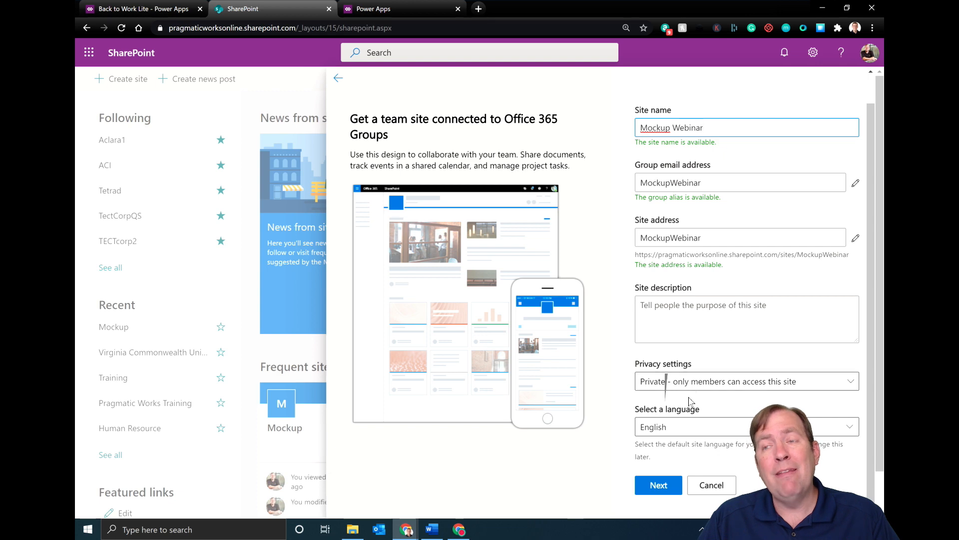
- Finish creating the Mockup Webinar team site without extra owners or members, reviewing the Back to Work tables in the Word document meanwhile
left_click(658, 486)
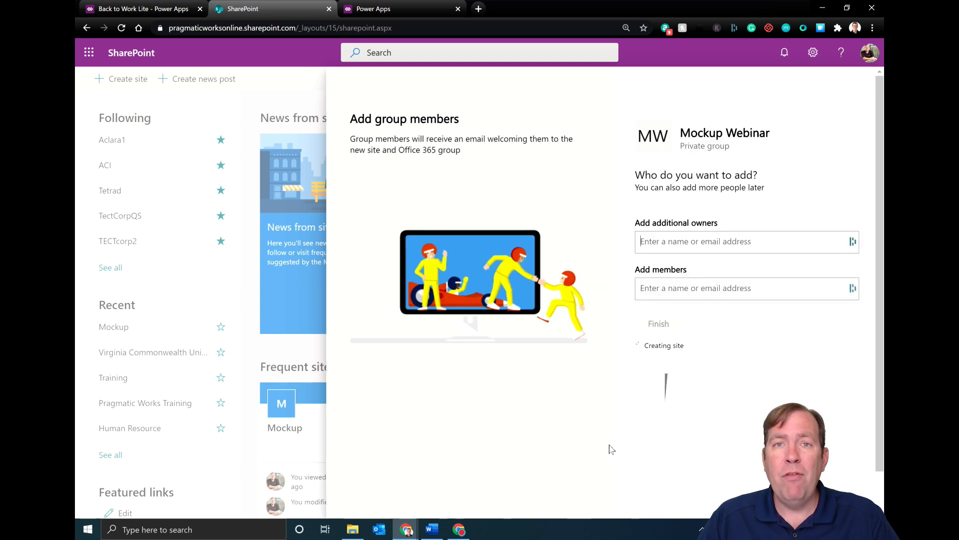
key("alt+Tab")
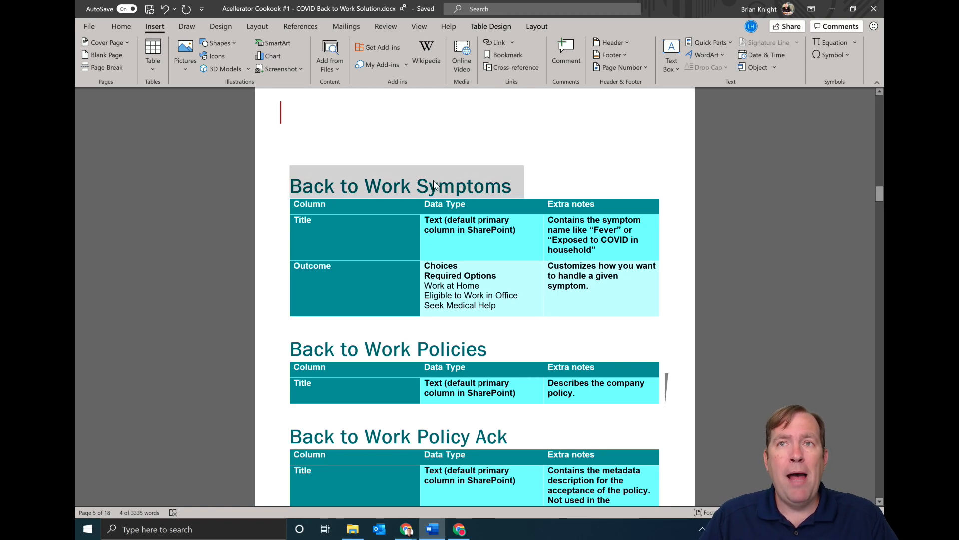
scroll(503, 358, "down", 10)
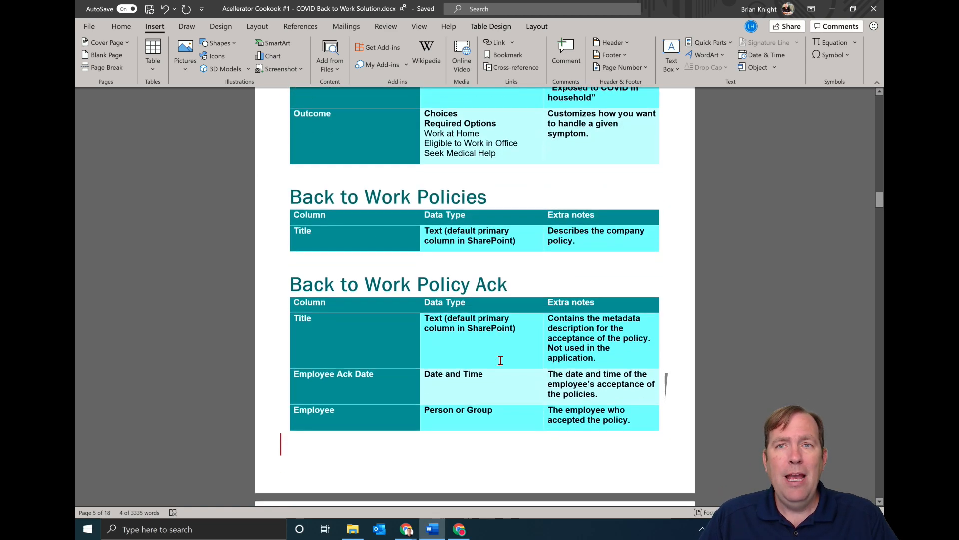
left_click_drag(523, 127, 392, 131)
scroll(440, 300, "down", 1)
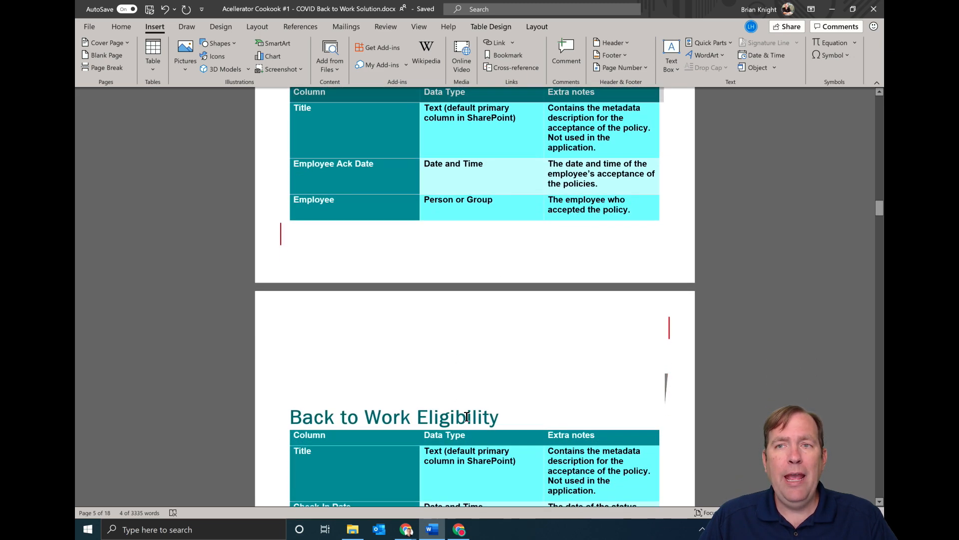
left_click_drag(510, 416, 365, 418)
scroll(403, 418, "up", 10)
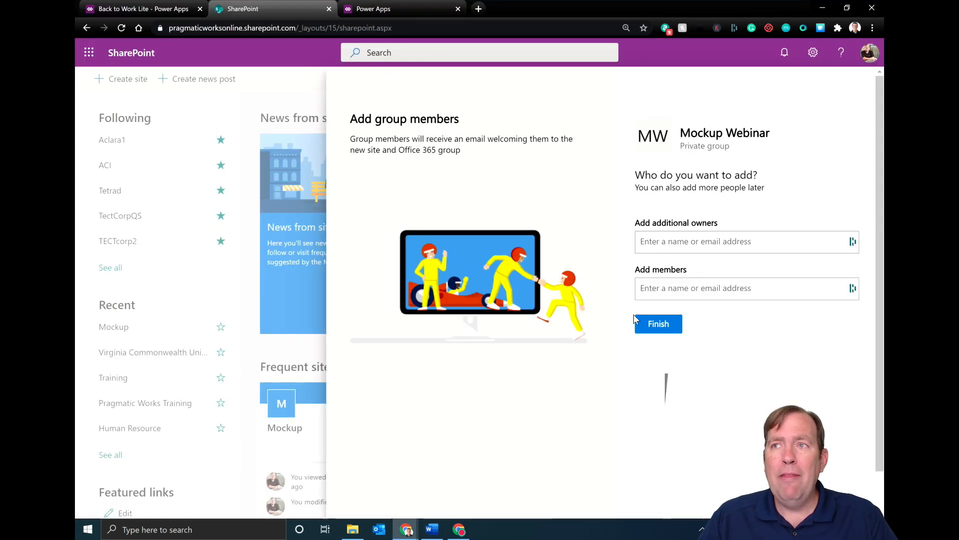
left_click(662, 324)
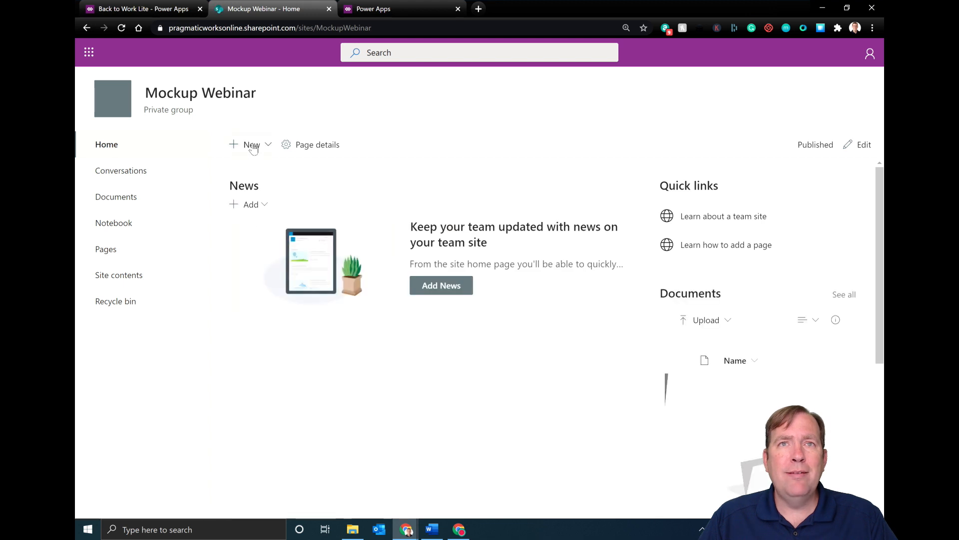
- Create a list named Back to Work Symptoms on the Mockup Webinar site, copying the name from the Word document
left_click(254, 147)
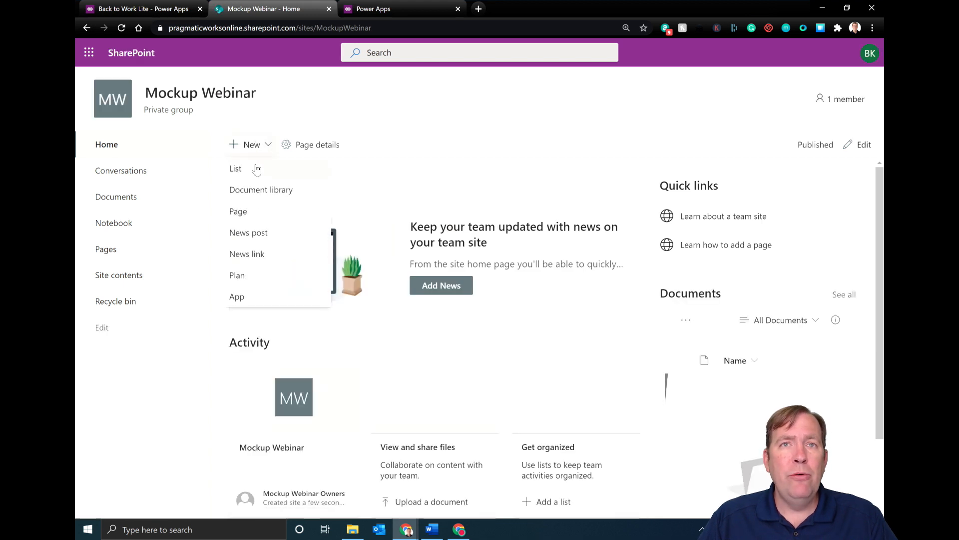
left_click(257, 169)
key("alt+Tab")
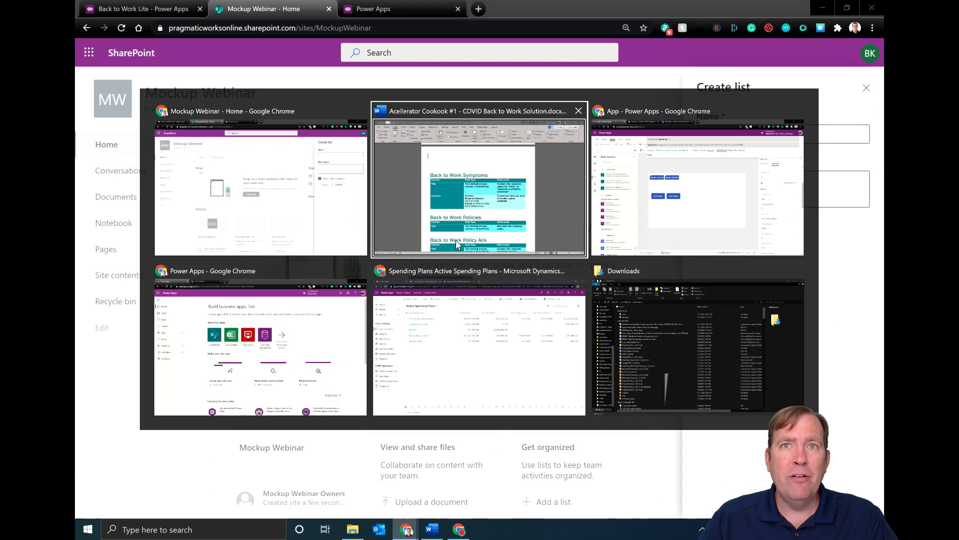
left_click(456, 240)
left_click_drag(521, 209, 289, 212)
key("ctrl+c")
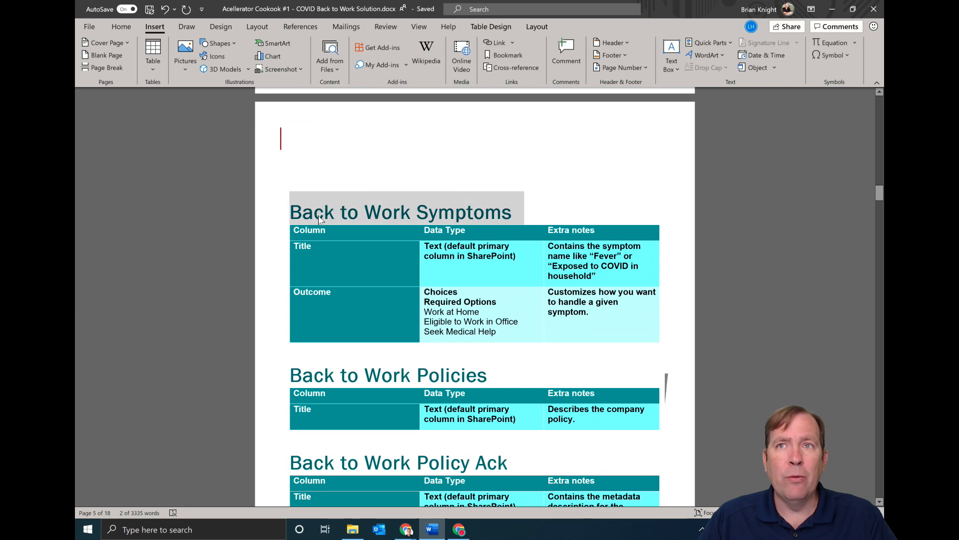
key("alt+Tab")
key("ctrl+v")
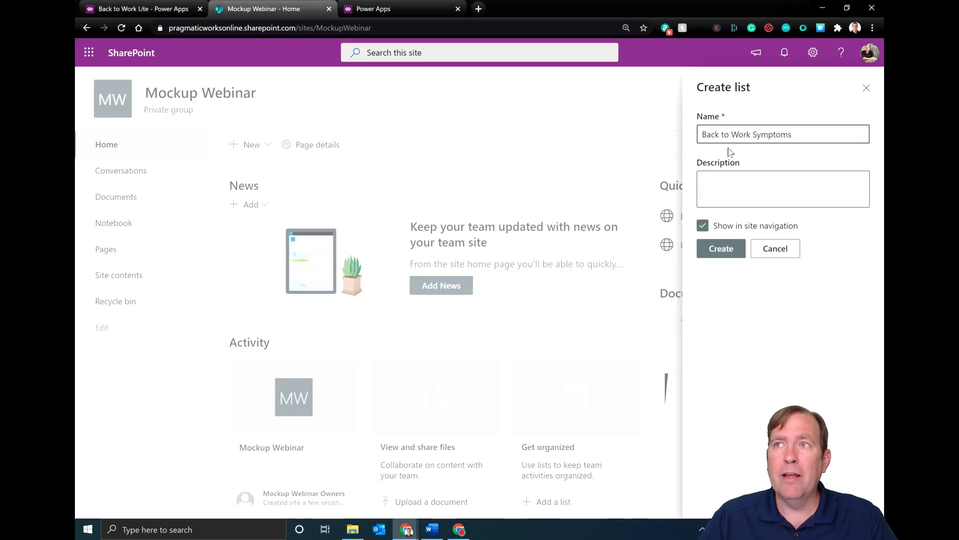
left_click(708, 248)
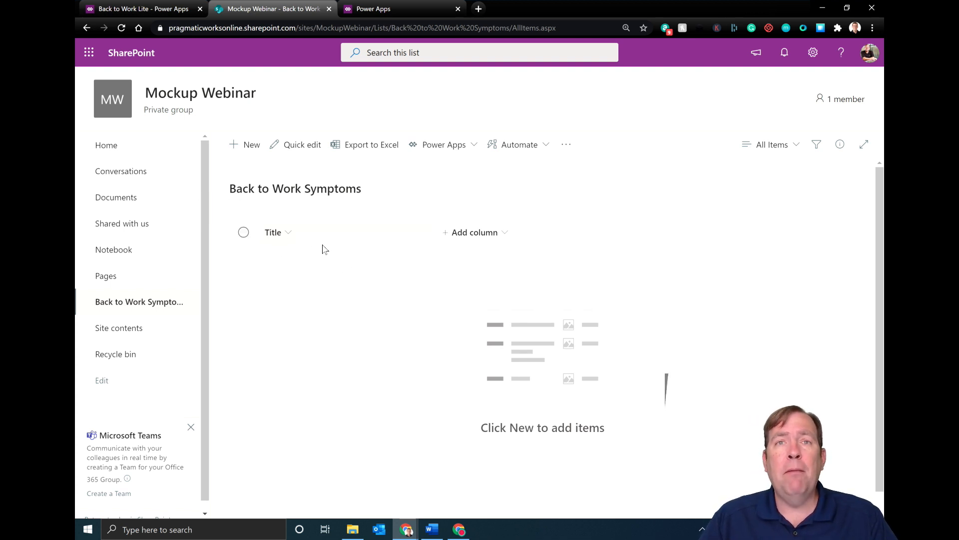
- Add a Choice column named Outcome with Work at Home, Eligible to Work in Office and Seek Medical Help, copied from the Word document
key("alt+Tab")
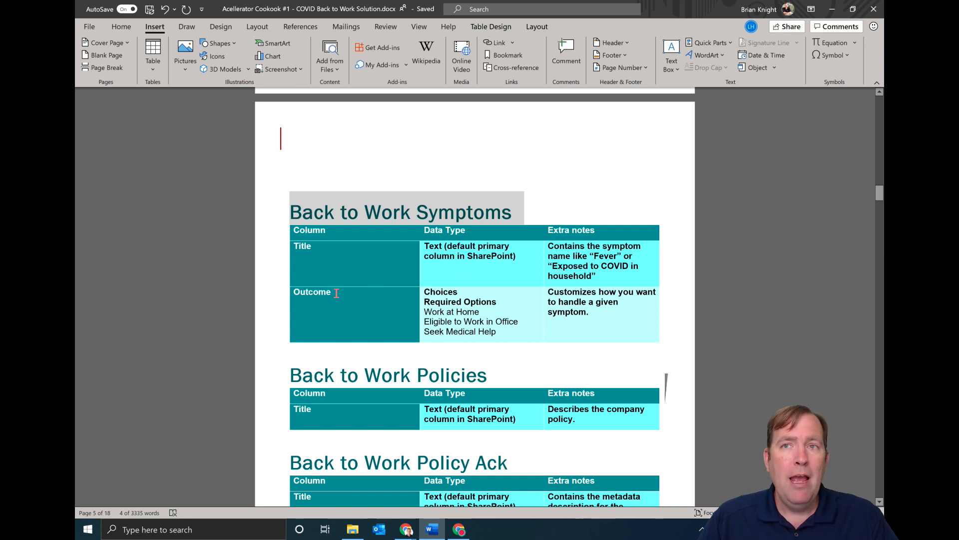
left_click_drag(513, 330, 418, 318)
key("ctrl+c")
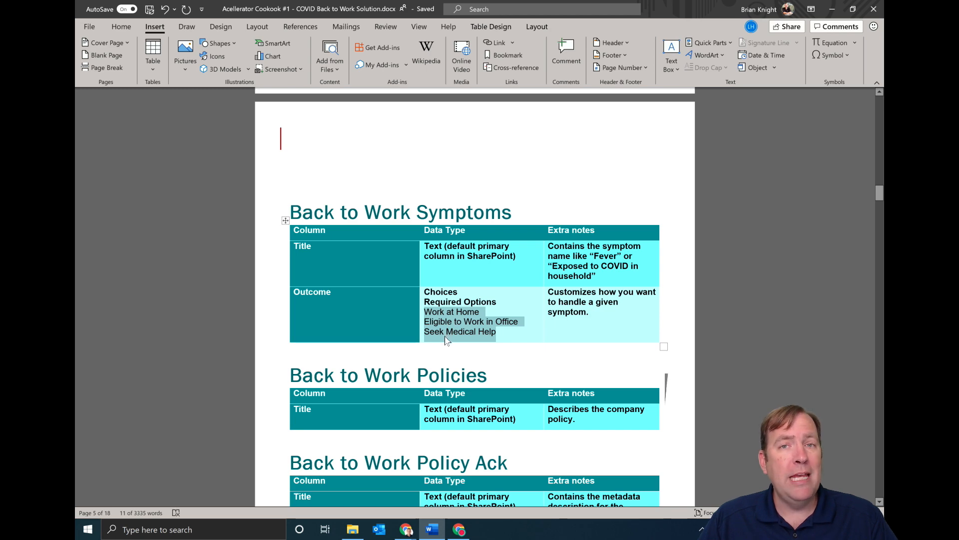
key("alt+Tab")
left_click(455, 234)
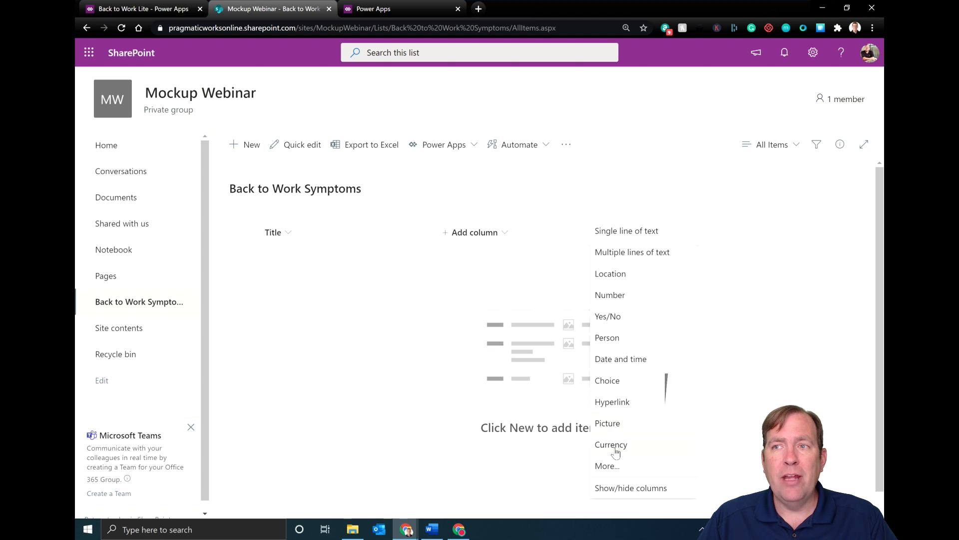
left_click(614, 383)
left_click(768, 266)
key("ctrl+a")
key("ctrl+v")
left_click(718, 110)
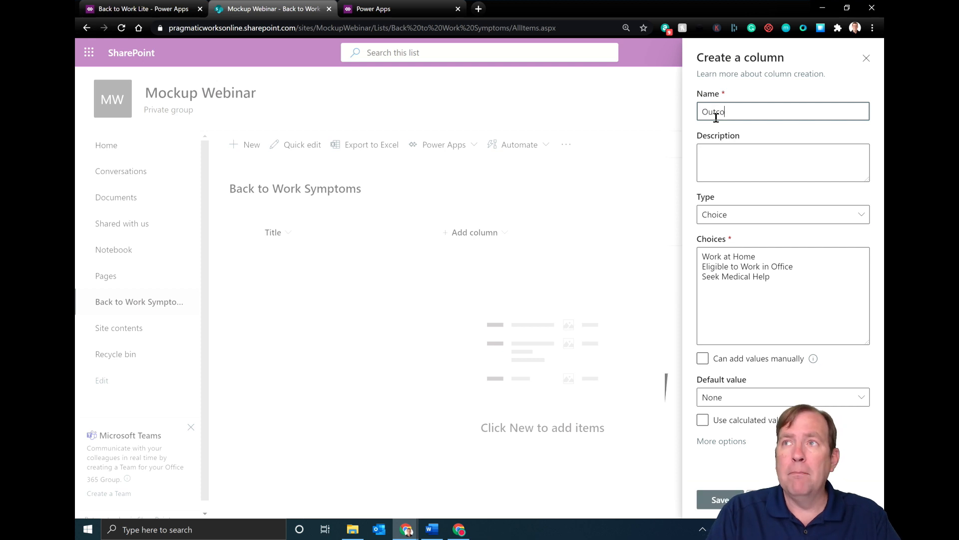
left_click(725, 500)
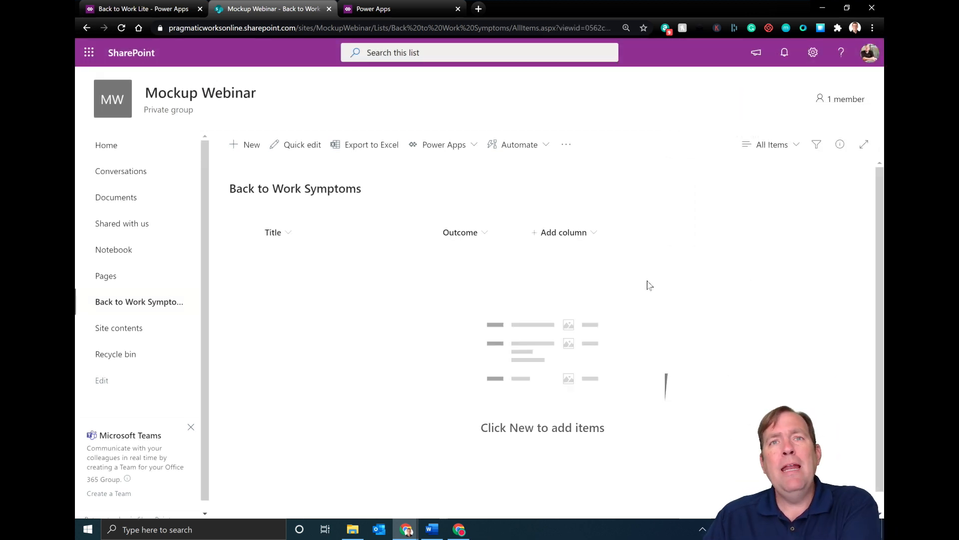
- Add a symptom item titled Fever with the outcome Work at Home and save it
left_click(261, 147)
left_click(584, 167)
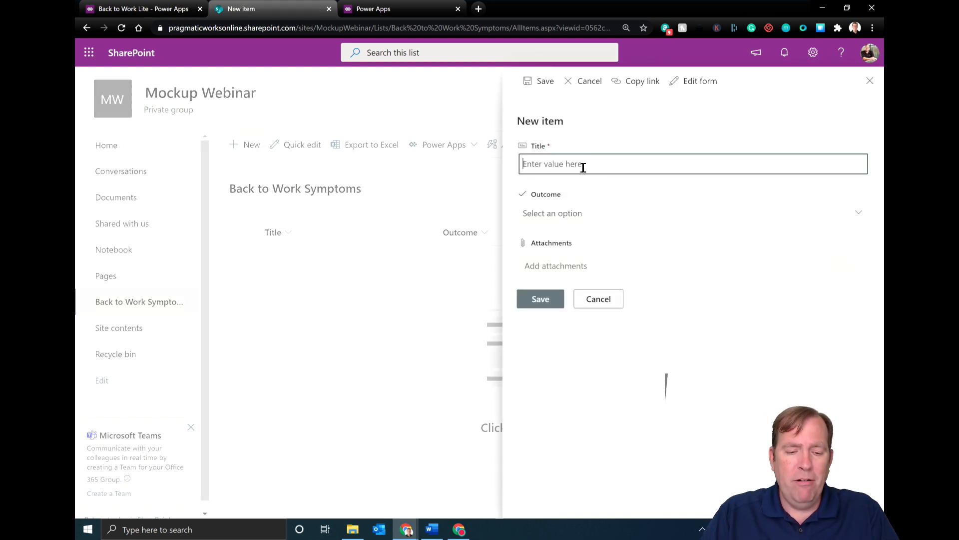
type("F")
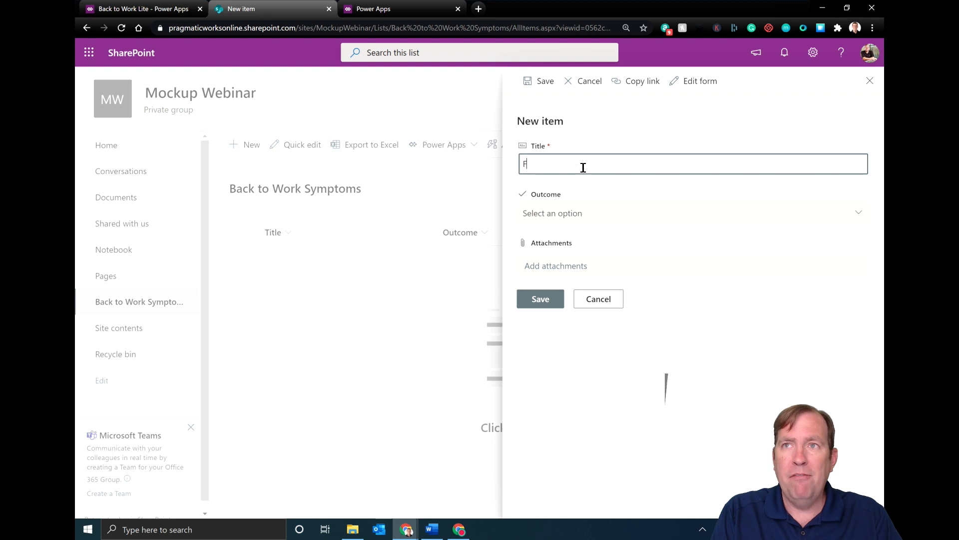
left_click(605, 213)
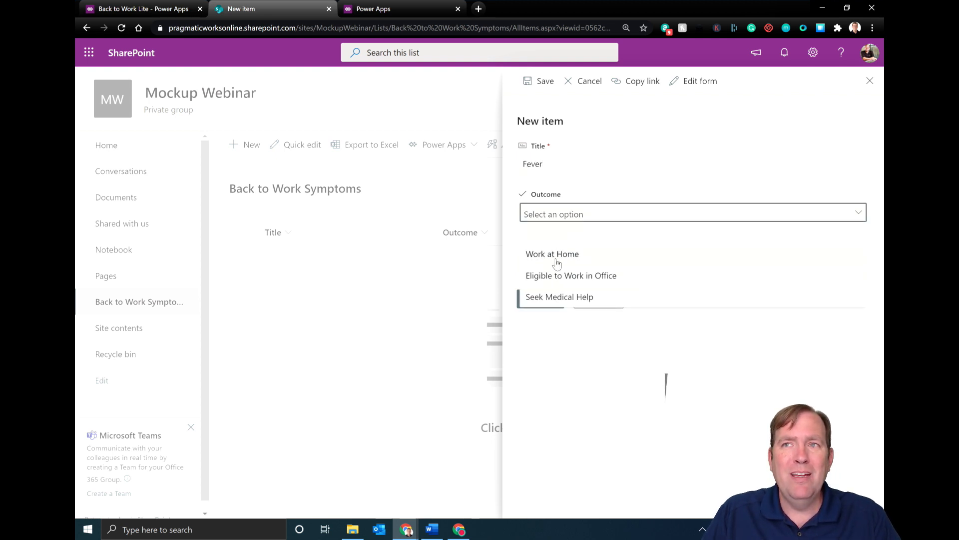
left_click(554, 259)
left_click(540, 299)
- Add a symptom item titled Cough with the outcome Work at Home and save it
left_click(248, 145)
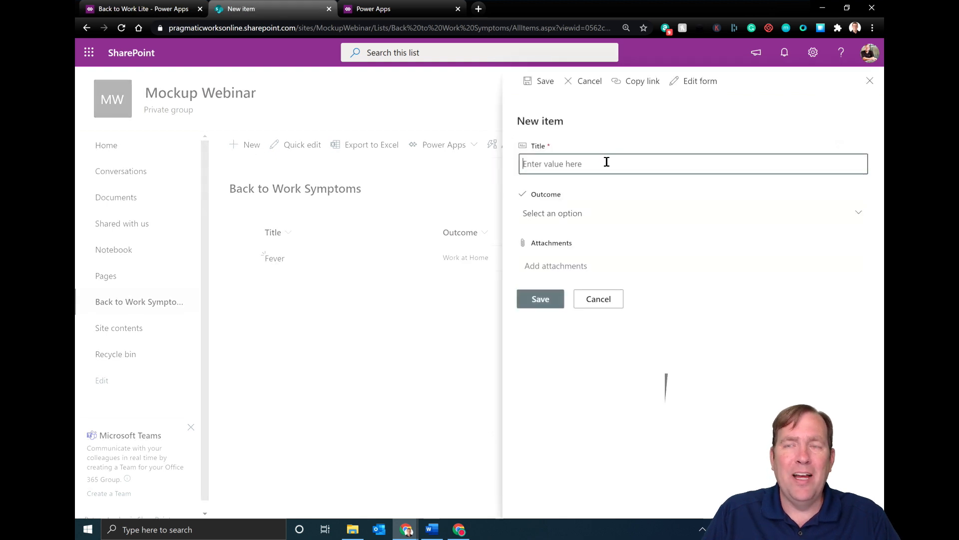
type("Cough")
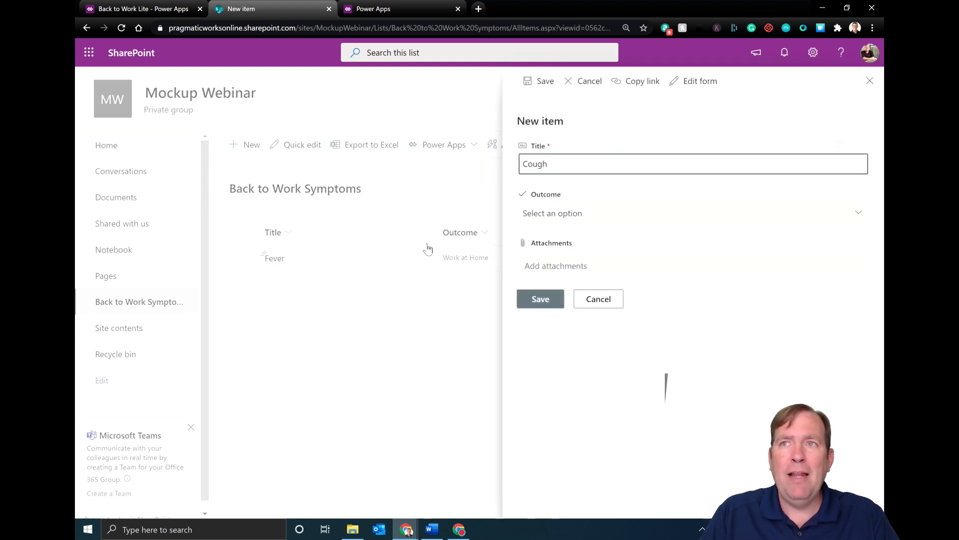
left_click(544, 223)
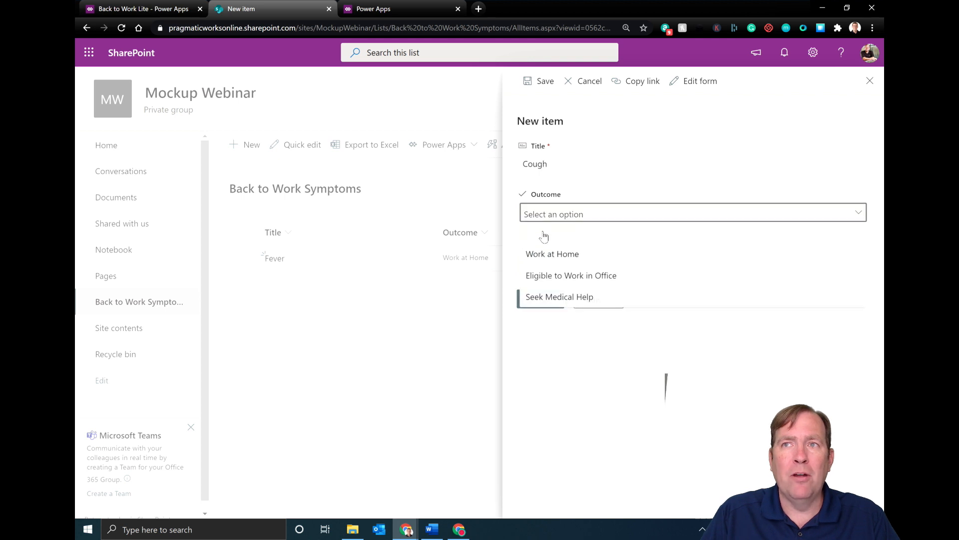
left_click(543, 260)
left_click(542, 298)
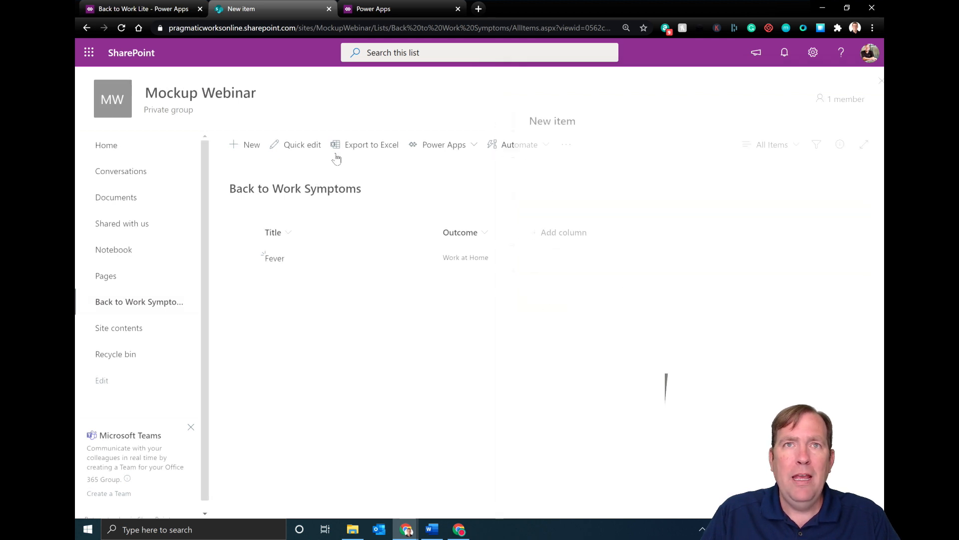
- Add a symptom item titled No Symptoms with the outcome Eligible to Work in Office and save it
left_click(253, 147)
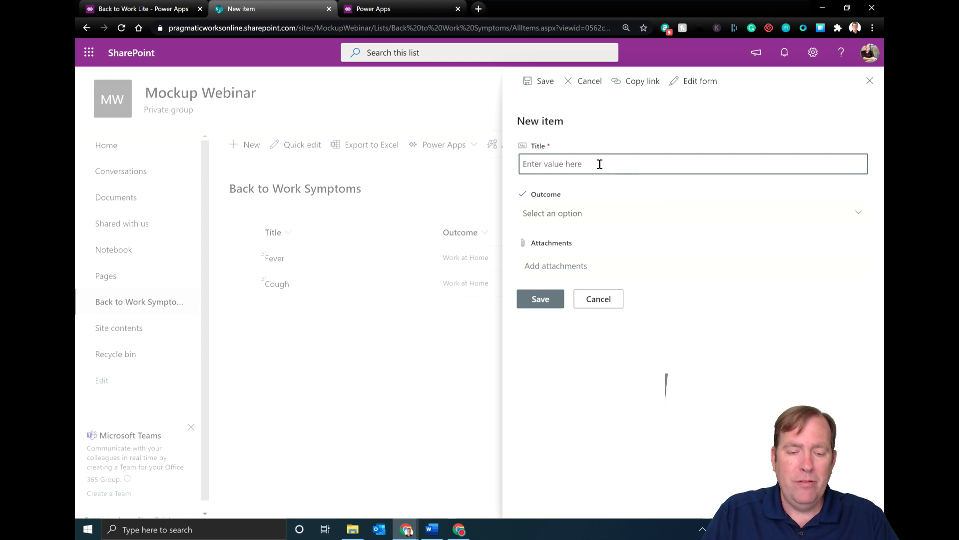
type("No Symptoms")
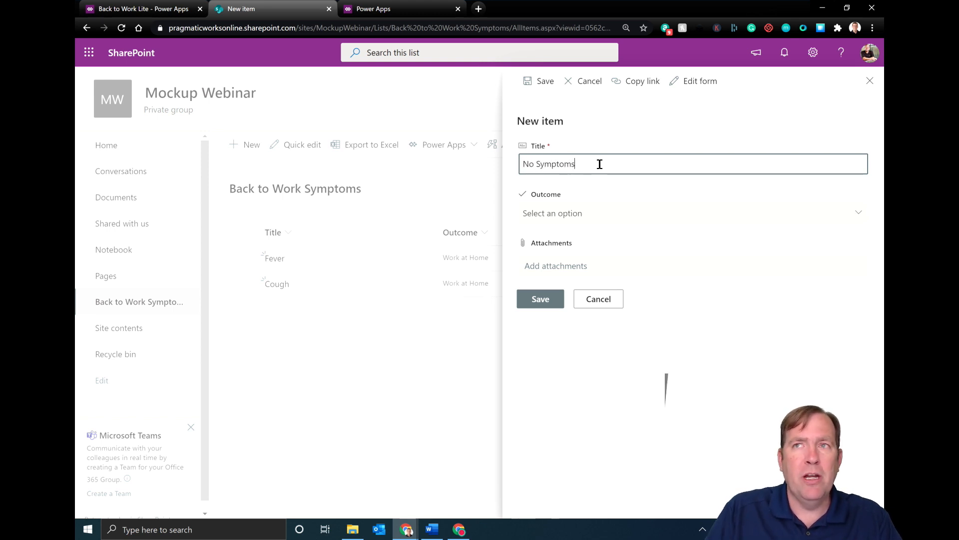
left_click(579, 214)
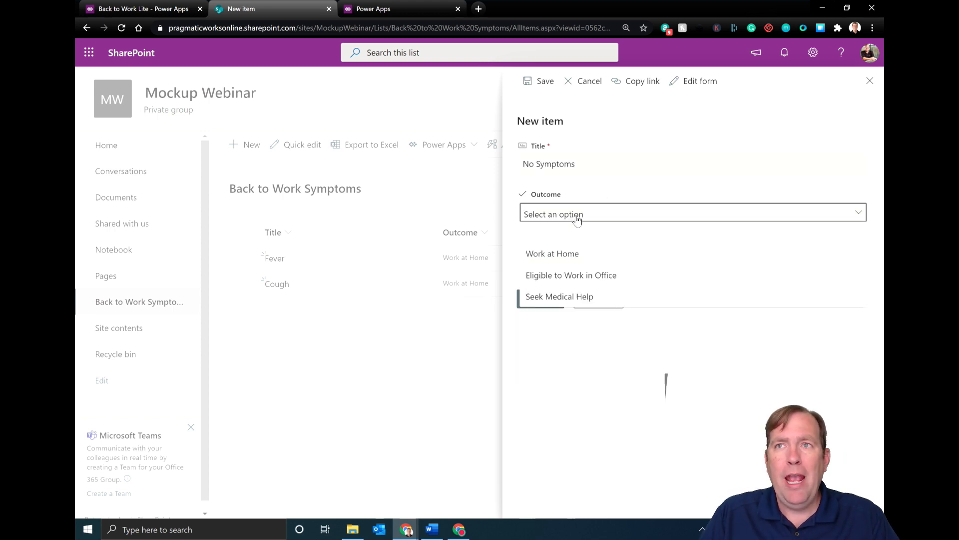
left_click(562, 277)
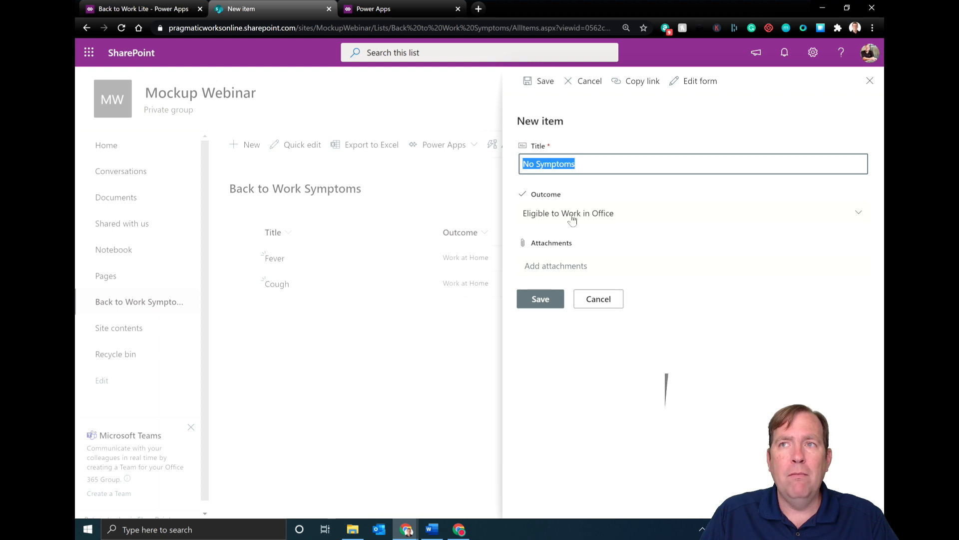
left_click(545, 303)
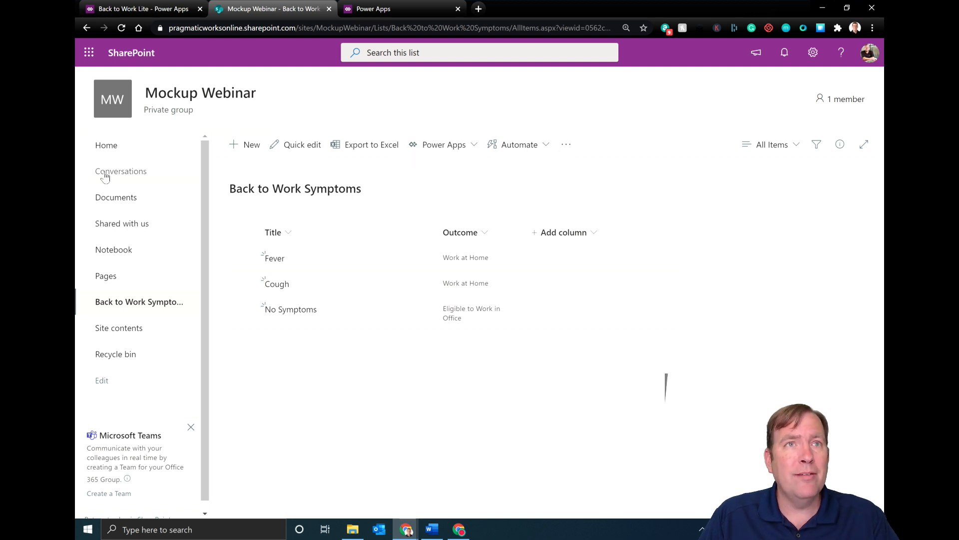
- Create a second list on the site named Back to Work Policies, copying the name from the Word document
left_click(107, 145)
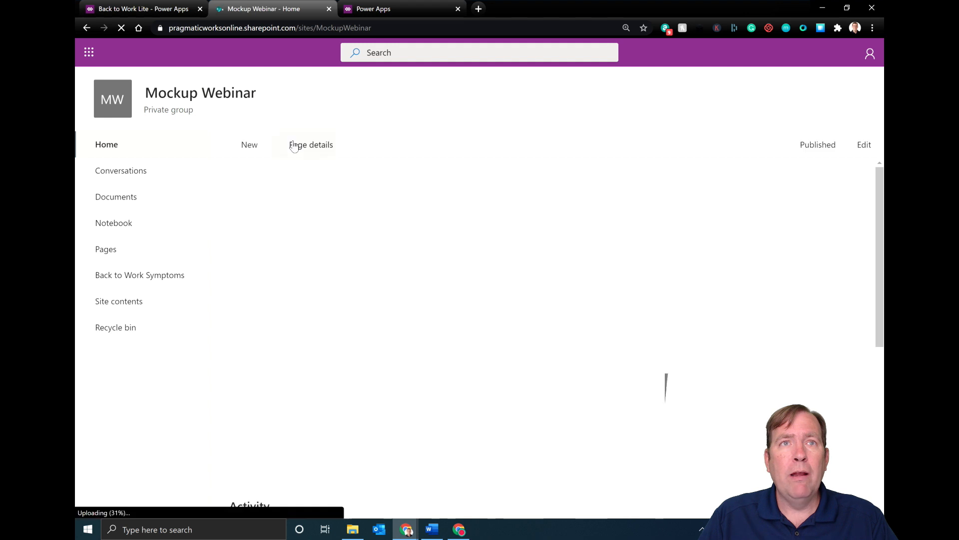
left_click(266, 150)
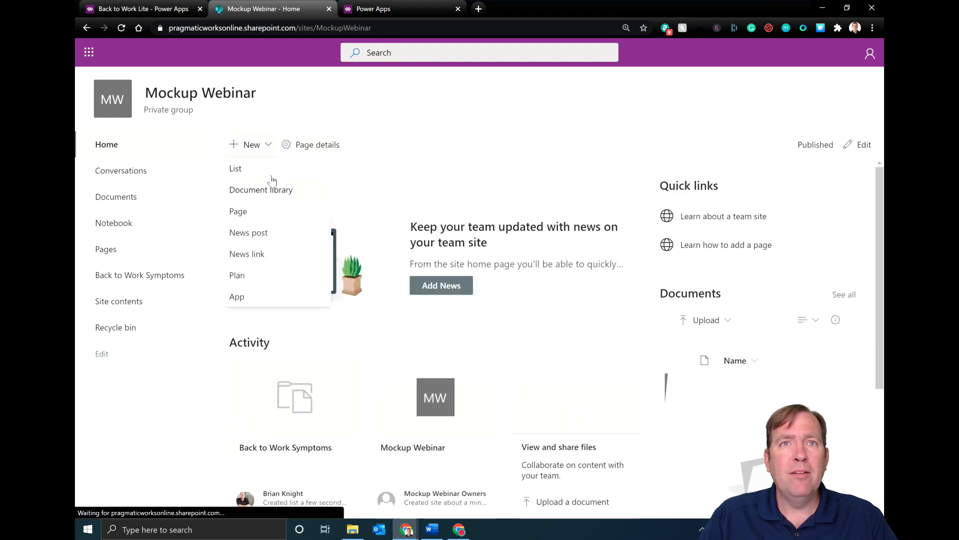
left_click(270, 173)
key("alt+Tab")
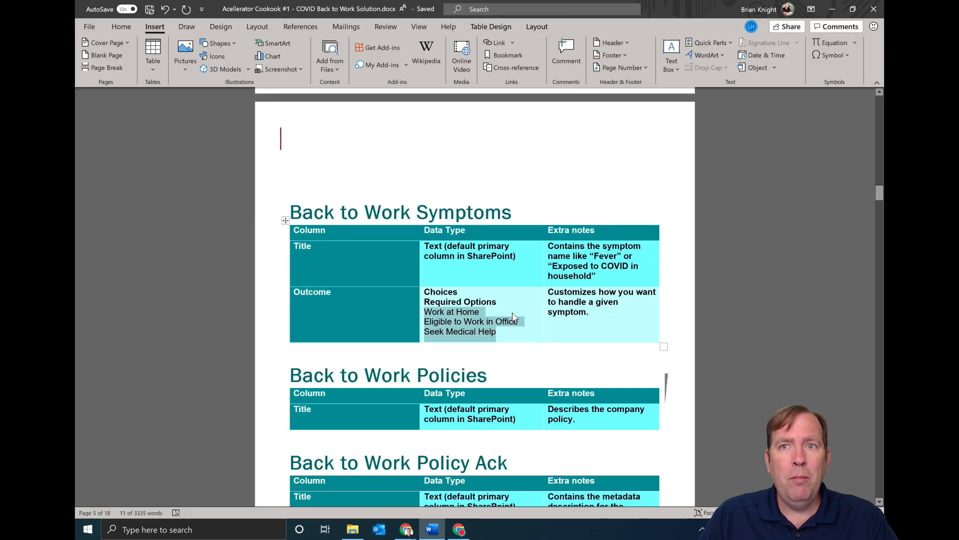
scroll(455, 296, "down", 3)
left_click_drag(455, 297, 282, 294)
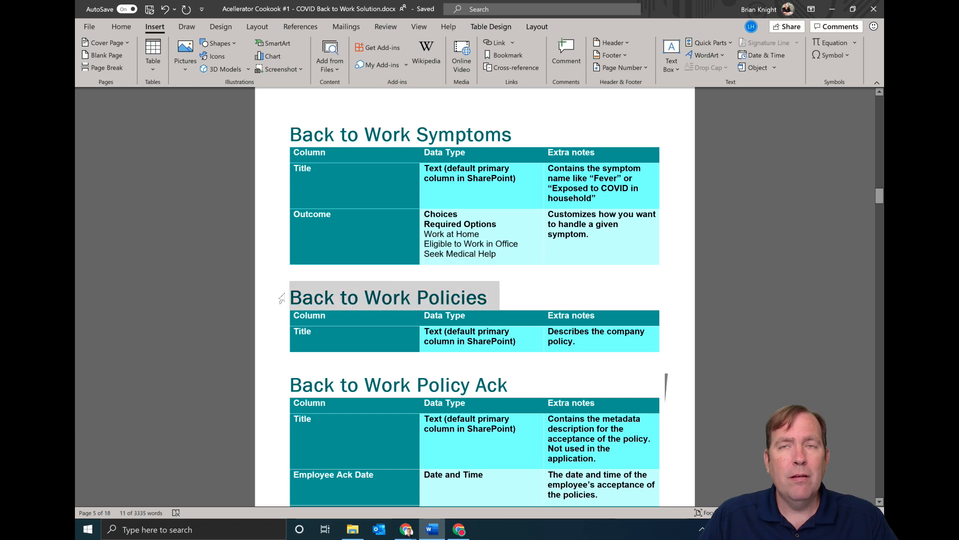
key("ctrl+c")
key("alt+Tab")
key("ctrl+v")
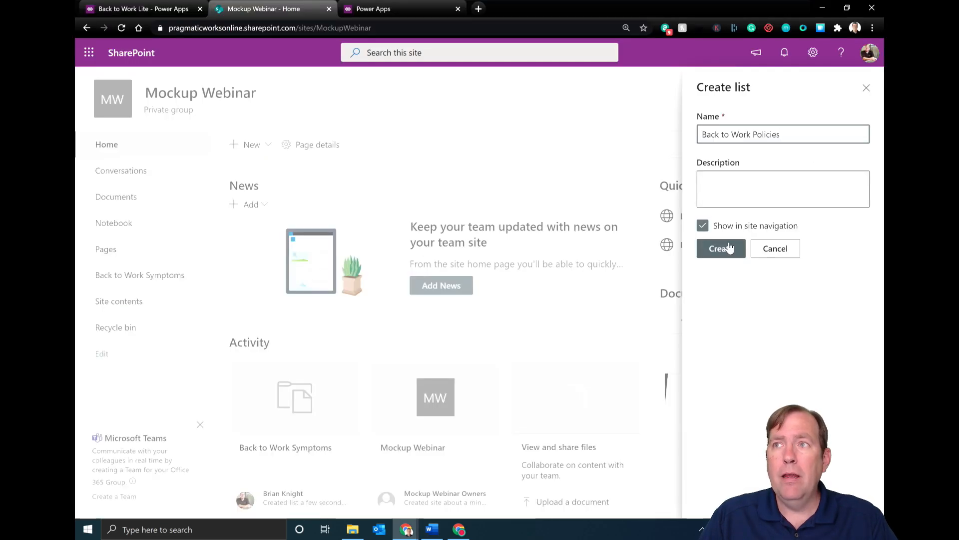
left_click(730, 247)
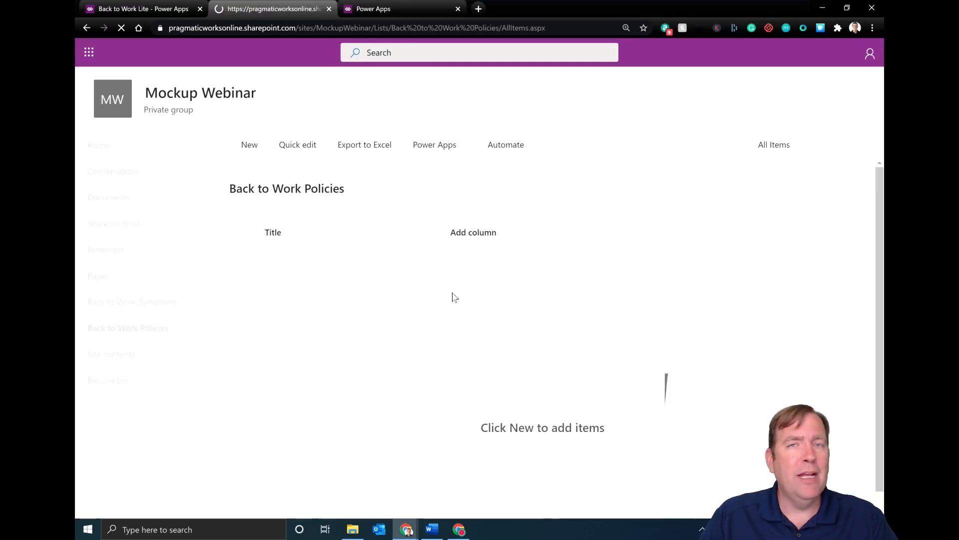
- Add an item titled Stay 2 Meters Apart to the Back to Work Policies list and save it
key("alt+Tab")
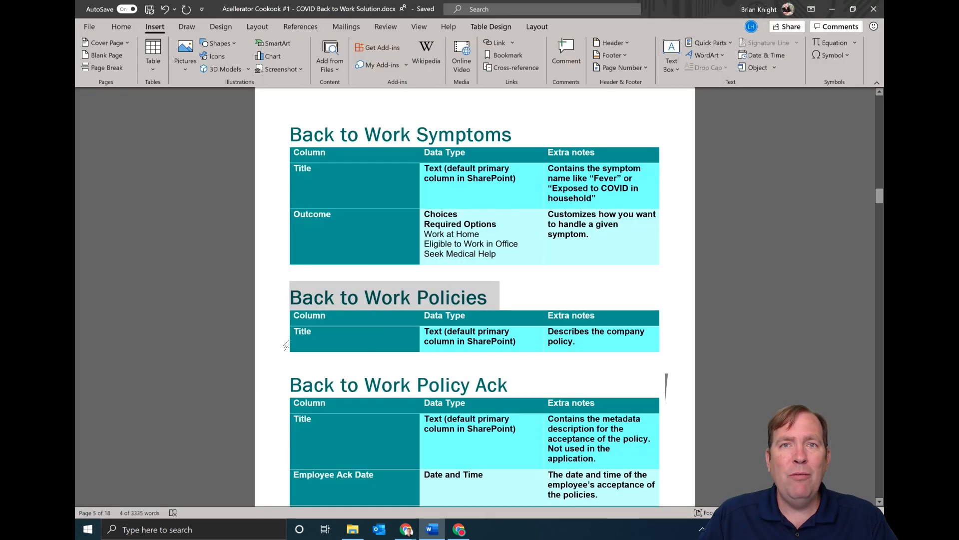
key("alt+Tab")
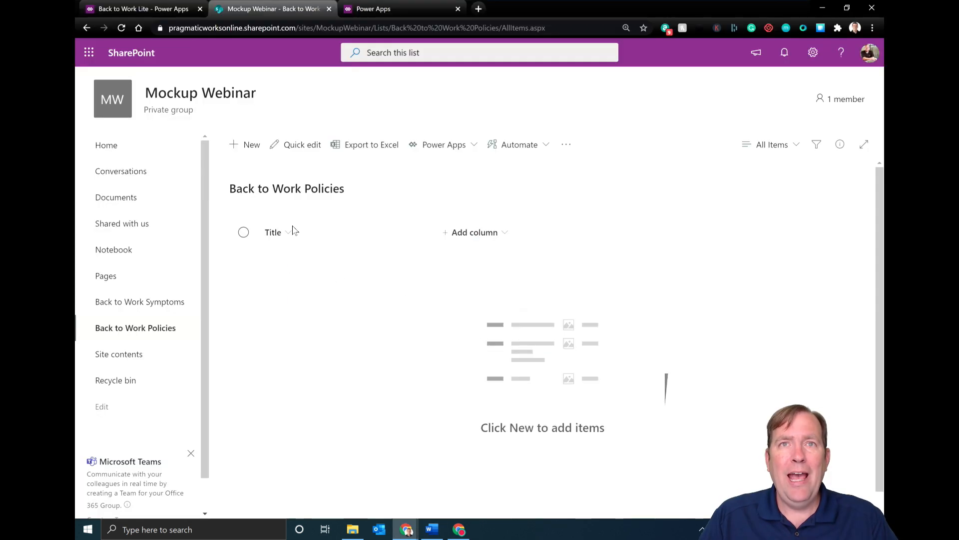
left_click(245, 146)
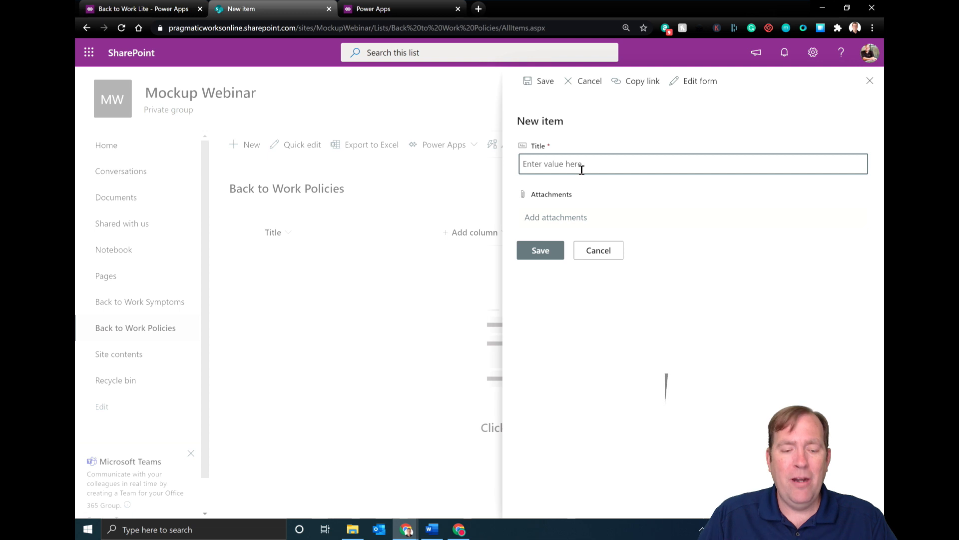
type("Stay 2 Meters Apar")
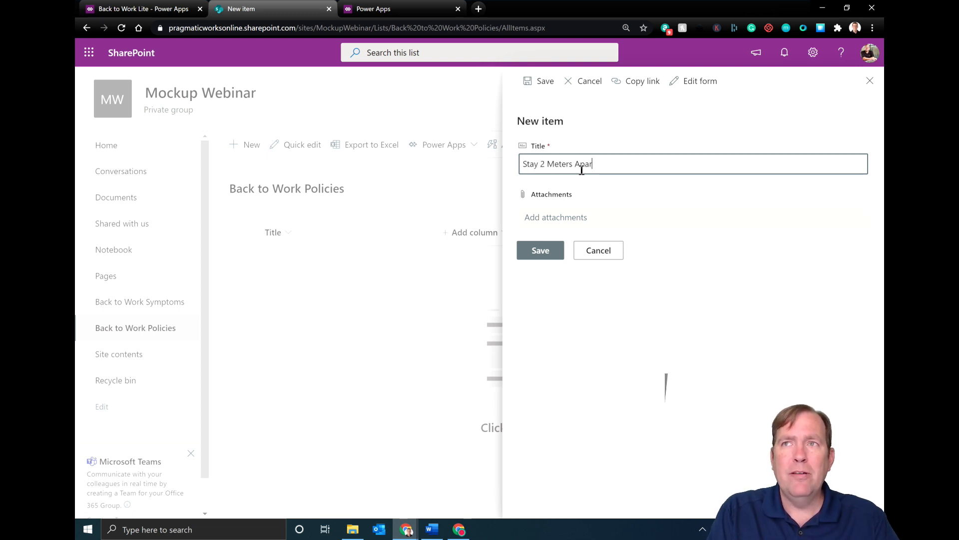
left_click(537, 249)
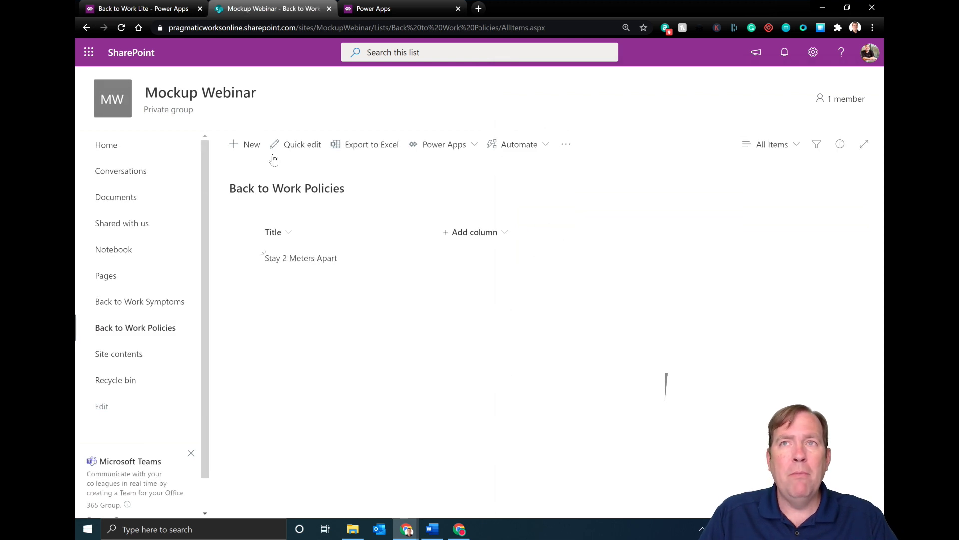
- Add a policy item titled Don't come to work if you have any symptoms, correcting the misspelled last word, and save it
left_click(249, 145)
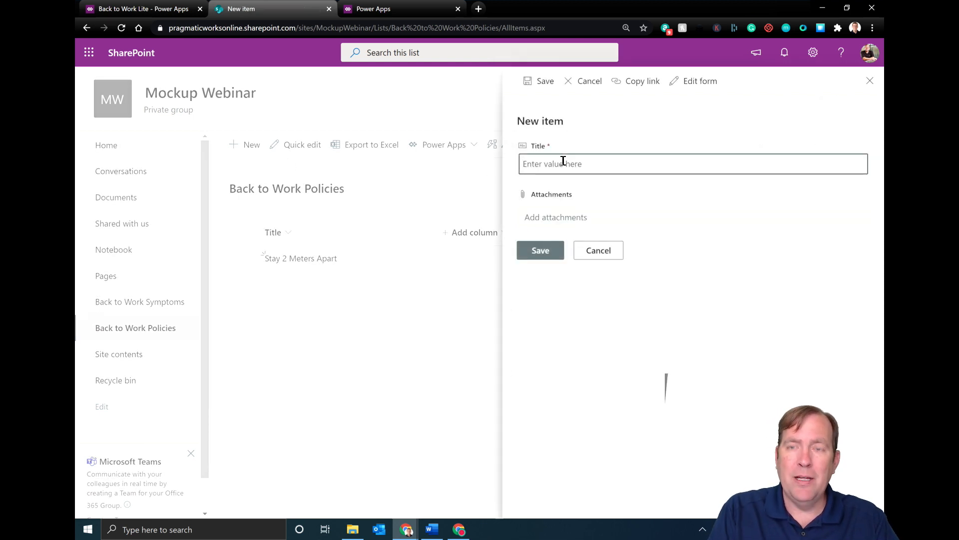
type("Don't come to work")
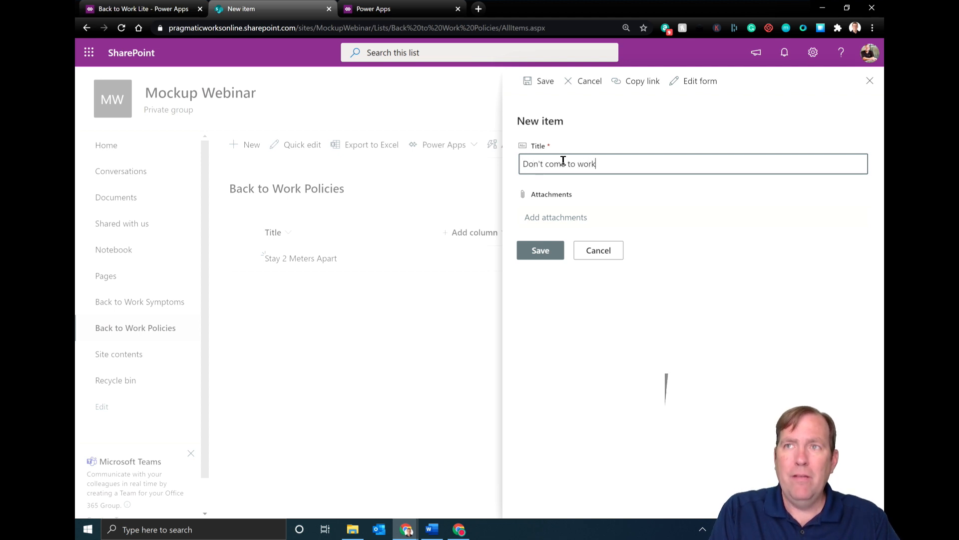
type(" if you have any sumptoms")
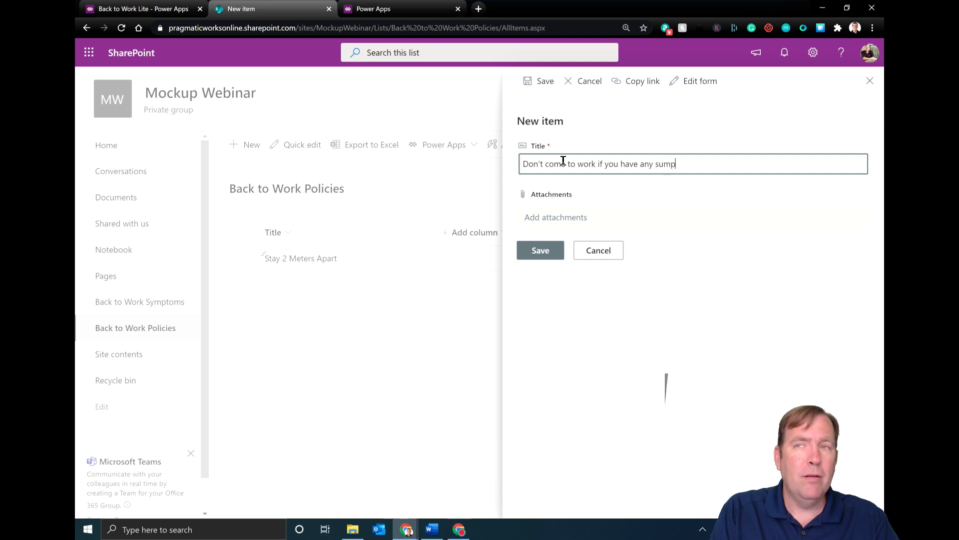
right_click(665, 168)
left_click(677, 176)
left_click(541, 250)
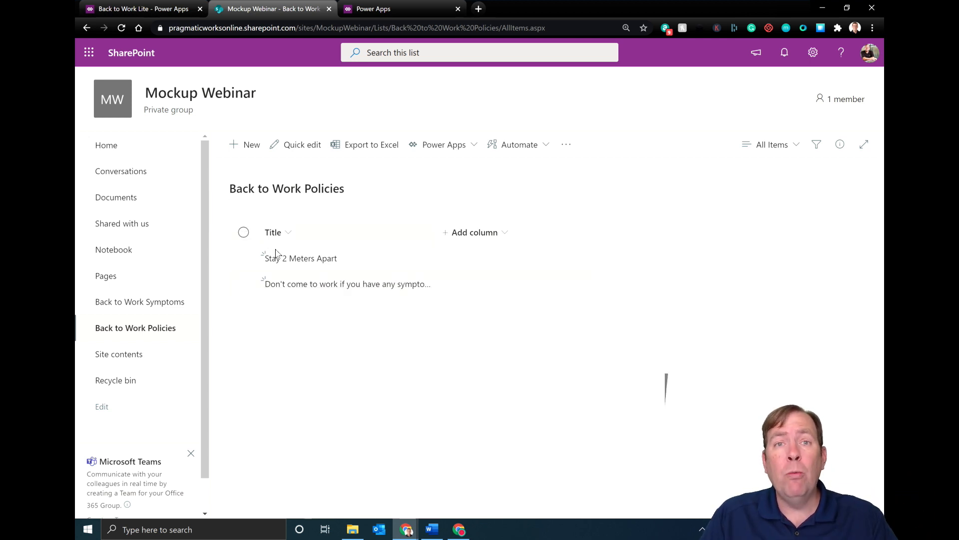
- Create a third list on the site named Back to Work Policy Ack, copying the name from the Word document
left_click(128, 155)
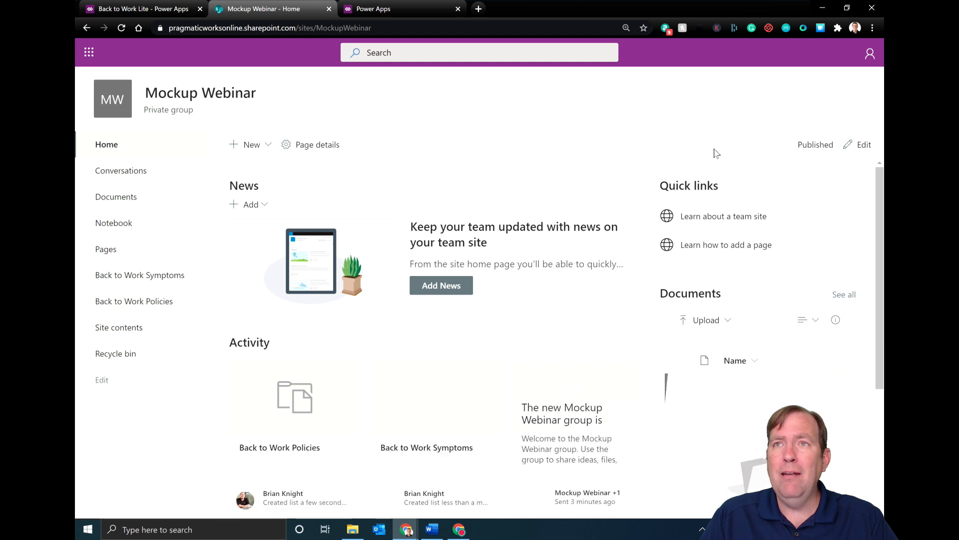
left_click(268, 145)
left_click(273, 177)
key("alt+Tab")
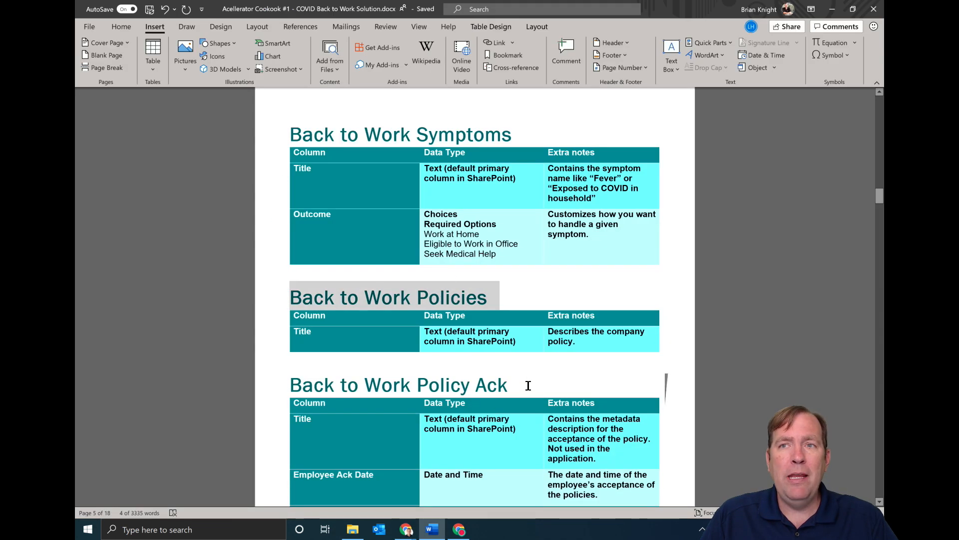
left_click_drag(507, 386, 290, 385)
scroll(421, 356, "down", 1)
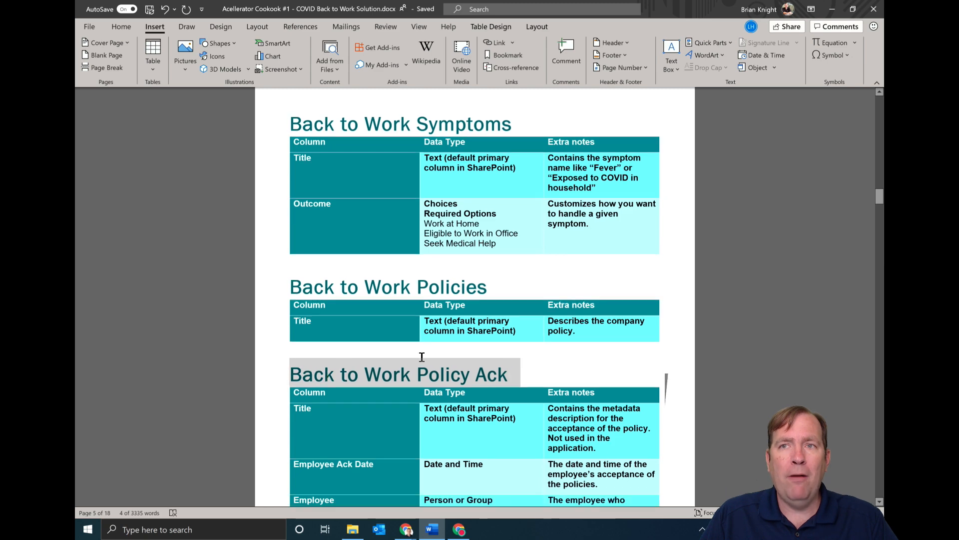
scroll(422, 356, "down", 3)
key("ctrl+c")
key("alt+Tab")
key("ctrl+v")
left_click(716, 249)
- Add a Date and time column named Employee Ack Date, copied from the Word document, with time included, to the Policy Ack list
key("alt+Tab")
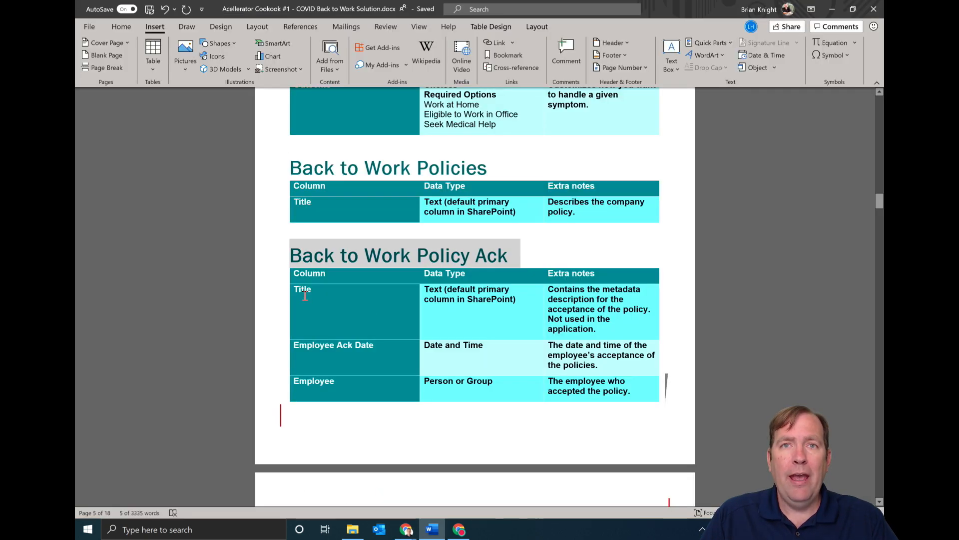
left_click_drag(375, 345, 294, 344)
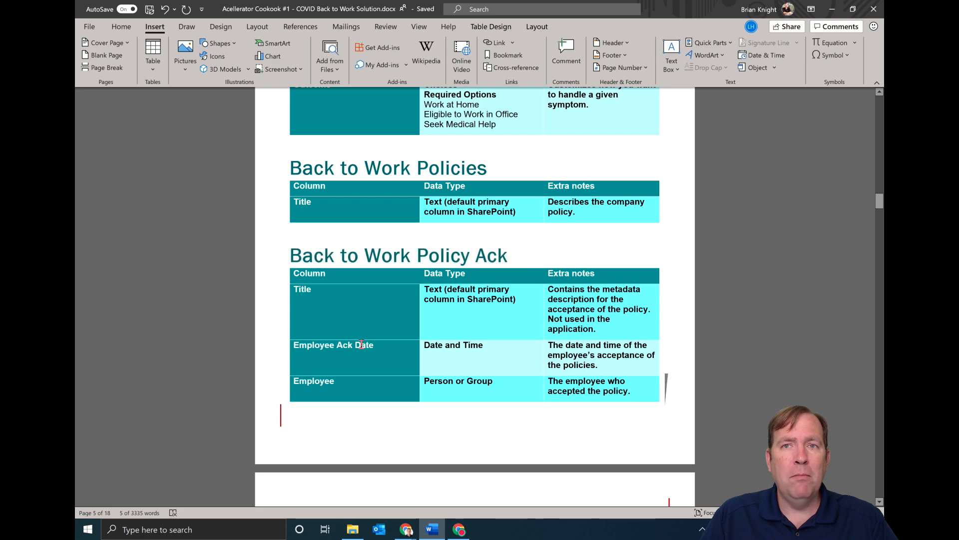
key("ctrl+c")
key("alt+Tab")
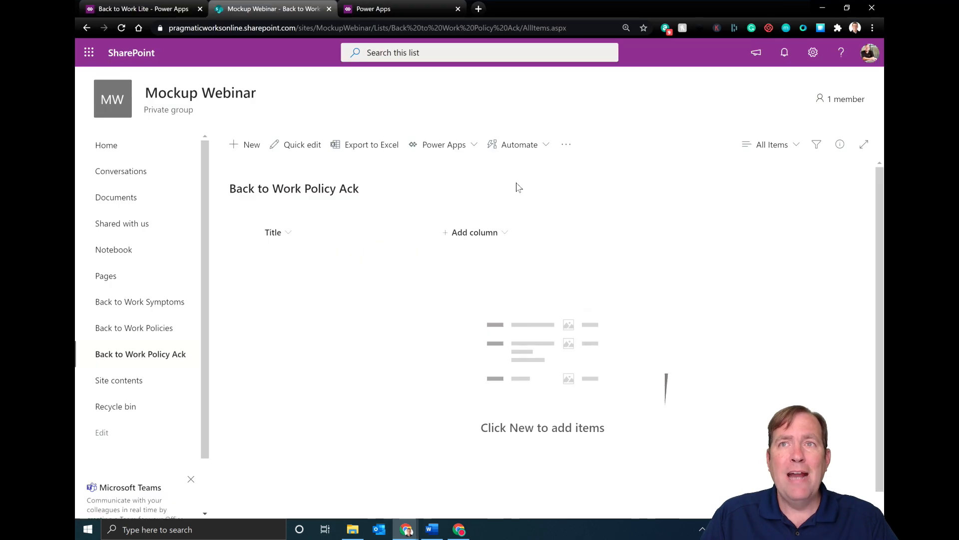
left_click(457, 235)
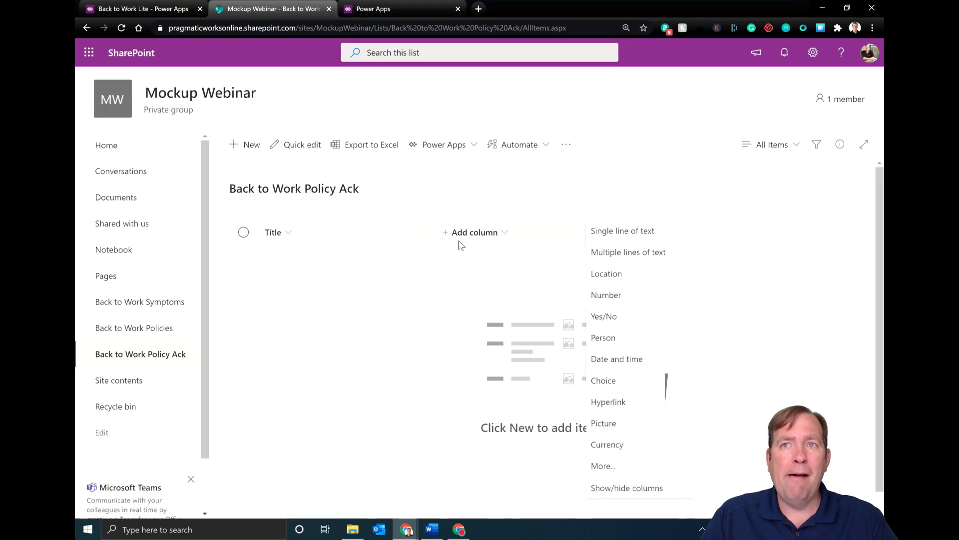
left_click(607, 360)
key("ctrl+v")
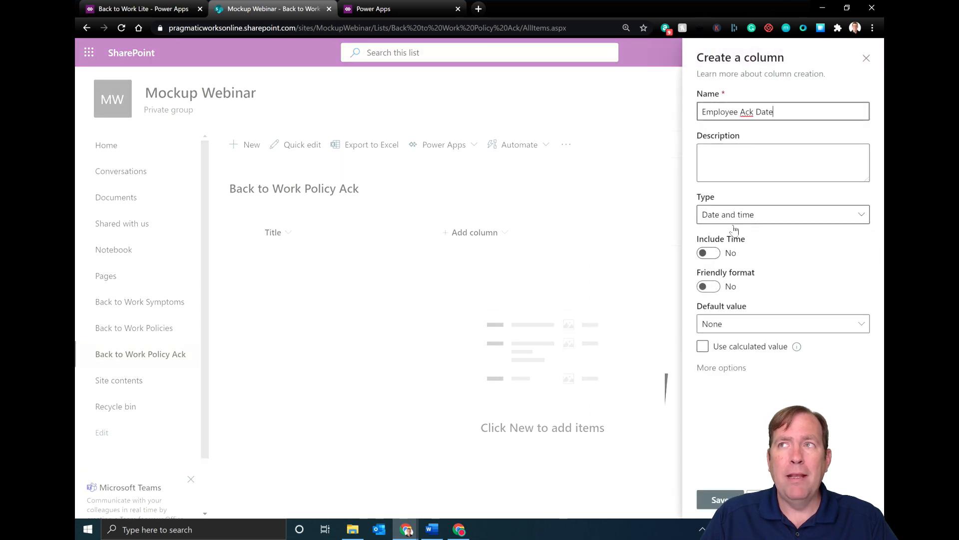
left_click(709, 253)
left_click(714, 498)
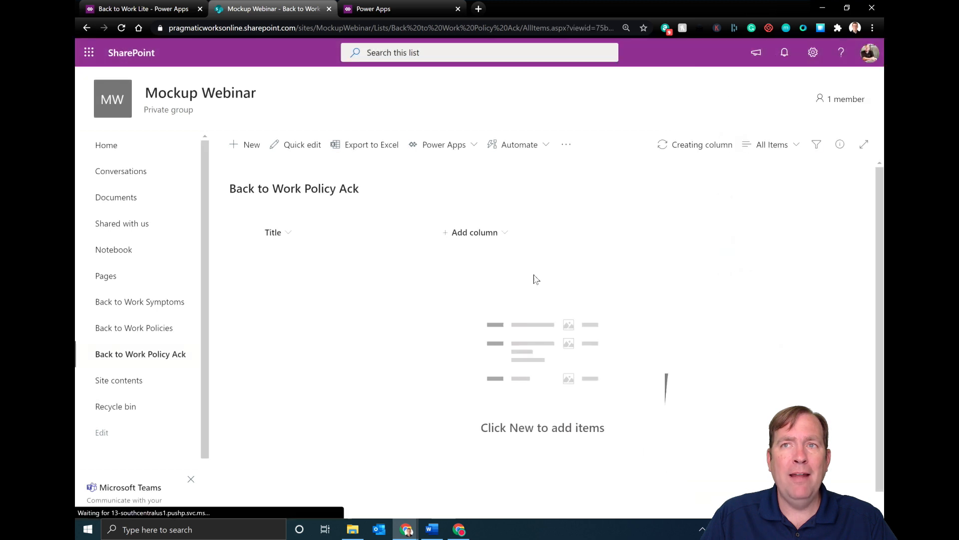
- Check the next column in the Word document and add a Person column named Employee to the Policy Ack list
left_click(553, 238)
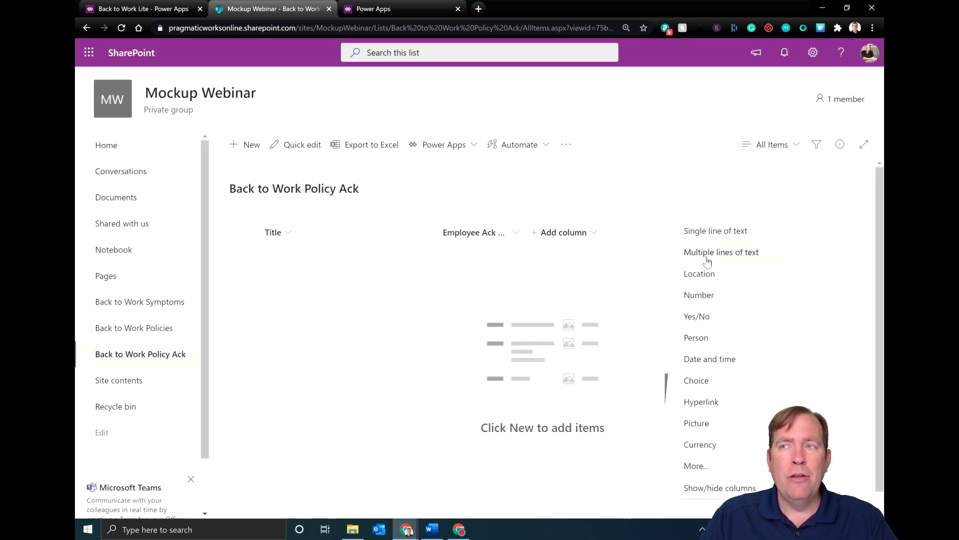
key("alt+Tab")
scroll(421, 317, "down", 3)
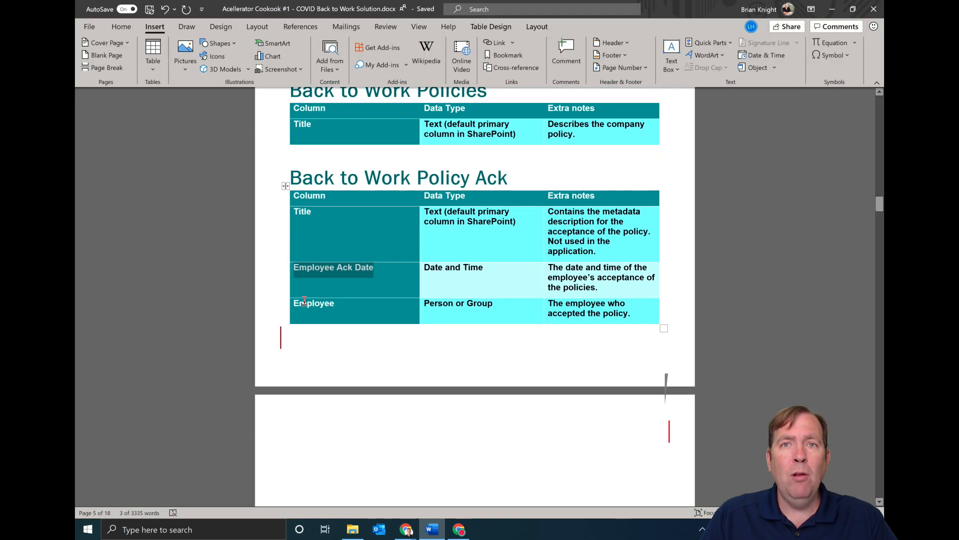
scroll(420, 317, "down", 3)
key("alt+Tab")
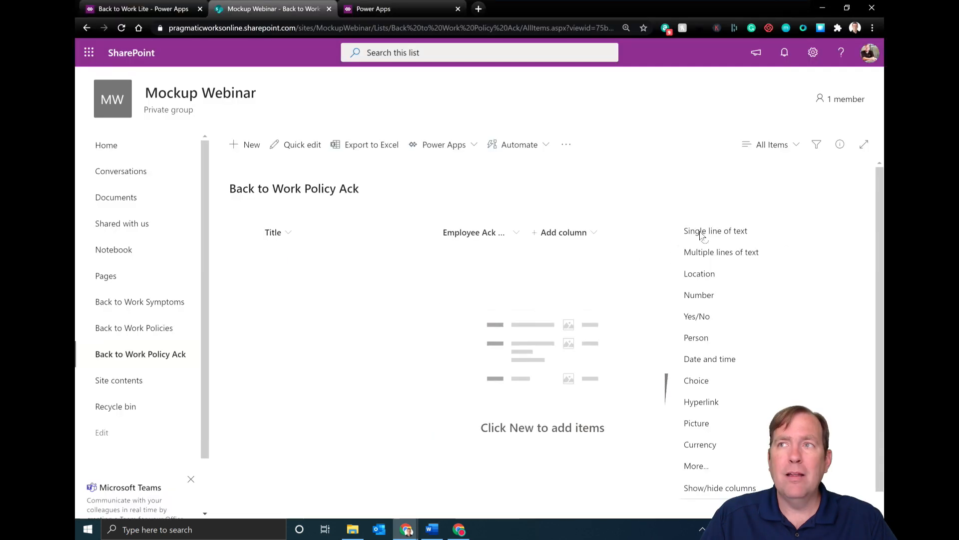
left_click(709, 339)
type("Employee")
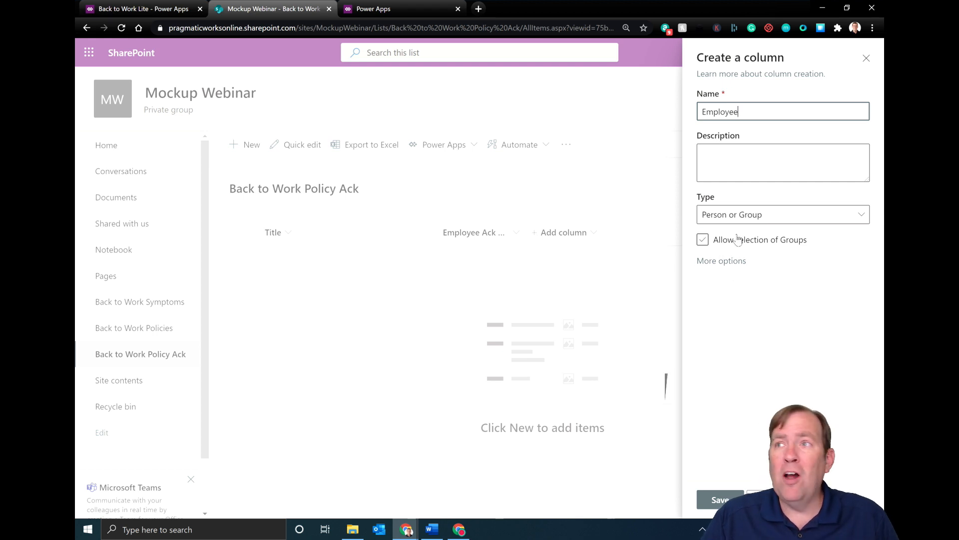
left_click(719, 500)
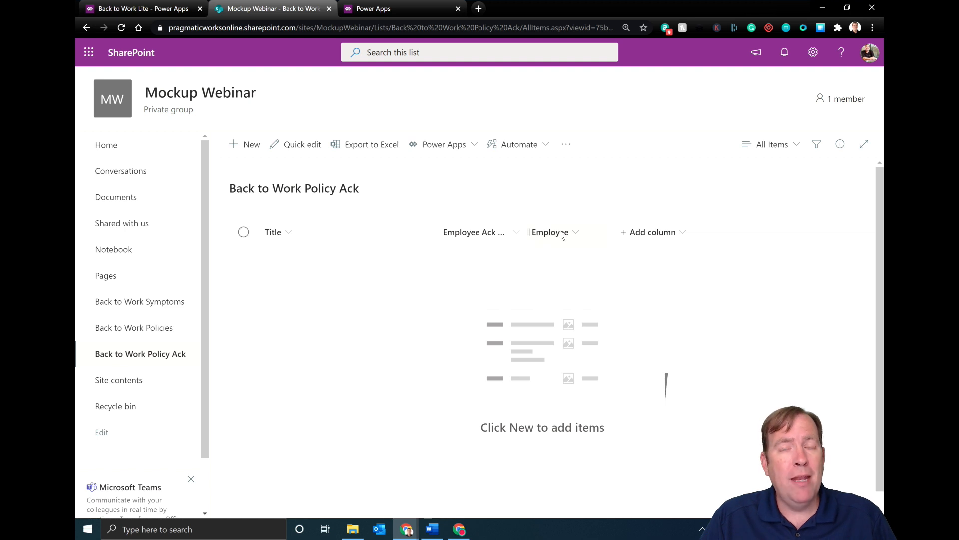
- Test the Employee field's people lookup in a new Policy Ack item titled fff, and close the form without saving
left_click(246, 156)
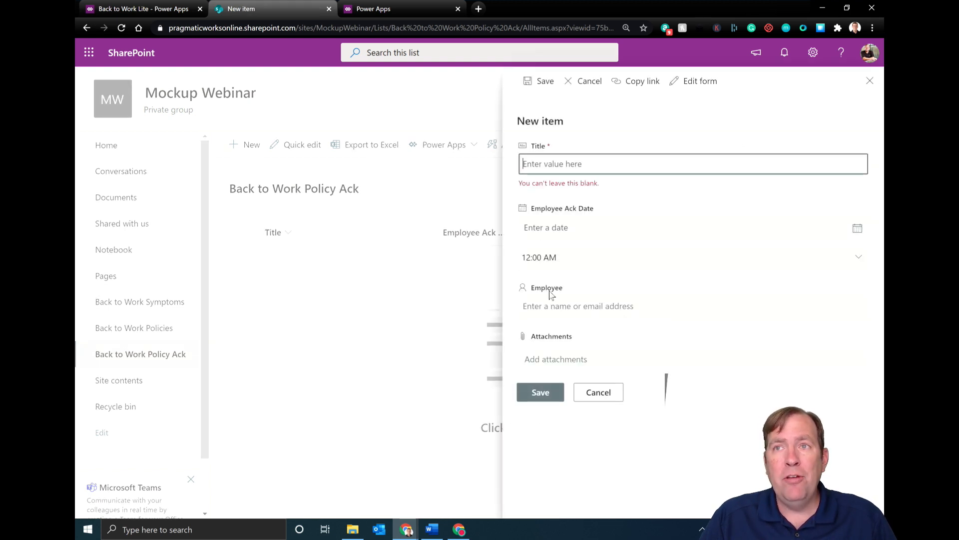
left_click(557, 306)
left_click(570, 164)
type("fff")
left_click(578, 304)
left_click(595, 286)
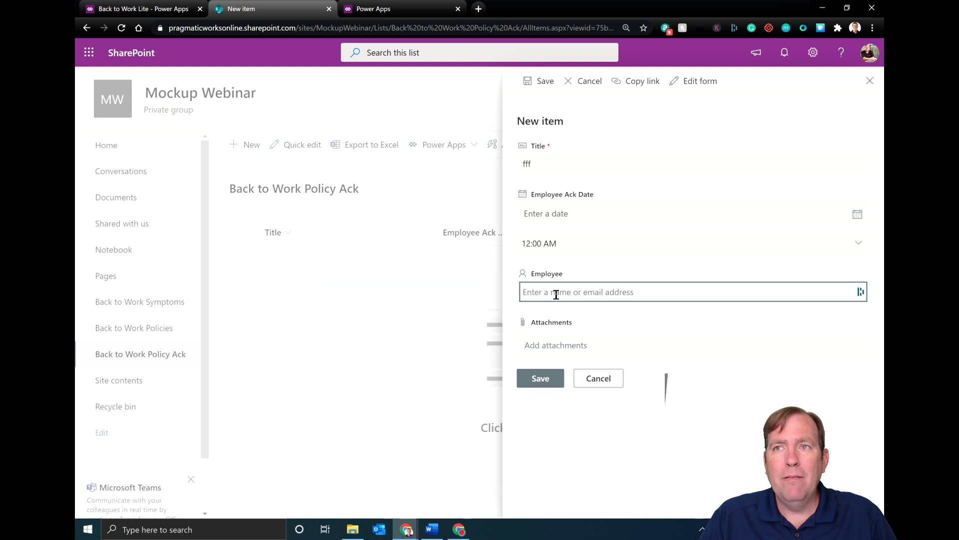
left_click(624, 354)
left_click(595, 297)
type("brian")
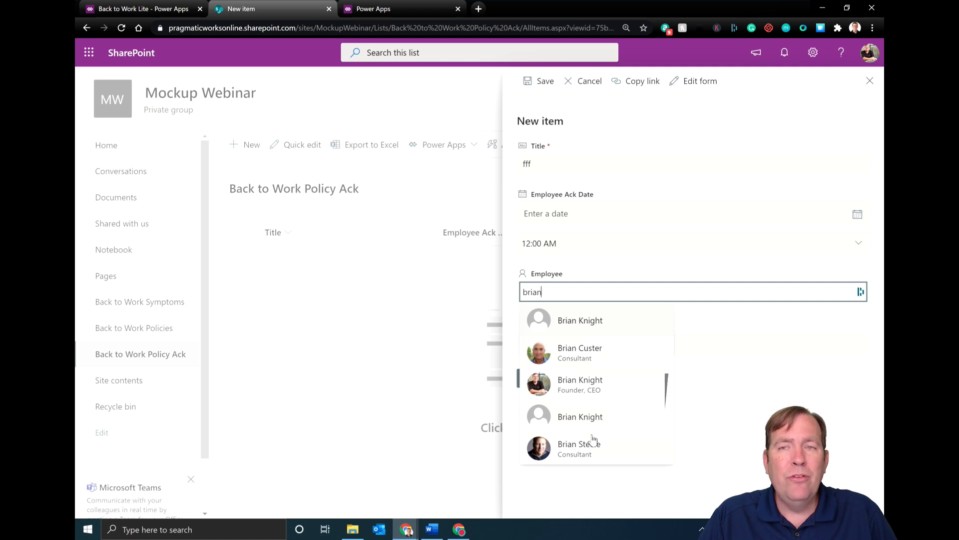
left_click(779, 439)
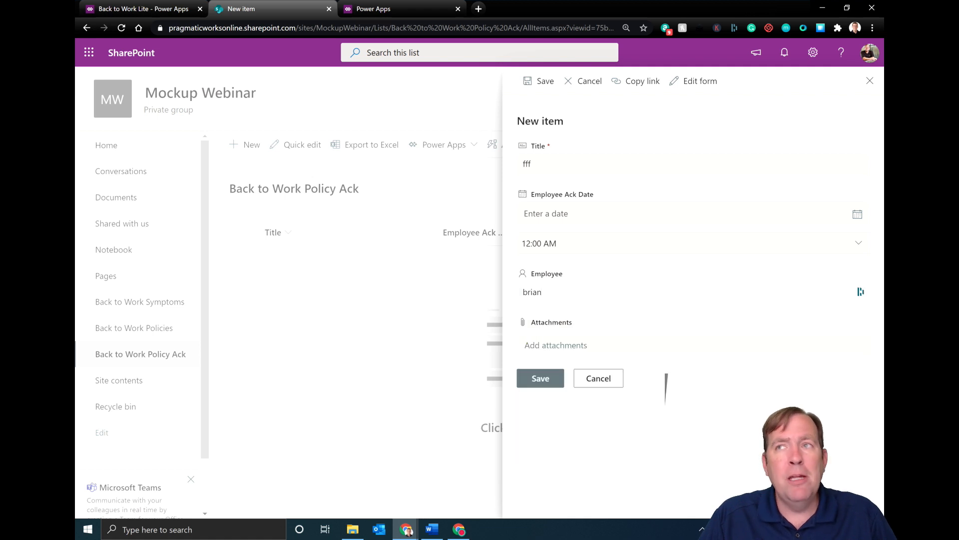
left_click(871, 83)
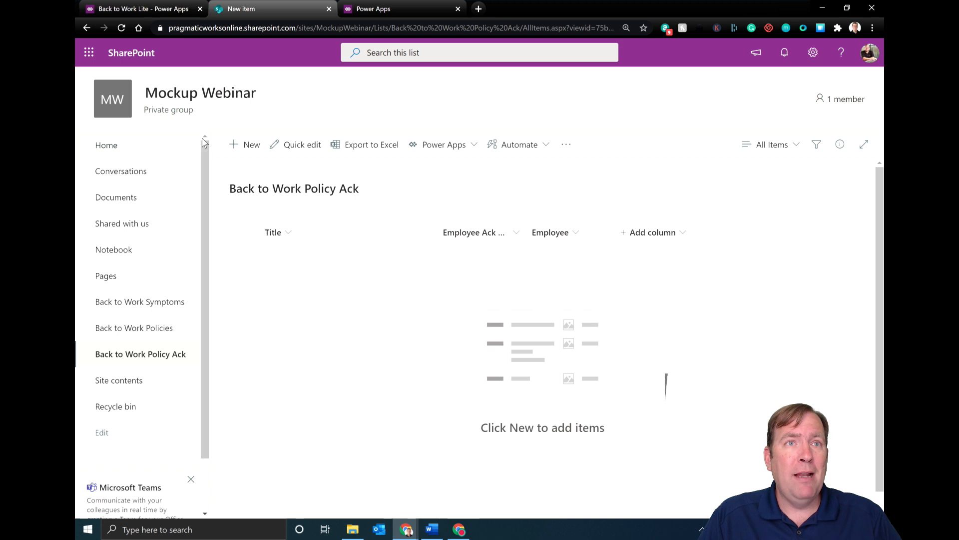
- Create a fourth list on the site named Back to Work Eligibility, copying the name from the Word document
left_click(141, 159)
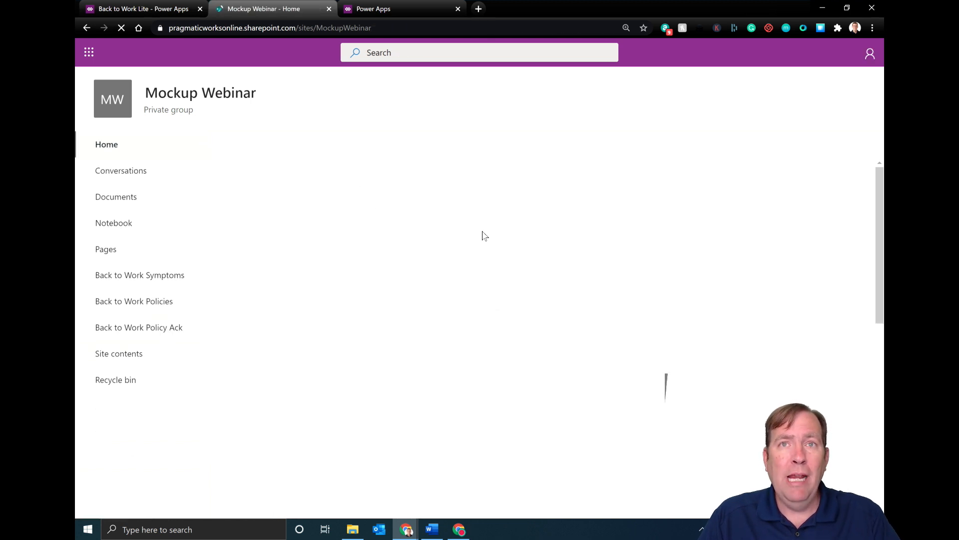
left_click(249, 145)
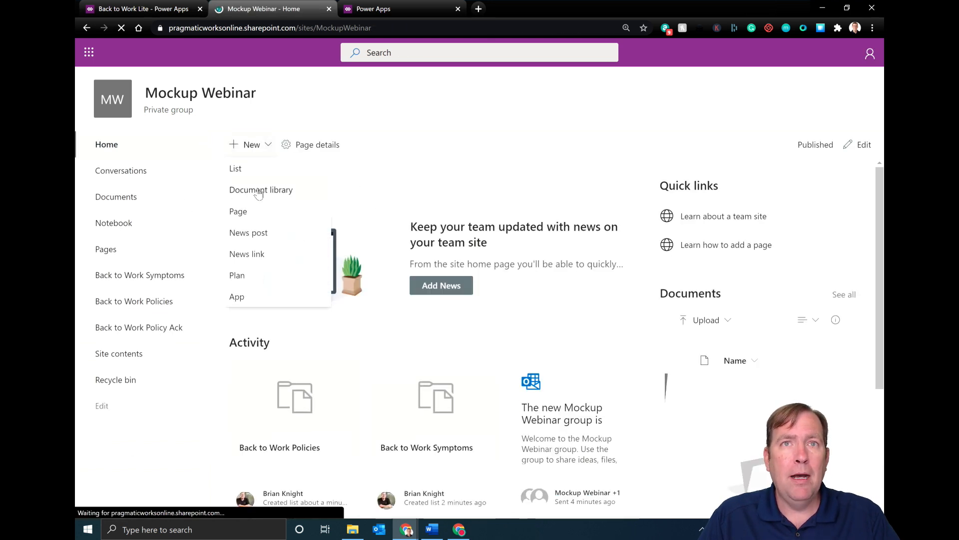
left_click(248, 168)
key("alt+Tab")
scroll(481, 298, "down", 1)
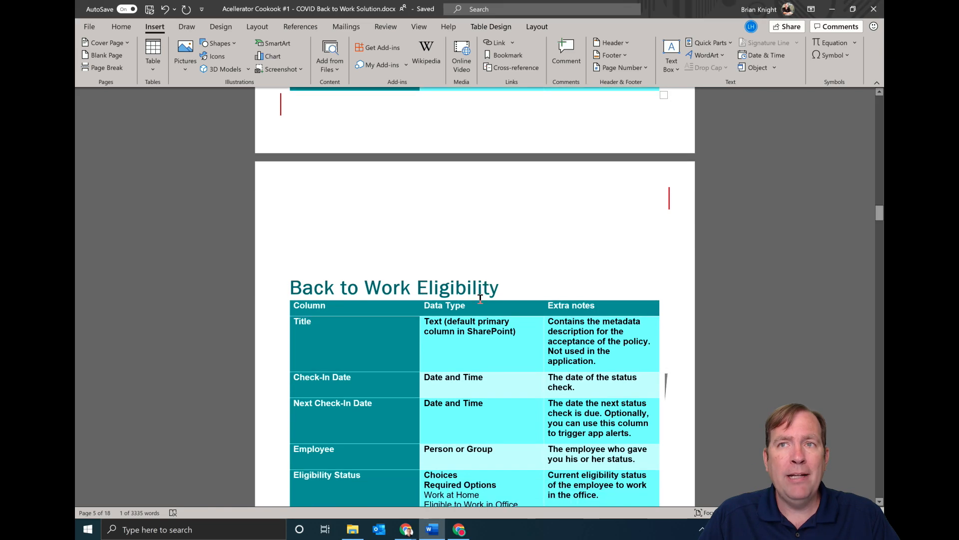
left_click_drag(460, 285, 300, 277)
scroll(370, 285, "down", 4)
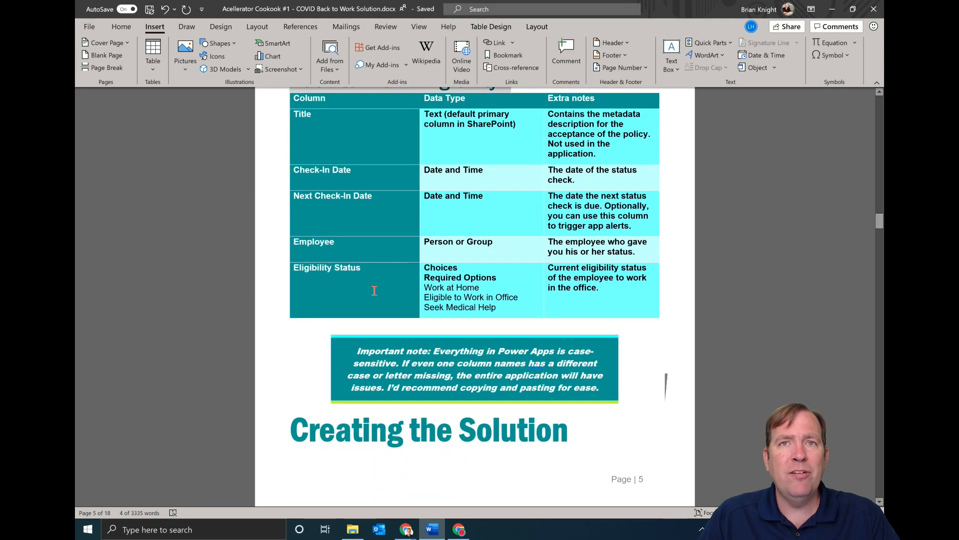
scroll(370, 285, "up", 2)
key("ctrl+c")
key("alt+Tab")
left_click(737, 133)
key("ctrl+v")
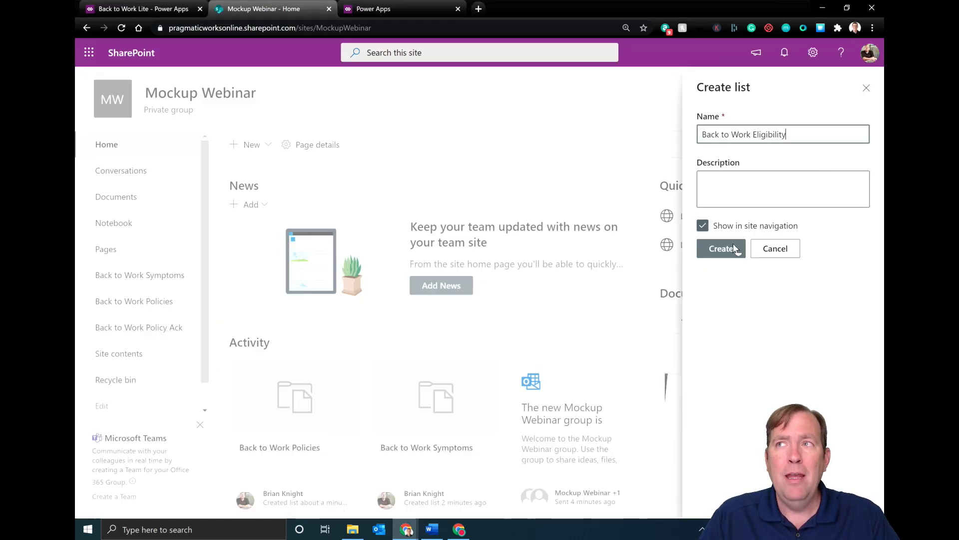
left_click(721, 250)
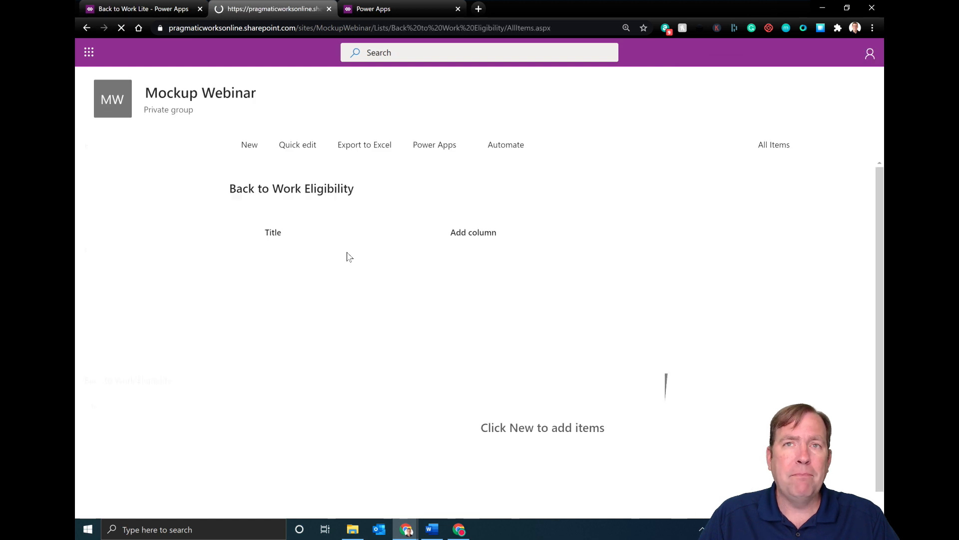
- Add a Date and time column named Check-In Date, copied from the Word document, with time included, to the Eligibility list
left_click(480, 241)
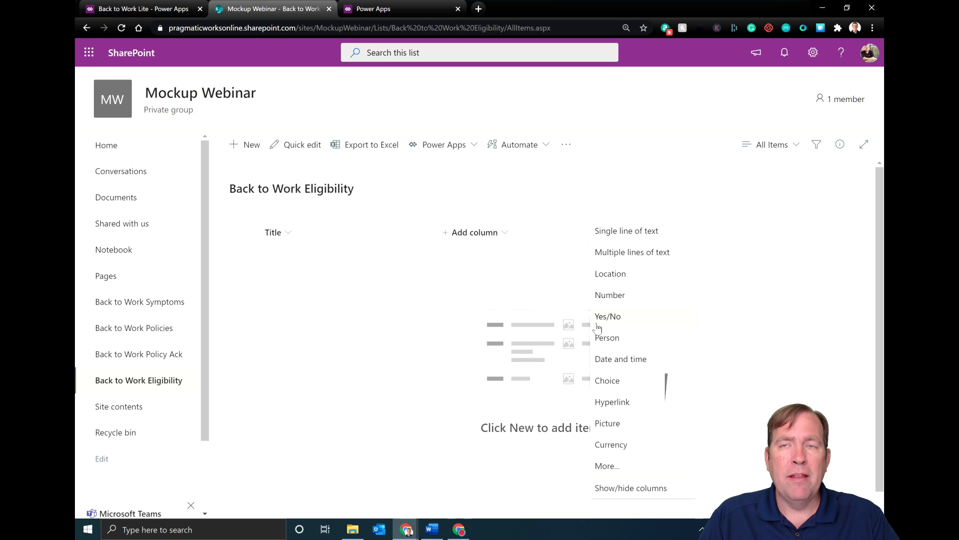
key("alt+Tab")
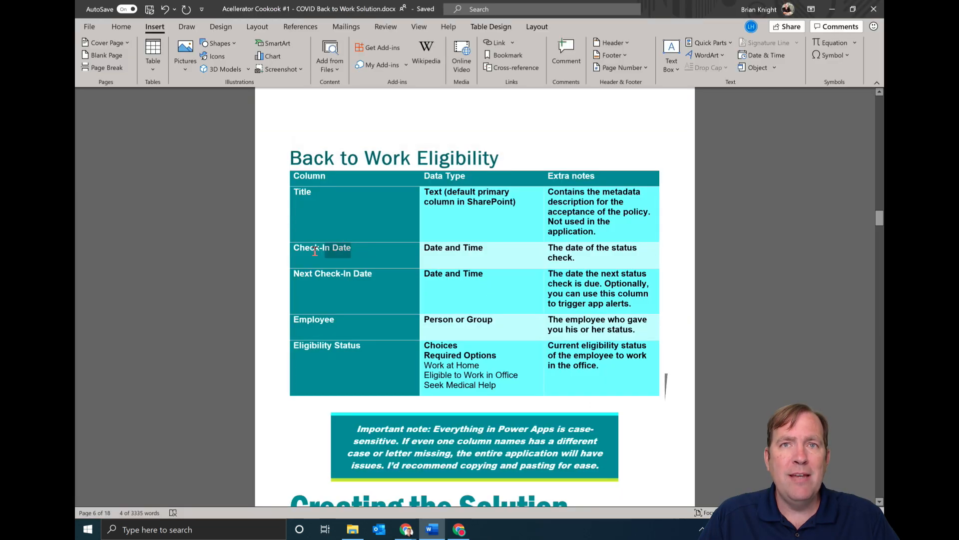
key("alt+Tab")
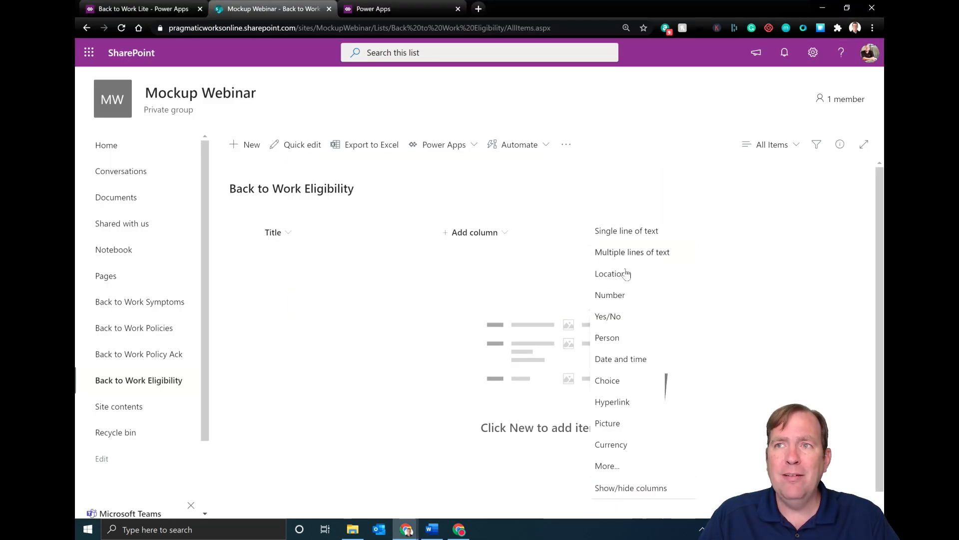
left_click(617, 365)
key("ctrl+v")
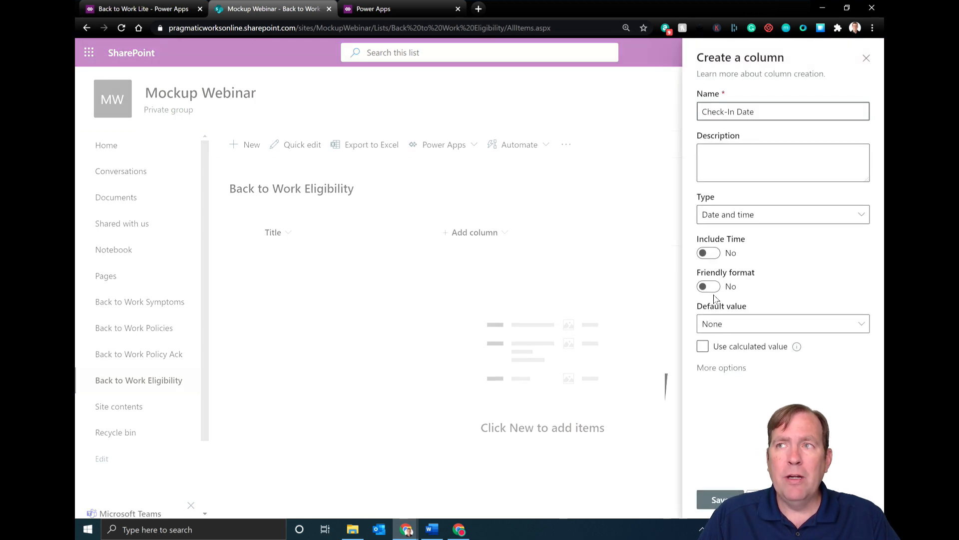
left_click(708, 252)
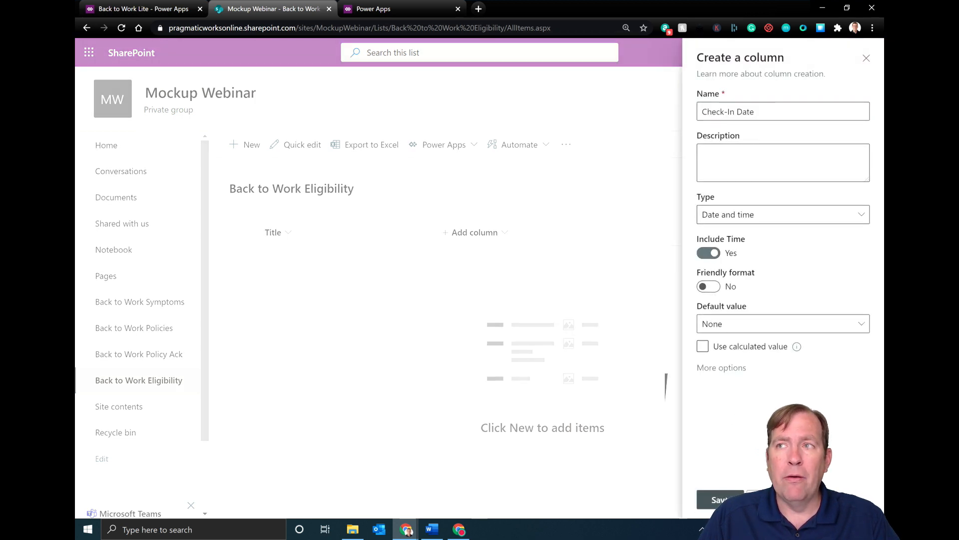
- Add a Date and time column named Next Check-In Date, copied from the Word document, with time included, to the Eligibility list
key("alt+Tab")
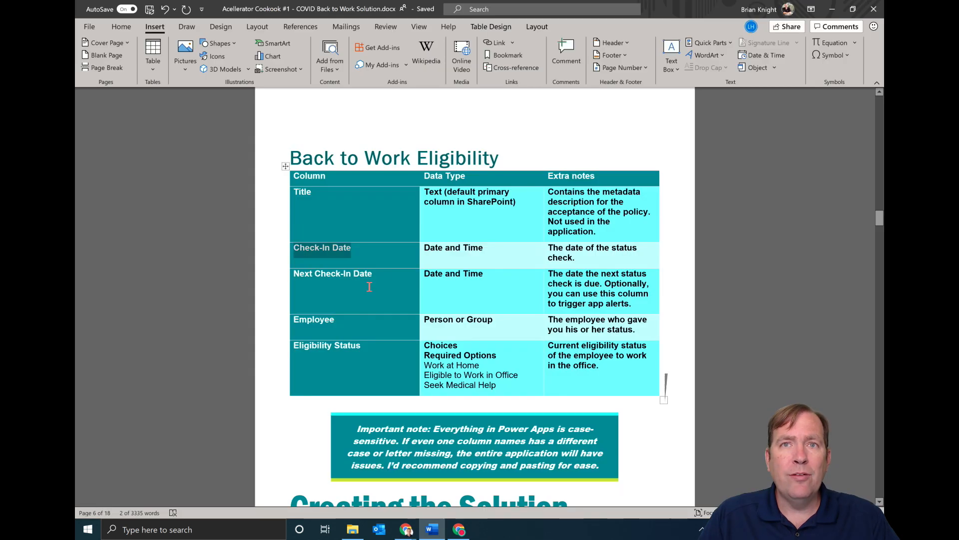
left_click_drag(379, 274, 293, 273)
key("alt+Tab")
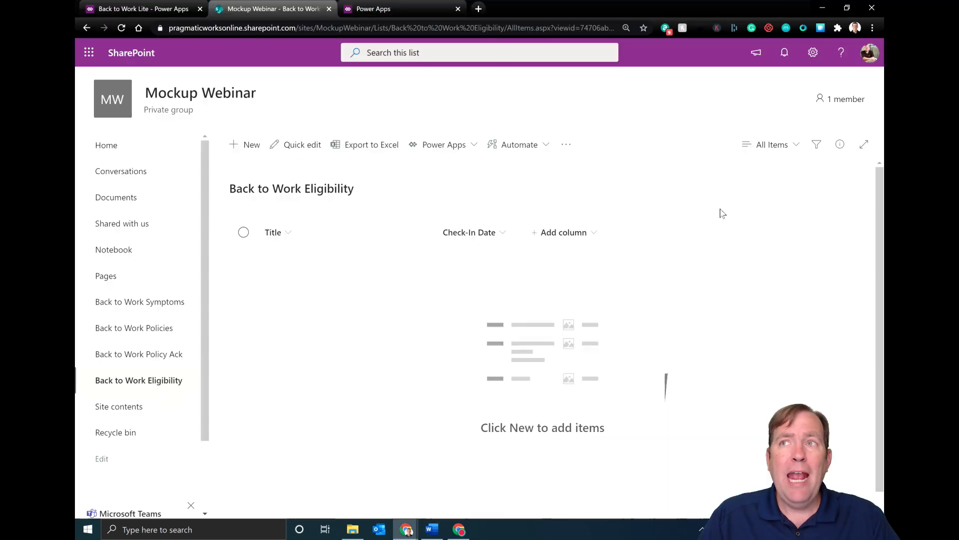
left_click(562, 233)
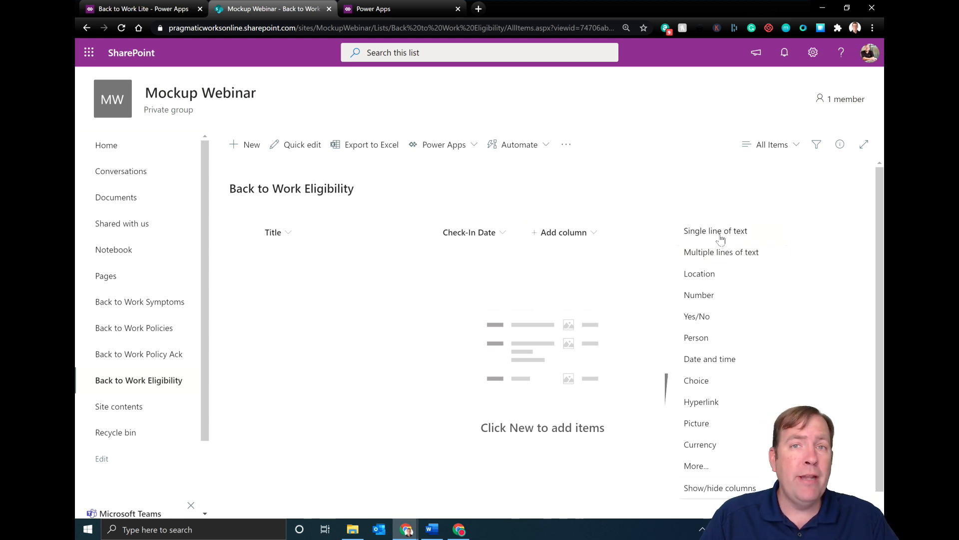
left_click(717, 367)
key("ctrl+v")
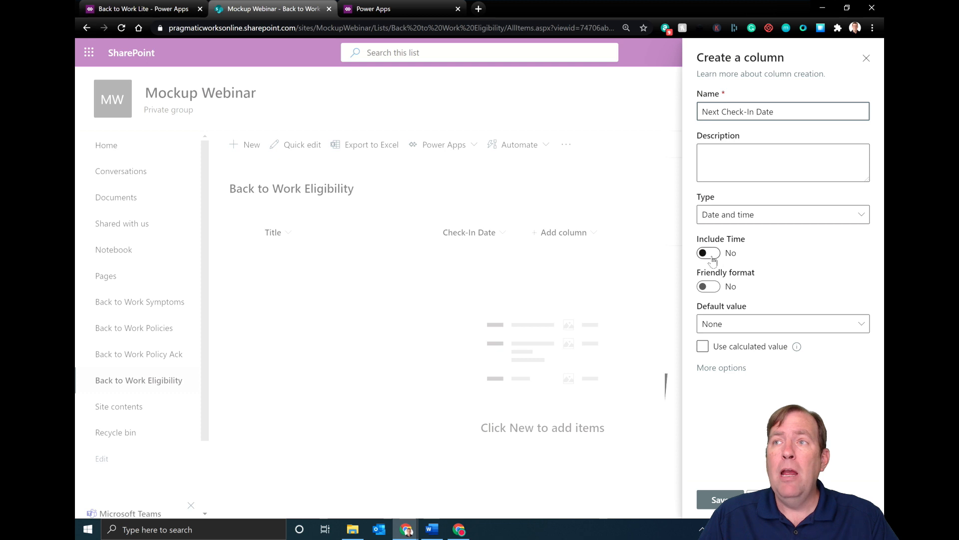
left_click(713, 255)
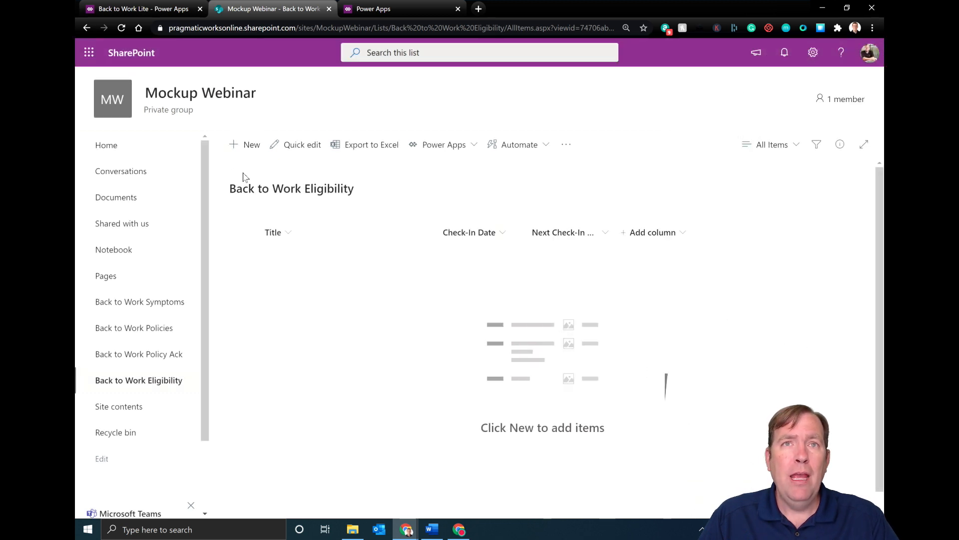
- Copy the three required Eligibility Status options, Work at Home through Seek Medical Help, from the Word document
key("alt+Tab")
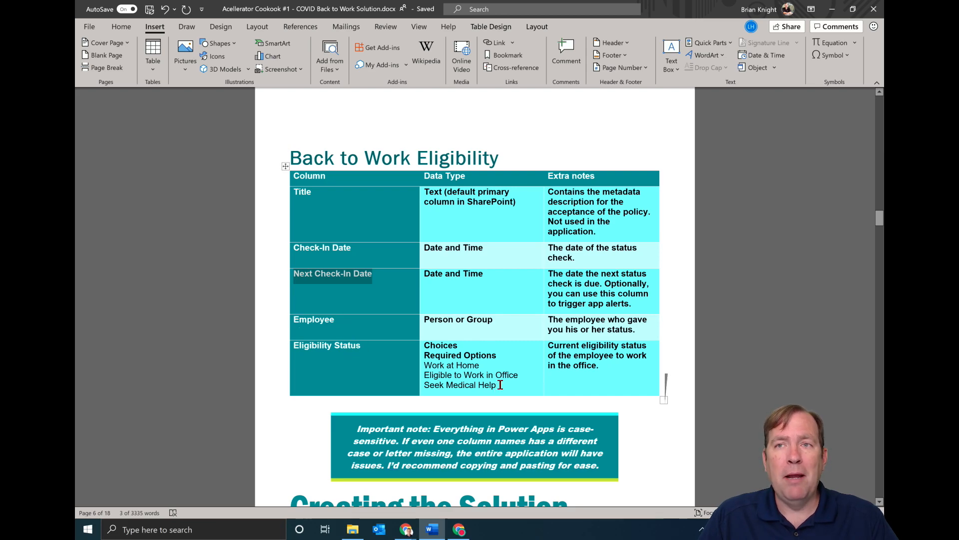
left_click_drag(485, 385, 430, 370)
key("ctrl+c")
key("alt+Tab")
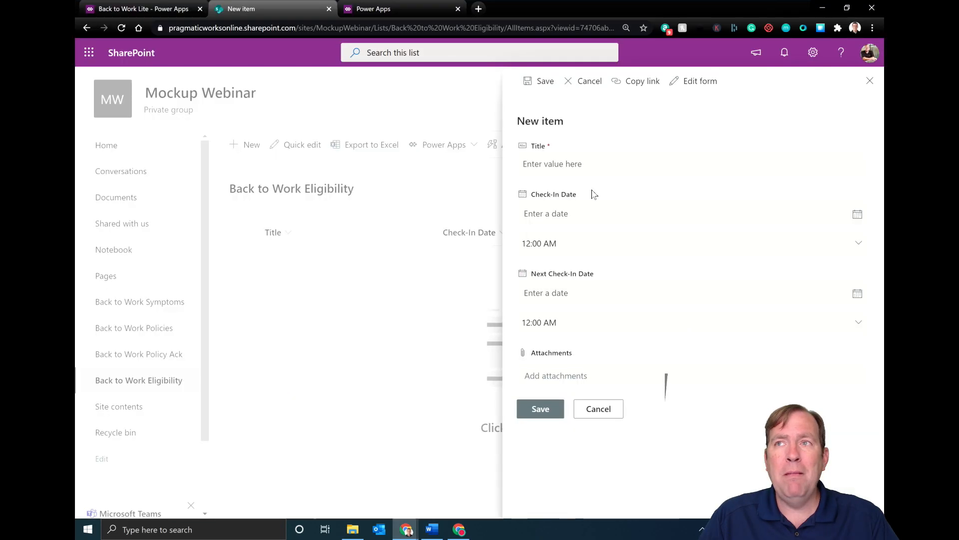
left_click(591, 158)
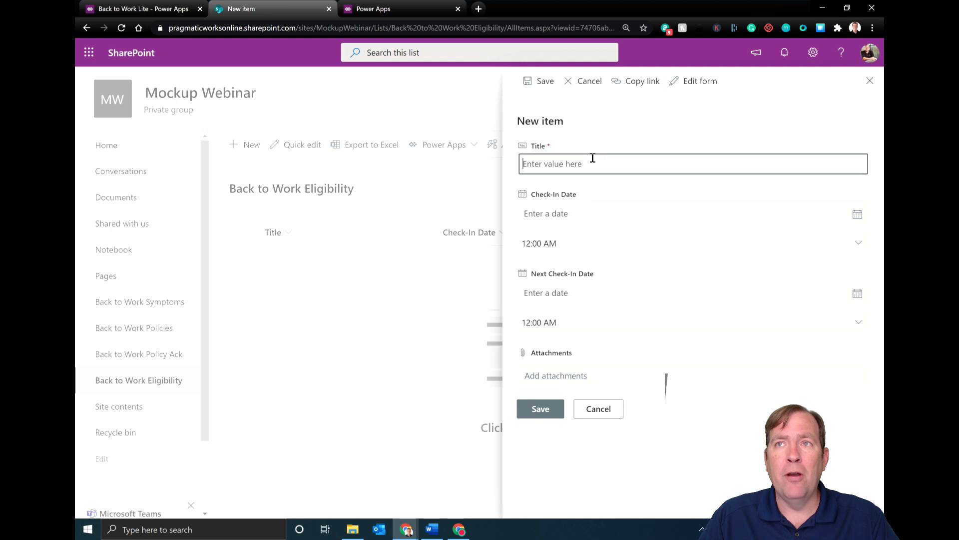
left_click(599, 409)
left_click(596, 420)
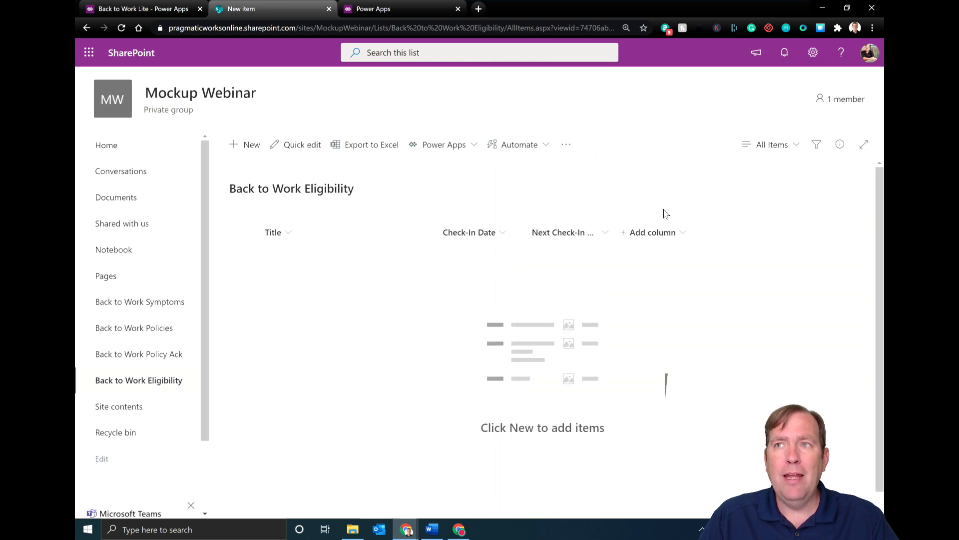
- Add a Person column named Employee to the Eligibility list and require that it contains information
left_click(670, 237)
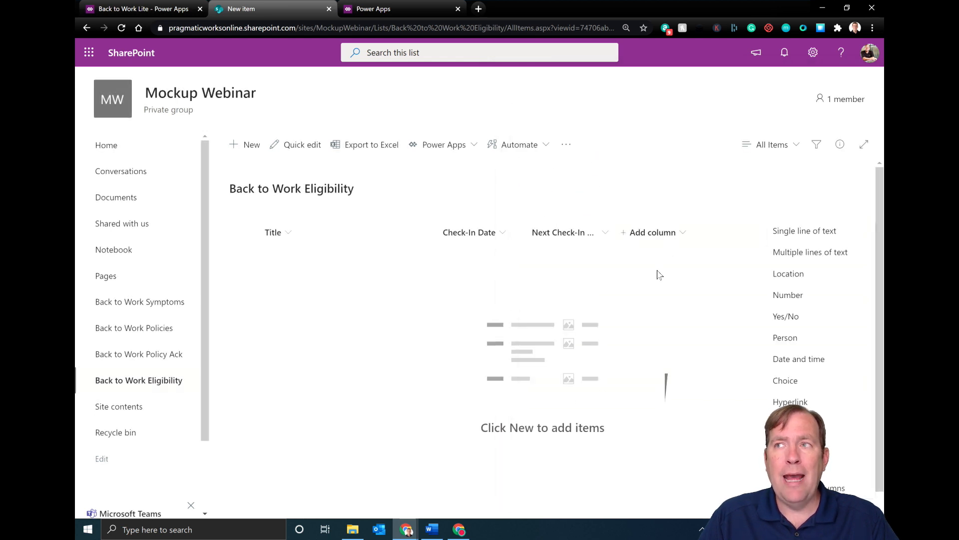
left_click(785, 338)
type("Employee")
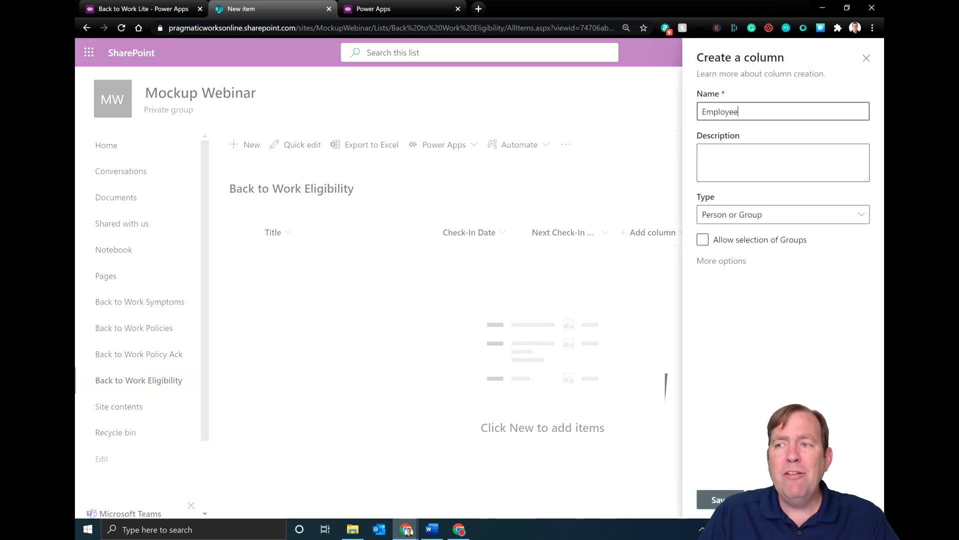
left_click(736, 265)
left_click(707, 340)
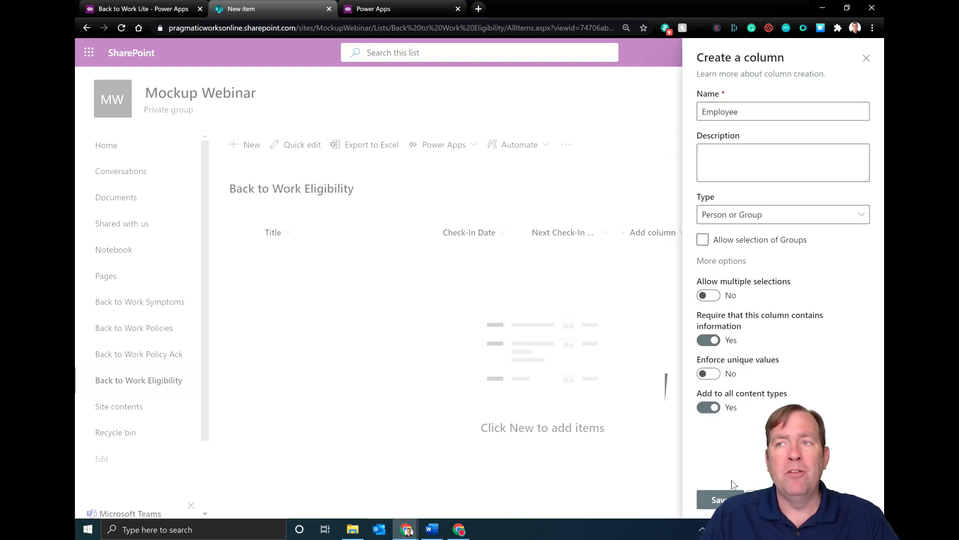
left_click(719, 498)
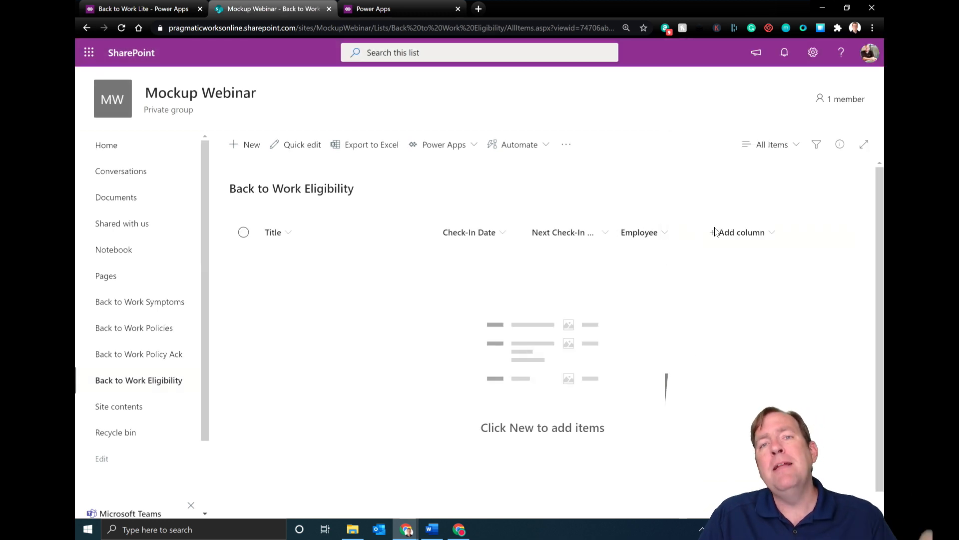
- Start a Choice column in the Eligibility list with the choices Work at Home, Eligible to Work in Office and Seek Medical Help
left_click(741, 233)
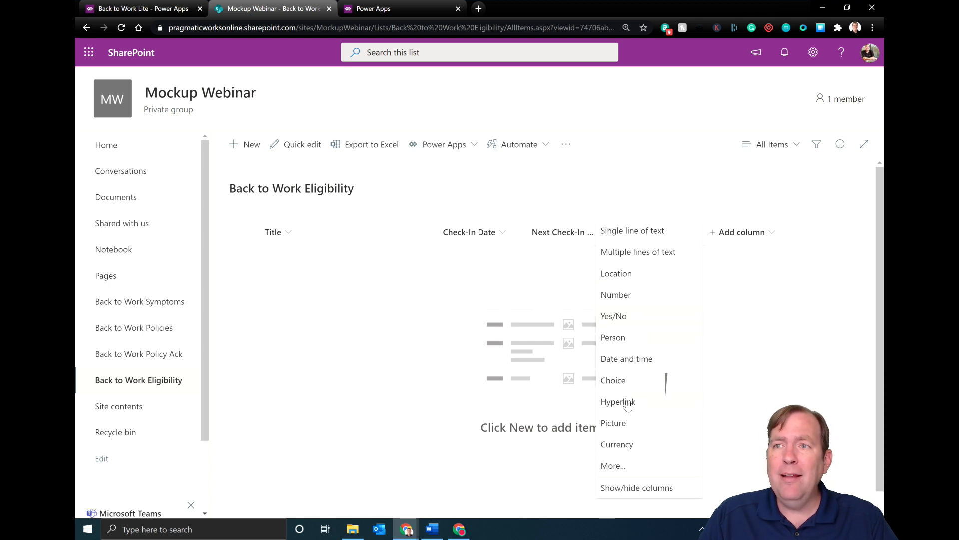
left_click(625, 381)
left_click(734, 321)
key("ctrl+a")
key("ctrl+v")
- Name the Choice column Eligibility Status, copied from the Word document, and save it
left_click(733, 112)
type("Eligib")
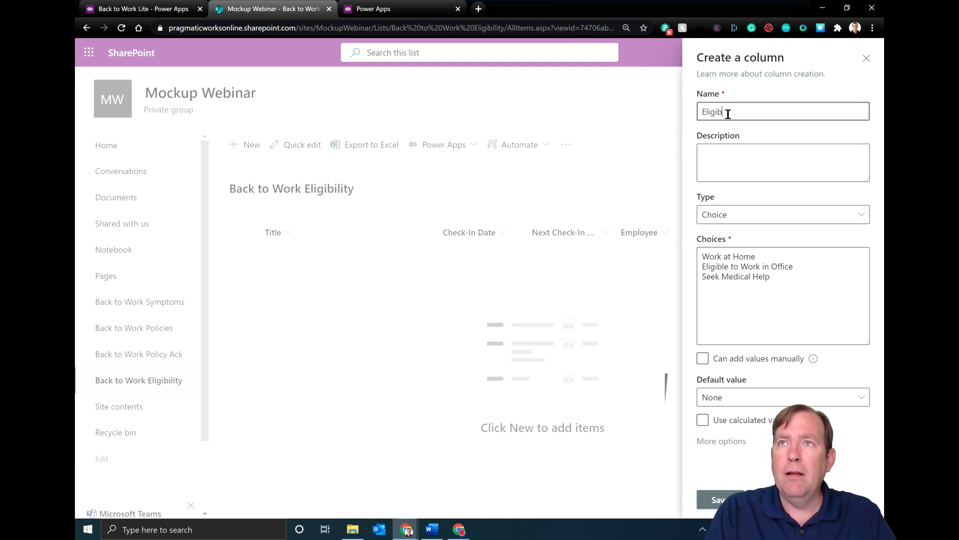
key("alt+Tab")
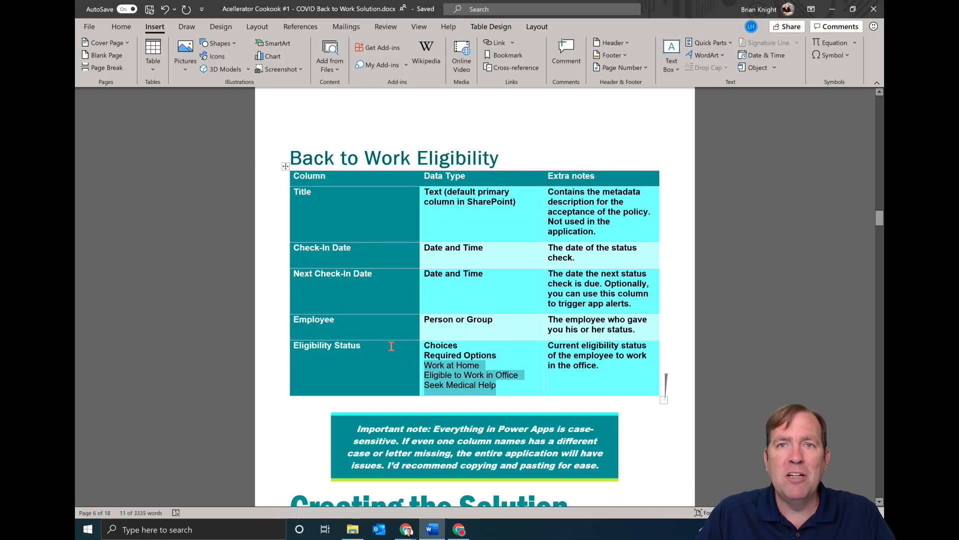
left_click_drag(362, 346, 294, 349)
key("ctrl+c")
key("alt+Tab")
left_click_drag(749, 111, 692, 128)
key("ctrl+v")
left_click(718, 499)
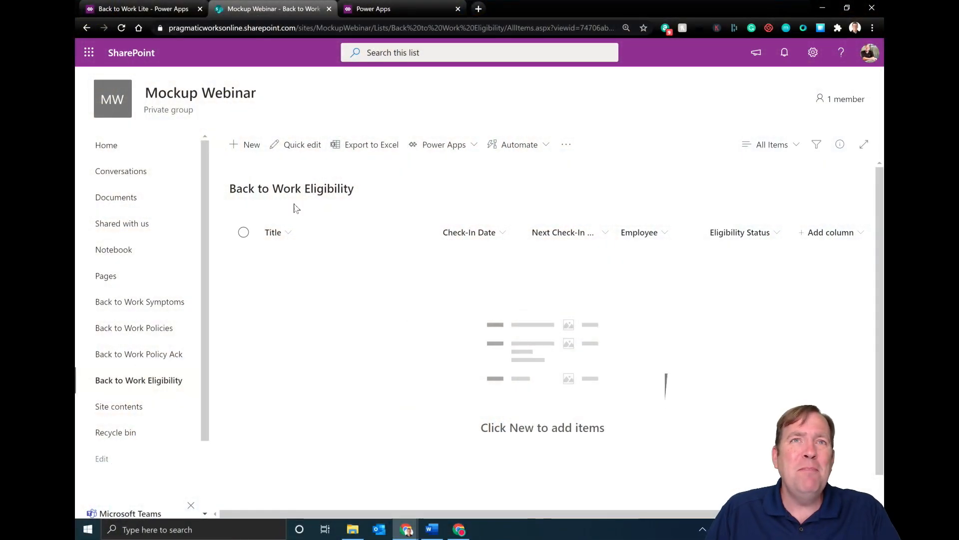
- Look at the finished Back to Work app, switch to the Power Apps home page and create a blank phone-format canvas app named Webinar COVID Check
left_click(159, 10)
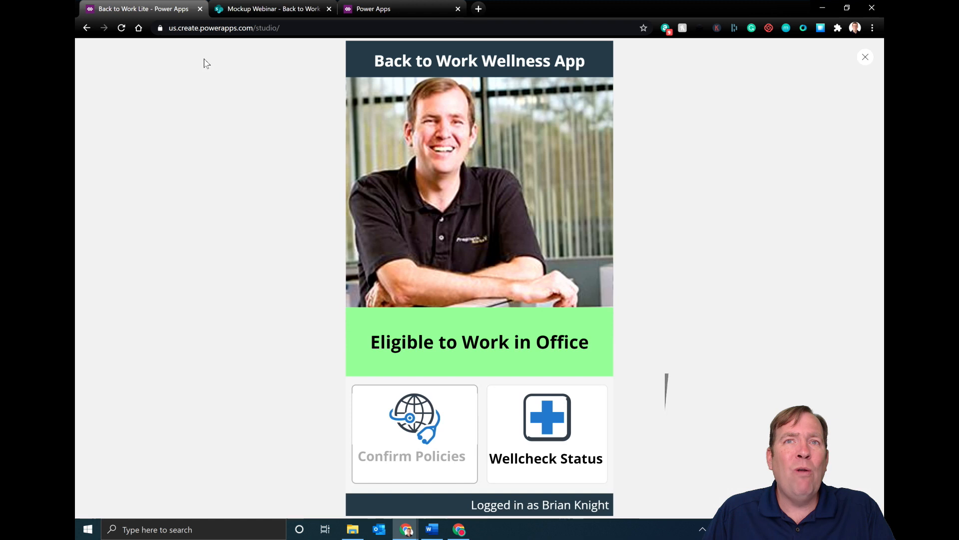
left_click(395, 9)
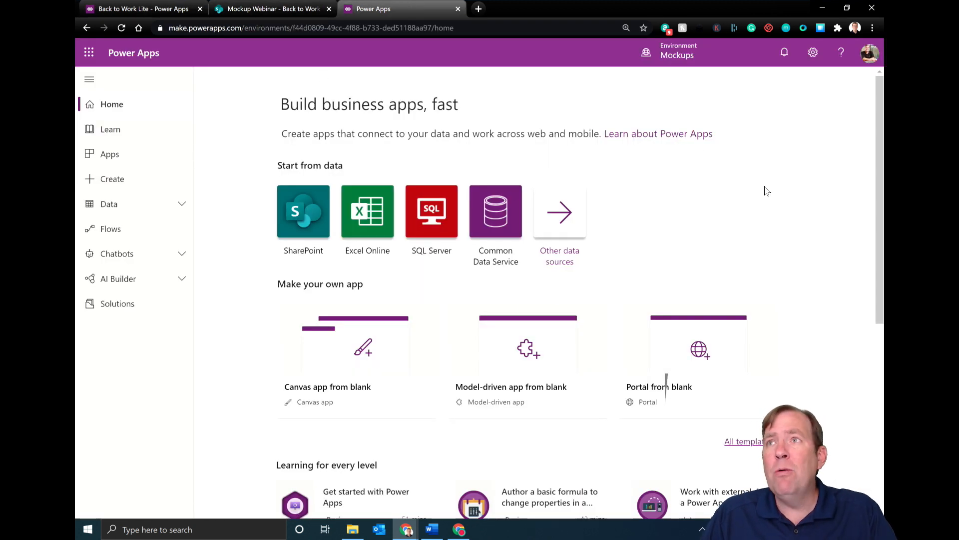
left_click(377, 347)
left_click(502, 245)
left_click(538, 176)
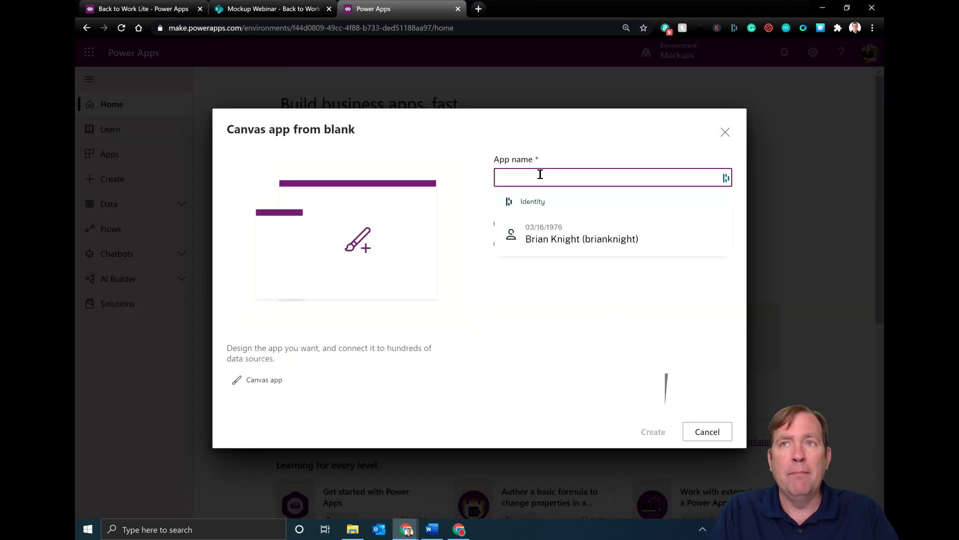
type("t")
key("BackSpace")
type("Webinar COVID Check")
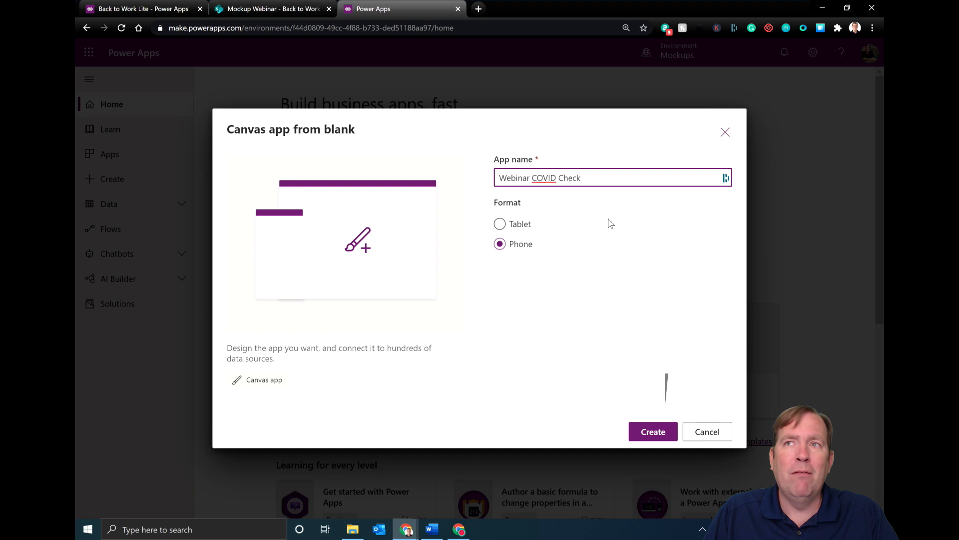
left_click(644, 437)
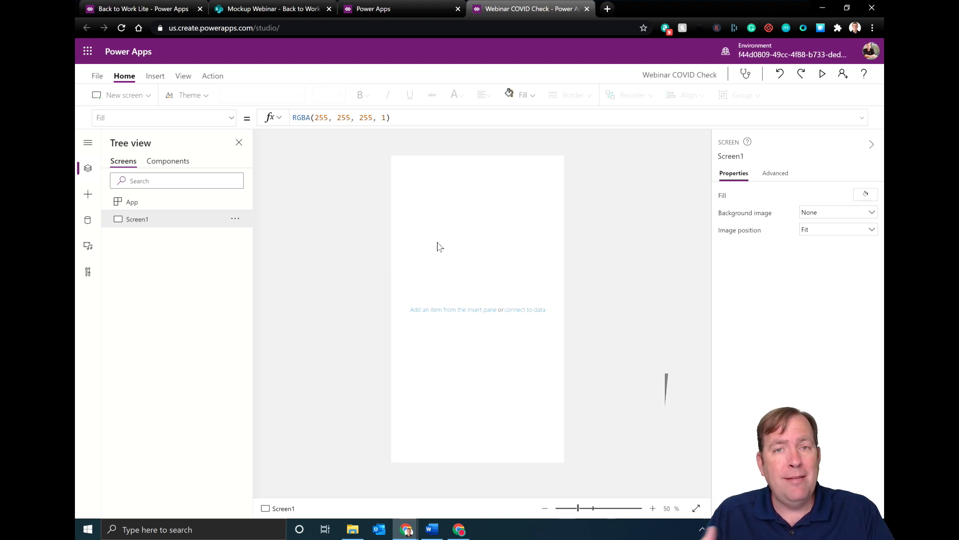
- Find the App OnStart section in the Word document, select its whole block of Set variable code and review it
key("alt+Tab")
scroll(403, 356, "down", 8)
scroll(403, 357, "down", 15)
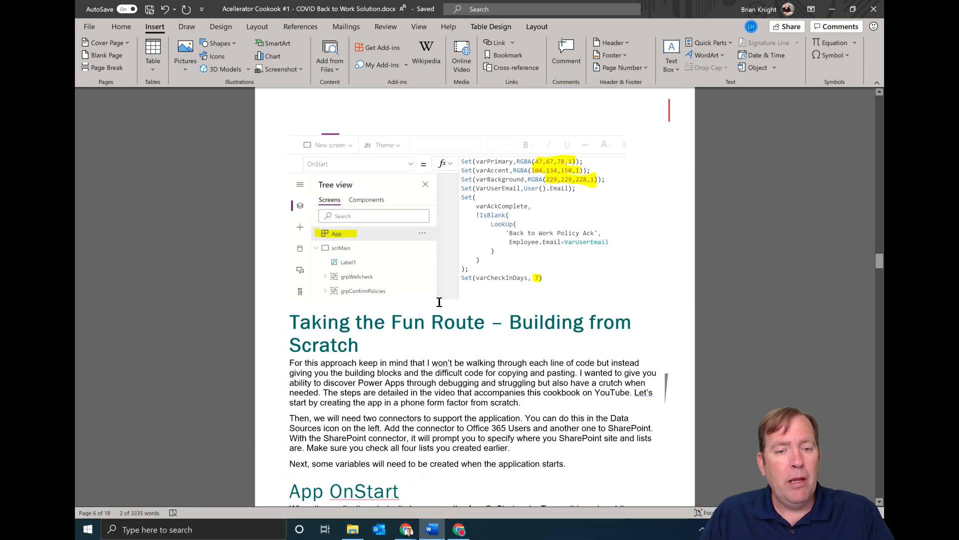
scroll(400, 314, "down", 6)
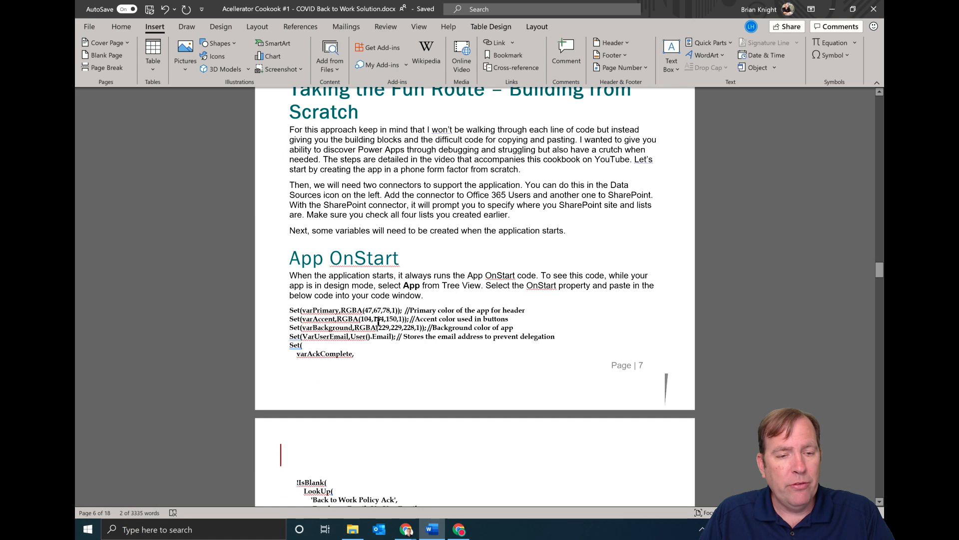
scroll(373, 322, "down", 1)
left_click_drag(508, 440, 308, 212)
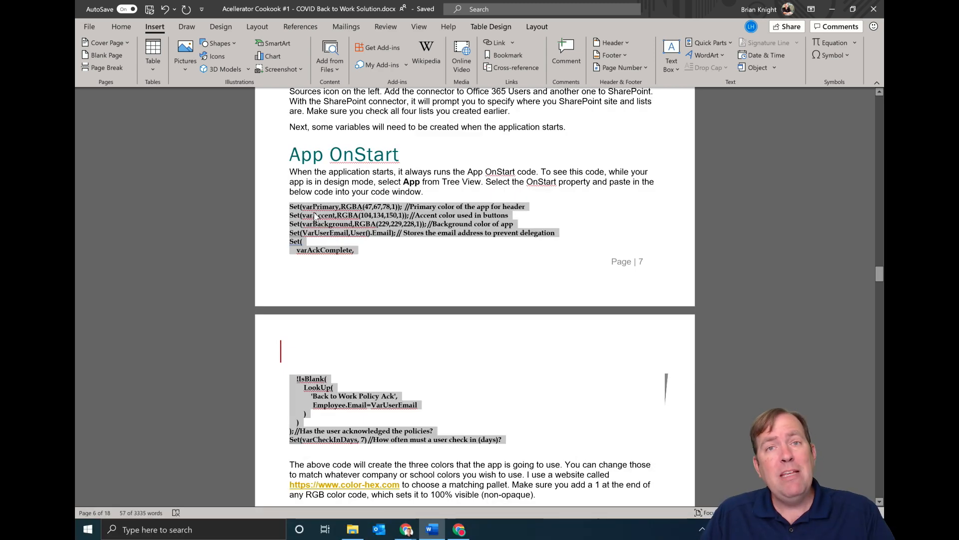
scroll(314, 212, "up", 7, "ctrl")
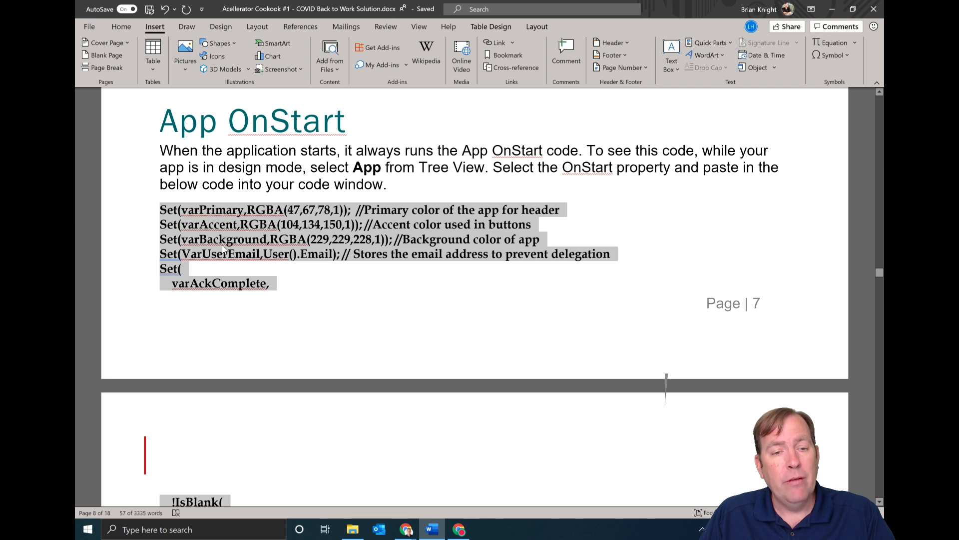
scroll(250, 257, "down", 7)
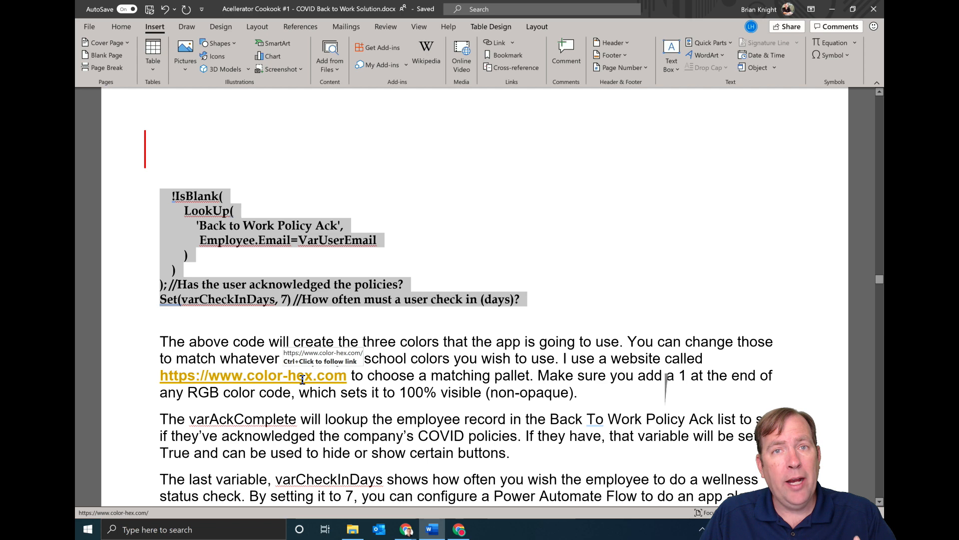
scroll(309, 359, "up", 5)
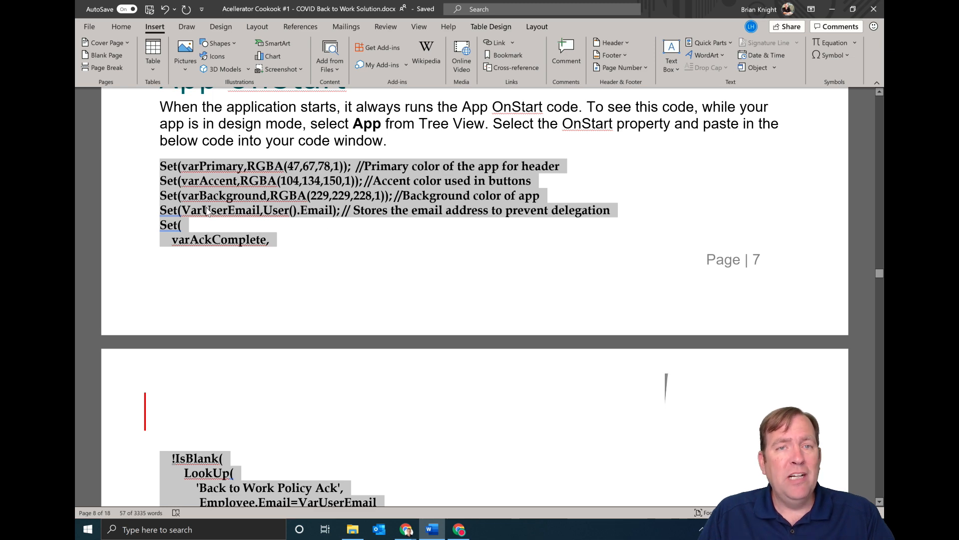
- Switch to the Webinar COVID Check app, paste the copied Set variable code into the App object's OnStart property and enlarge the formula area to check it
key("alt+Tab")
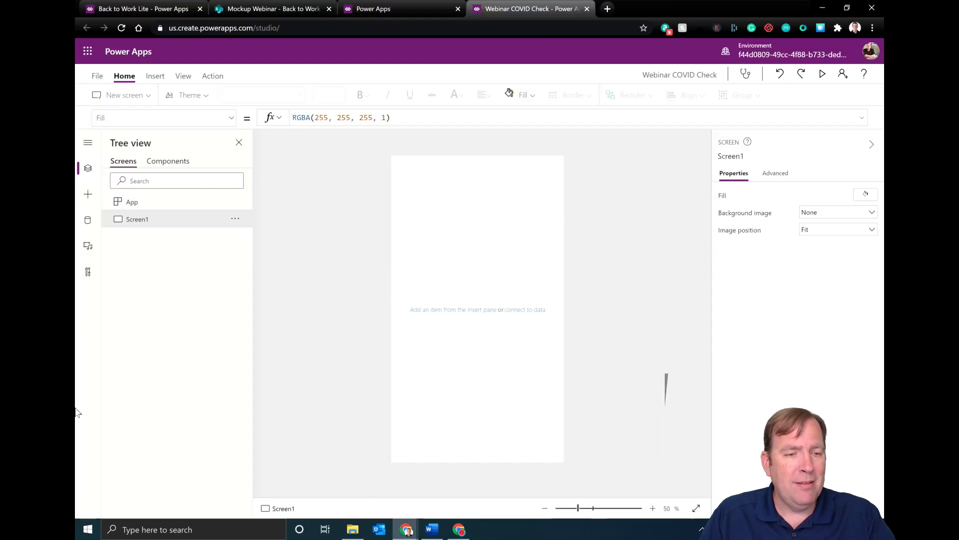
left_click(143, 203)
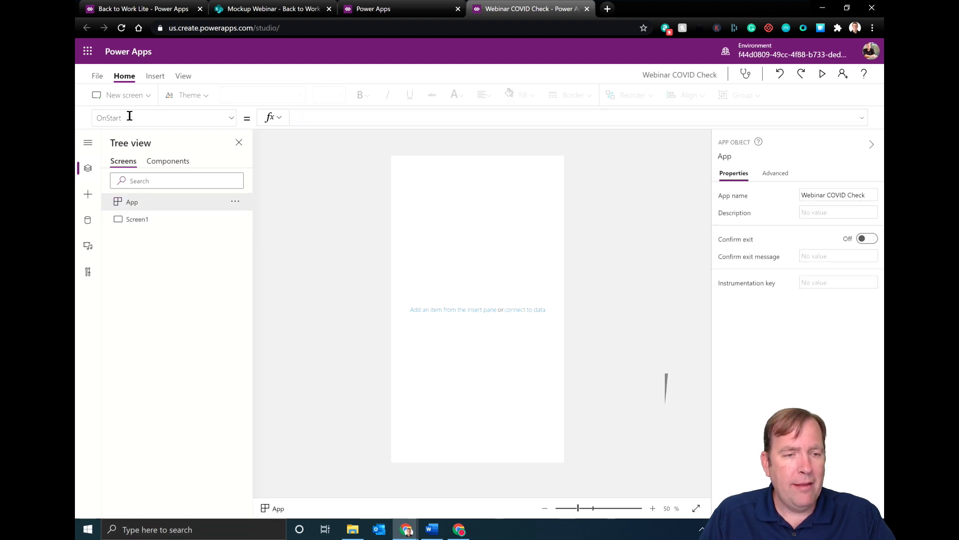
left_click(305, 116)
key("ctrl+v")
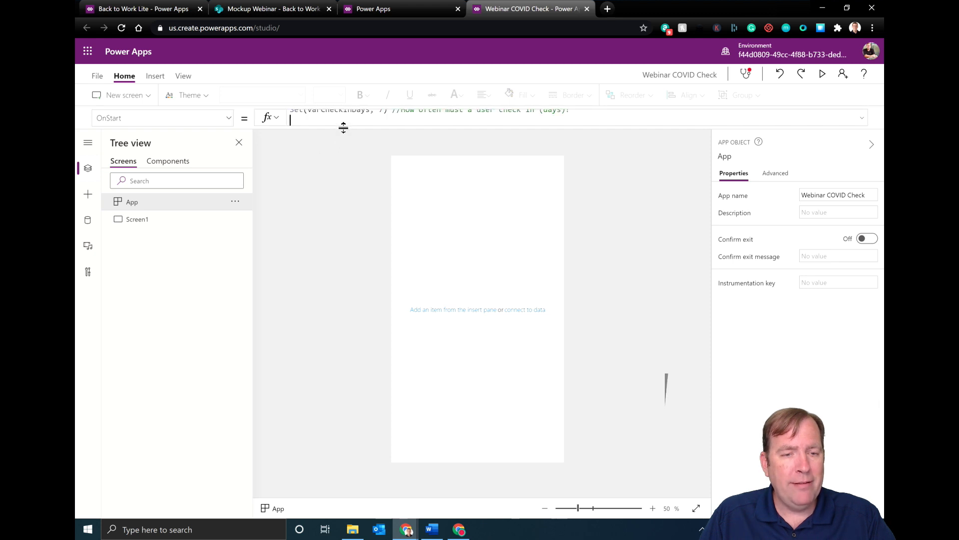
left_click_drag(343, 128, 327, 333)
left_click(324, 266)
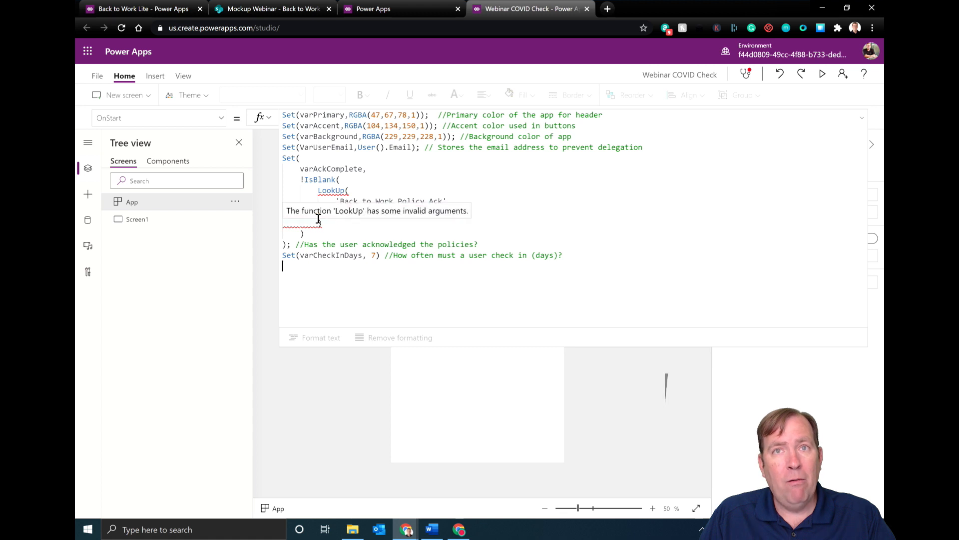
mouse_move(356, 205)
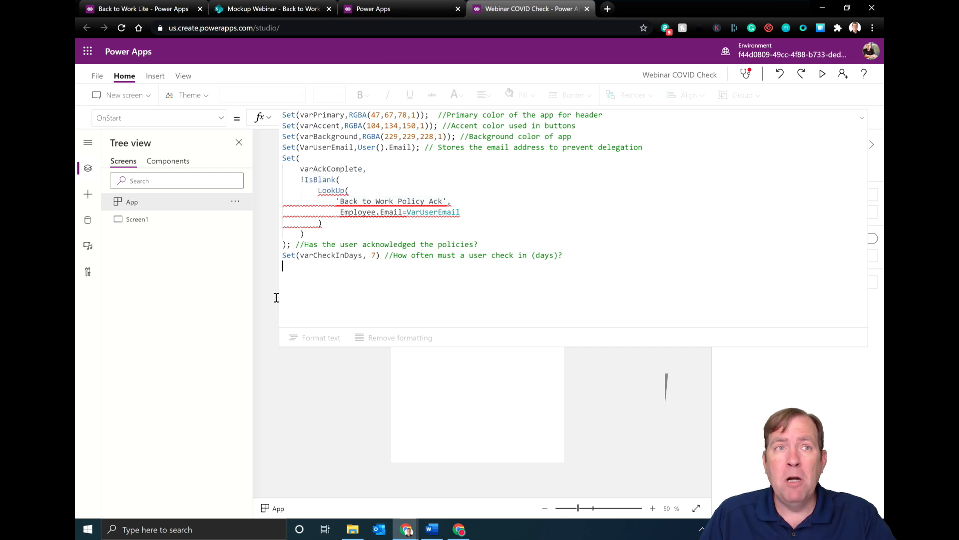
- Start adding a SharePoint data source to the app using the existing SharePoint connection
left_click(88, 223)
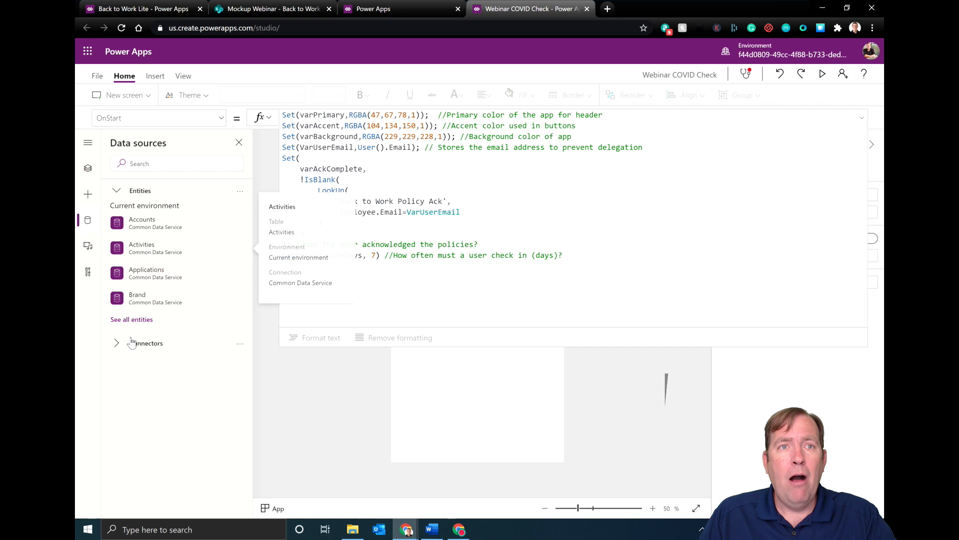
left_click(134, 343)
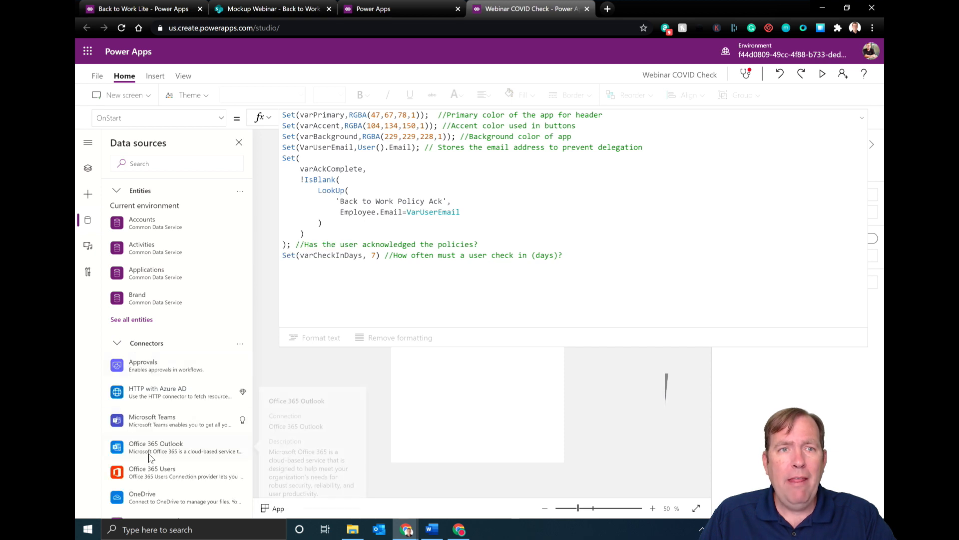
scroll(150, 457, "down", 2)
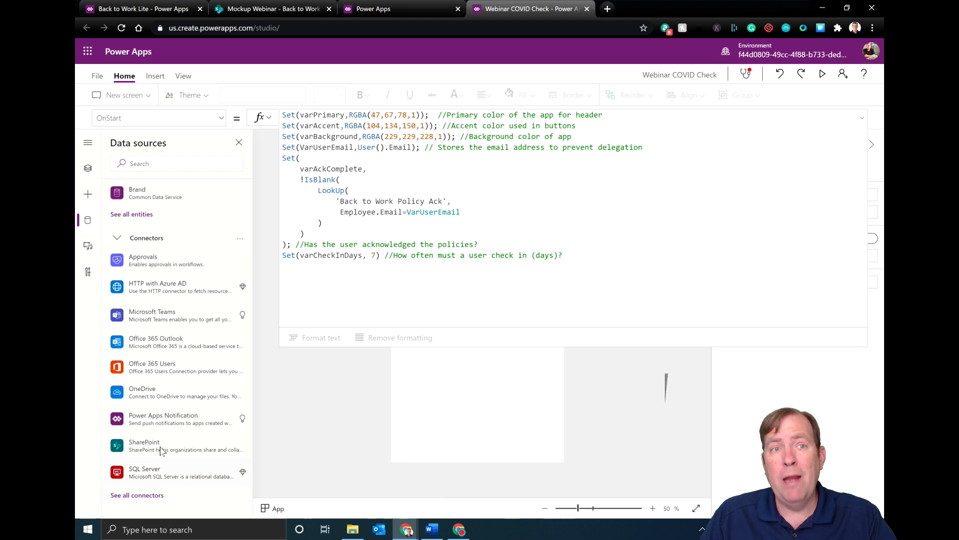
mouse_move(161, 446)
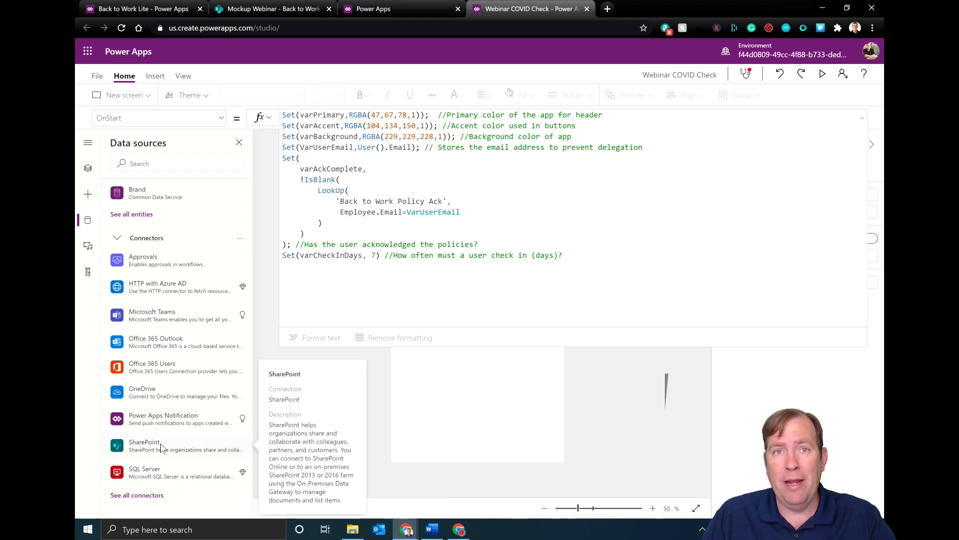
left_click(162, 447)
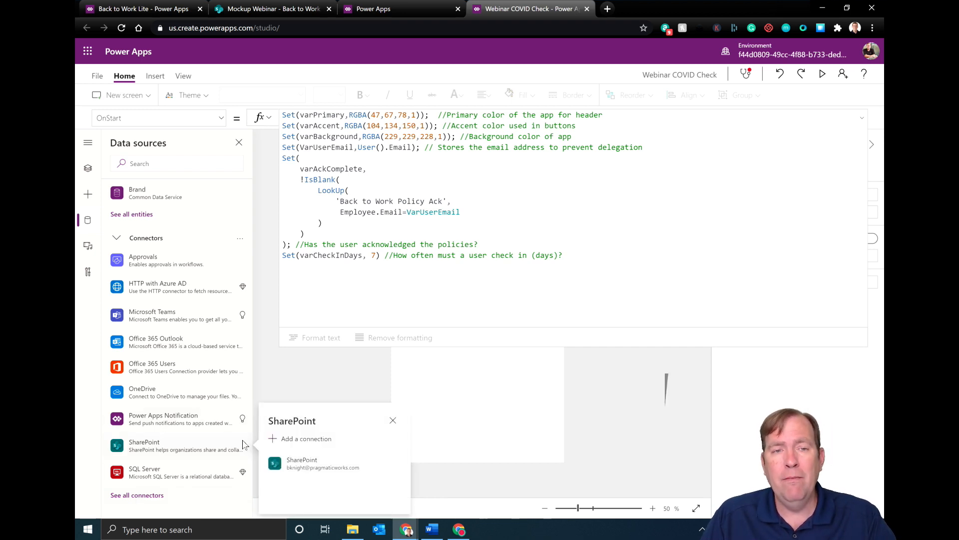
left_click(309, 468)
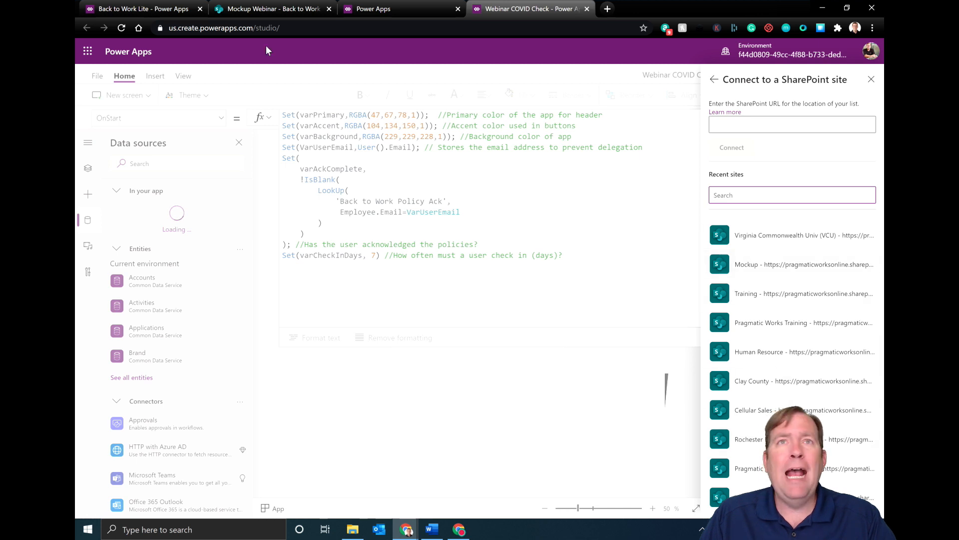
- Copy the Mockup Webinar site address up to /sites/MockupWebinar and connect the app to that SharePoint site
left_click(278, 10)
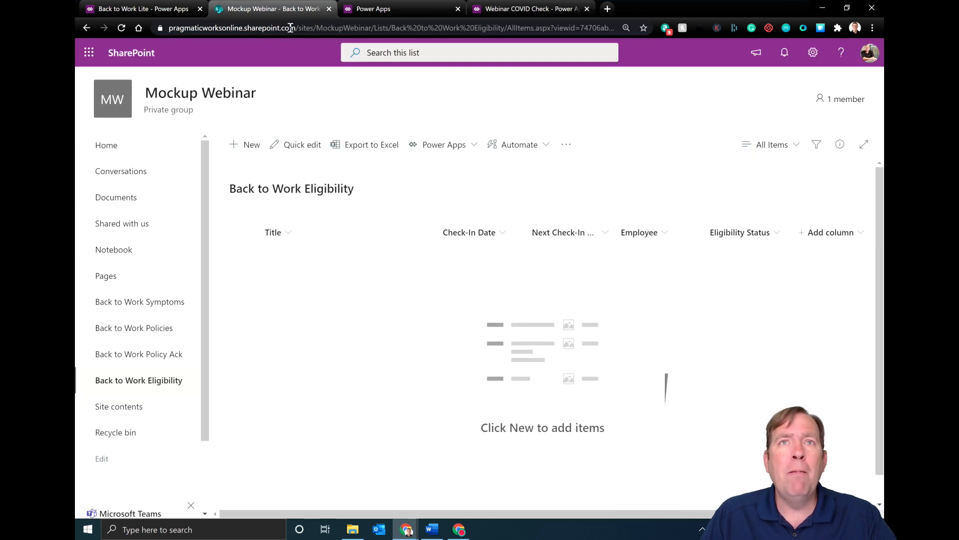
left_click_drag(376, 28, 169, 28)
key("ctrl+c")
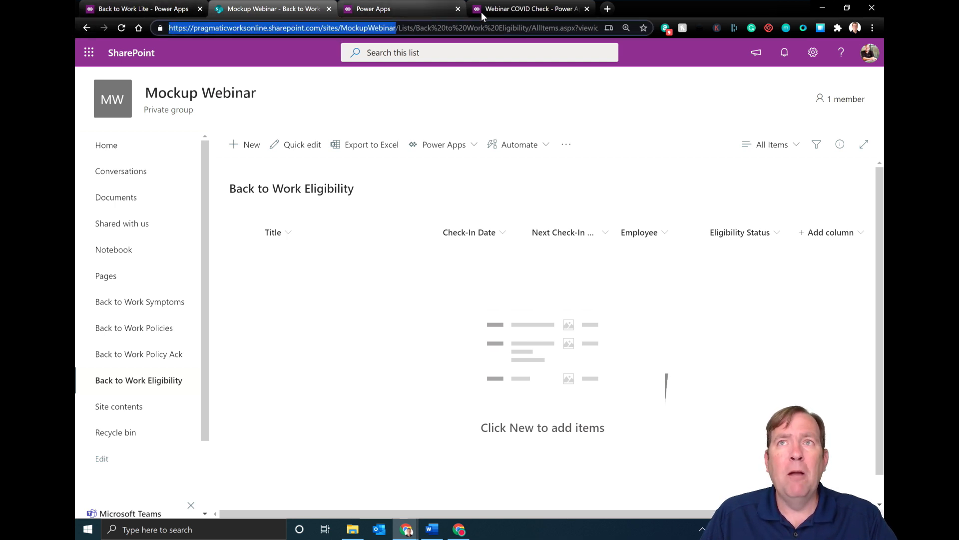
left_click(520, 11)
key("ctrl+v")
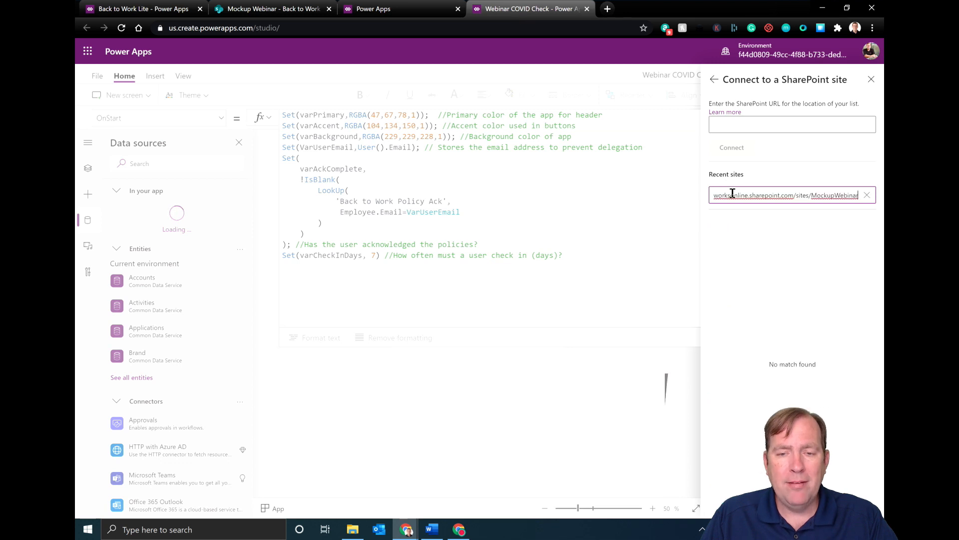
left_click(728, 125)
key("ctrl+v")
left_click(731, 148)
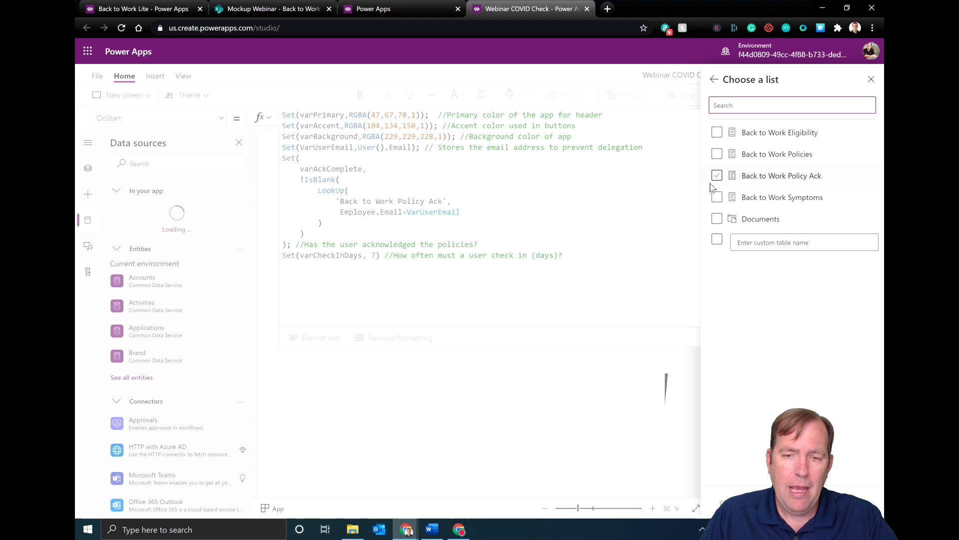
- Add the Back to Work Eligibility, Policies, Policy Ack and Symptoms lists as data sources
left_click(717, 133)
left_click(717, 154)
left_click(717, 176)
left_click(717, 198)
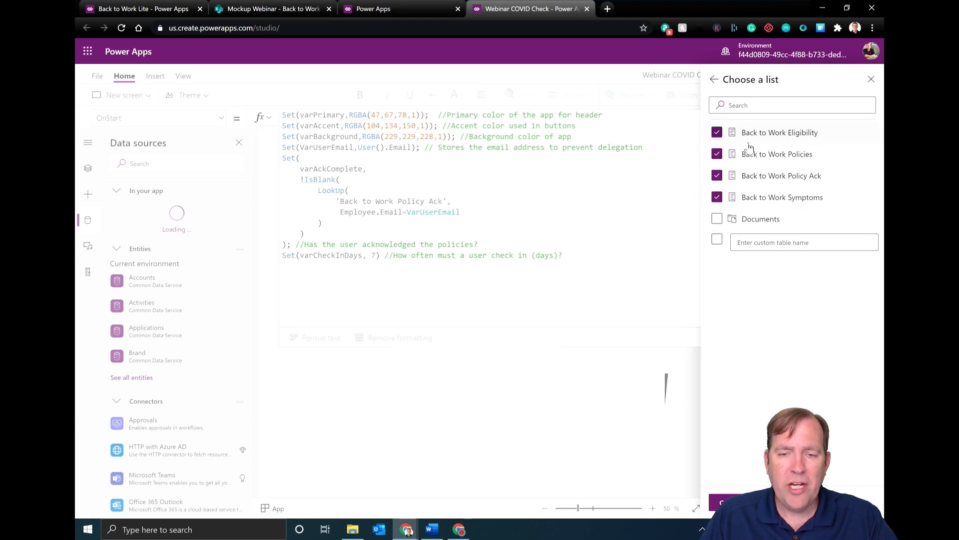
left_click(724, 502)
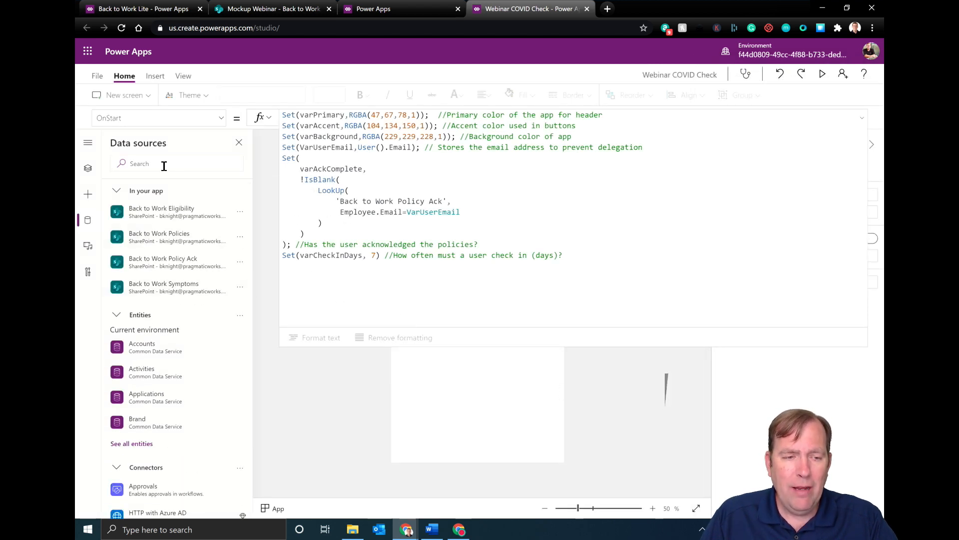
- Review the OnStart variables varPrimary, varAccent, varBackground, VarUserEmail with its User().Email value, and varAckComplete
left_click(395, 178)
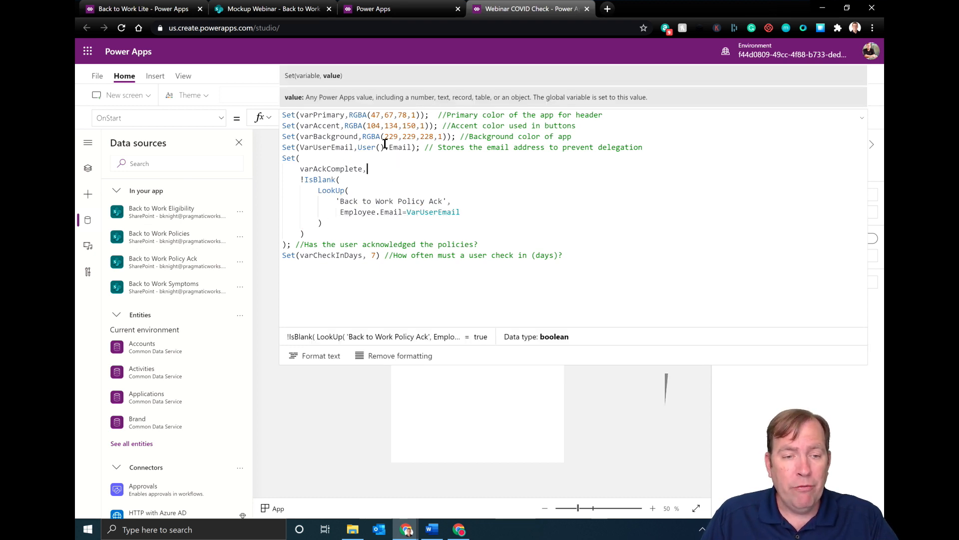
double_click(309, 116)
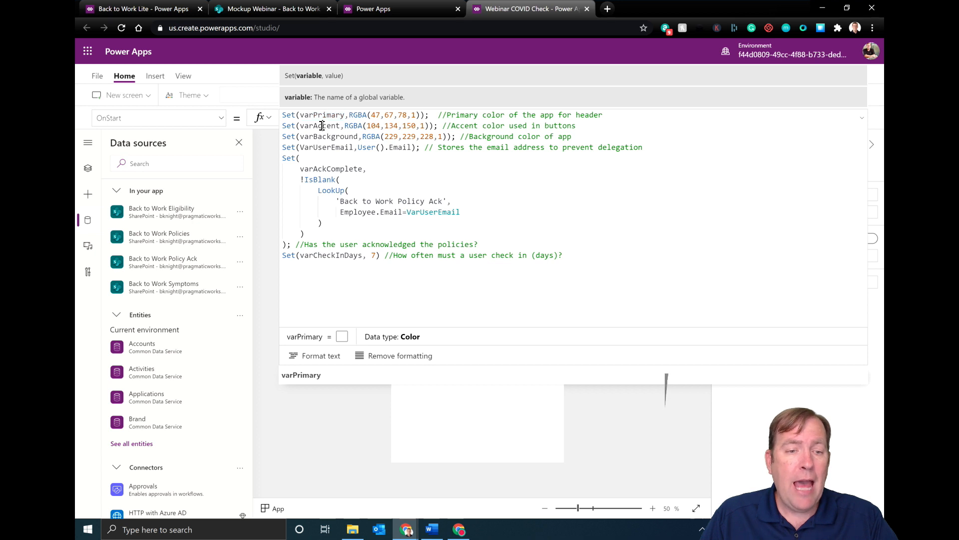
double_click(320, 126)
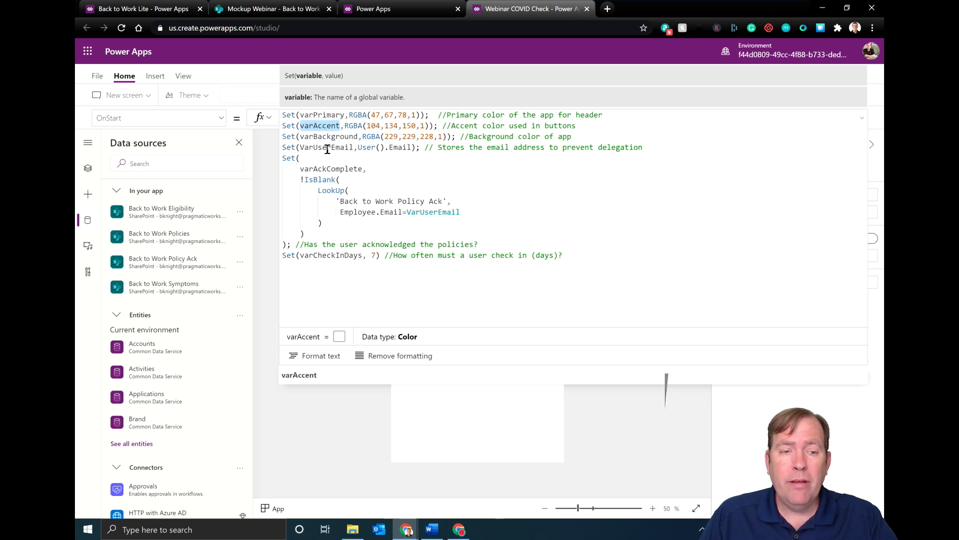
double_click(324, 136)
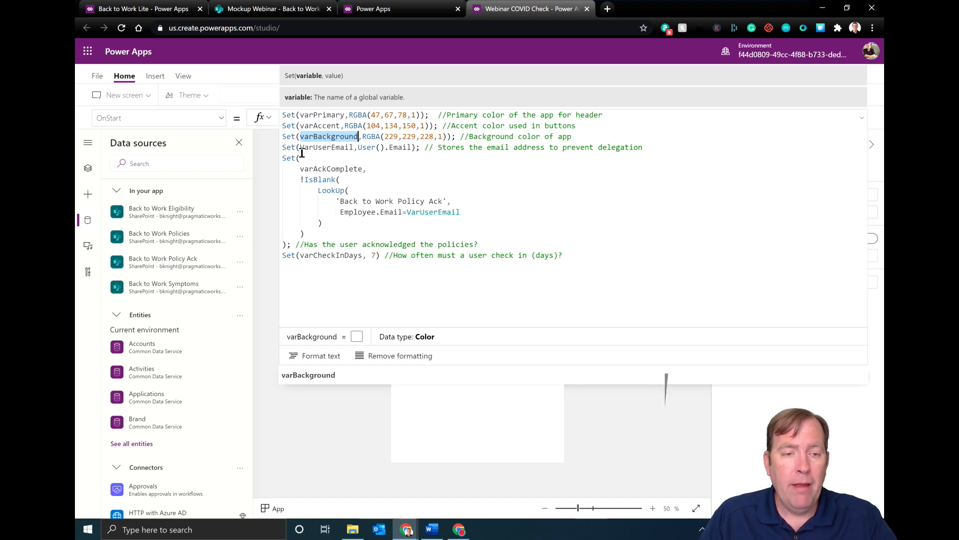
double_click(319, 147)
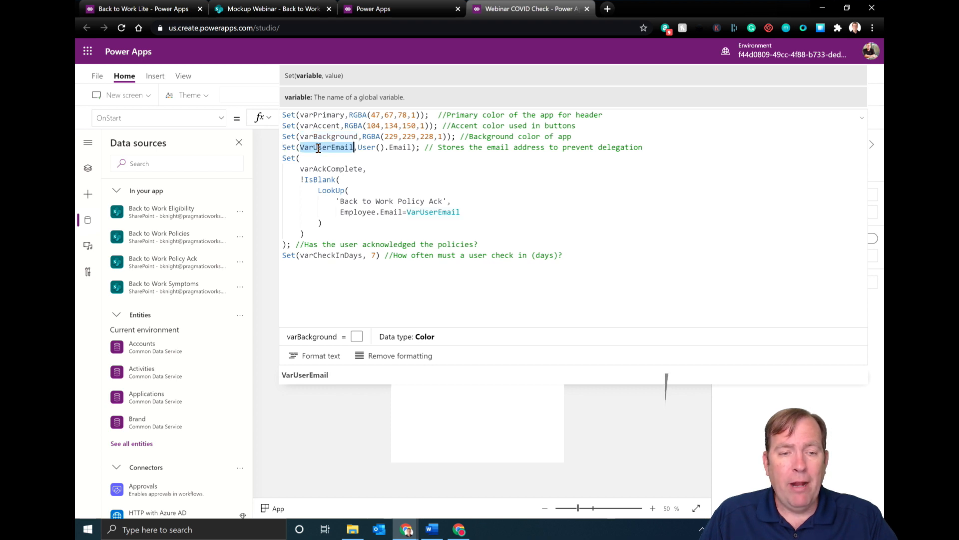
left_click_drag(411, 147, 357, 147)
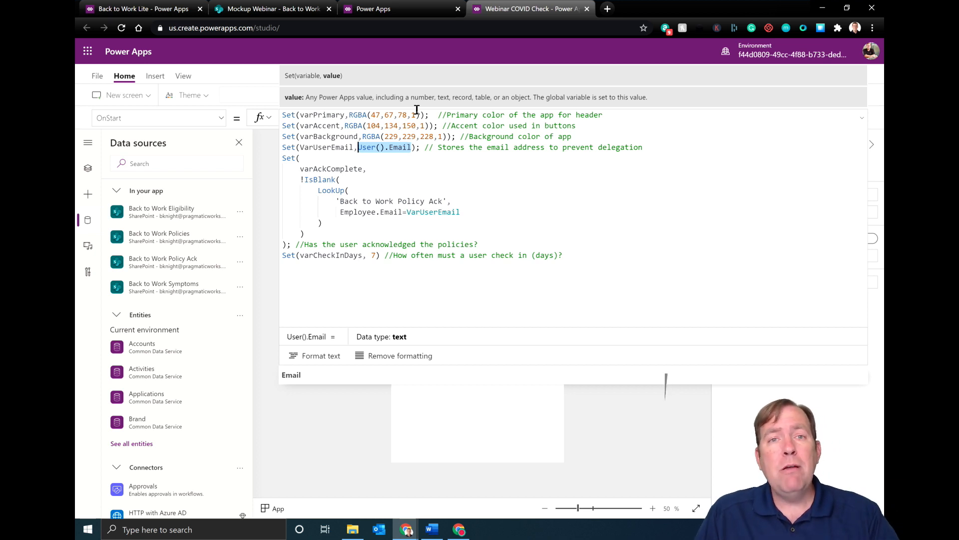
left_click(410, 147)
left_click_drag(410, 147, 358, 147)
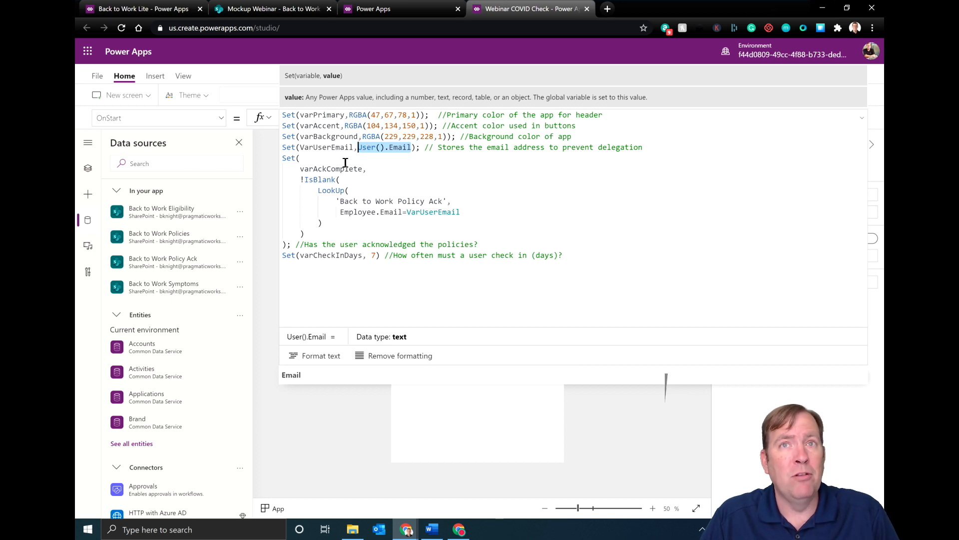
left_click_drag(301, 168, 364, 169)
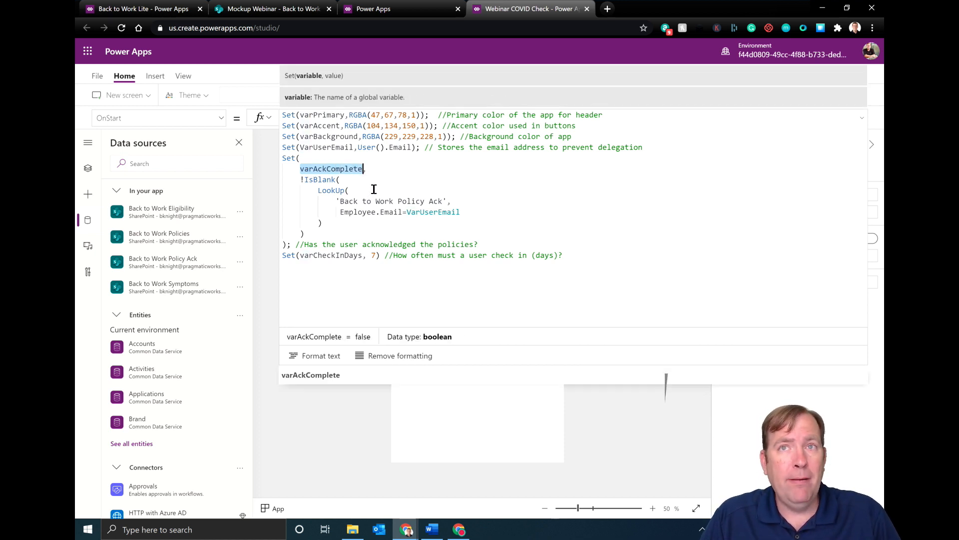
- Try User().Email in place of VarUserEmail in the OnStart LookUp condition, check it for delegation problems, and restore VarUserEmail
double_click(437, 213)
key("ctrl+c")
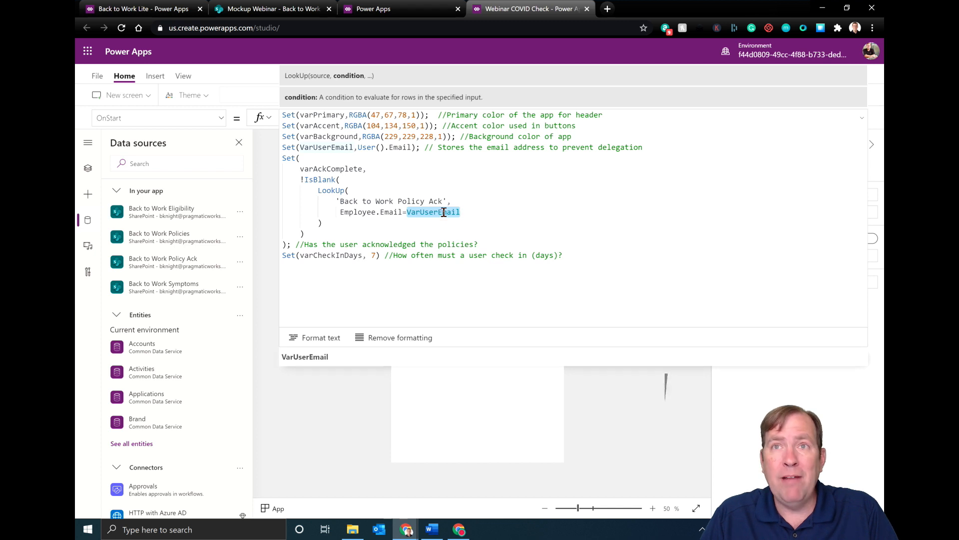
key("BackSpace")
type("User().Email")
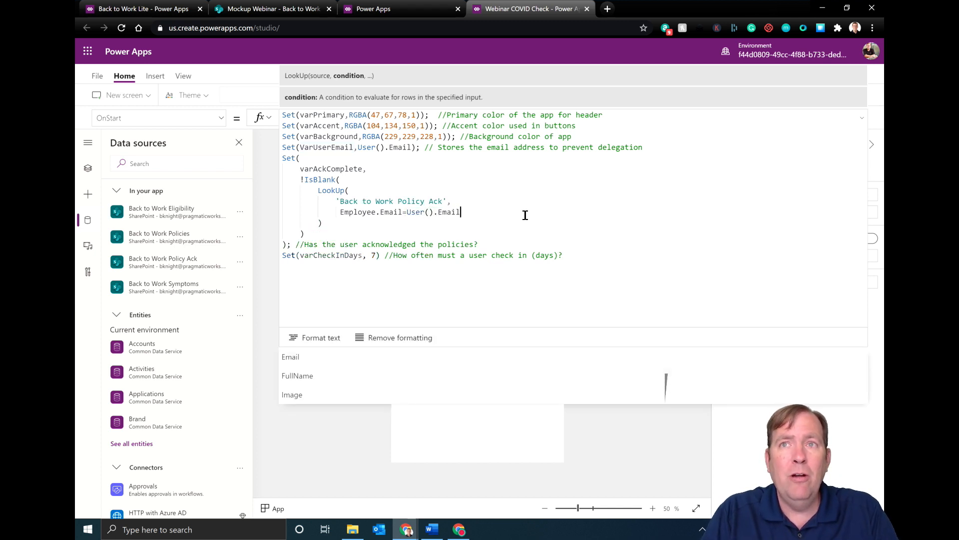
mouse_move(448, 212)
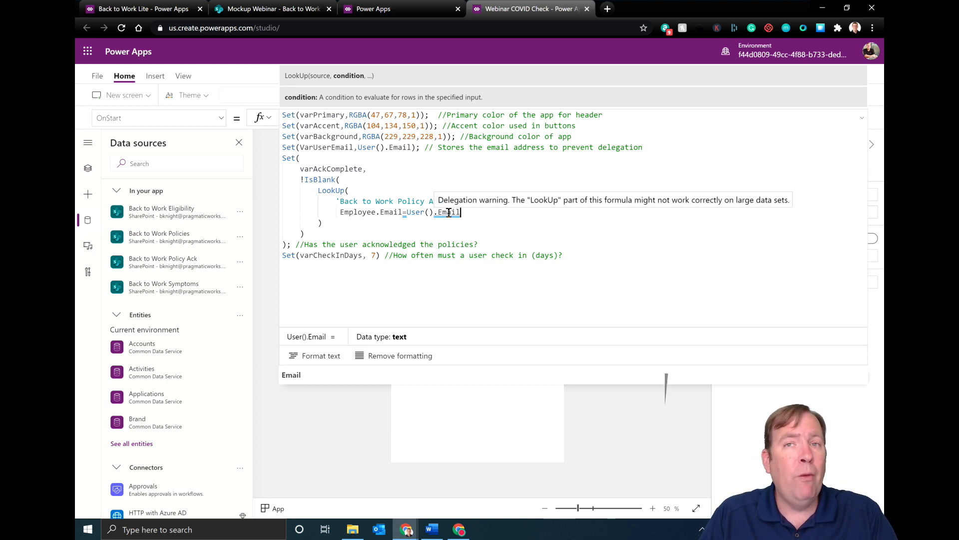
left_click_drag(461, 212, 405, 211)
key("ctrl+v")
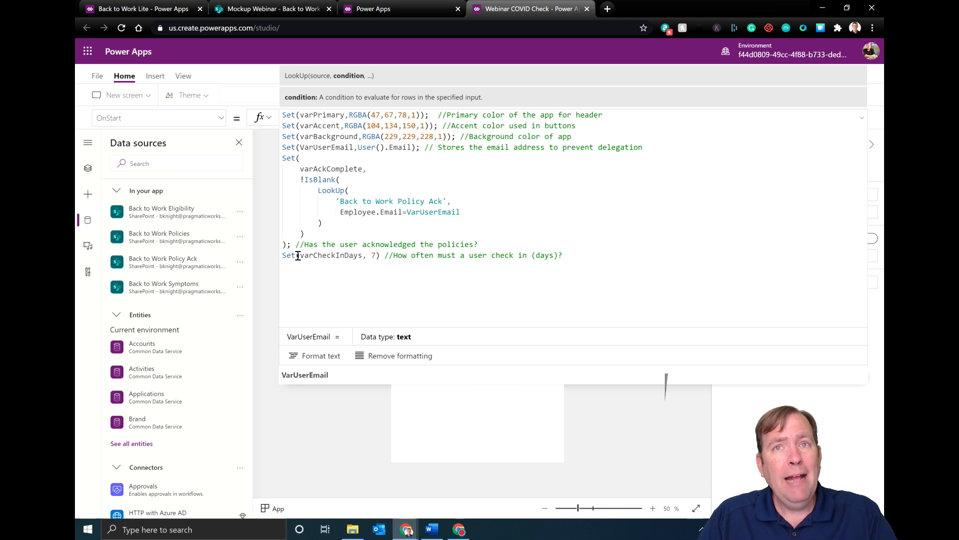
- Review the varCheckInDays variable with its day count and the three colour variable lines in the OnStart code
double_click(327, 255)
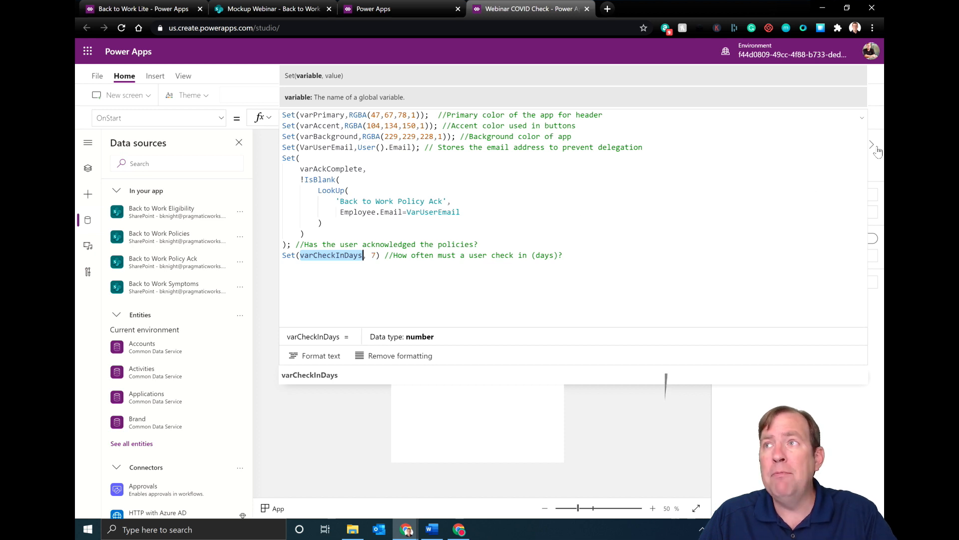
double_click(374, 256)
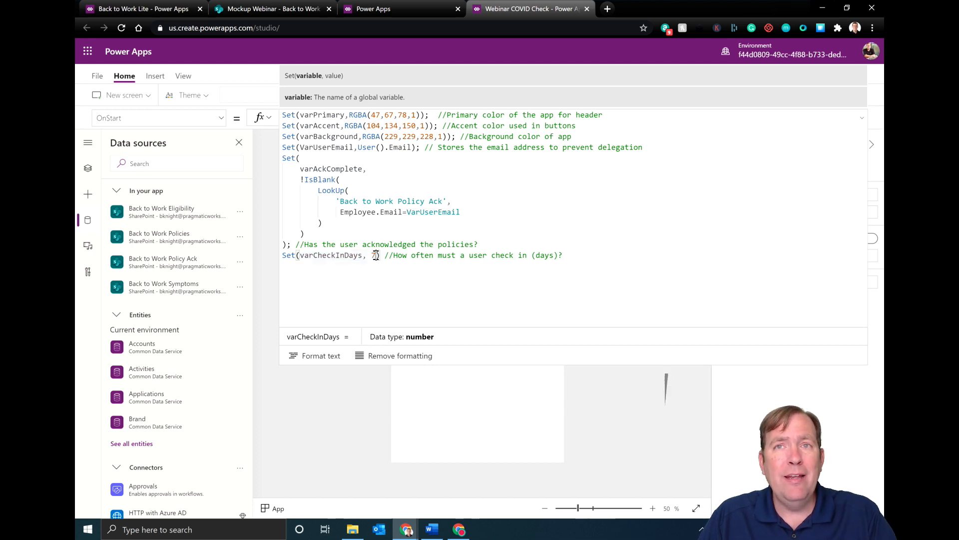
left_click_drag(455, 136, 283, 111)
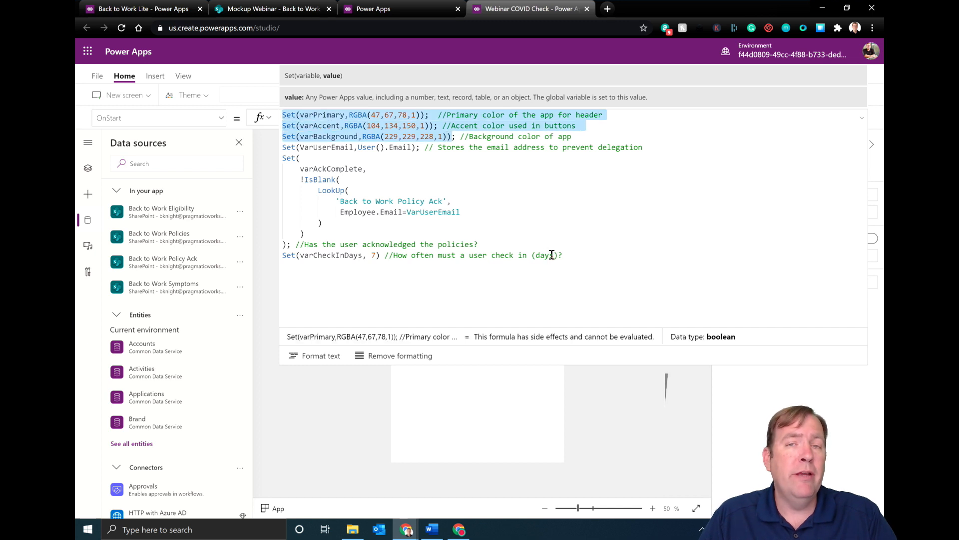
- Collapse the OnStart formula, select Screen1 and return to the tree view of the app's screens
left_click(860, 121)
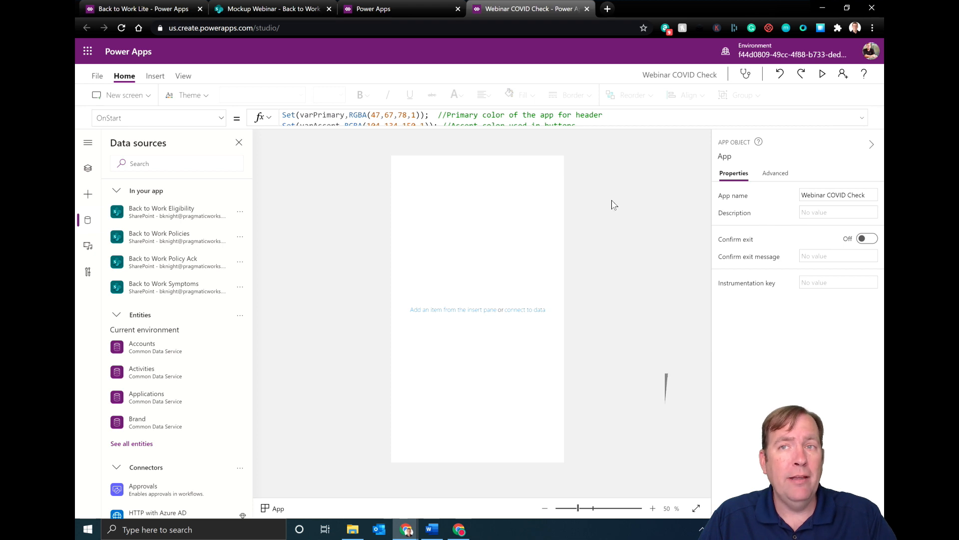
left_click(444, 214)
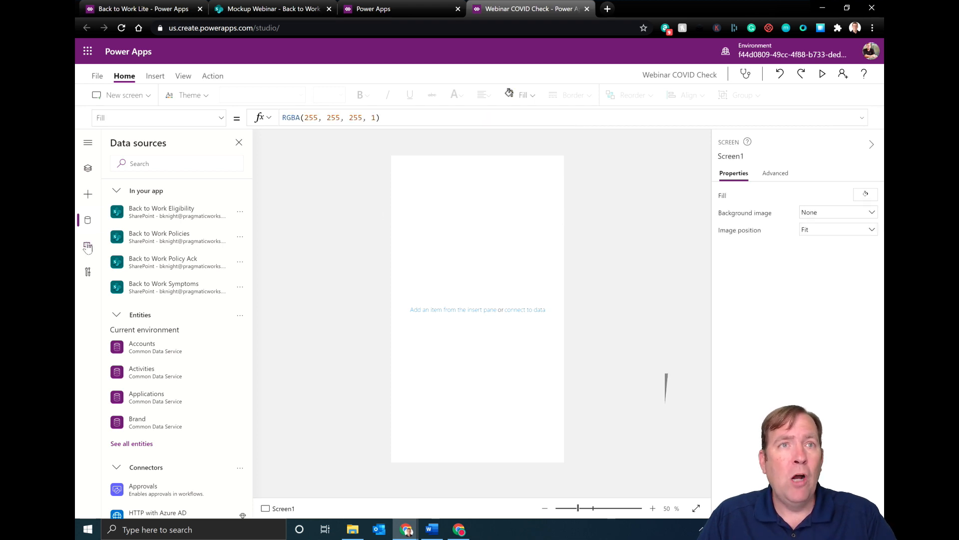
left_click(81, 172)
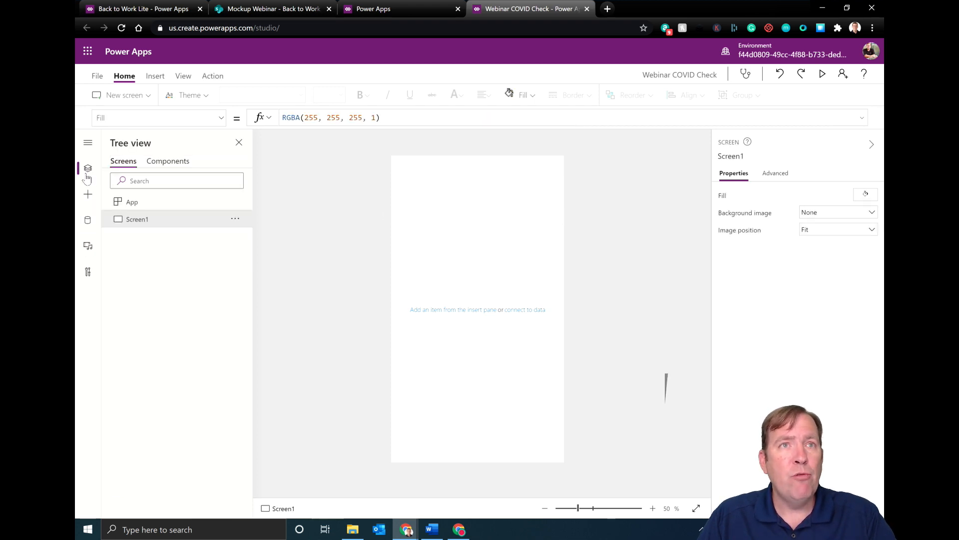
- Rename the app's Screen1 to scrMain
double_click(144, 220)
type("scrMain")
key("Return")
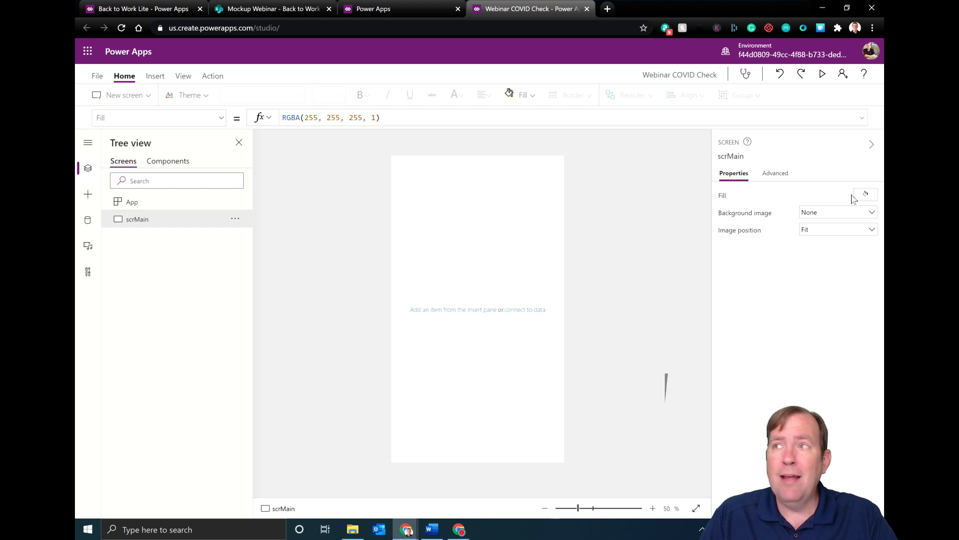
- Set the Fill property of scrMain to the varBackground variable
left_click(867, 198)
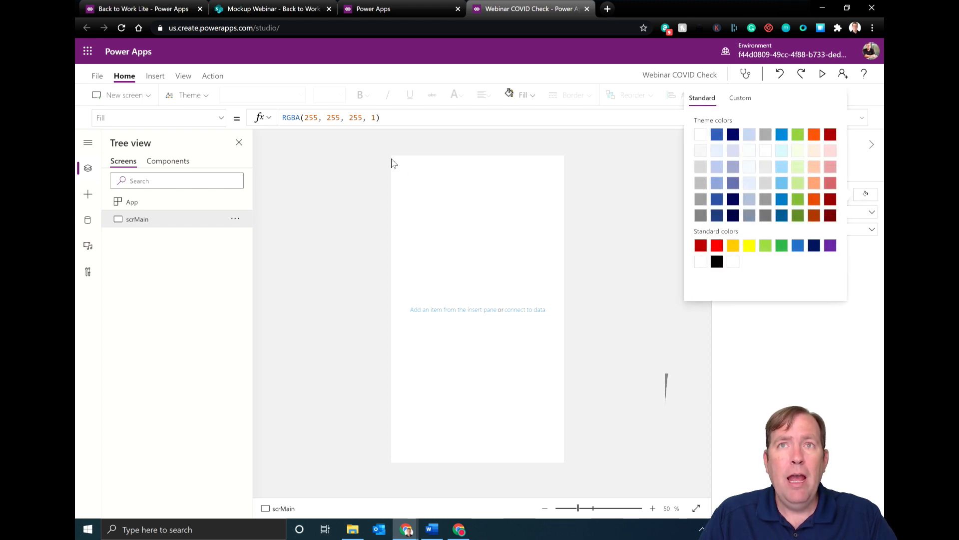
left_click(375, 118)
left_click_drag(382, 117, 281, 118)
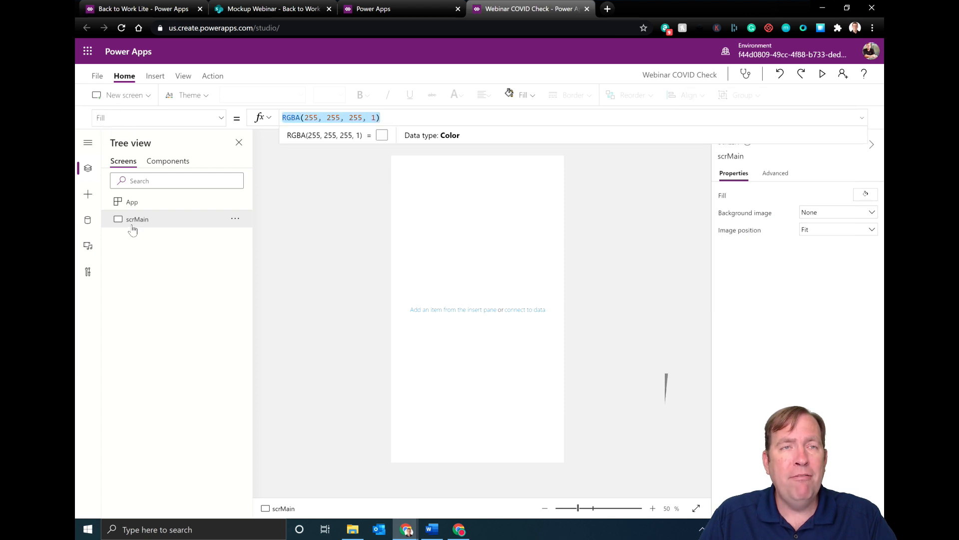
type("varBackground")
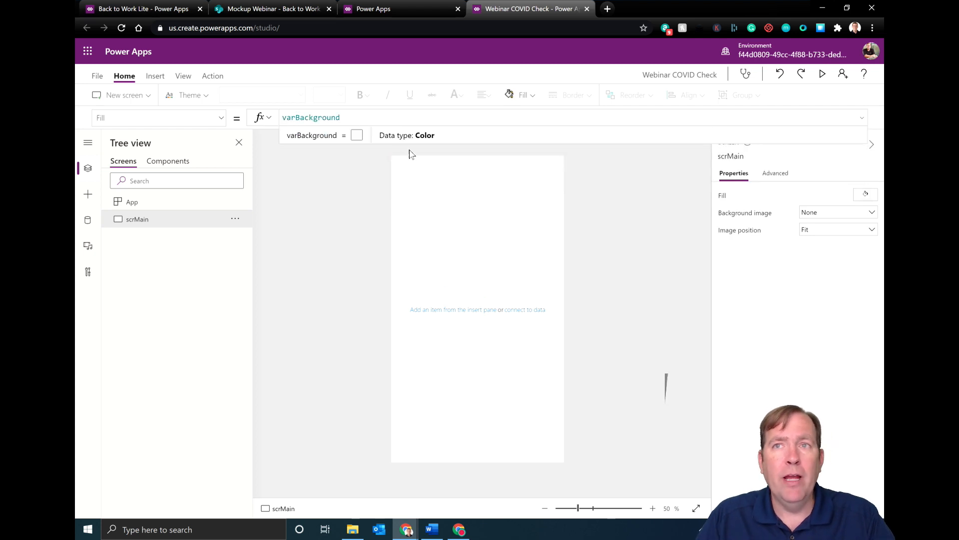
left_click(446, 217)
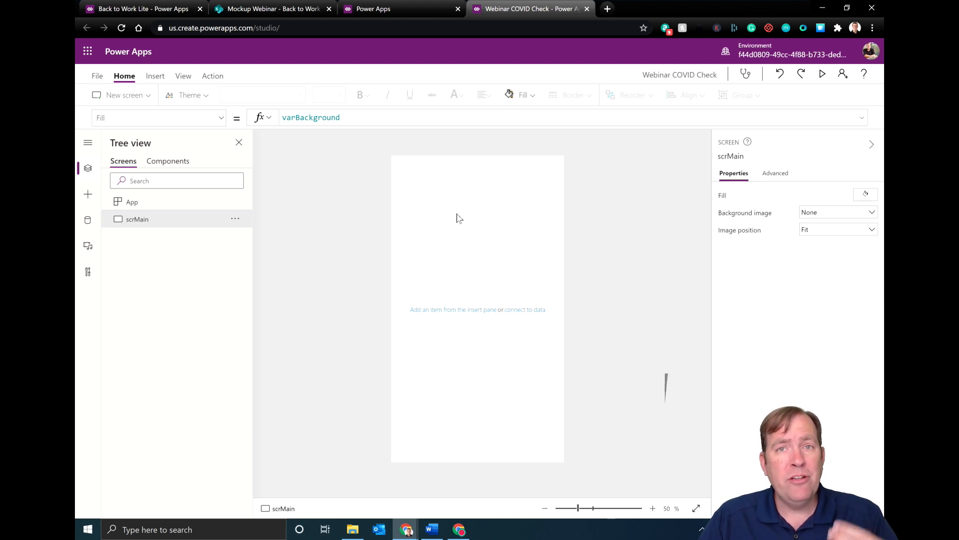
- Add a label spanning the full width of scrMain's top edge, about 86 high, and name it lblHeader
left_click(154, 76)
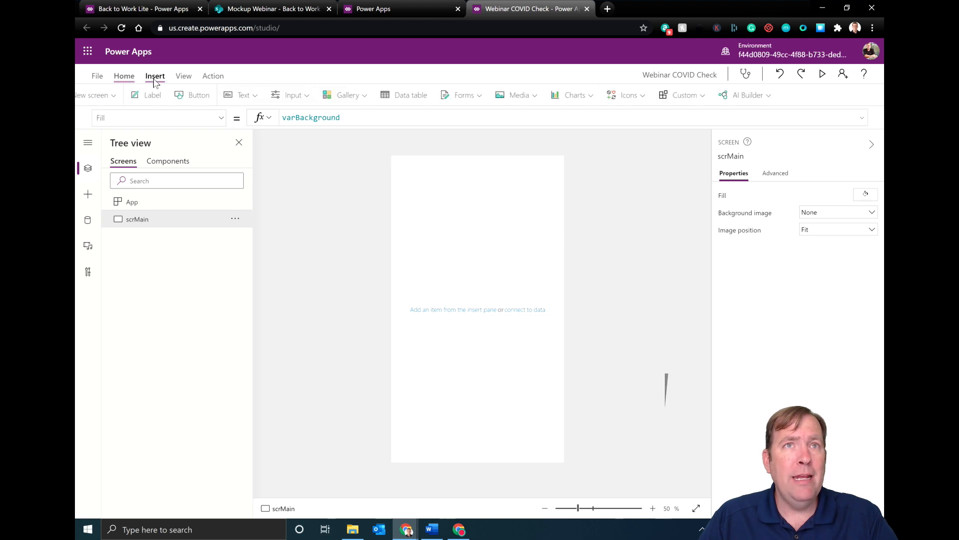
left_click(183, 99)
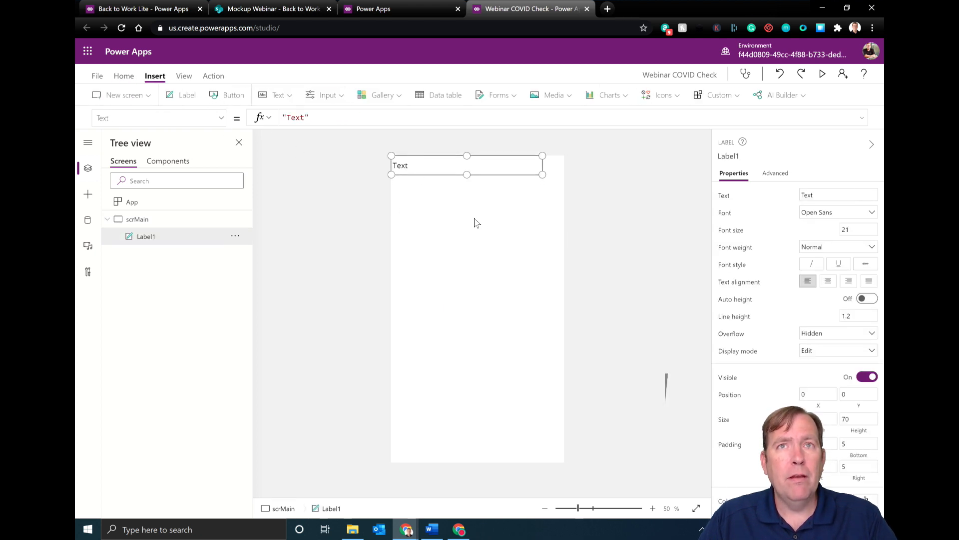
left_click_drag(543, 174, 578, 183)
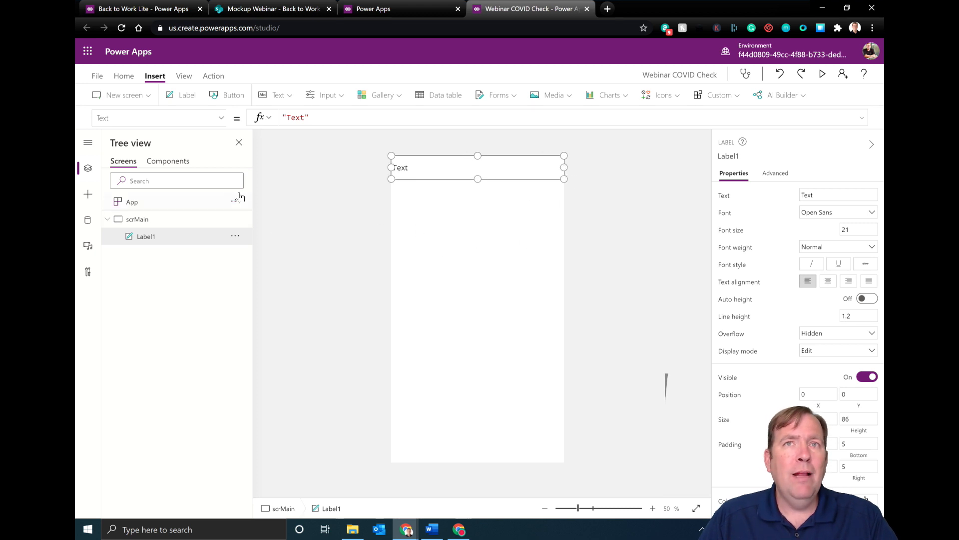
double_click(147, 236)
type("lblHe")
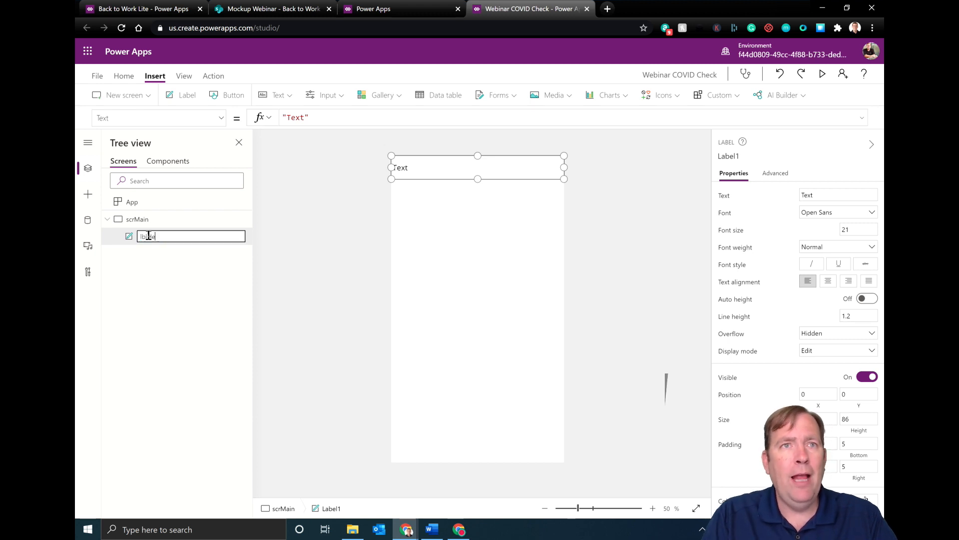
type("ader")
key("Return")
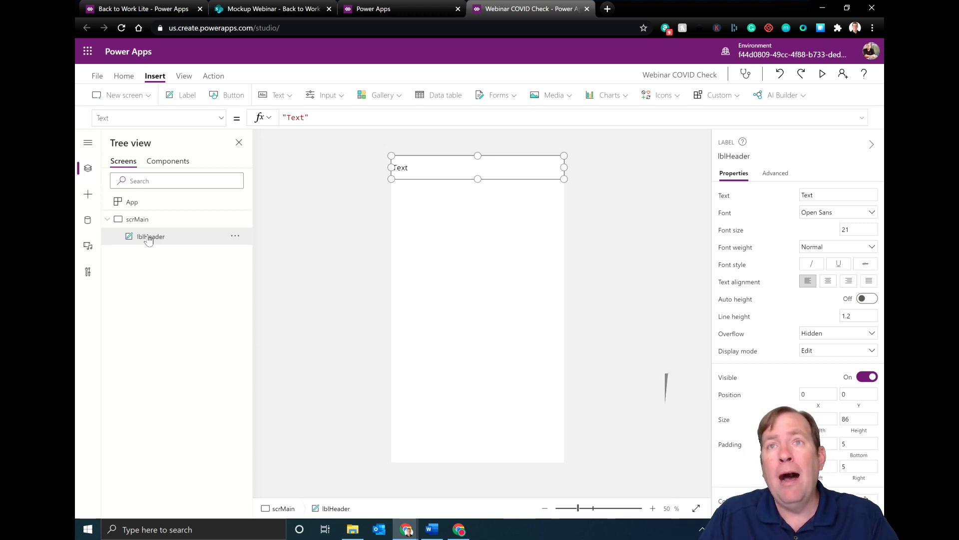
- Set the lblHeader text to "COVID Wellness Check Application"
double_click(294, 119)
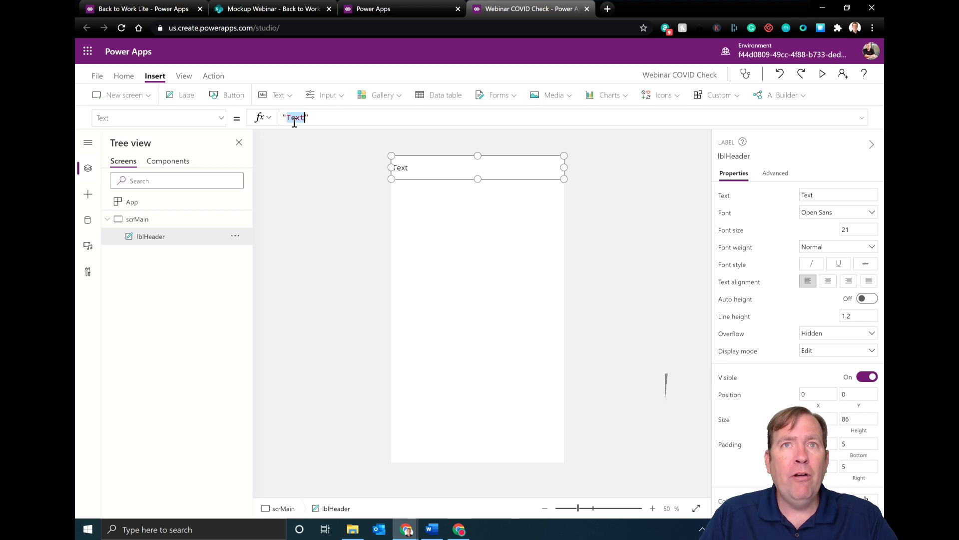
type("COVID ")
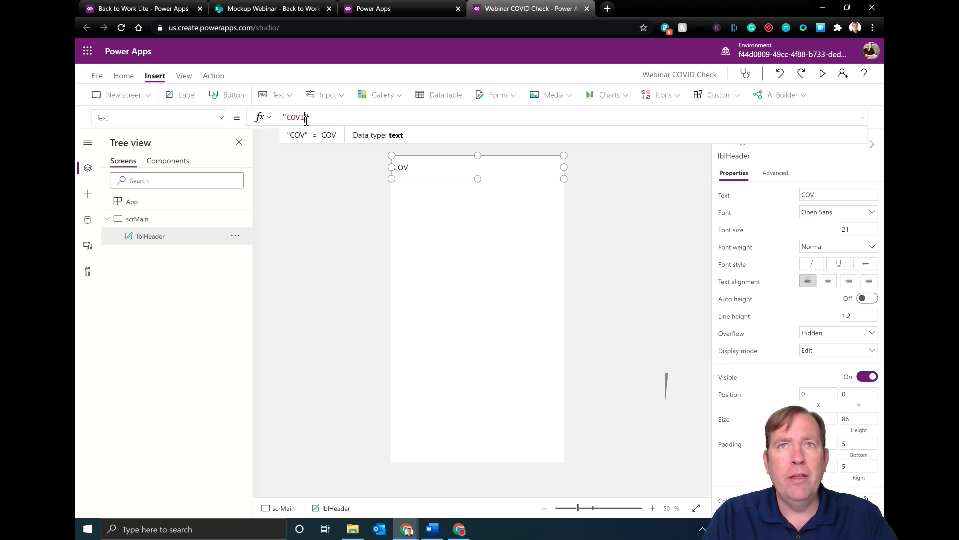
type("Wellnes")
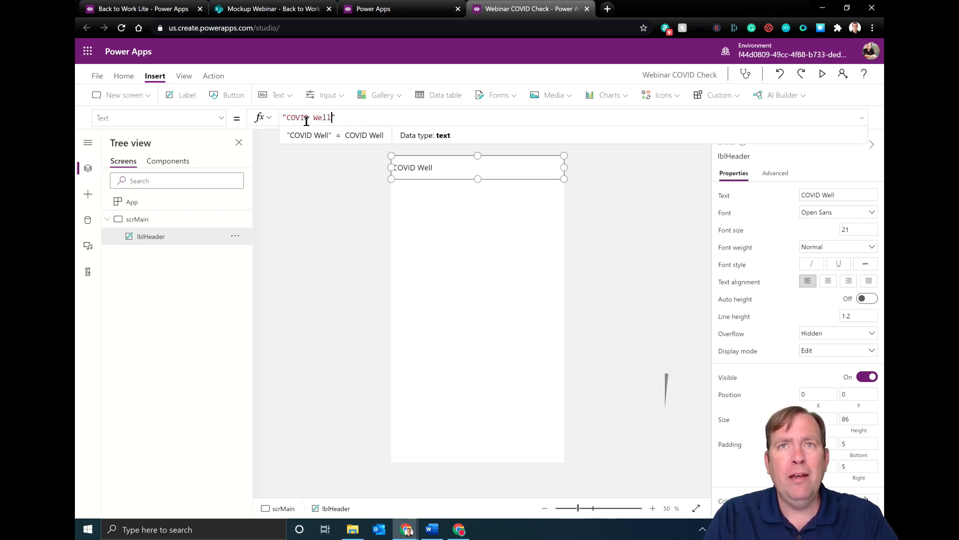
type("s Check Applic")
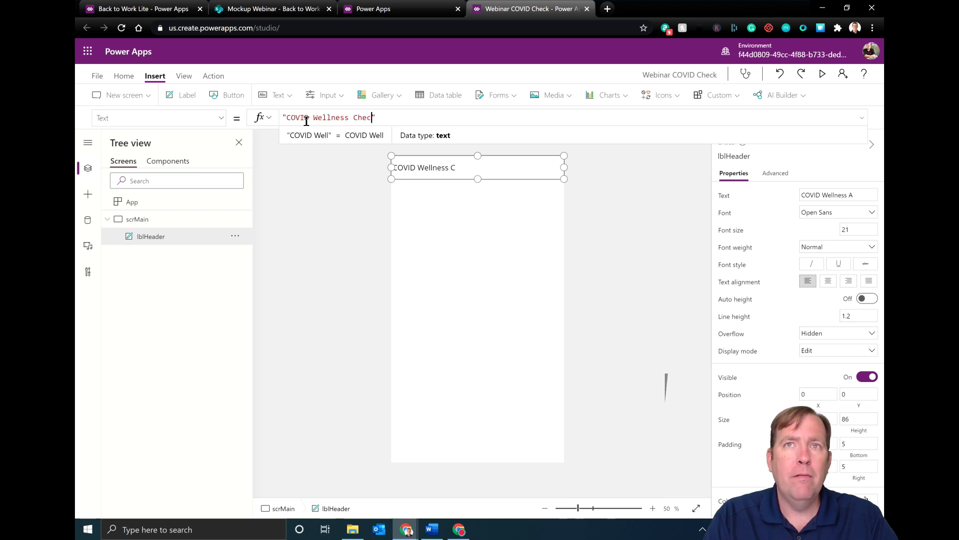
type("ation")
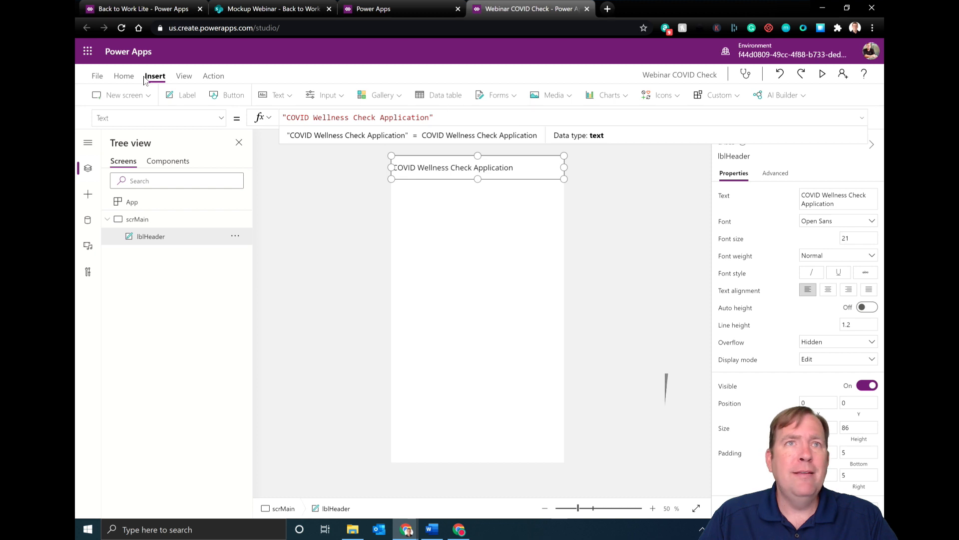
- Format the lblHeader text as centered, bold and size 24
left_click(125, 76)
left_click(482, 96)
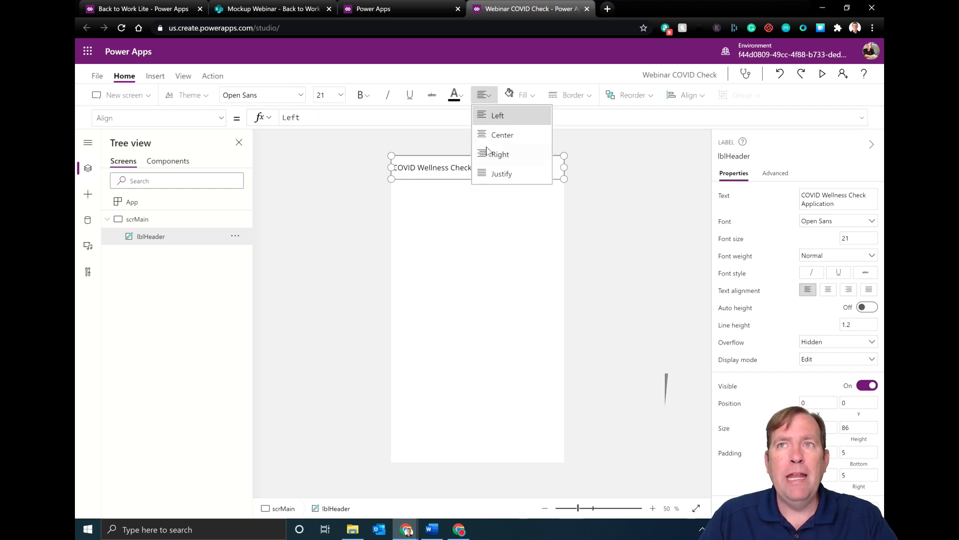
left_click(497, 136)
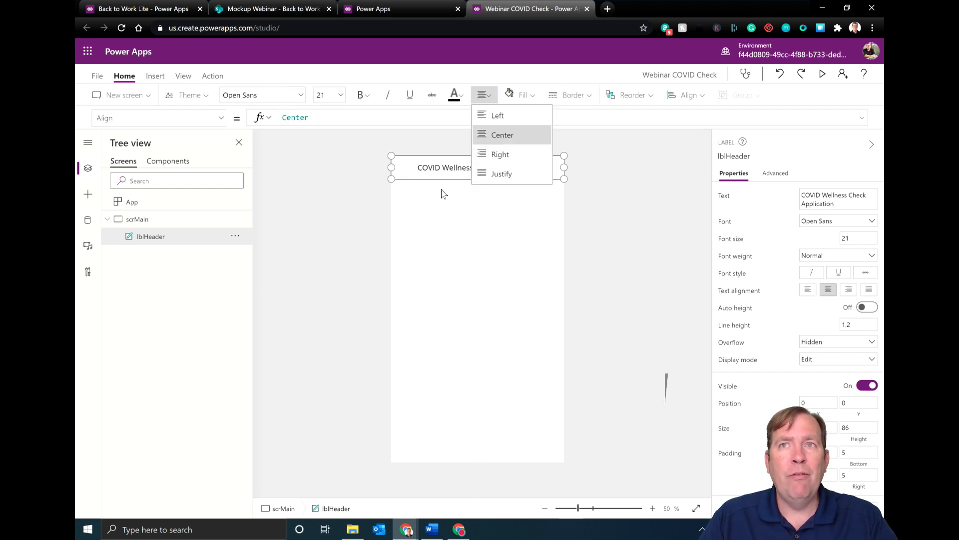
left_click(363, 96)
left_click(377, 115)
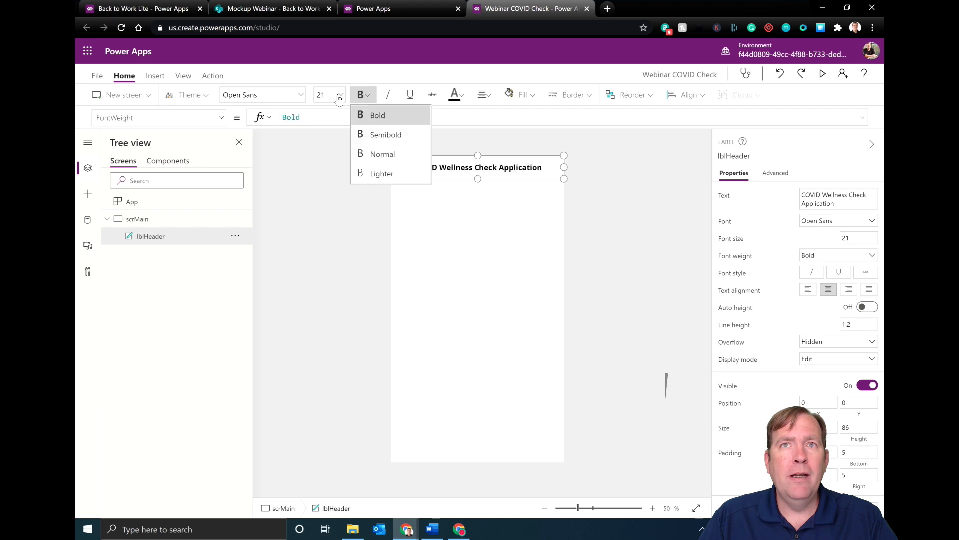
left_click(339, 96)
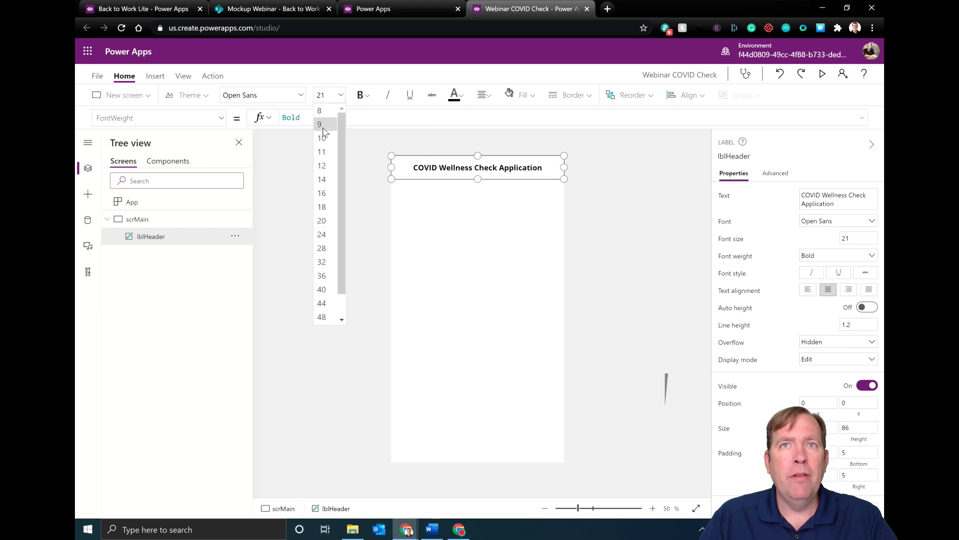
left_click(322, 236)
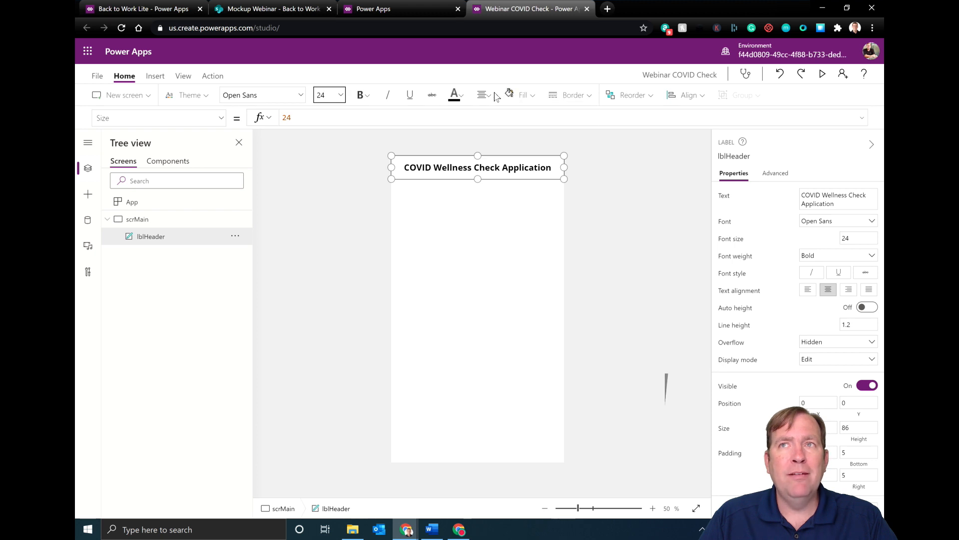
- Set the lblHeader fill to the varPrimary variable and its text colour to white
left_click(517, 96)
left_click_drag(312, 115, 281, 117)
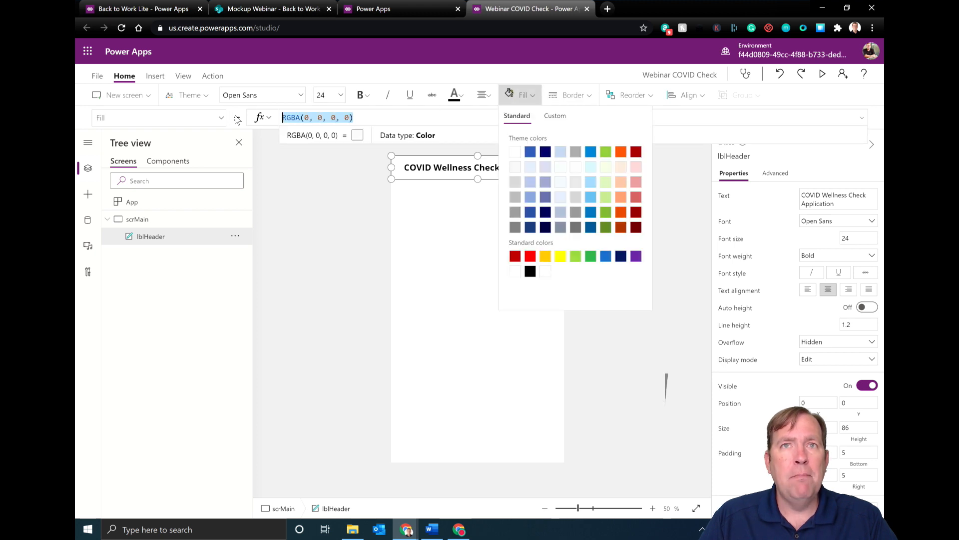
type("var")
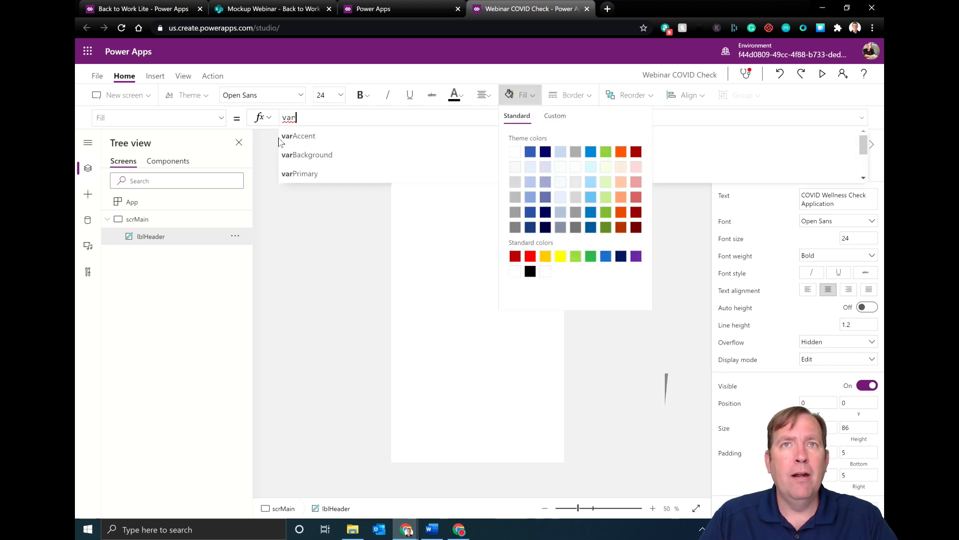
left_click(315, 174)
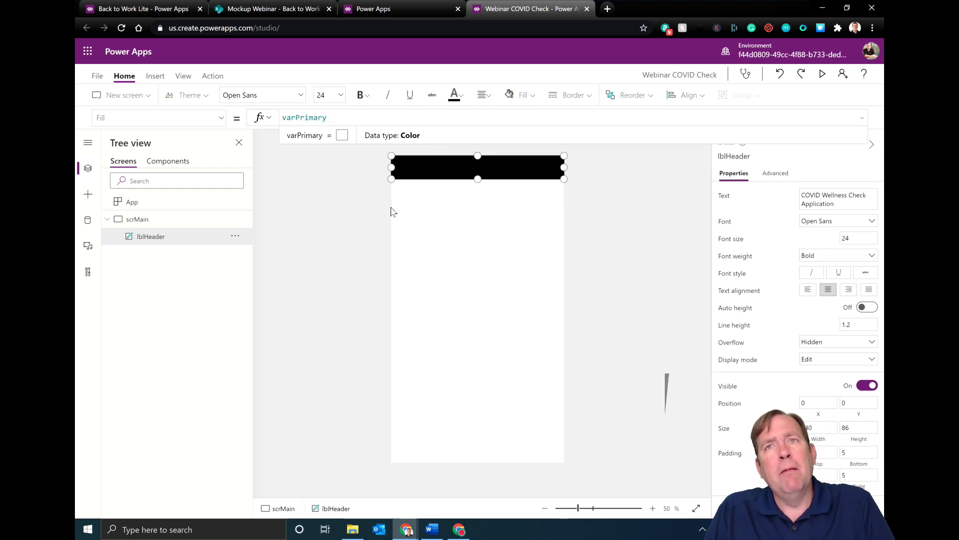
left_click(456, 95)
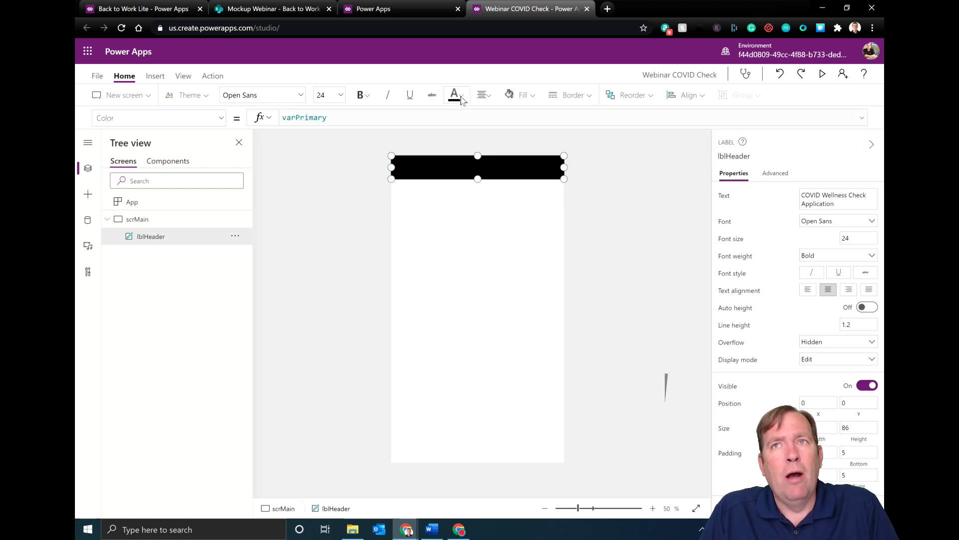
left_click(405, 198)
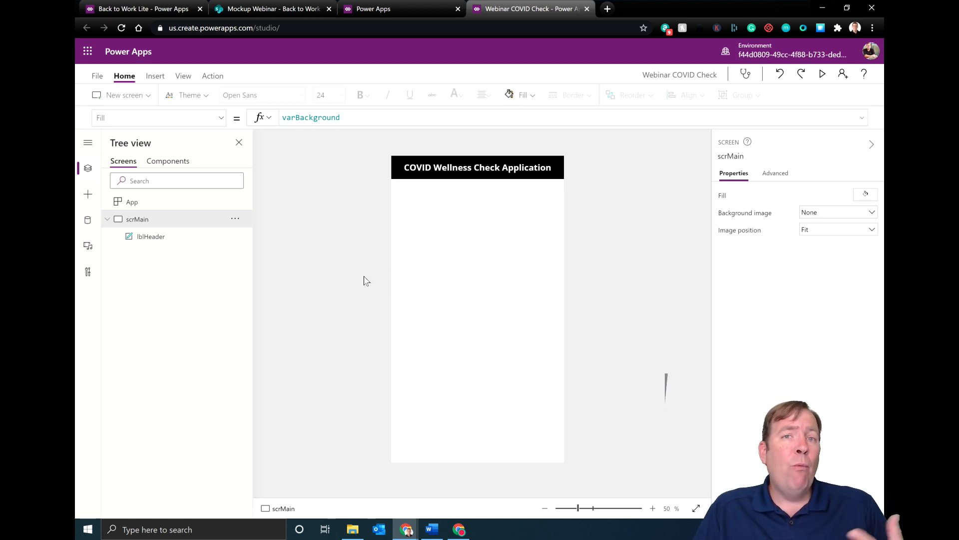
- Run the App object's OnStart code so the colour variables apply, and return to scrMain
left_click(146, 201)
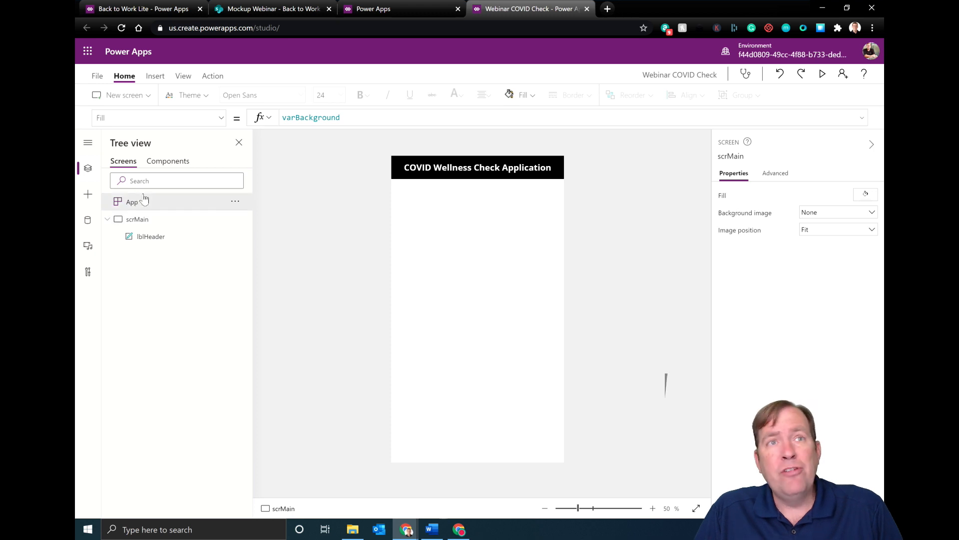
left_click(234, 204)
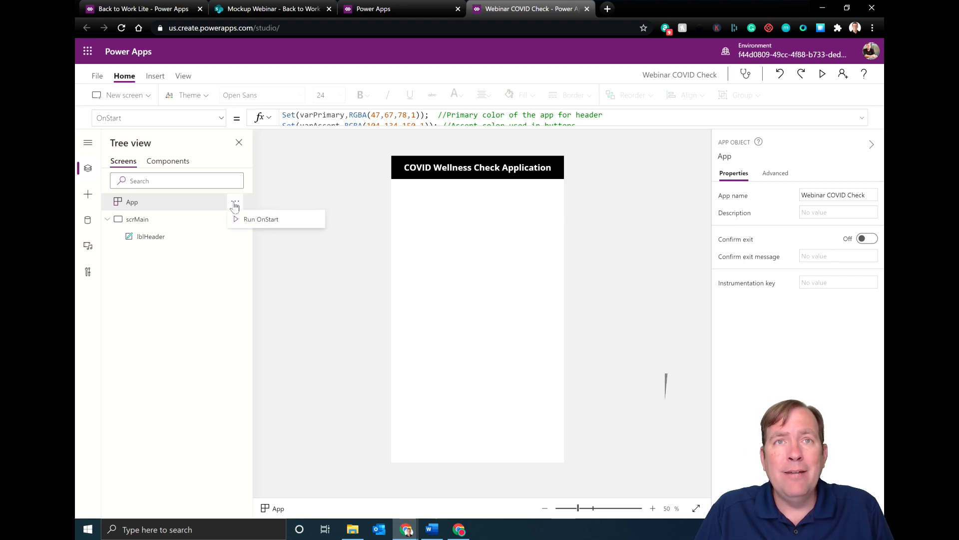
left_click(253, 223)
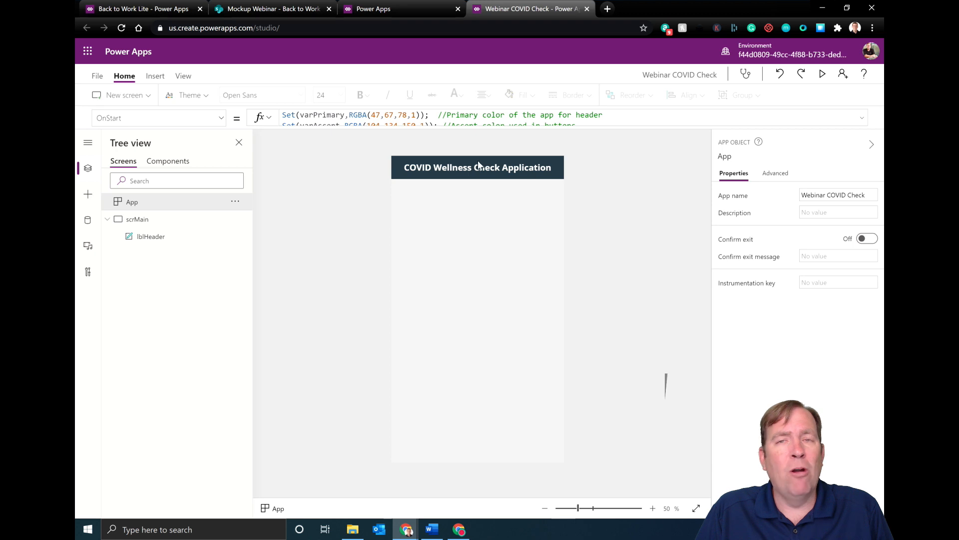
left_click(352, 221)
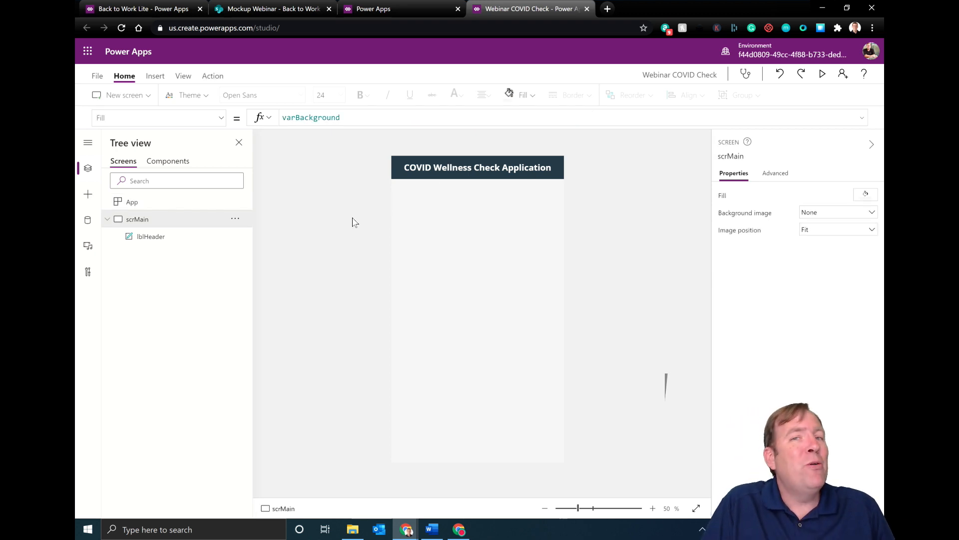
- Open the app's name and icon settings and choose the medium green icon background colour
left_click(96, 76)
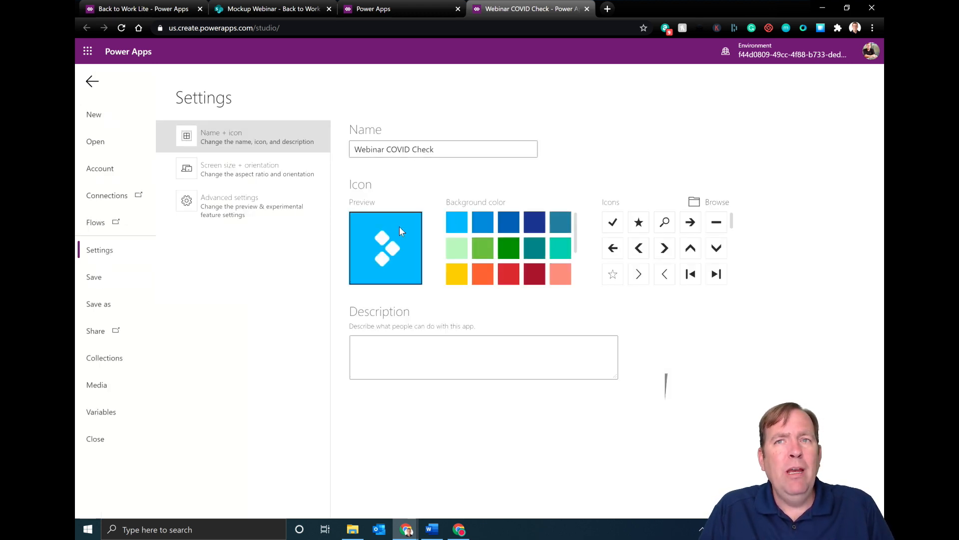
left_click(453, 148)
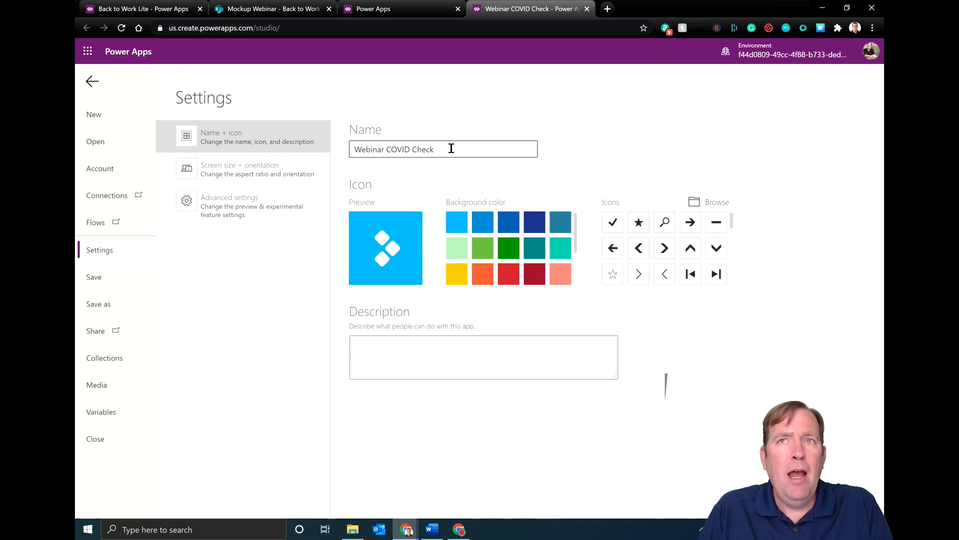
left_click(483, 248)
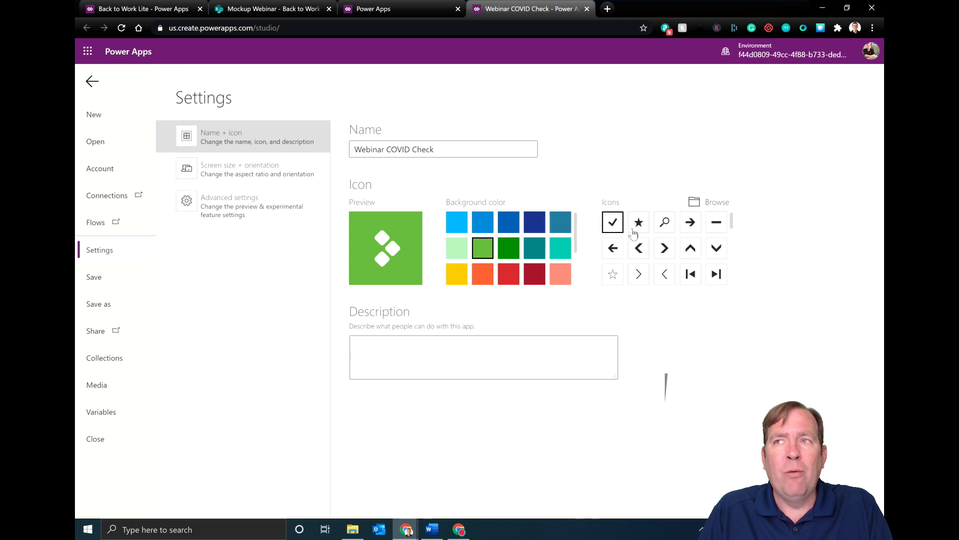
left_click(696, 210)
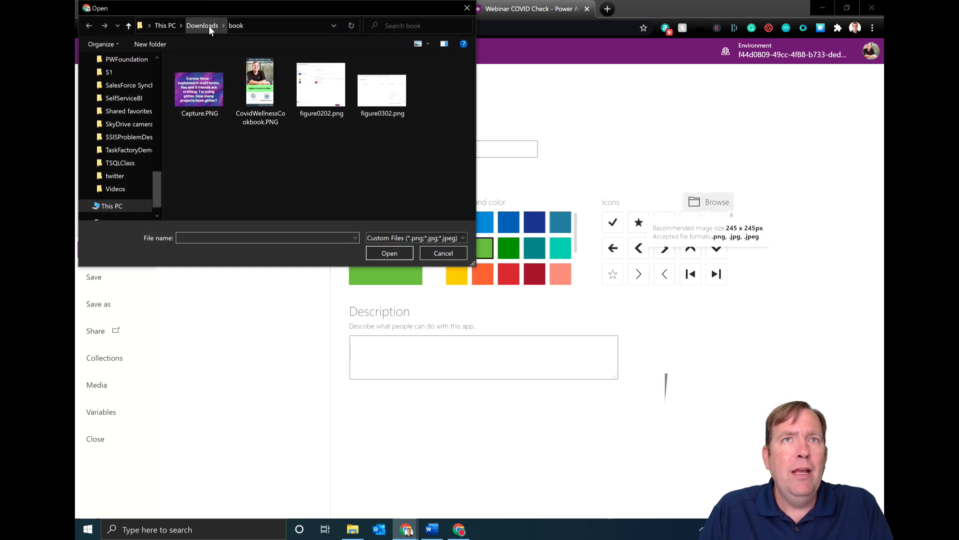
left_click(217, 25)
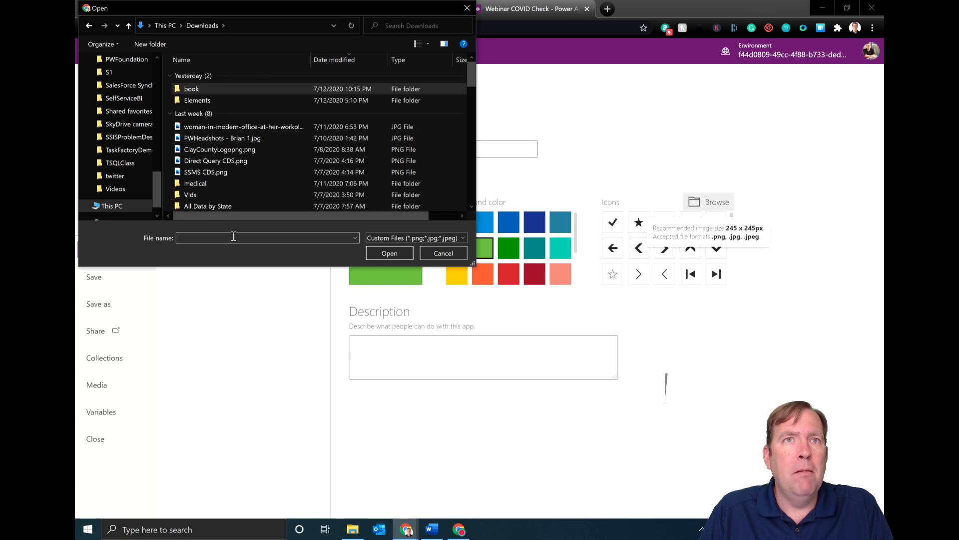
type("medi")
key("Down")
key("Return")
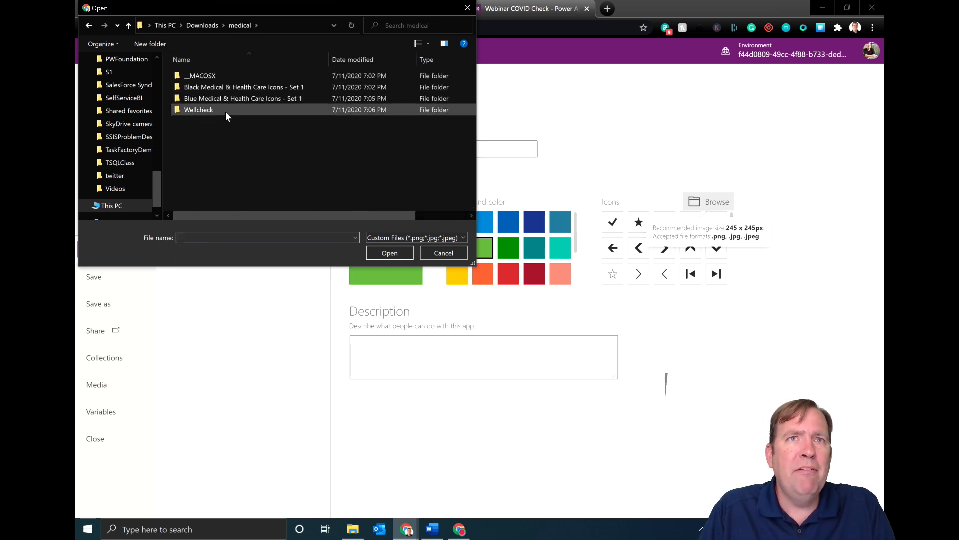
double_click(218, 111)
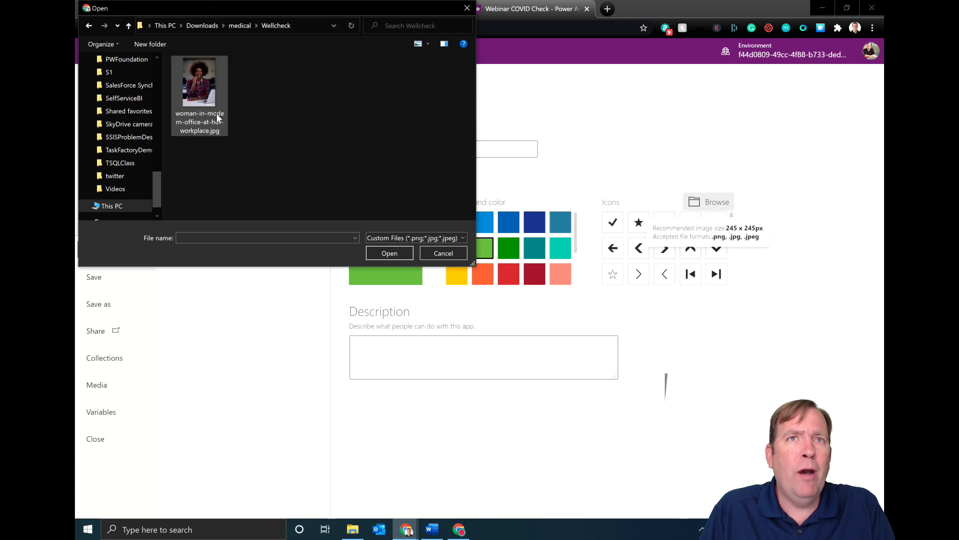
left_click(441, 238)
left_click(383, 255)
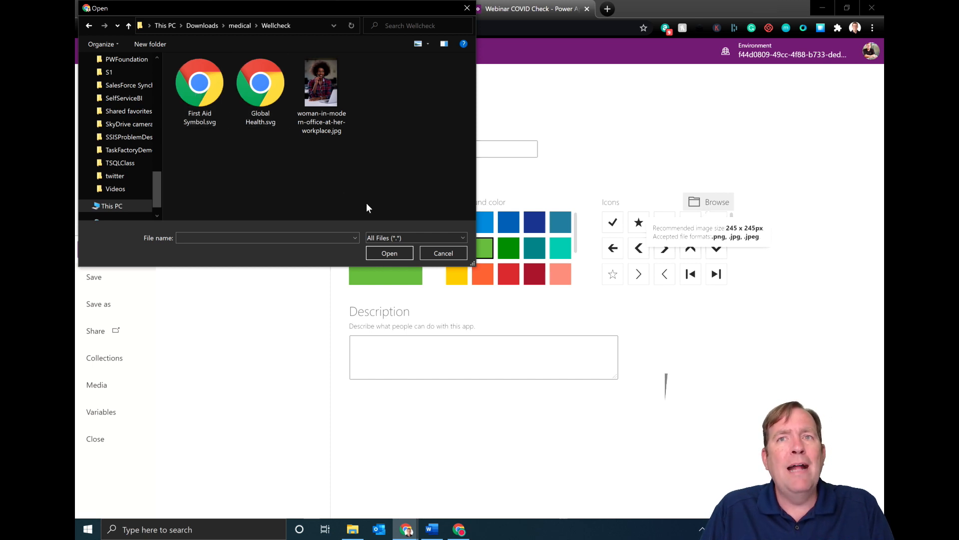
left_click(442, 252)
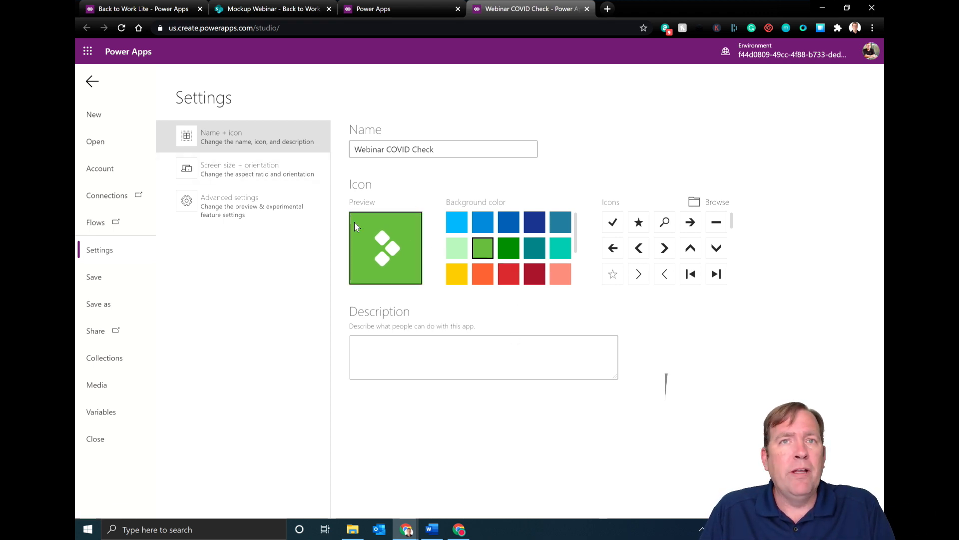
- Save the app to the cloud as Webinar COVID Check and return to the canvas
left_click(103, 300)
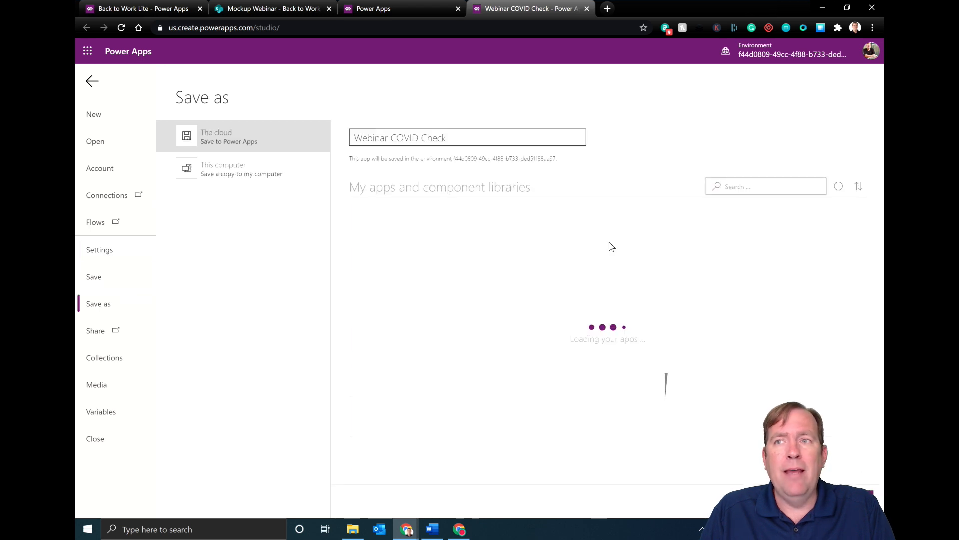
left_click(851, 499)
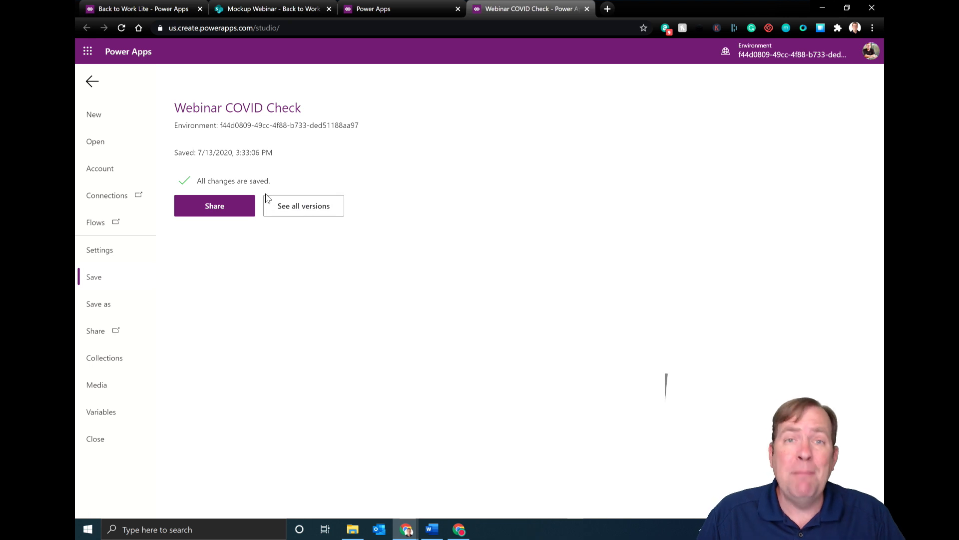
left_click(92, 81)
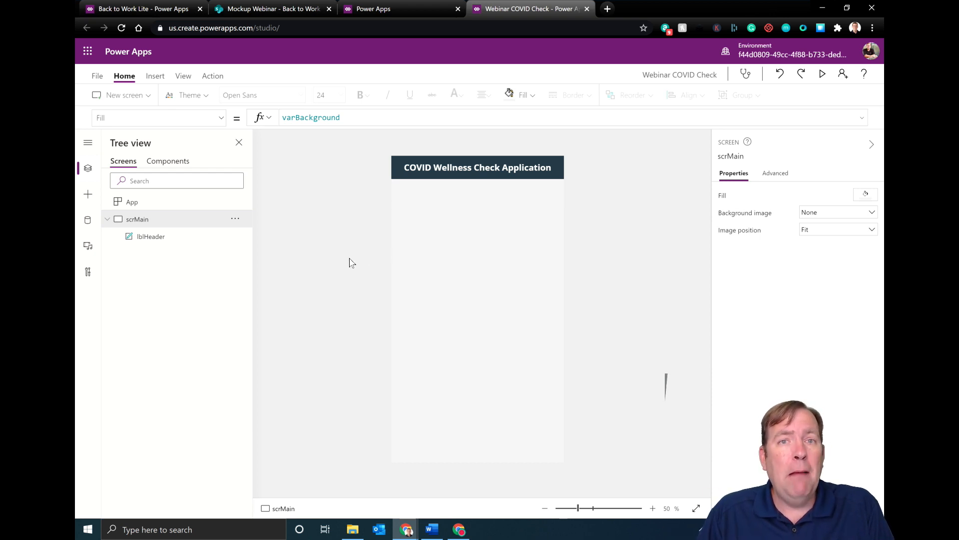
- Insert an image directly below the header on scrMain and size it to the full screen width, about 640 by 672
left_click(155, 77)
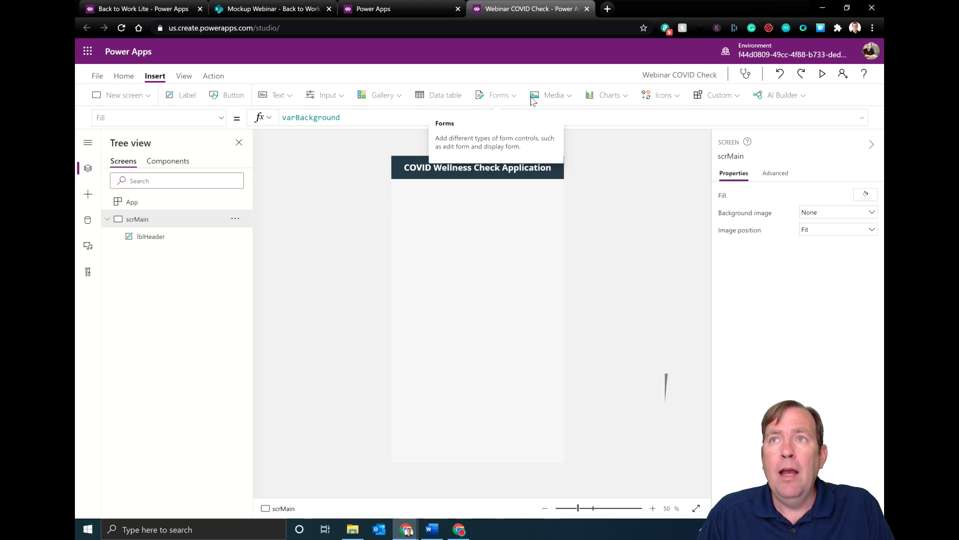
left_click(549, 96)
left_click(554, 118)
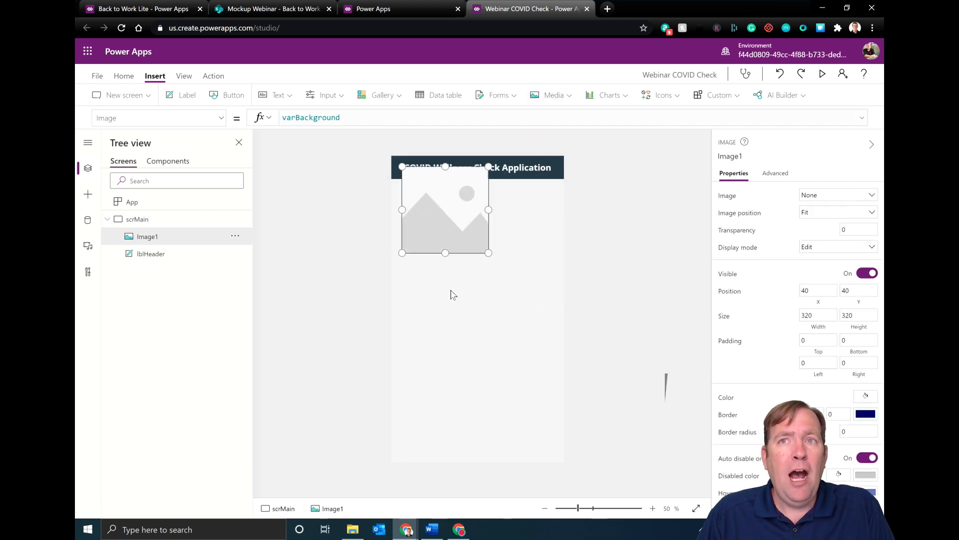
left_click_drag(428, 251, 427, 246)
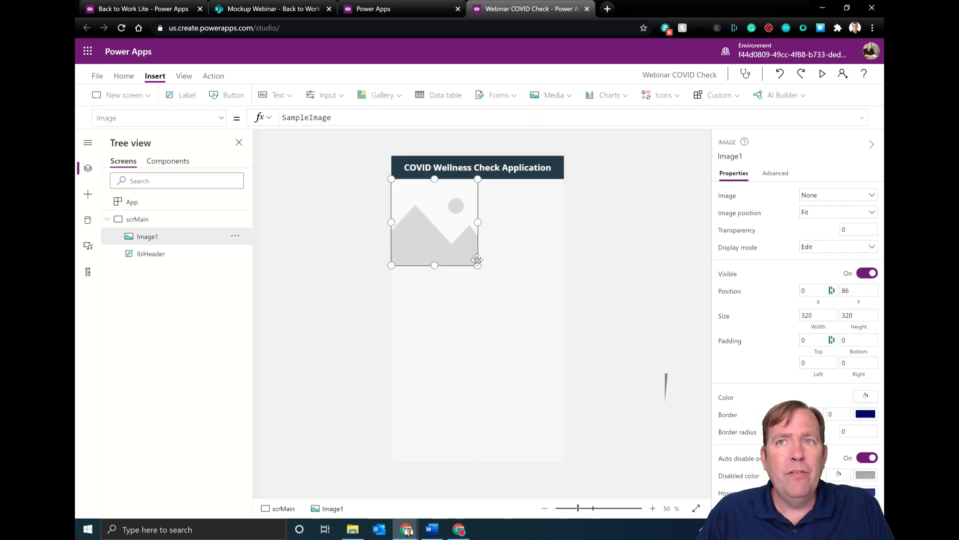
left_click_drag(478, 265, 600, 362)
- Set the new image's Image property to User().Image
double_click(349, 118)
type("User().")
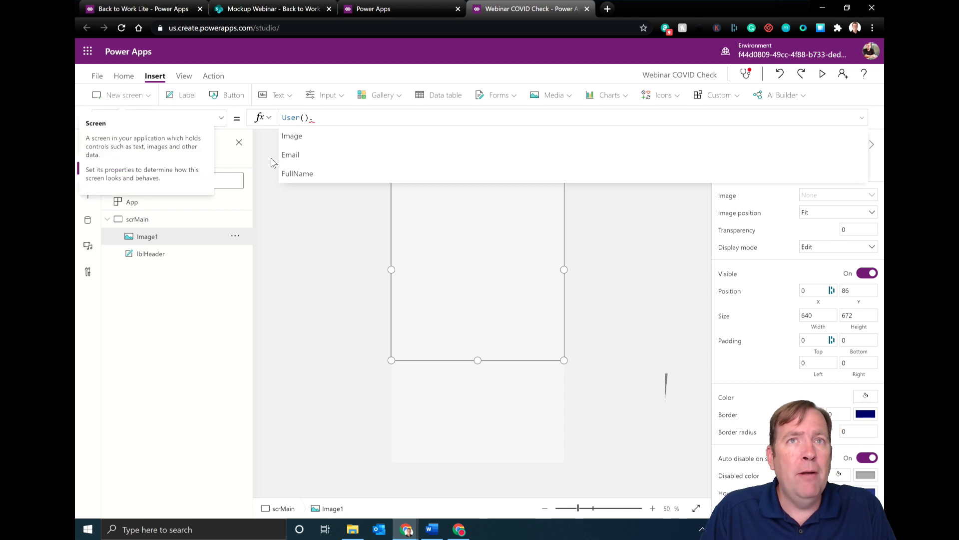
left_click(341, 277)
left_click(399, 249)
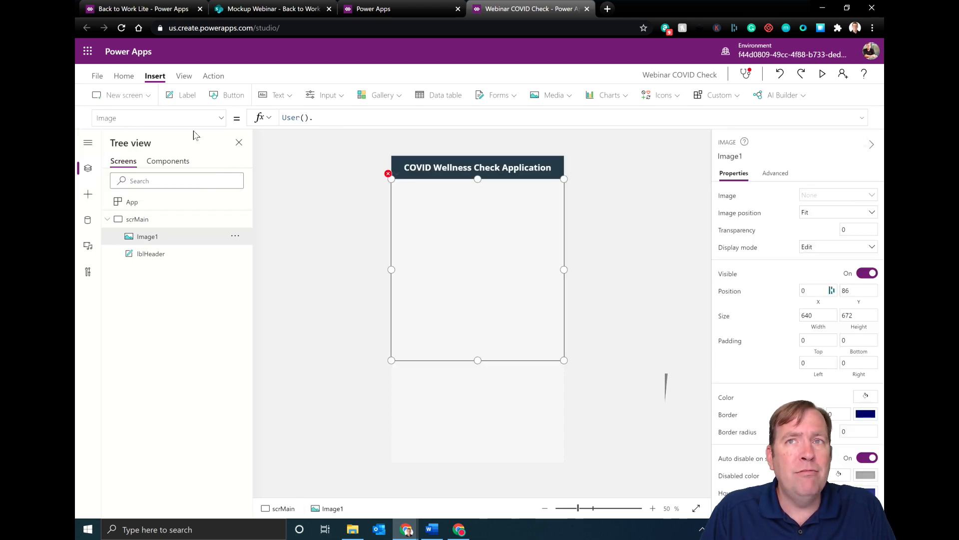
left_click(321, 120)
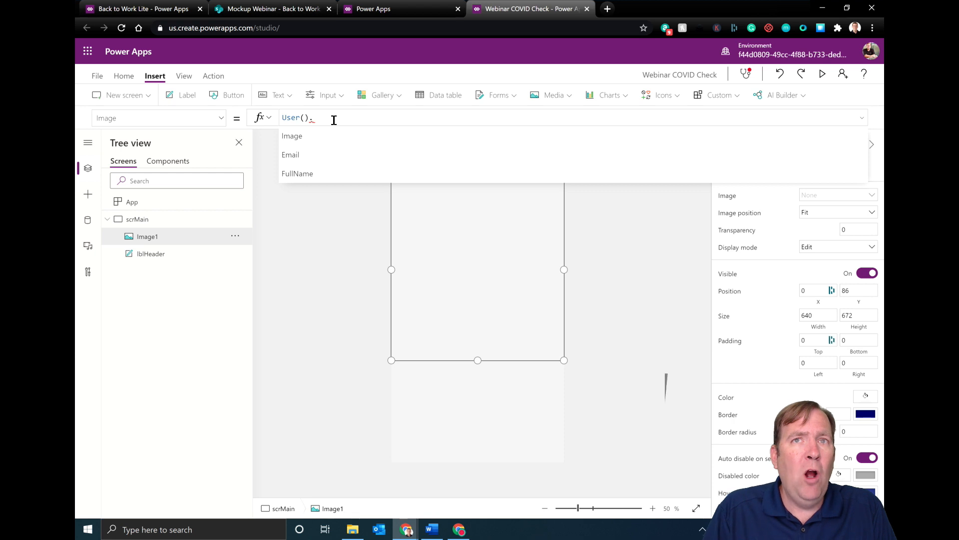
left_click(334, 137)
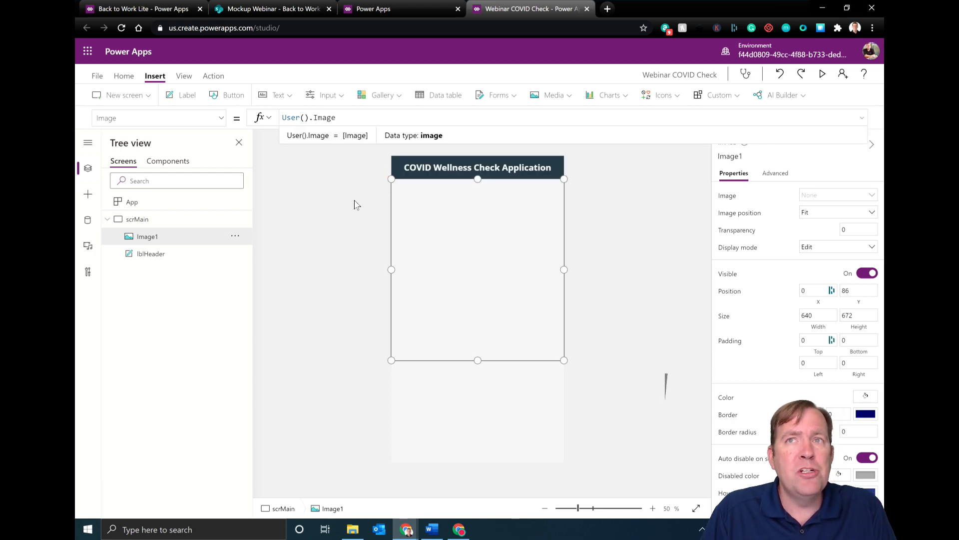
- Move the image against the header, extend its height to about 736, and set its image position to Fill
mouse_move(451, 260)
left_mouse_down()
mouse_move(451, 270)
mouse_move(450, 259)
left_mouse_up()
left_click_drag(478, 357, 478, 377)
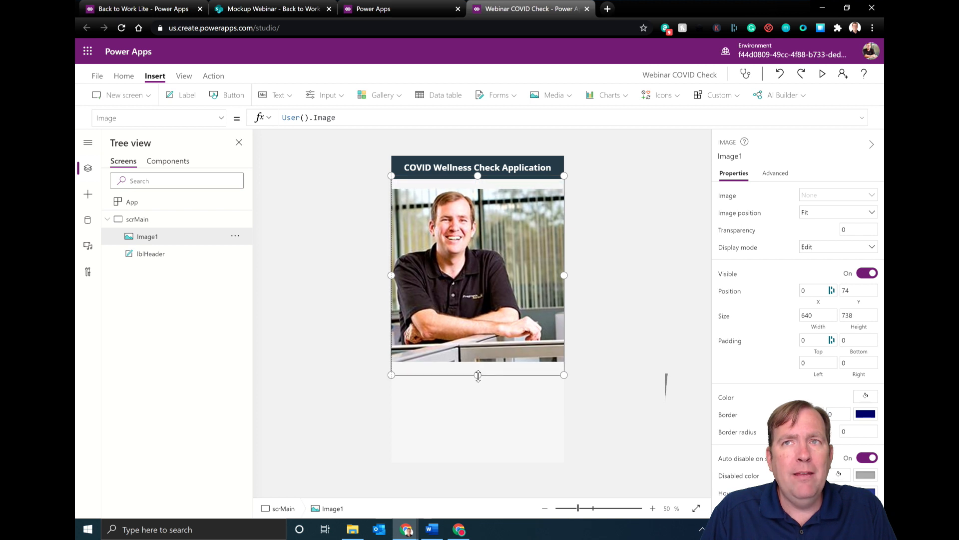
left_click(816, 214)
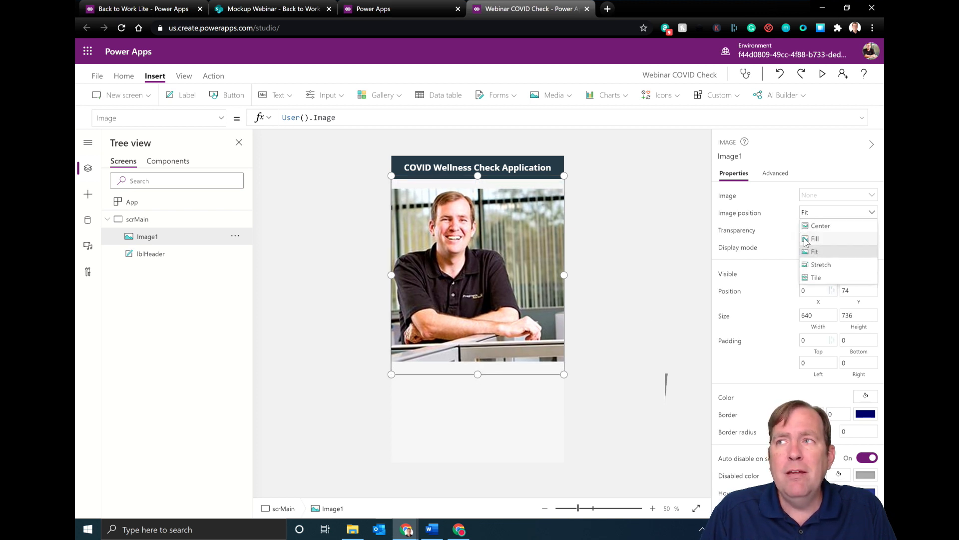
left_click(807, 240)
left_click(605, 268)
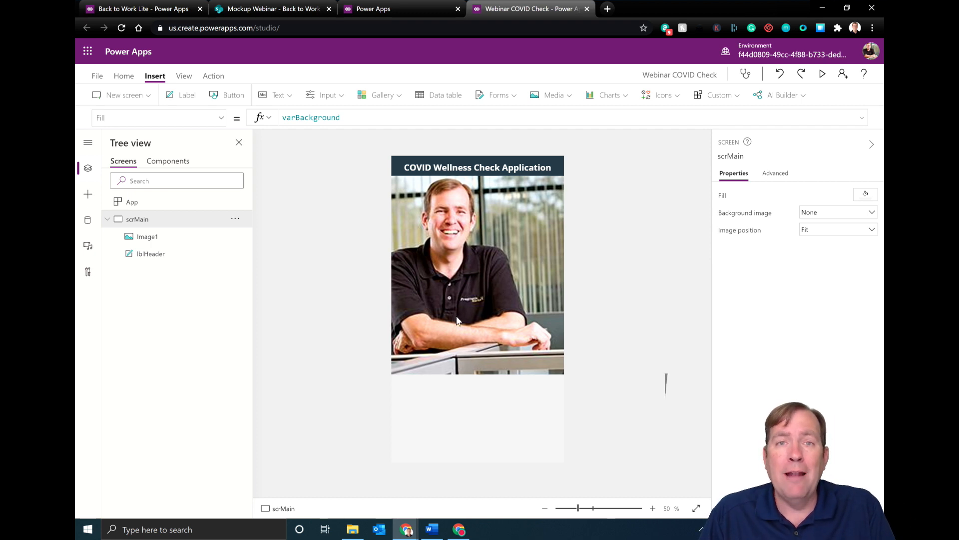
- Switch to the Word cookbook and copy the varSafeToWork OnVisible code from The Main Screen section
key("alt+Tab")
scroll(355, 329, "down", 5)
scroll(354, 330, "up", 6)
scroll(352, 332, "down", 5)
scroll(242, 188, "up", 4)
scroll(242, 203, "down", 10)
scroll(242, 205, "down", 4)
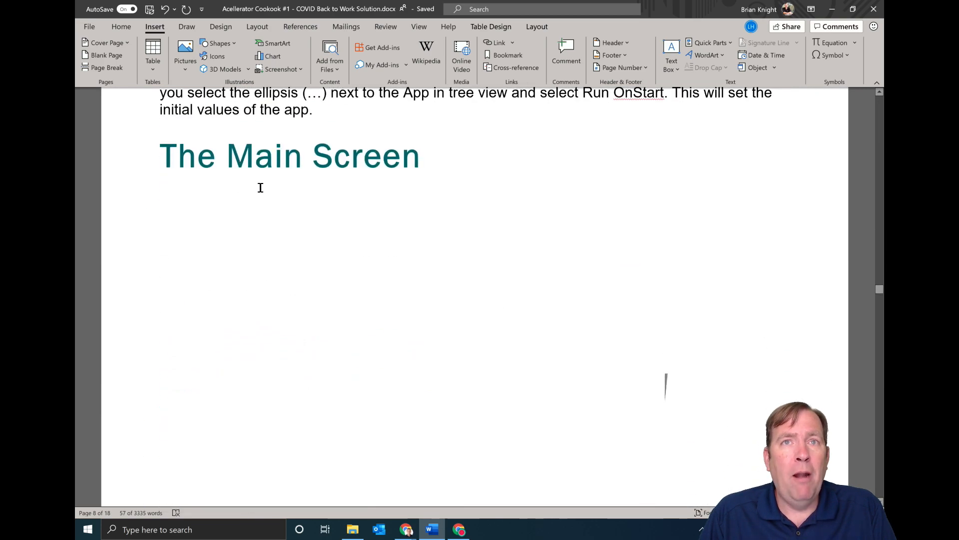
scroll(259, 186, "down", 9)
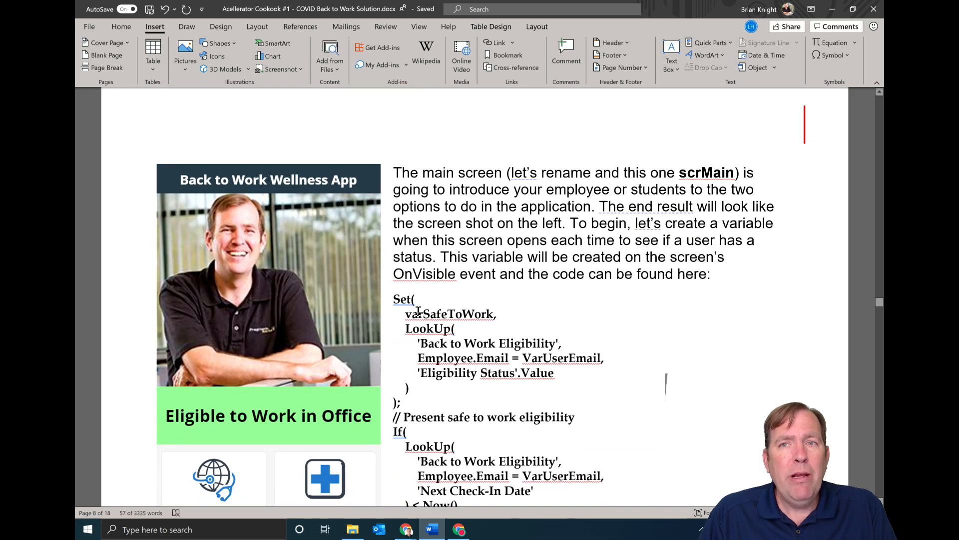
scroll(419, 311, "down", 3)
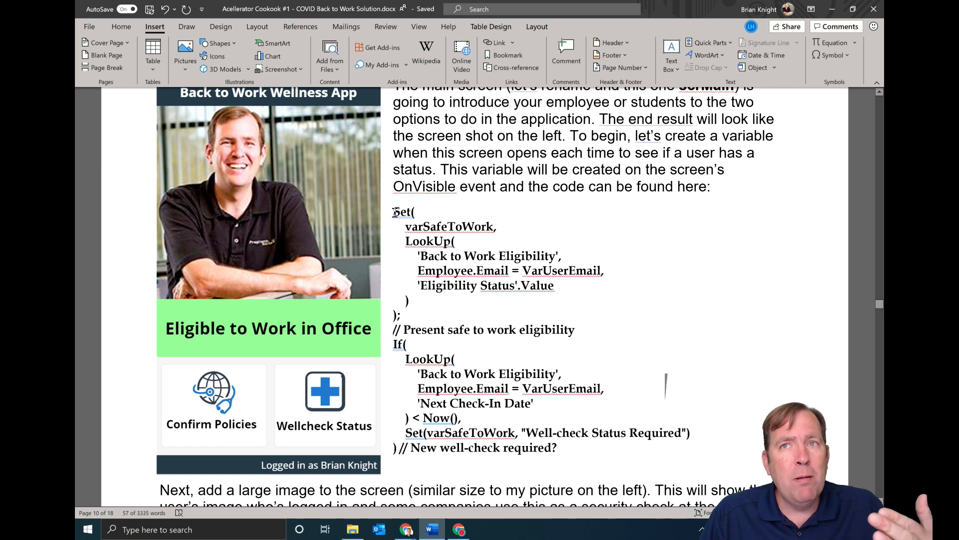
left_click_drag(395, 211, 567, 447)
key("ctrl+c")
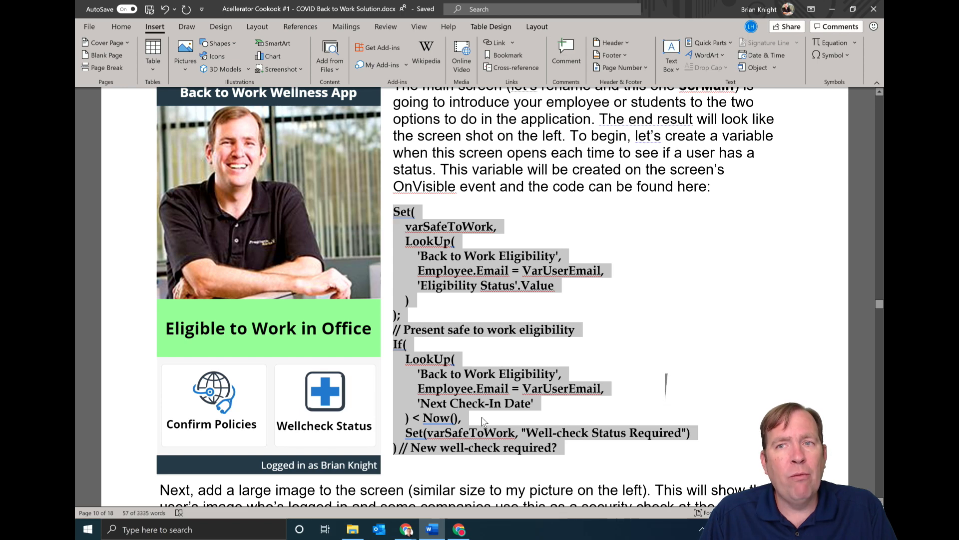
- Switch back to Power Apps and paste the copied varSafeToWork code as scrMain's OnVisible formula
key("alt+Tab")
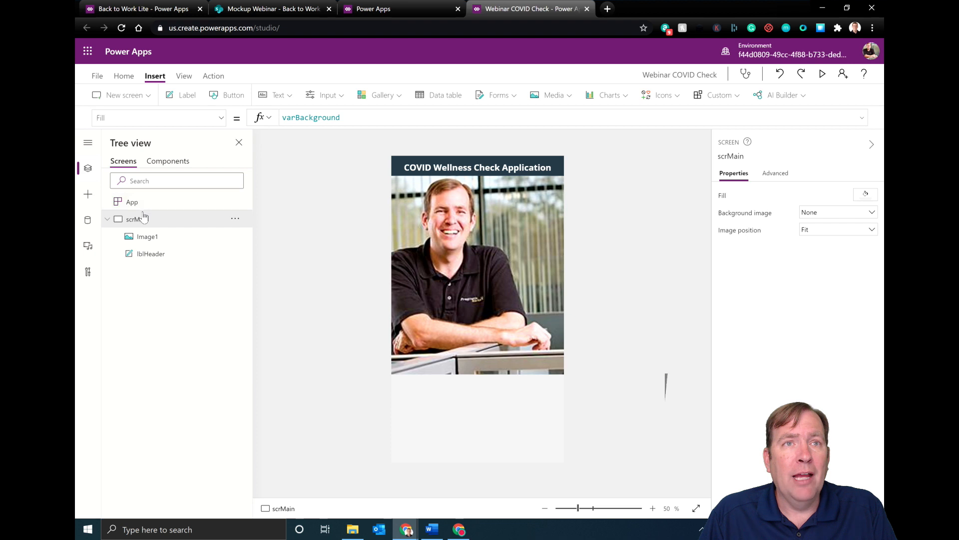
left_click(223, 121)
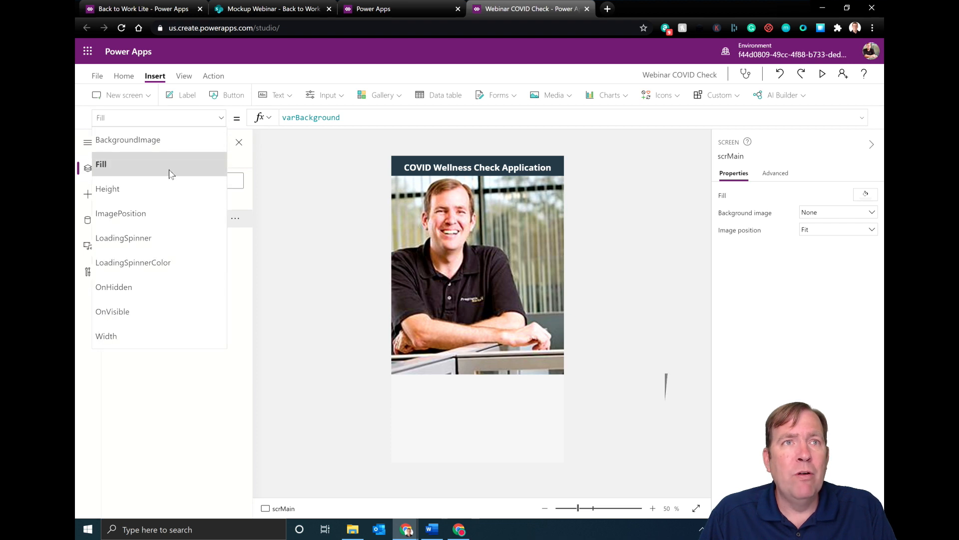
left_click(117, 310)
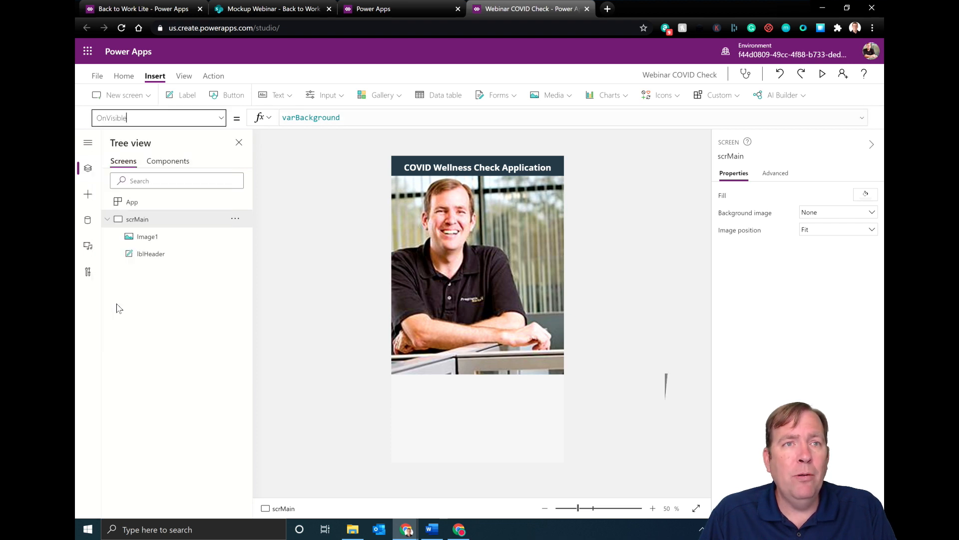
left_click(376, 115)
key("ctrl+v")
left_click_drag(358, 124, 377, 340)
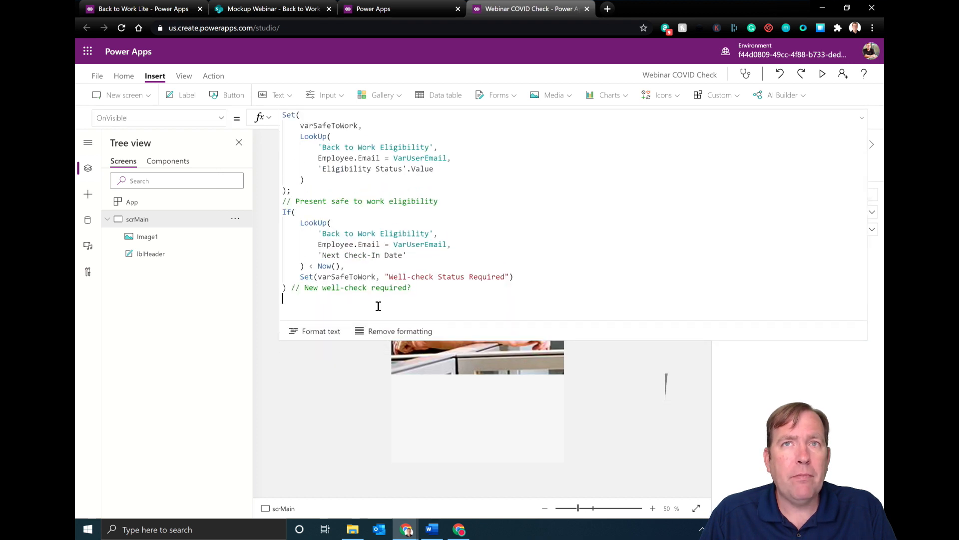
double_click(317, 125)
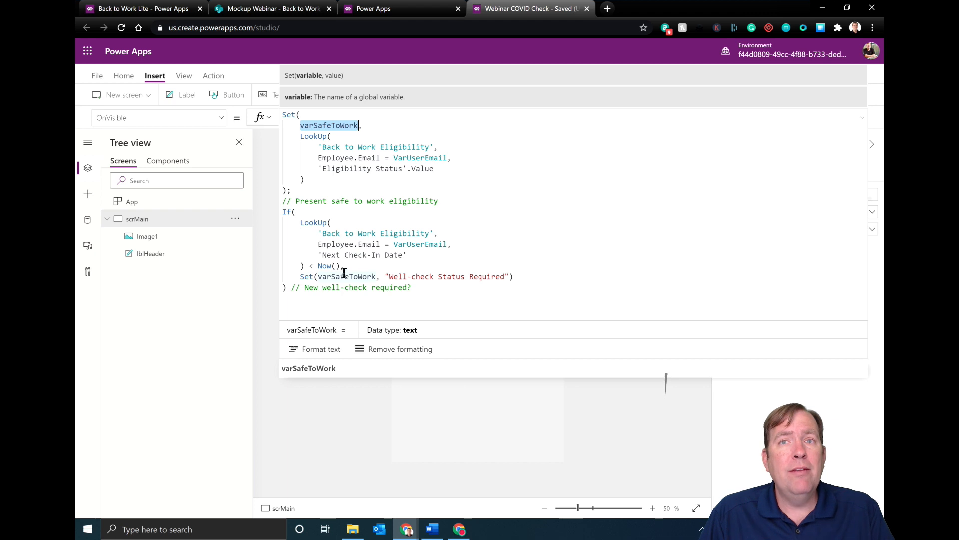
left_click_drag(389, 277, 509, 276)
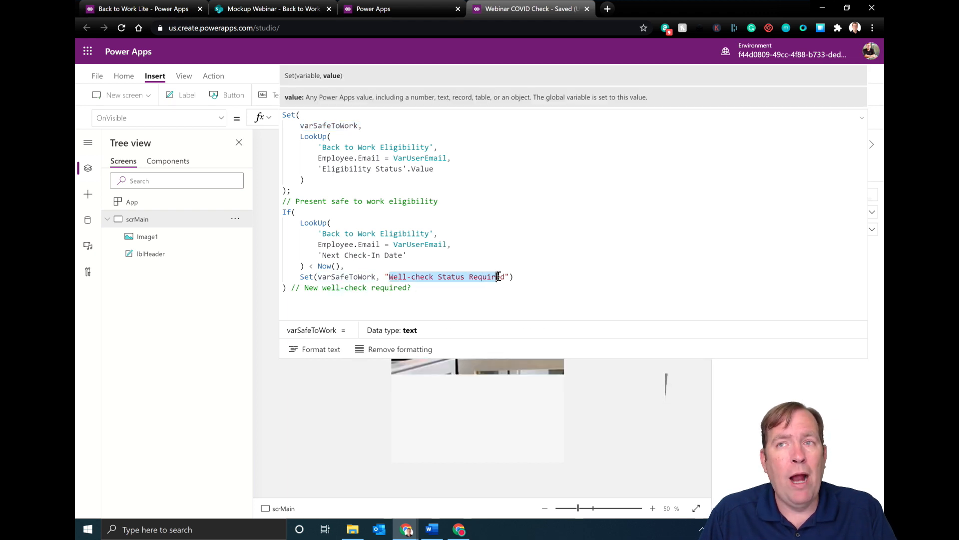
left_click(865, 119)
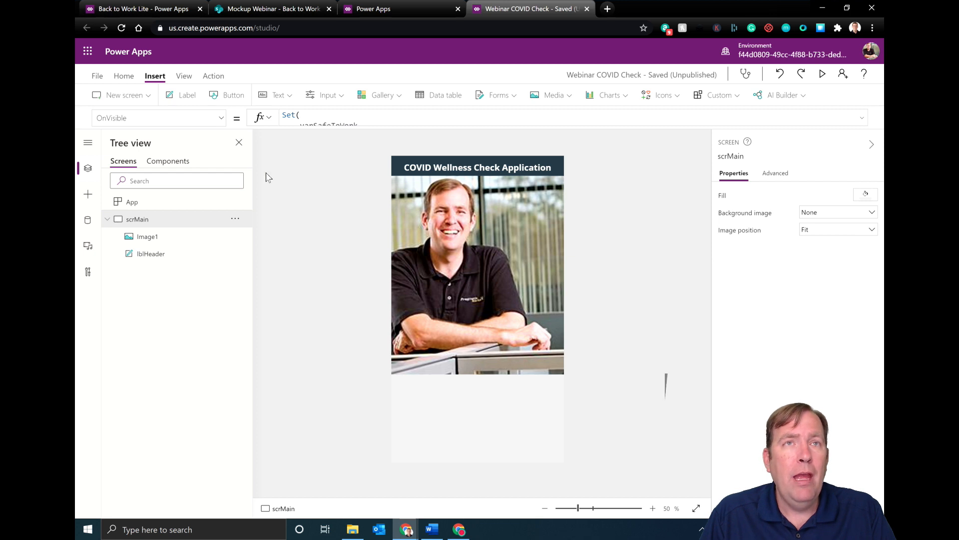
- Insert a text label over the picture's lower edge at X 0, Y 770, full screen width and about 122 high
left_click(280, 97)
left_click(281, 118)
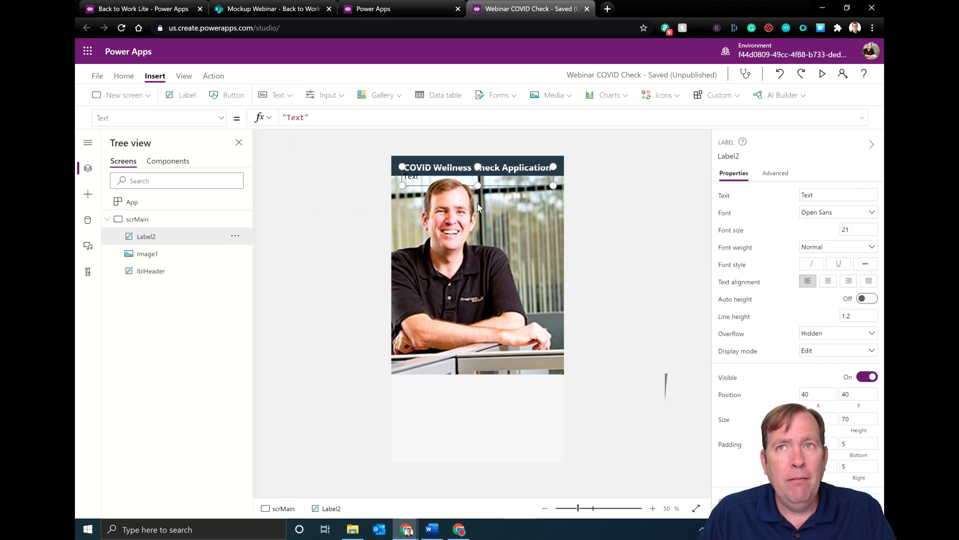
left_click_drag(479, 176, 467, 372)
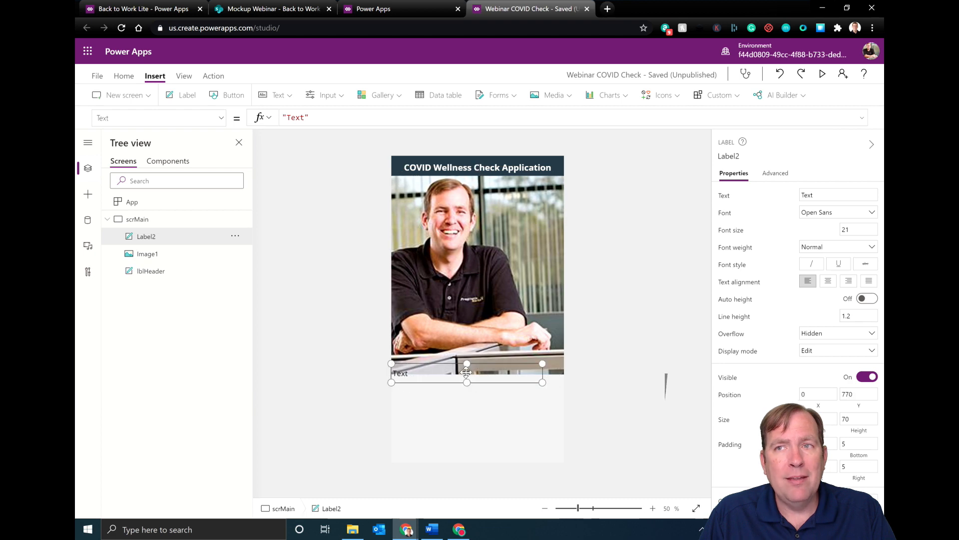
left_click_drag(543, 382, 564, 396)
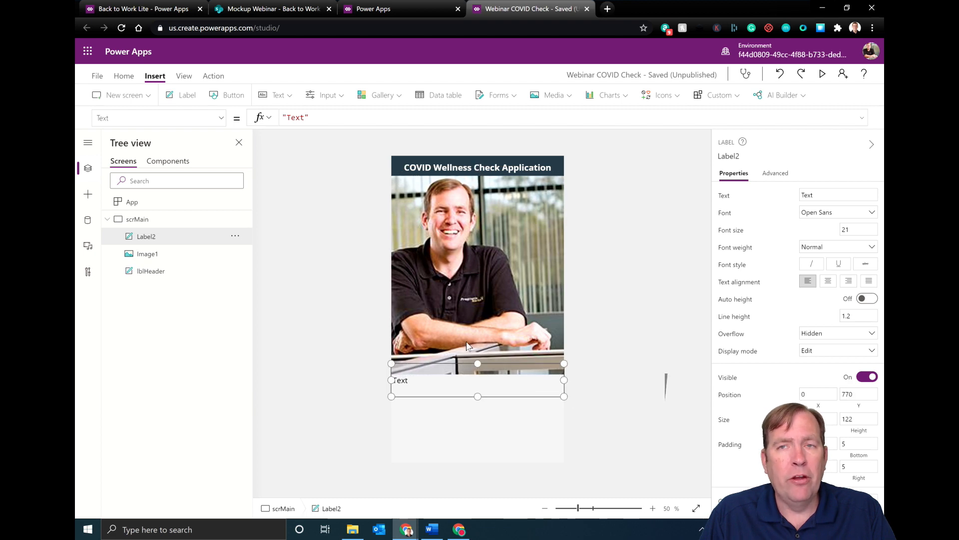
- Switch to the Word cookbook and copy the green bar's Text code, the If formula with IsBlank(varSafeToWork)
key("alt+Tab")
scroll(425, 303, "down", 10)
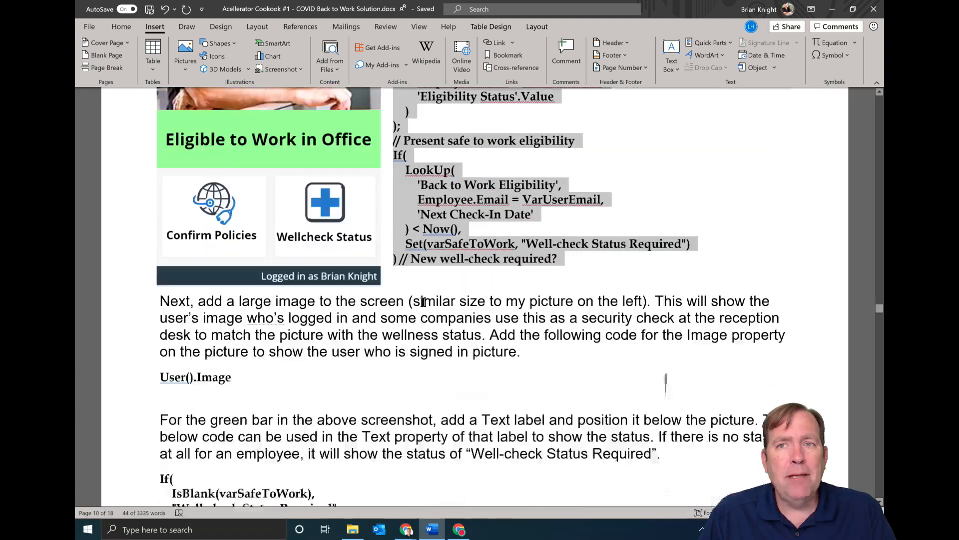
scroll(425, 303, "up", 3)
left_click_drag(178, 245, 159, 187)
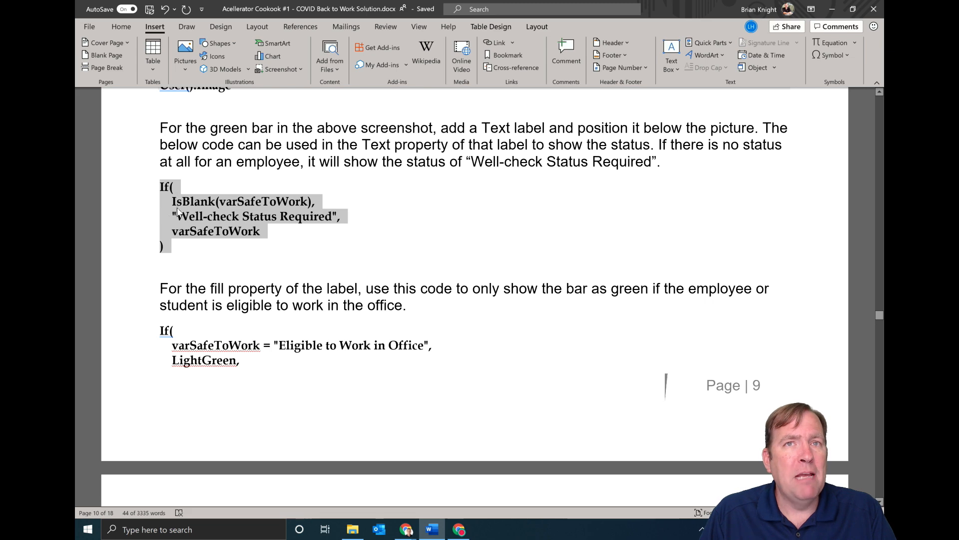
- Switch back to Power Apps and paste the copied IsBlank(varSafeToWork) code as the status label's Text formula
key("alt+Tab")
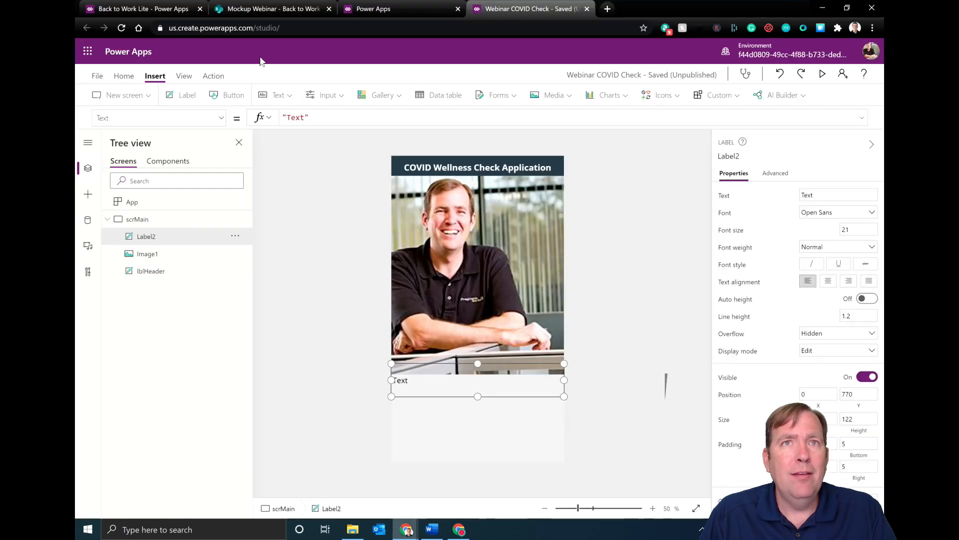
left_click(314, 117)
key("ctrl+a")
key("ctrl+v")
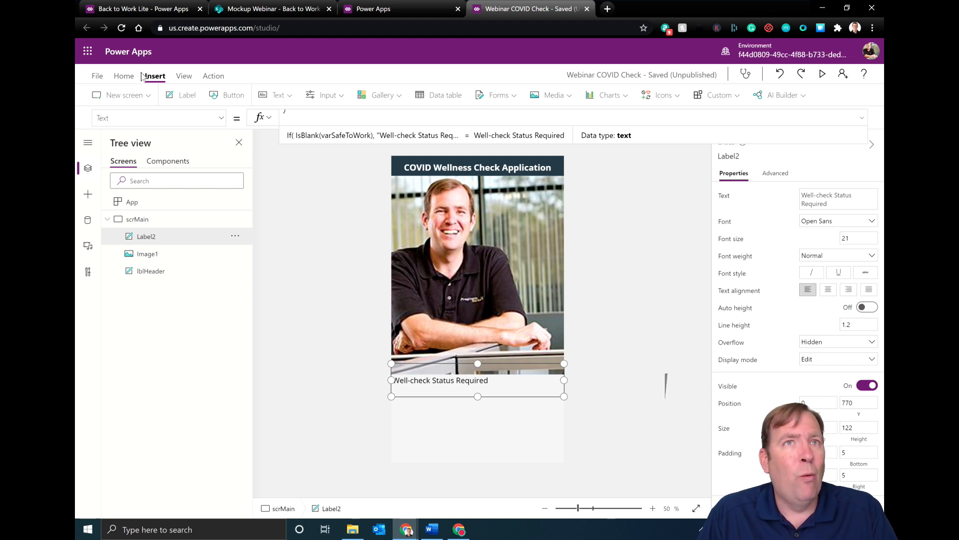
- Format the status label's text as bold, size 28 and centered, and lower the label to Y 790
left_click(124, 76)
left_click(363, 96)
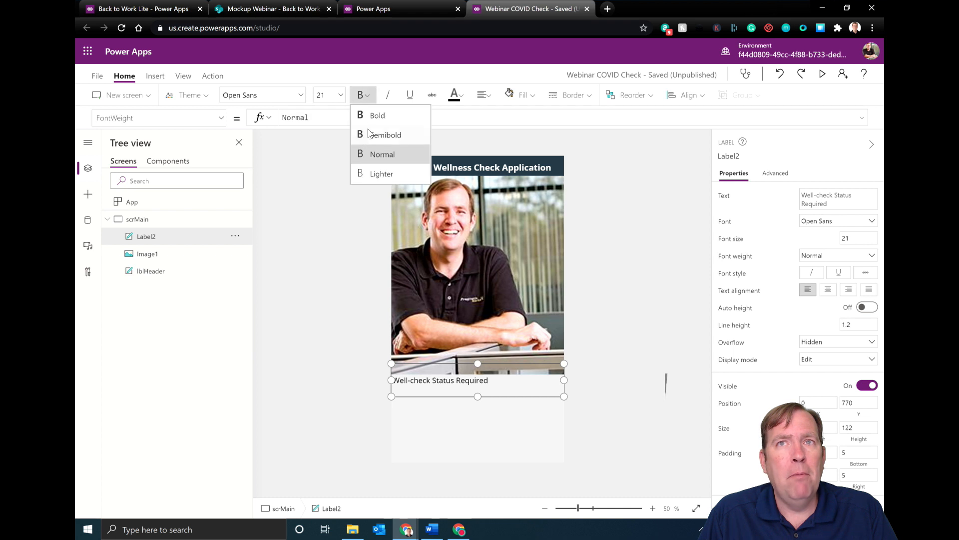
left_click(377, 112)
left_click(340, 95)
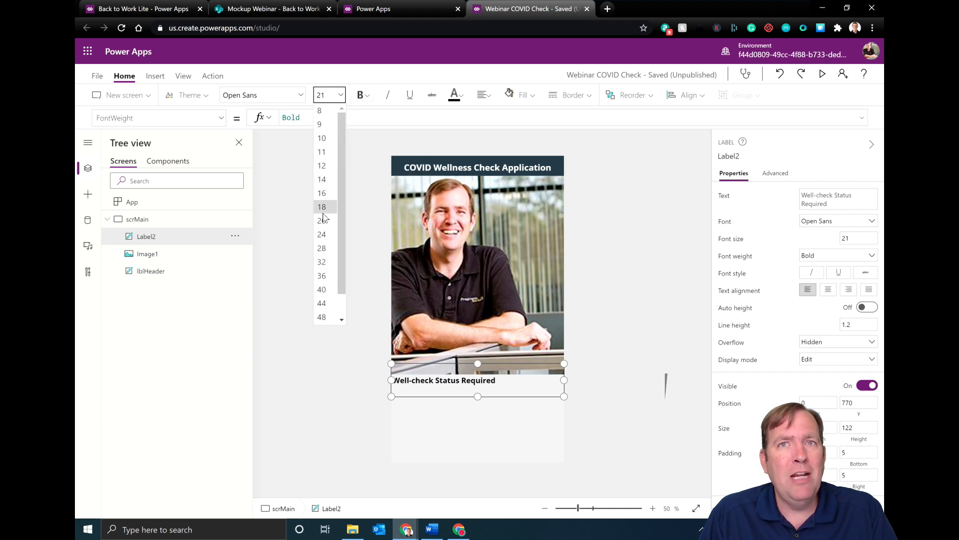
left_click(322, 249)
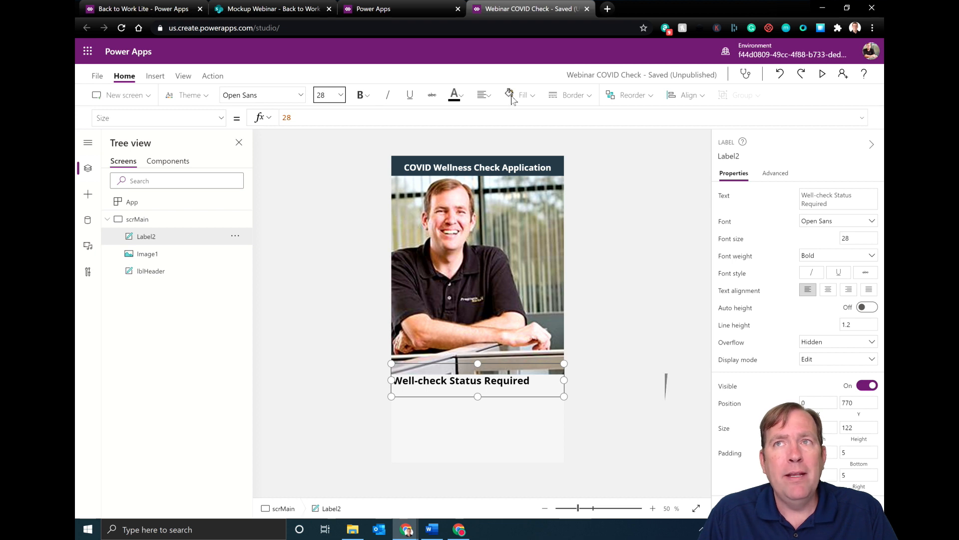
left_click(482, 96)
left_click(497, 135)
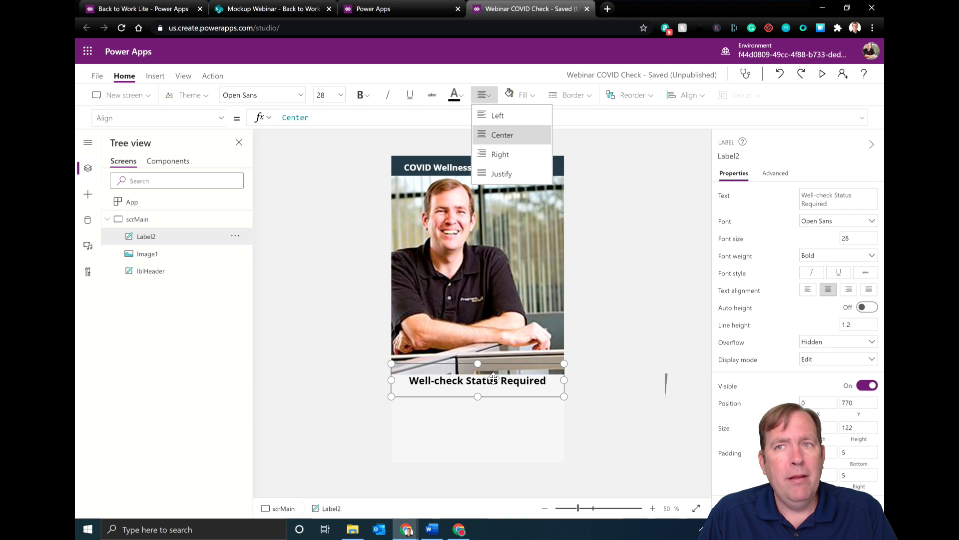
left_click_drag(494, 364, 495, 369)
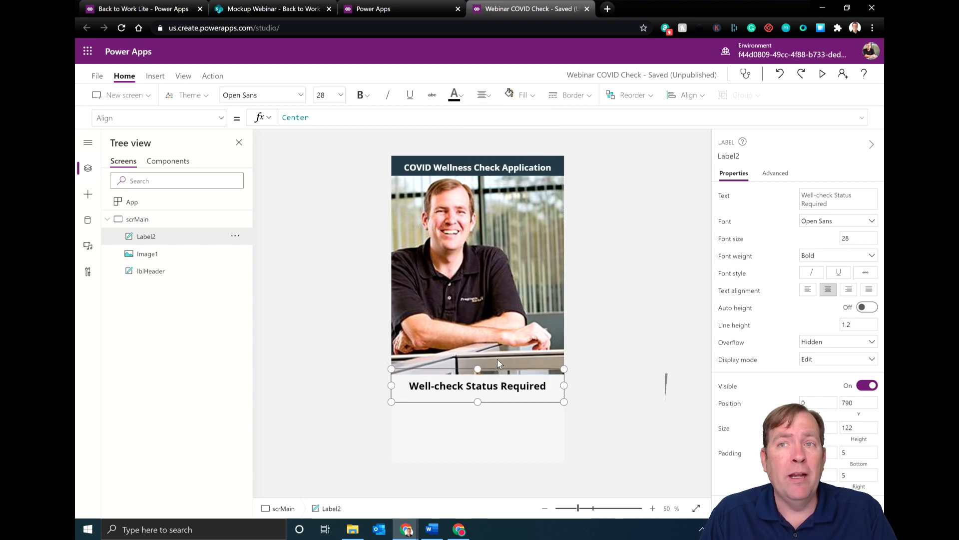
- Switch to the Word cookbook and copy the label's Fill code, the LightGreen/Yellow If formula that continues onto the following page
key("alt+Tab")
scroll(210, 352, "down", 1)
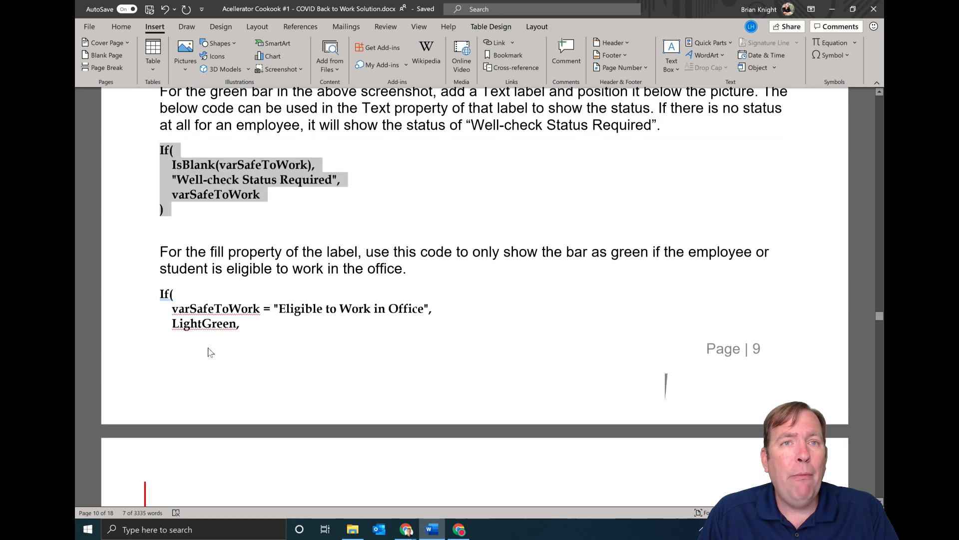
left_click(157, 287)
left_click(172, 290)
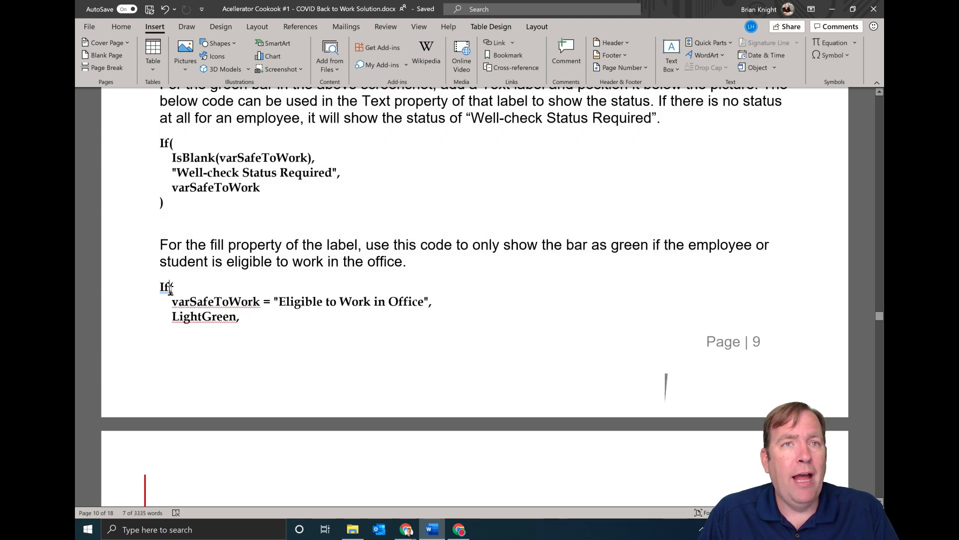
left_click_drag(161, 287, 263, 302)
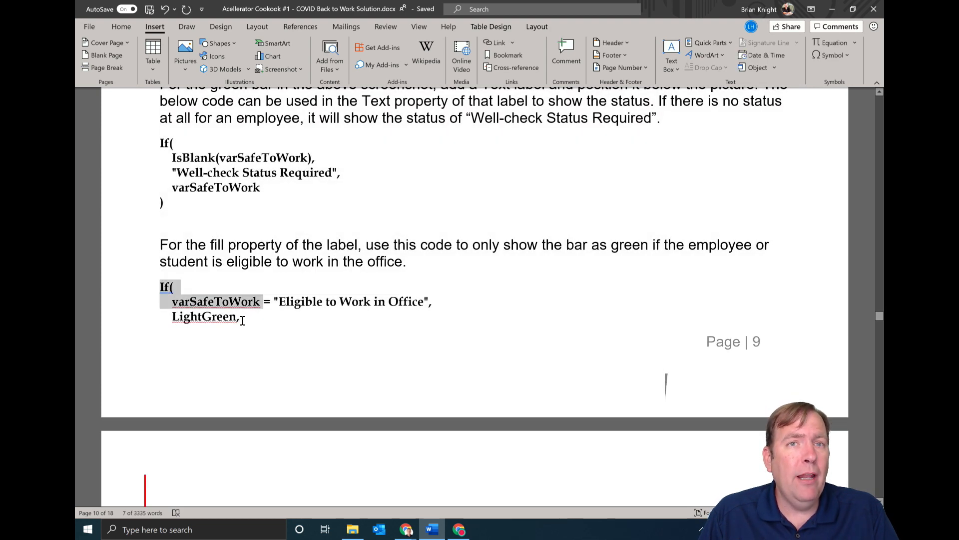
scroll(266, 350, "down", 3)
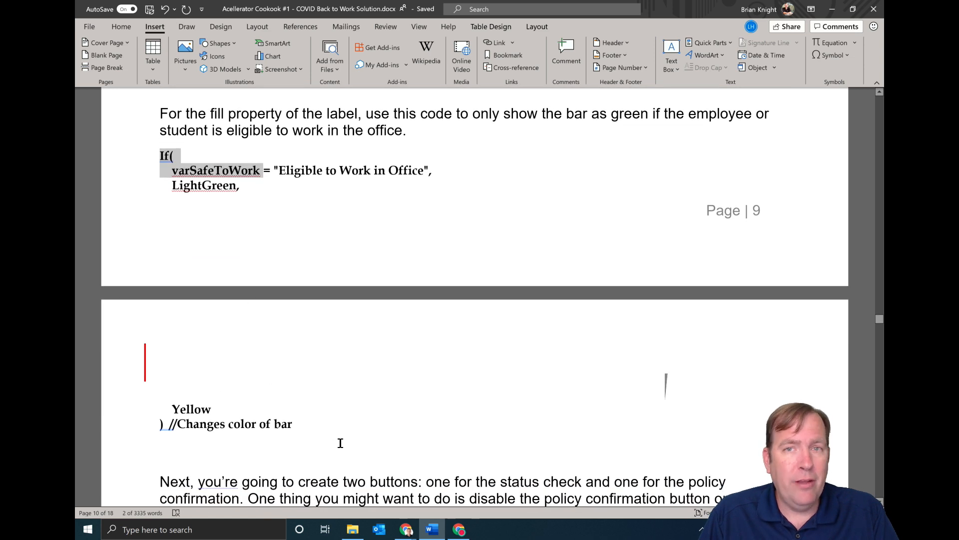
left_click(329, 433, "shift")
- Switch back to Power Apps, paste the LightGreen/Yellow code as the status label's Fill formula, and review the full formula
key("alt+Tab")
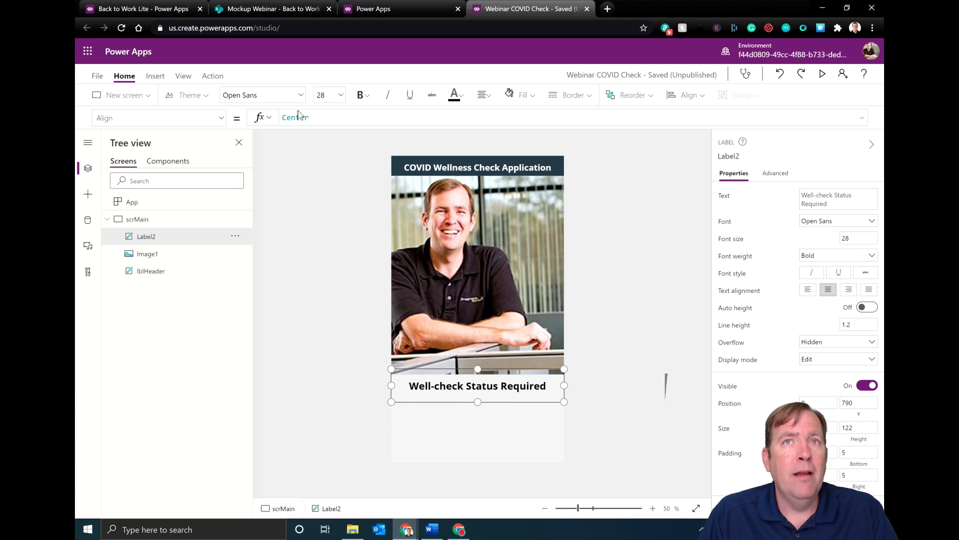
left_click(519, 94)
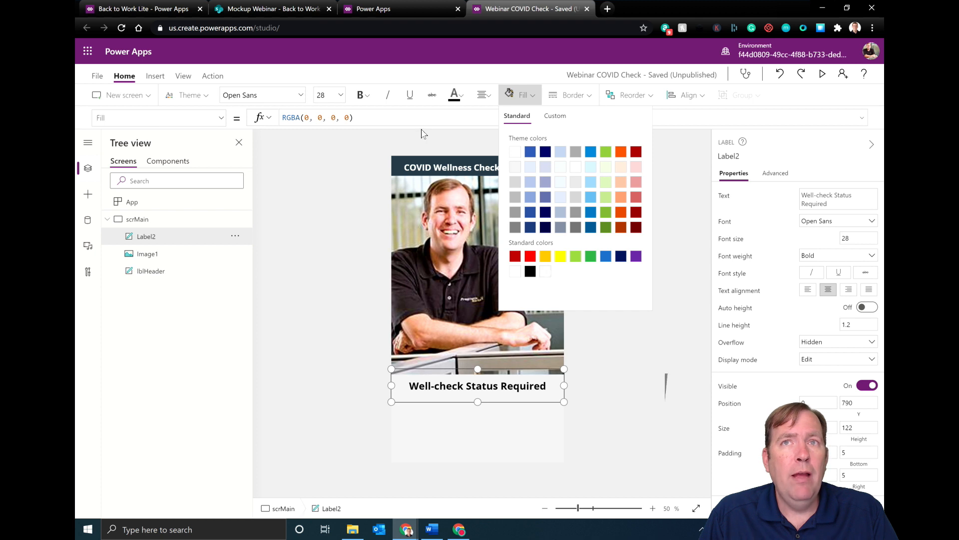
left_click_drag(353, 117, 221, 128)
key("ctrl+v")
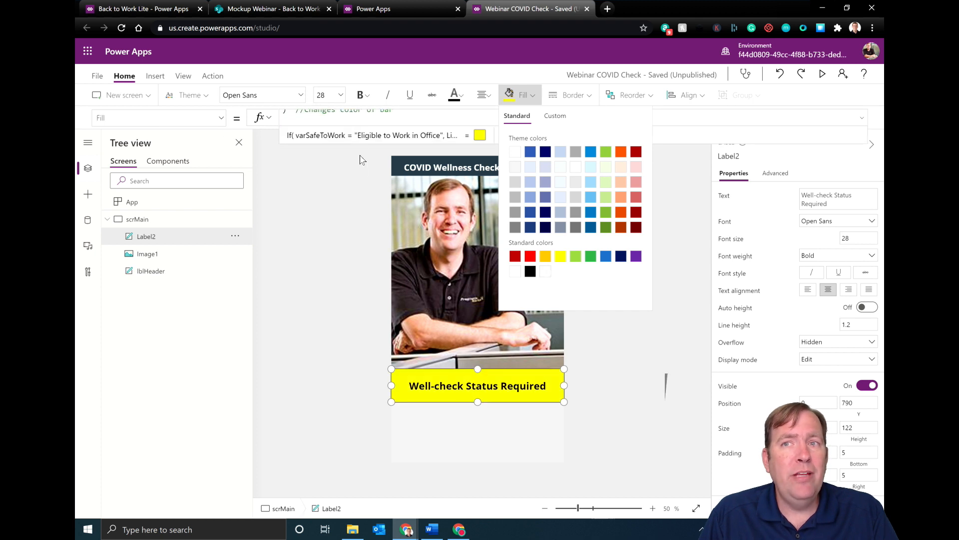
left_click_drag(349, 144, 340, 248)
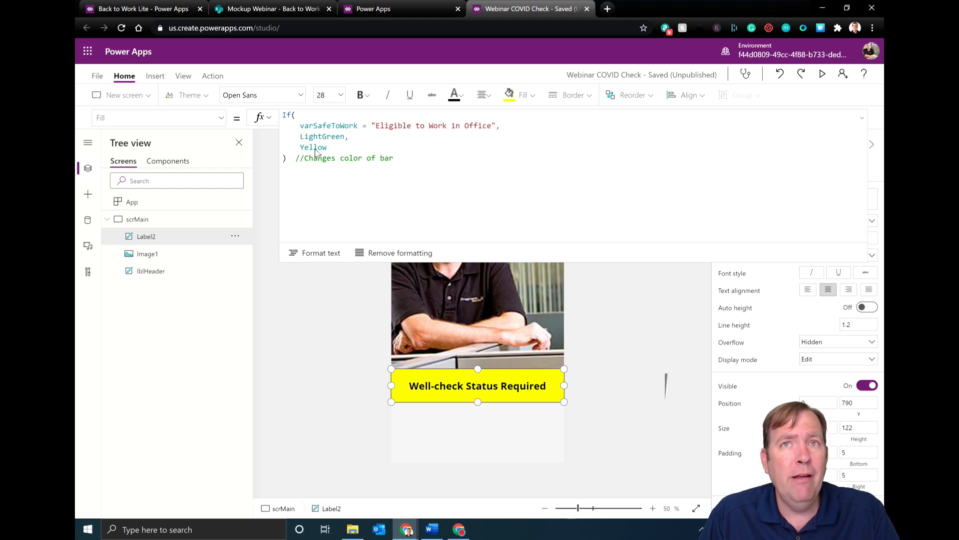
left_click_drag(364, 264, 370, 143)
left_click(369, 272)
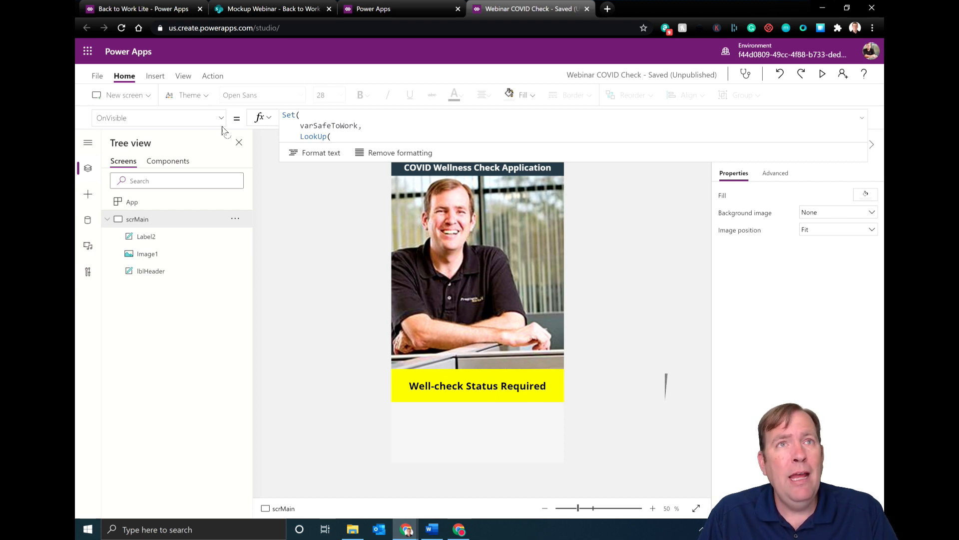
- Upload First Aid Symbol.svg and Global Health.svg to the app's media from the Downloads\medical\Wellcheck folder
left_click(156, 77)
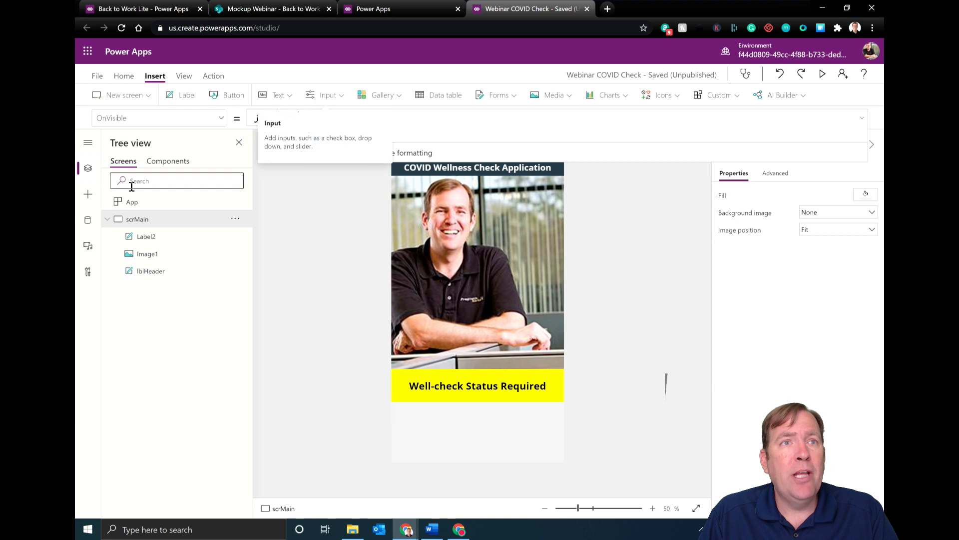
left_click(88, 247)
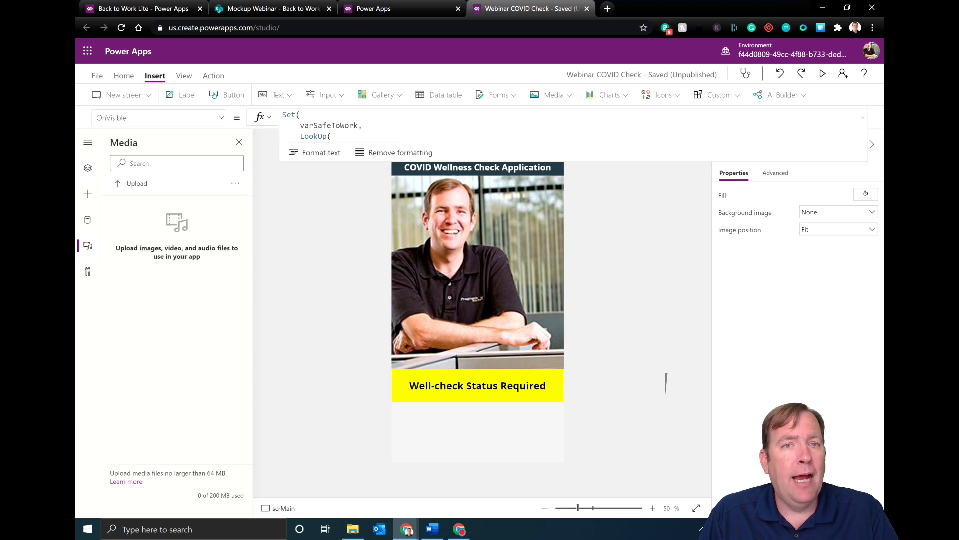
left_click(131, 185)
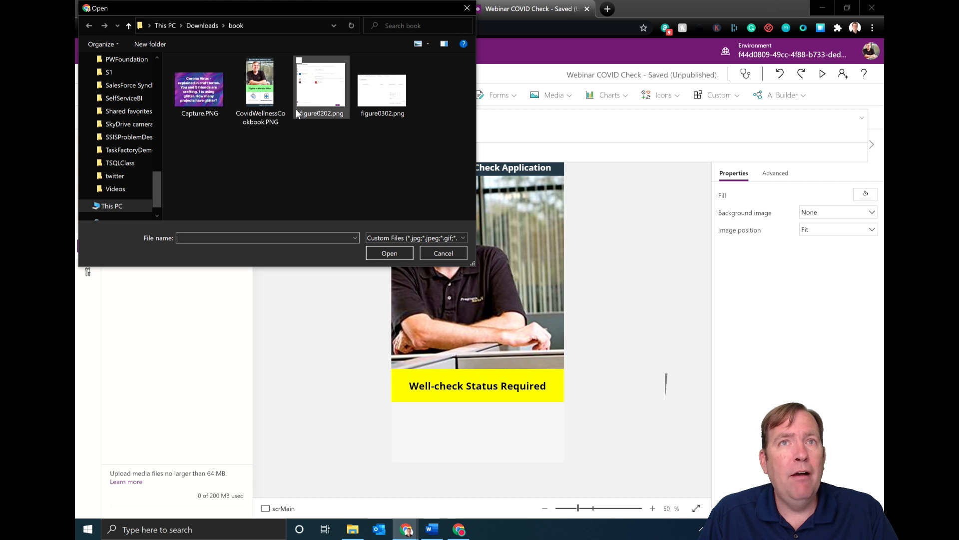
left_click(195, 26)
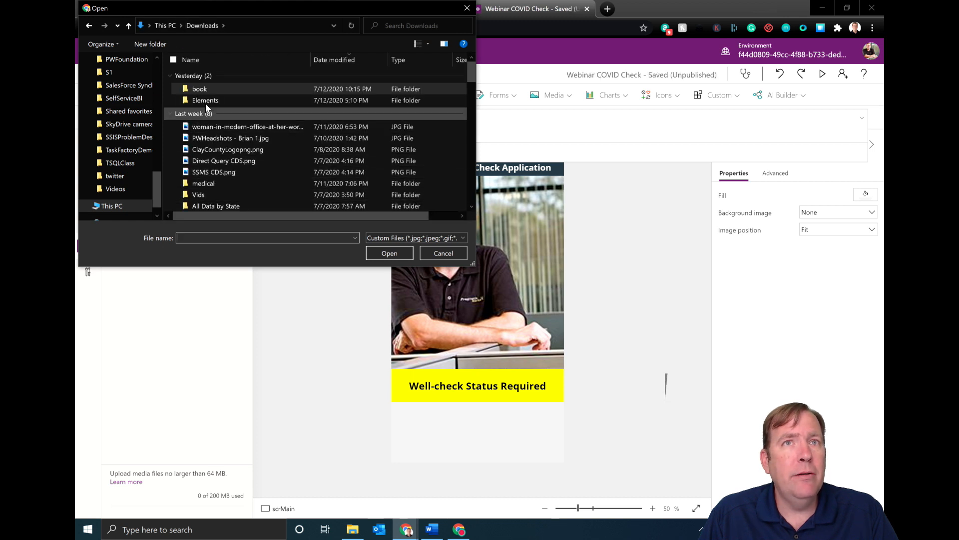
left_click(274, 24)
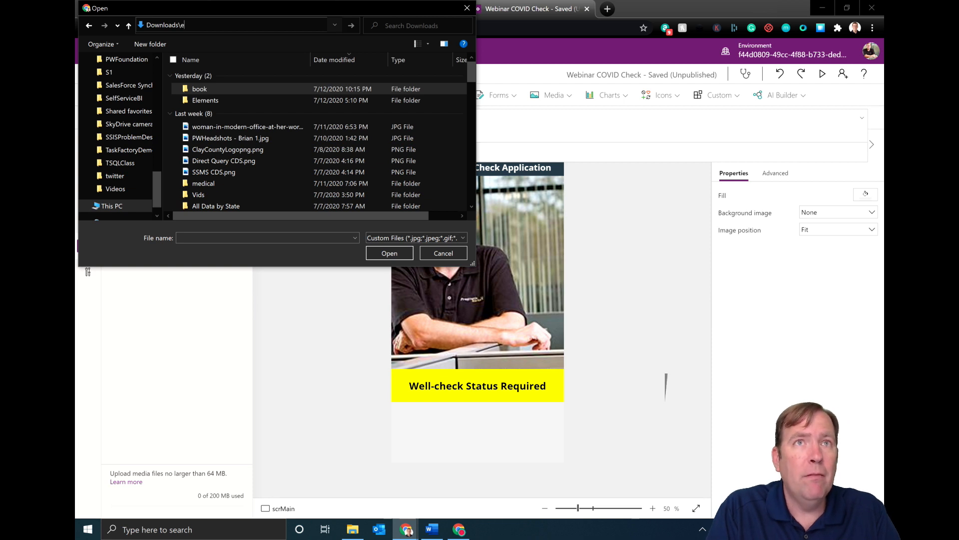
type("\\medical")
key("Return")
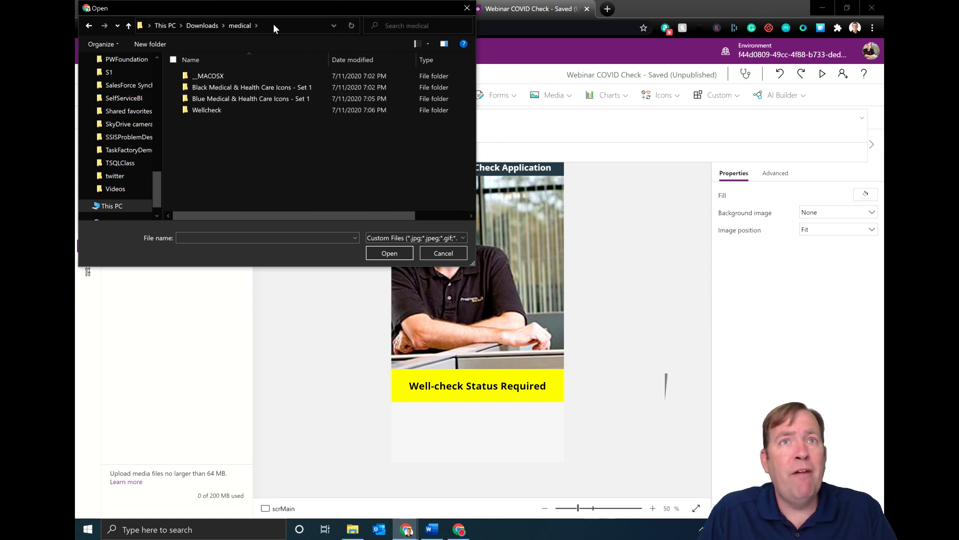
double_click(218, 110)
left_click(205, 97)
left_click(260, 85, "ctrl")
left_click(395, 251)
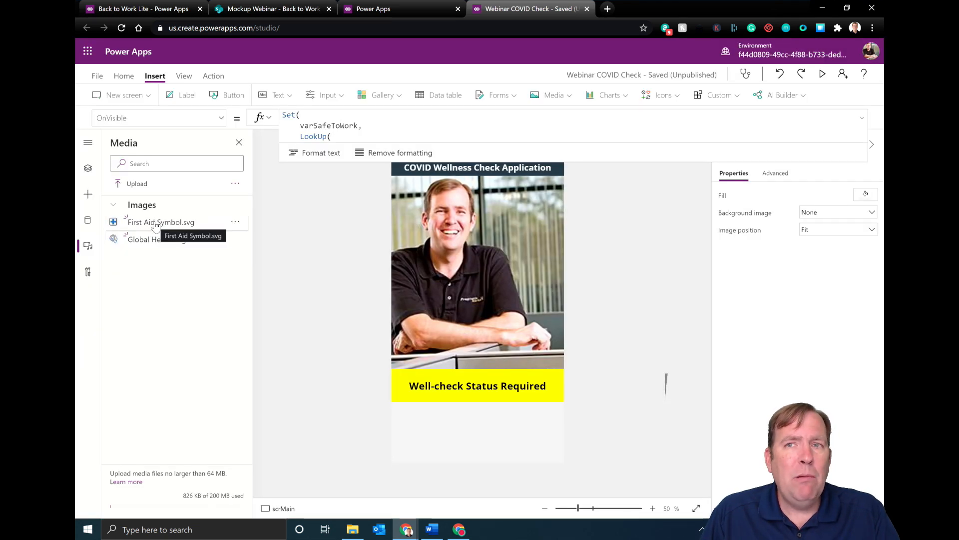
- Add the First Aid Symbol image at X 0, Y 816 and the Global Health image at X 320, Y 816
left_click(156, 226)
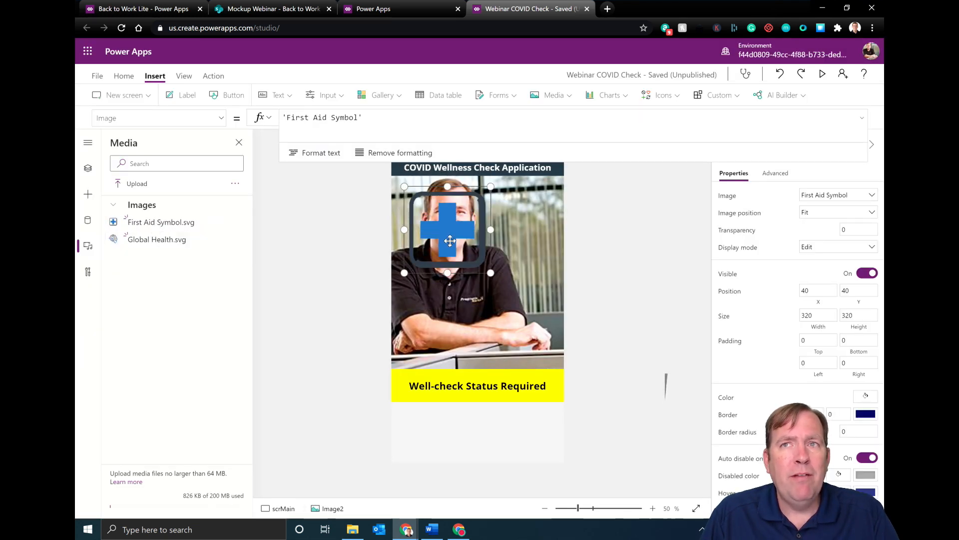
left_click_drag(451, 234, 438, 430)
left_click(168, 246)
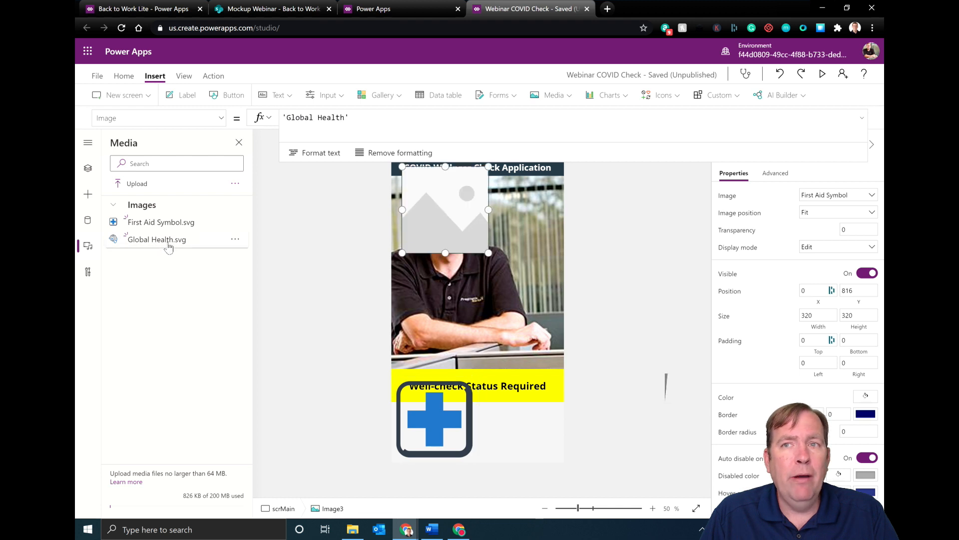
mouse_move(445, 210)
left_mouse_down()
mouse_move(525, 252)
mouse_move(521, 419)
left_mouse_up()
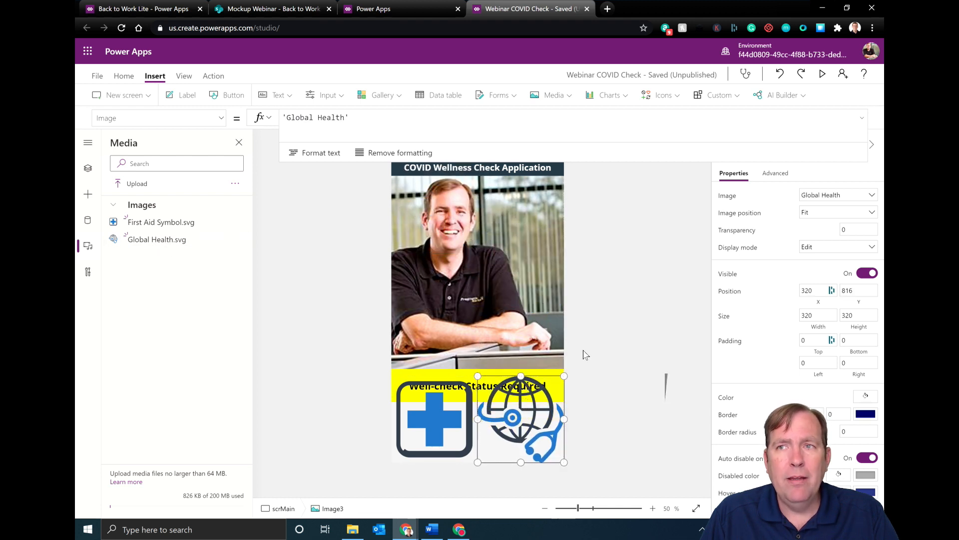
- Shrink both icons to about 124 wide and place them below the status label, Global Health first and First Aid Symbol at X 470, Y 912
mouse_move(566, 372)
left_mouse_down()
mouse_move(515, 424)
mouse_move(545, 421)
left_mouse_up()
left_click(450, 402)
left_click(482, 376)
left_click(480, 378)
left_click_drag(477, 376, 419, 429)
left_click_drag(538, 429, 520, 428)
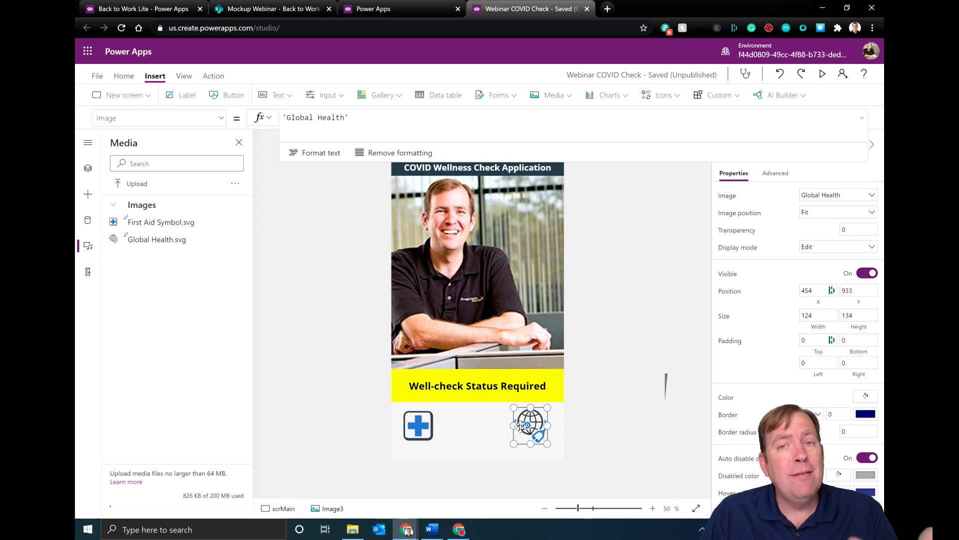
mouse_move(415, 424)
left_mouse_down()
mouse_move(540, 423)
mouse_move(533, 427)
left_mouse_up()
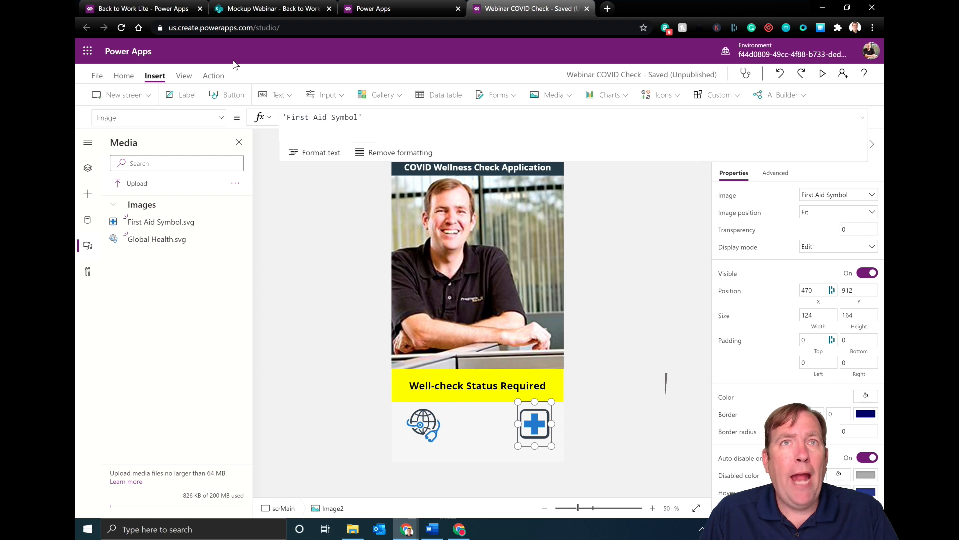
- Check the Back to Work Lite app's layout, and insert a 264 by 180 button over the Global Health icon at X 12, Y 933
left_click(150, 10)
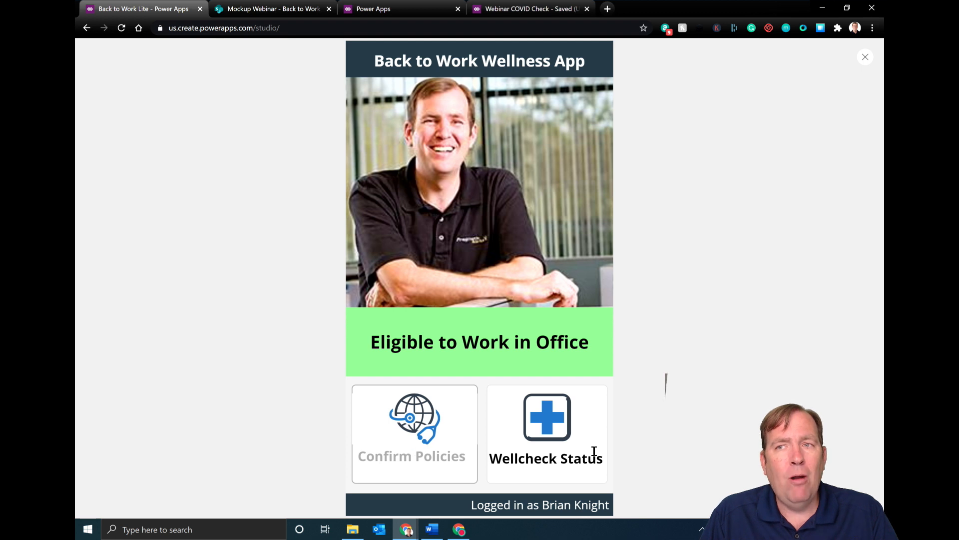
left_click(546, 15)
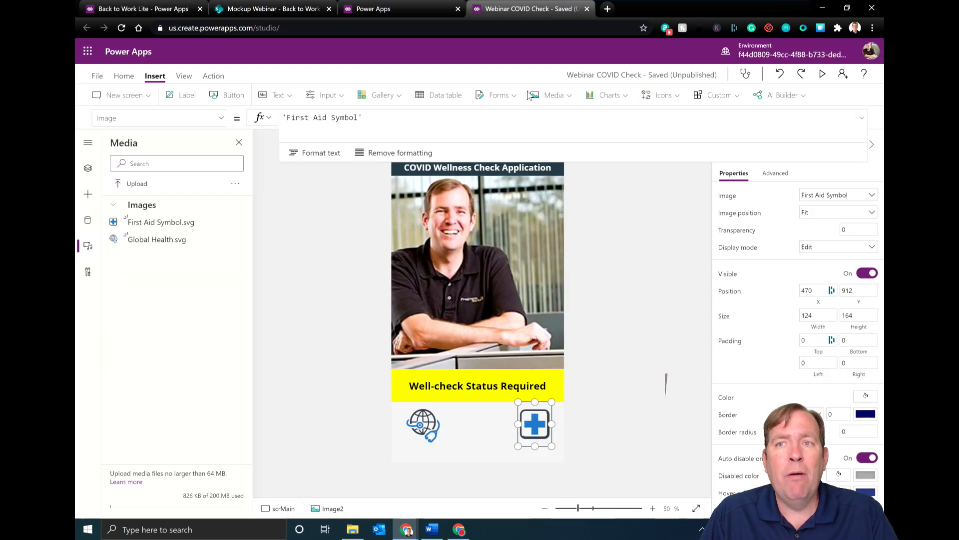
left_click(231, 95)
left_click_drag(411, 180, 466, 455)
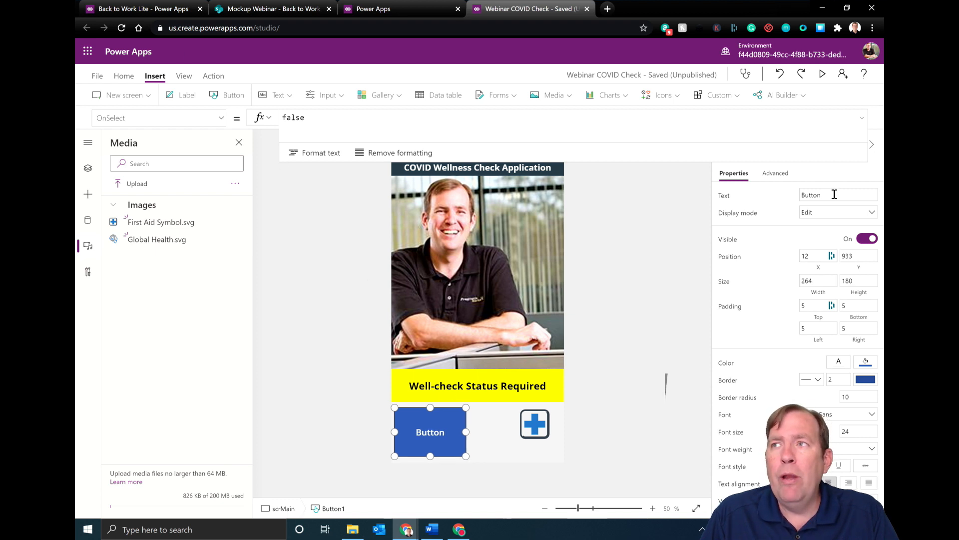
- Clear the new button's text and set its fill colour to white
left_click_drag(834, 195, 749, 198)
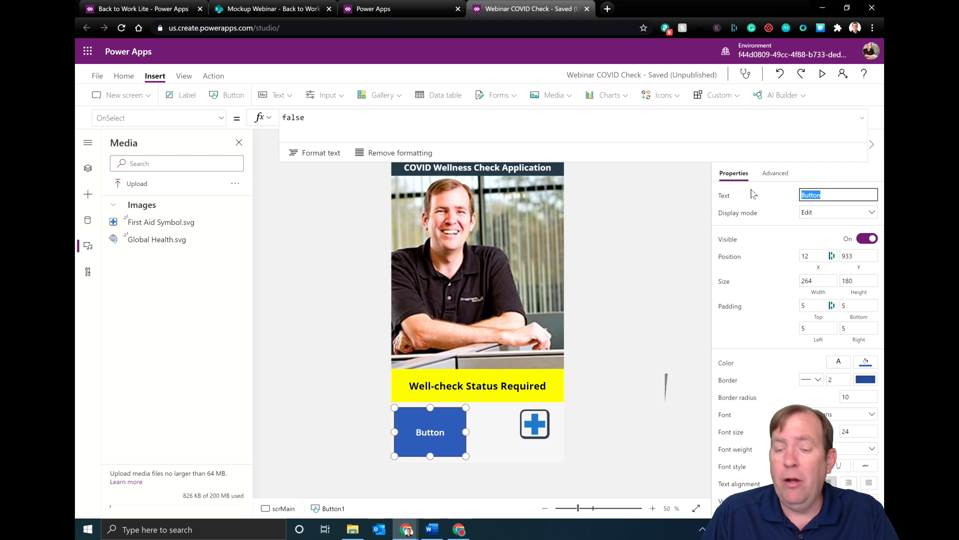
key("BackSpace")
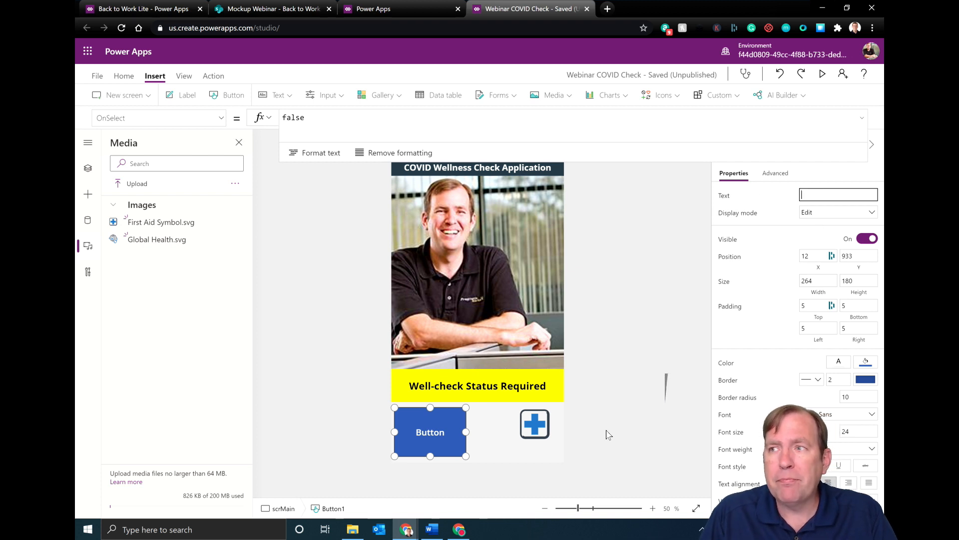
left_click(414, 441)
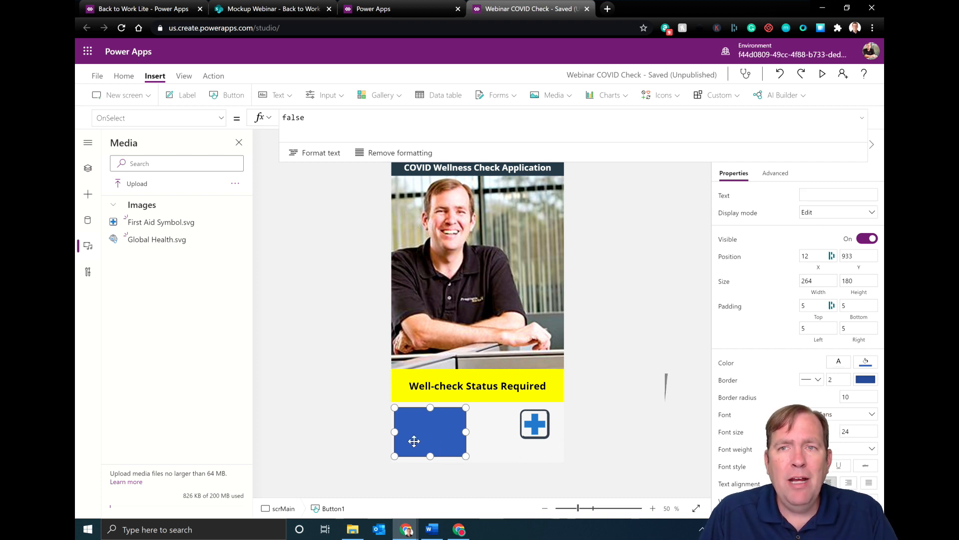
left_click(867, 364)
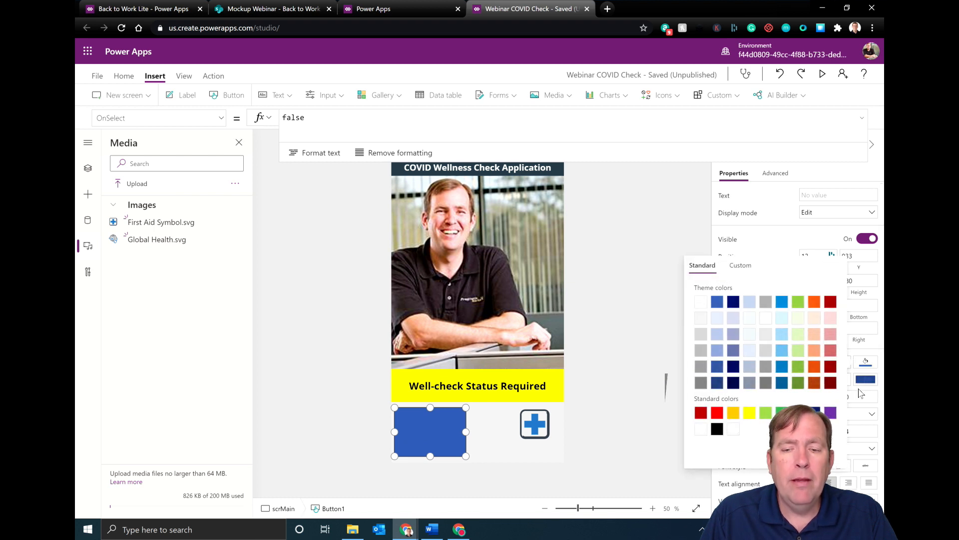
left_click(699, 304)
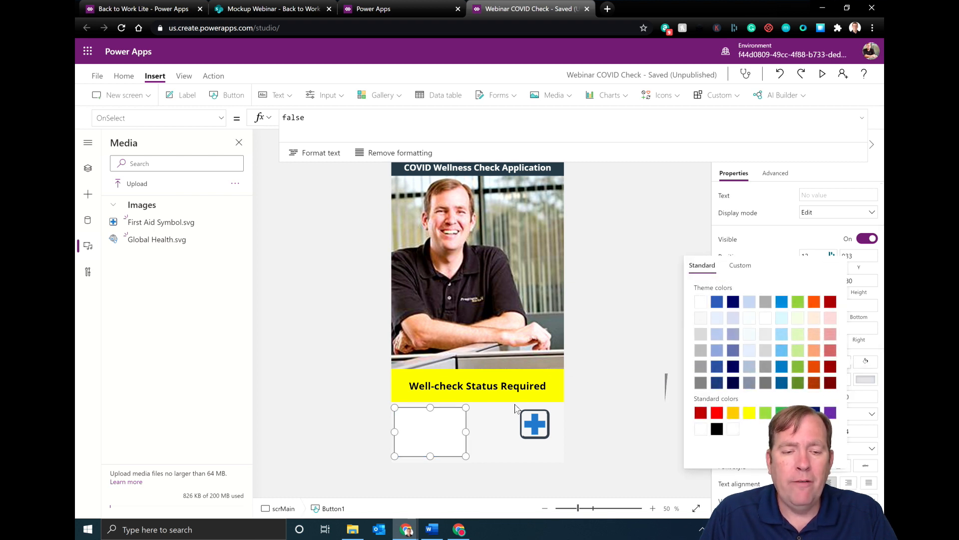
- Send the white button to the back and move it behind the Global Health icon at X 40, Y 927
right_click(442, 423)
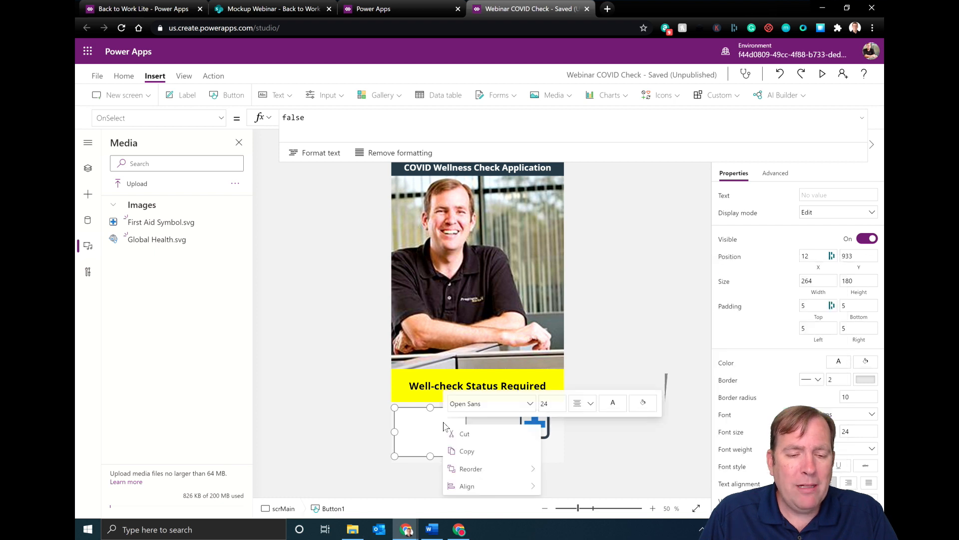
mouse_move(504, 472)
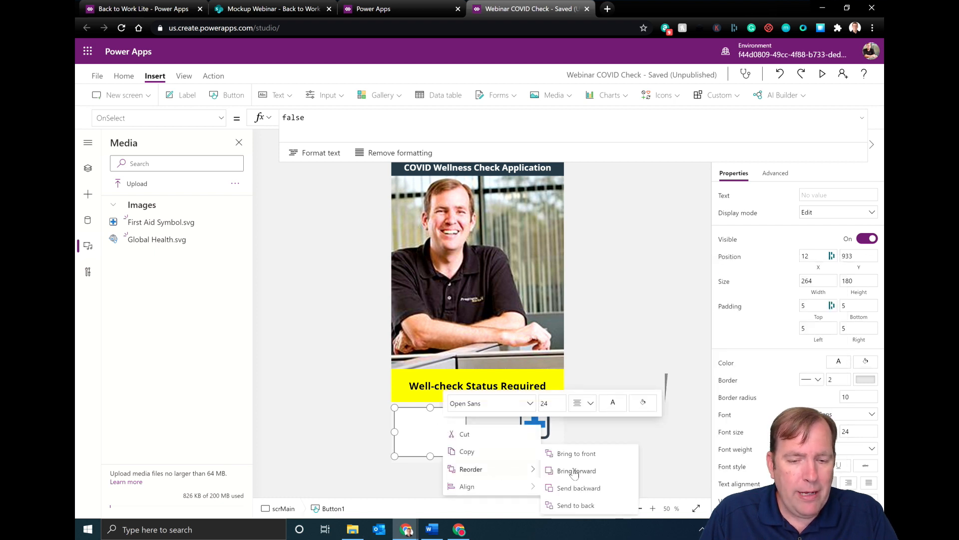
left_click(590, 506)
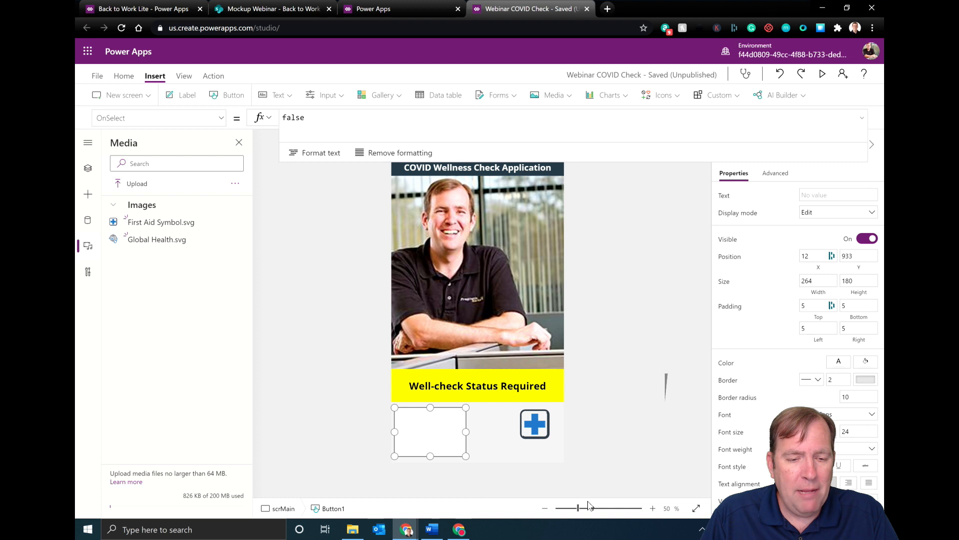
left_click_drag(417, 432, 439, 444)
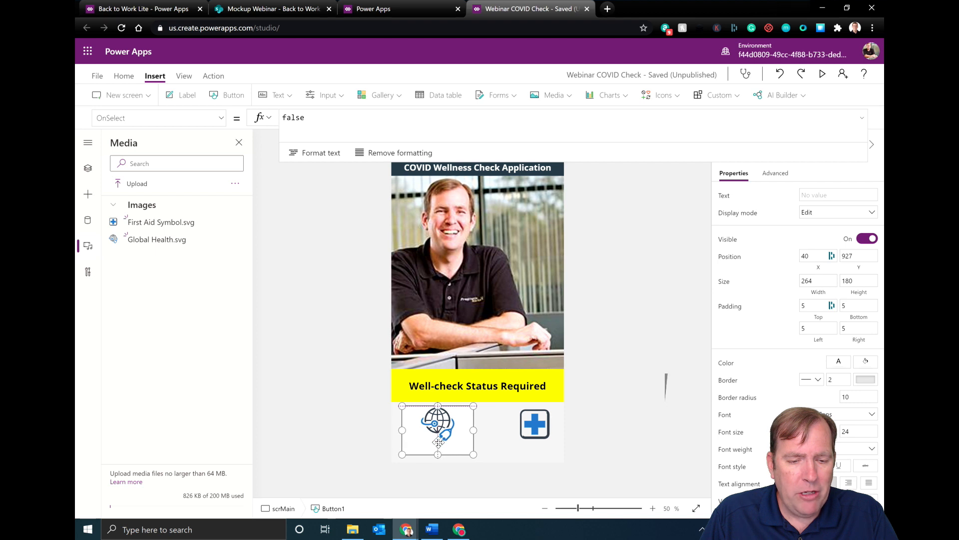
left_click(608, 435)
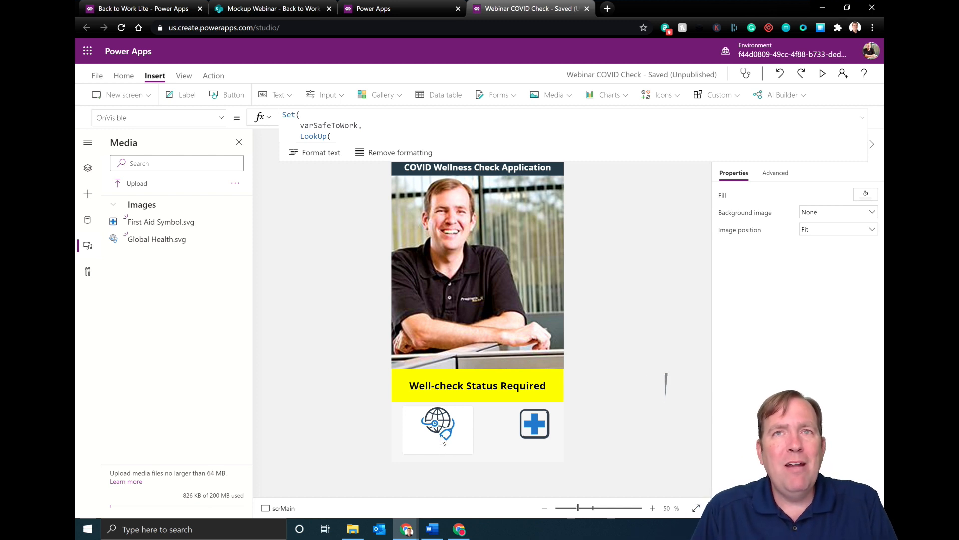
- Insert a label at X 40, Y 1037 over the lower part of the white button, with the text "Confirm Policies"
left_click(274, 95)
left_click(358, 172)
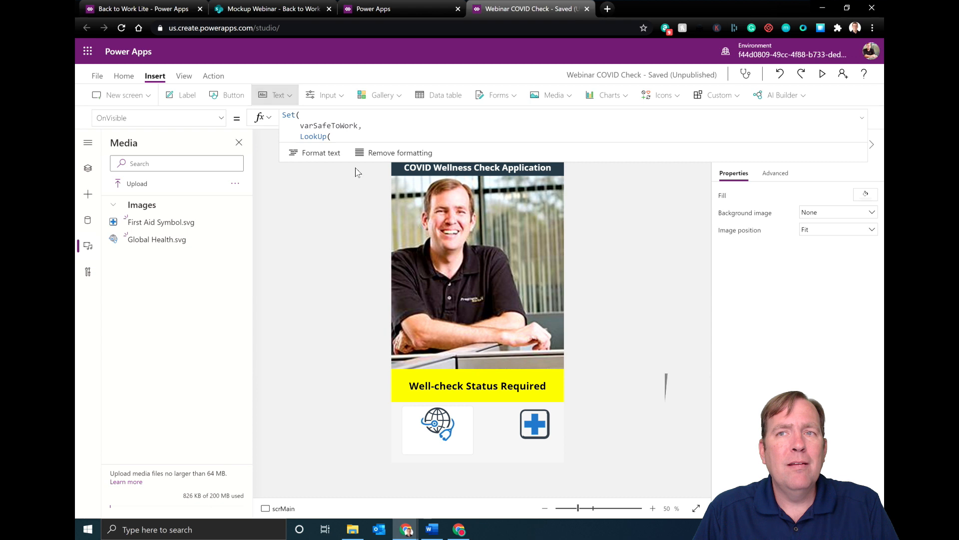
left_click_drag(441, 177, 433, 440)
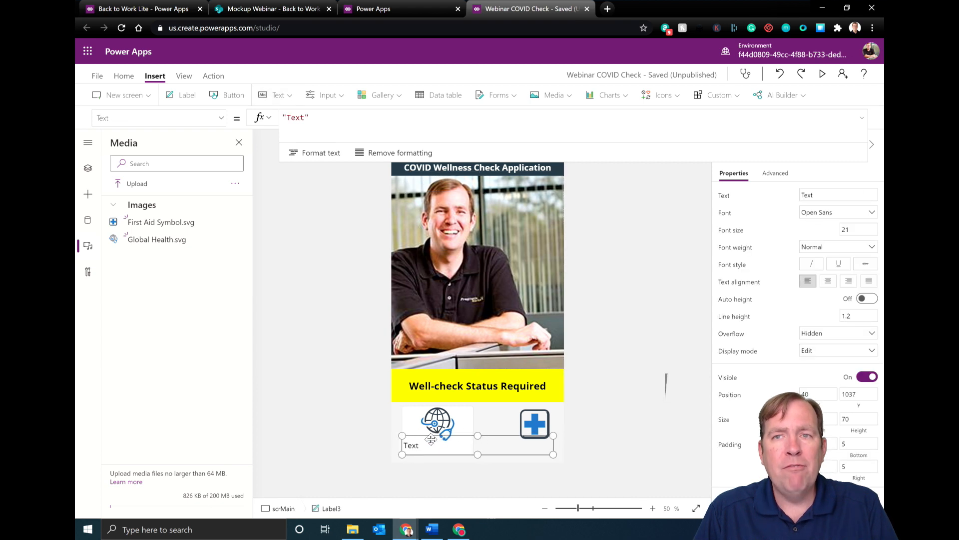
double_click(300, 118)
type("Confirm P")
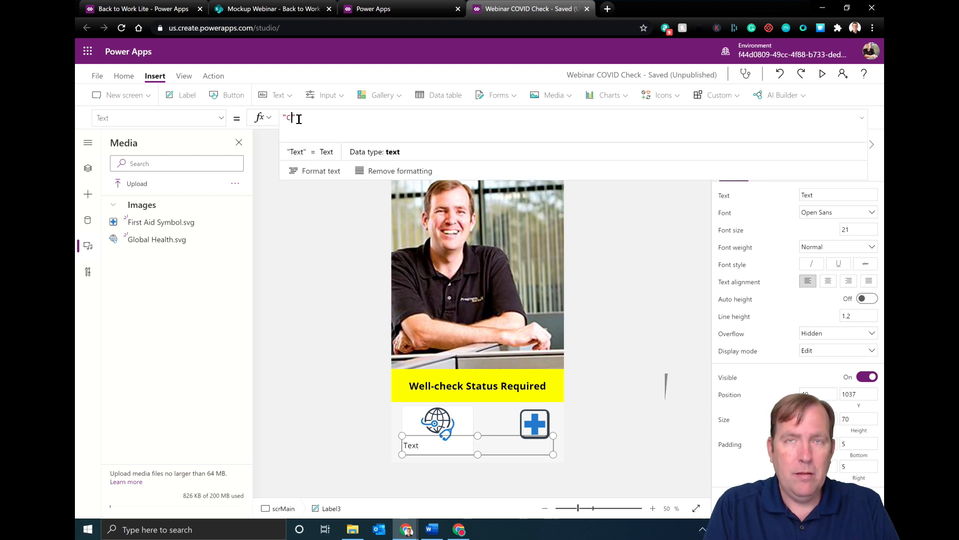
type("olciei")
key("BackSpace")
key("BackSpace")
type("es")
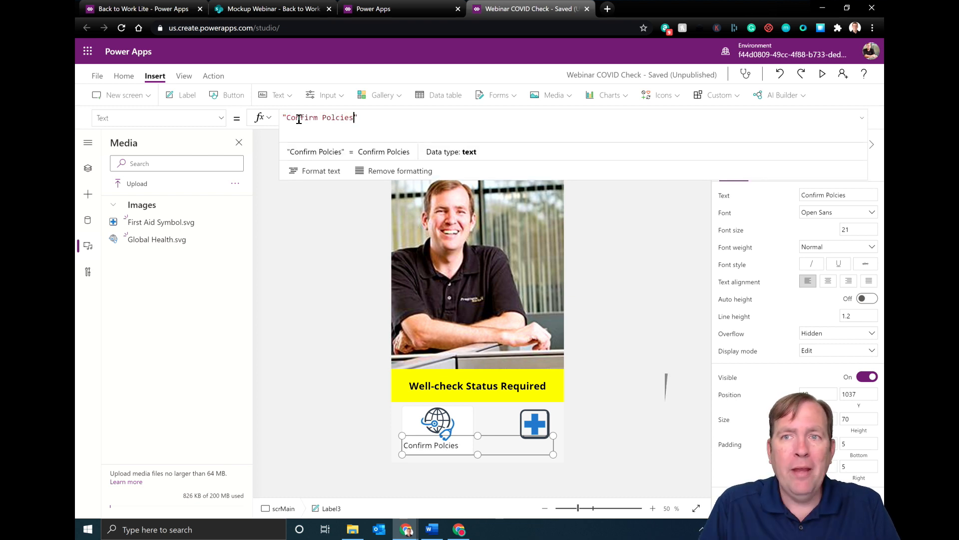
type("icies")
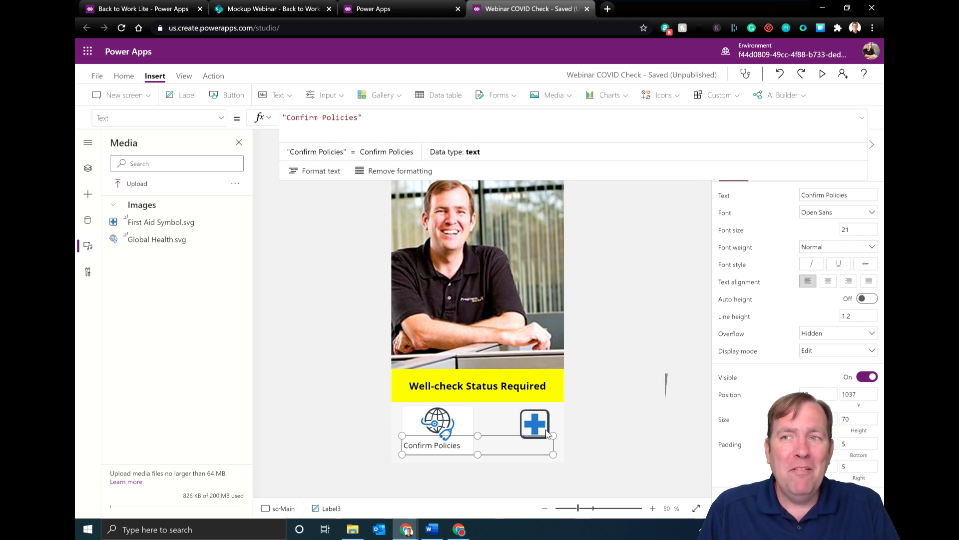
- Shrink the Confirm Policies label to the button's width with a height of 64, and center its text
left_click_drag(553, 432, 470, 433)
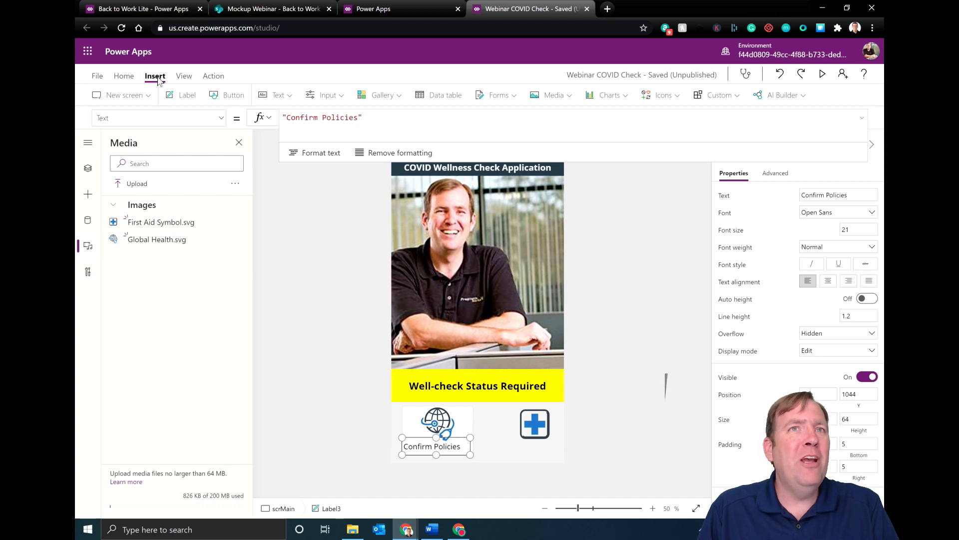
left_click(126, 76)
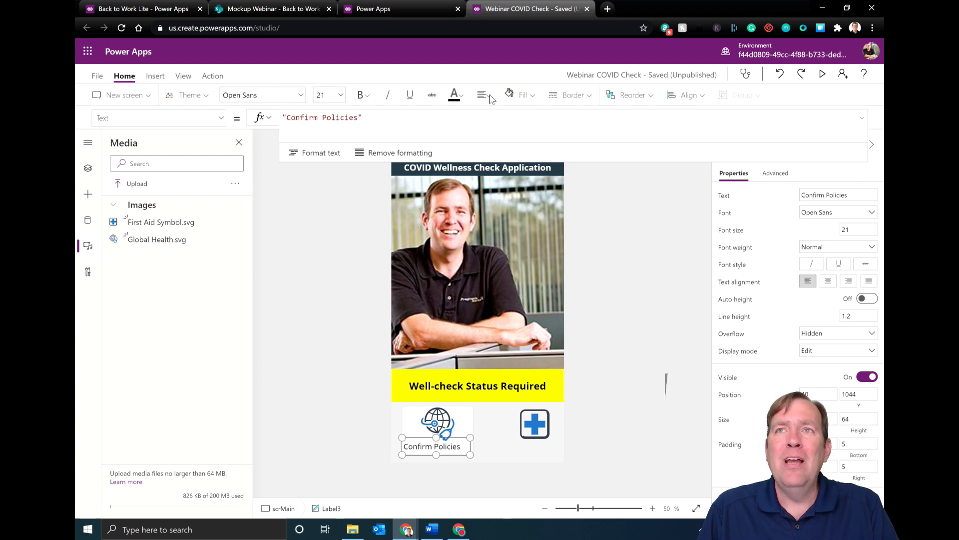
left_click(489, 96)
left_click(490, 134)
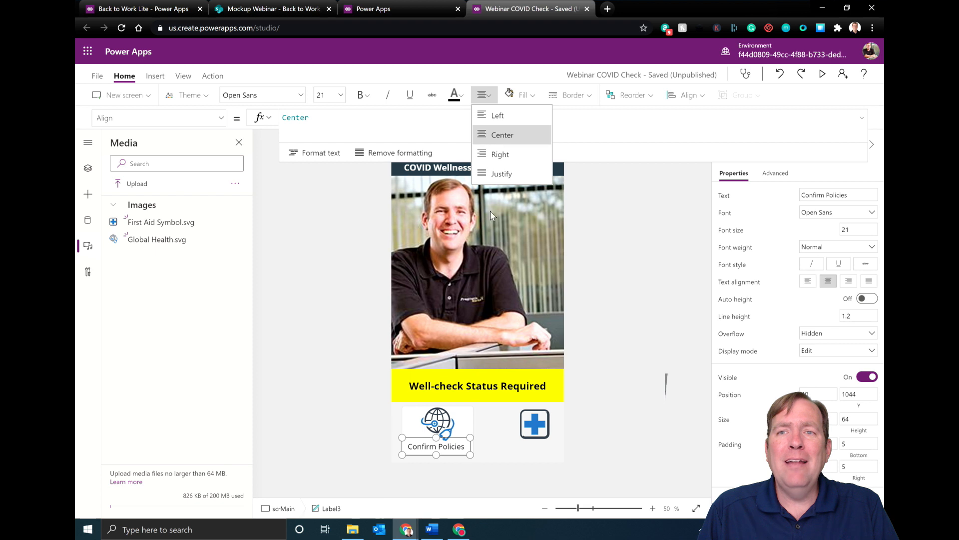
left_click(634, 431)
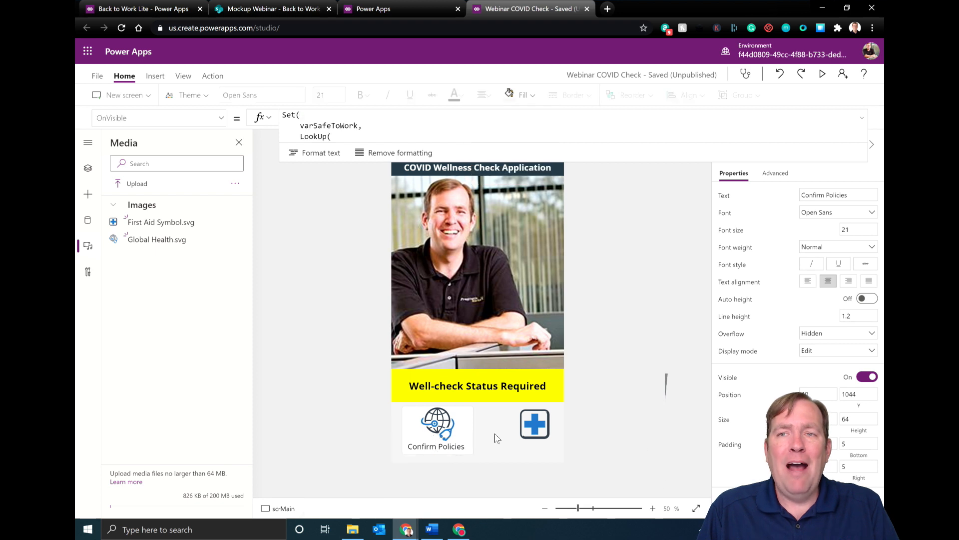
- Duplicate the white button and its Confirm Policies label, and place the copies over the First Aid icon at X 376
left_click(468, 426)
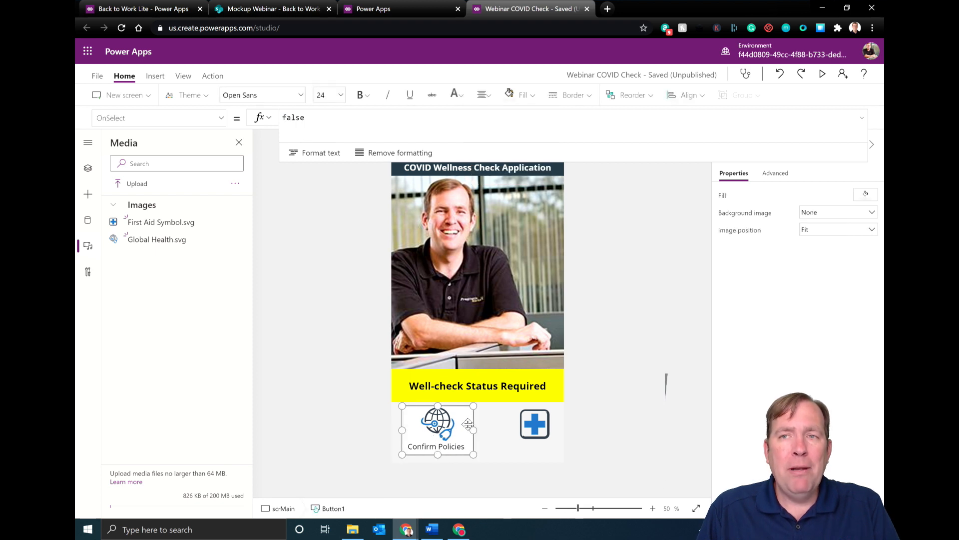
left_click(452, 446, "ctrl")
left_click(453, 446, "ctrl")
left_click(472, 424, "ctrl")
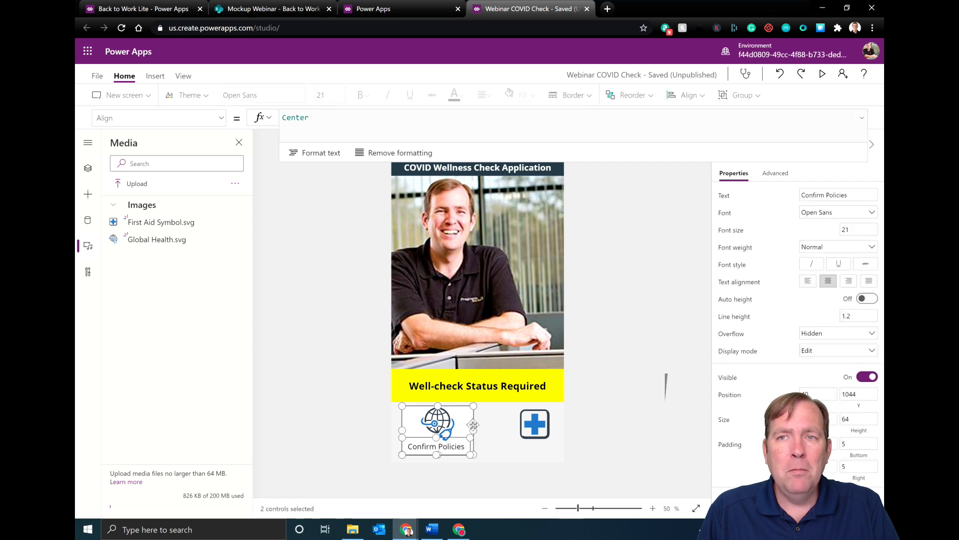
key("ctrl+c")
key("ctrl+v")
left_click_drag(473, 425, 552, 419)
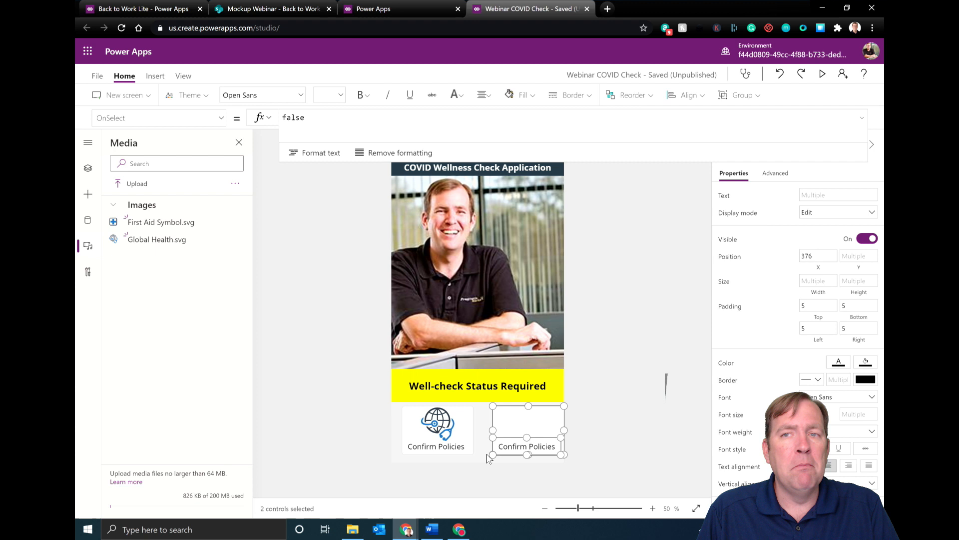
- Group the Global Health icon with its white button and Confirm Policies label
left_click(435, 425)
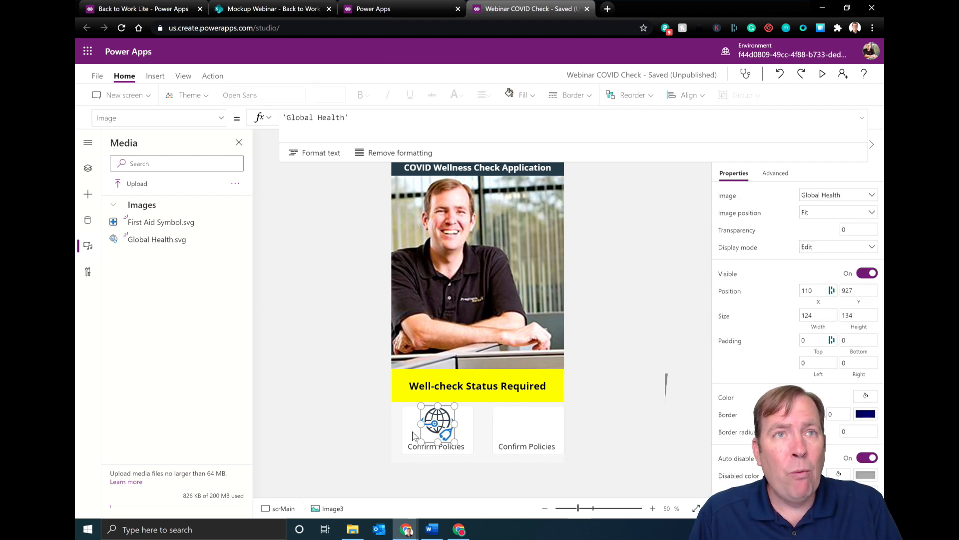
left_click(88, 168)
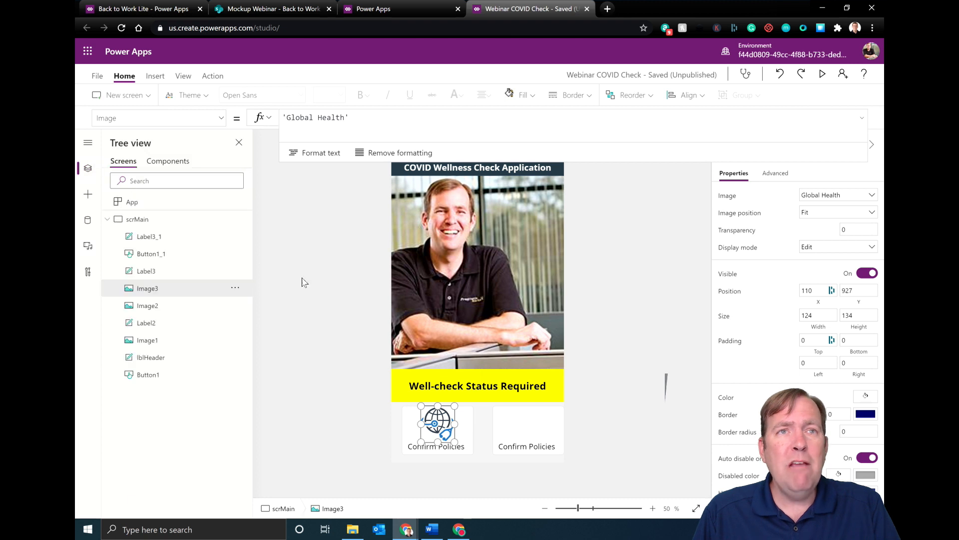
left_click(416, 439, "shift")
left_click(413, 445, "shift")
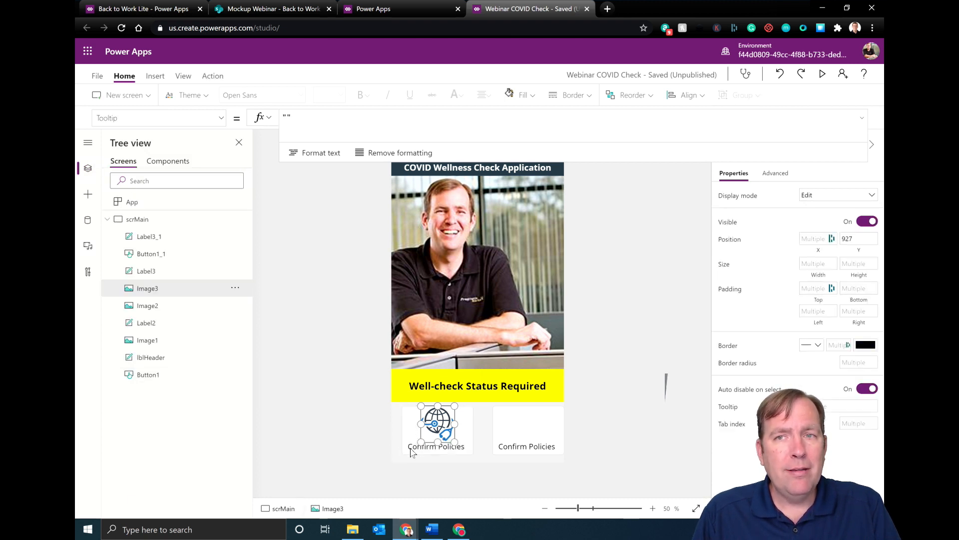
left_click(411, 447, "shift")
left_click(408, 426, "shift")
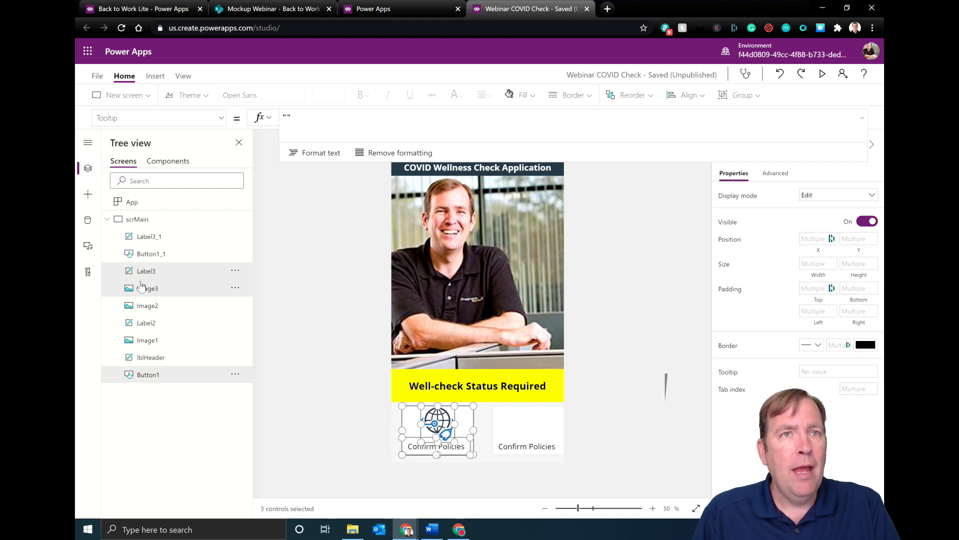
right_click(409, 419)
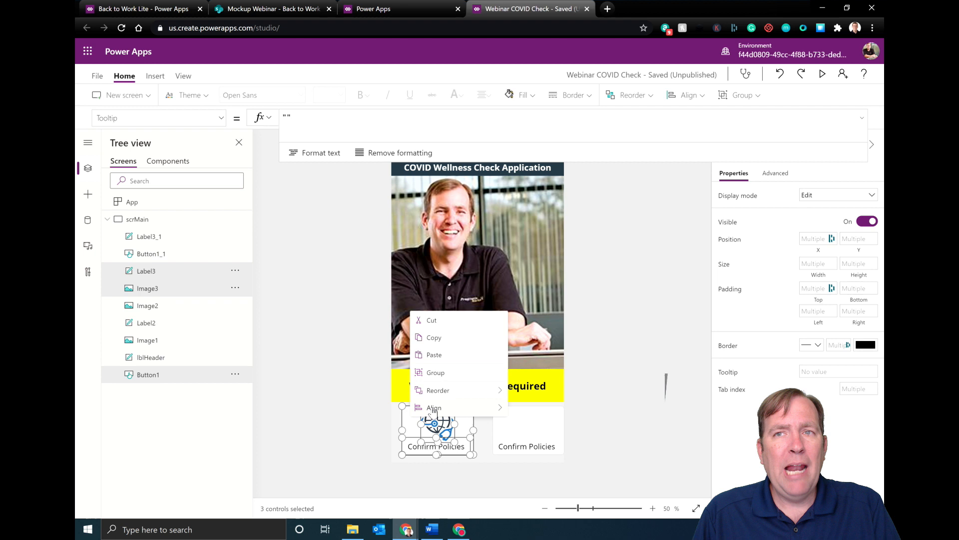
left_click(445, 373)
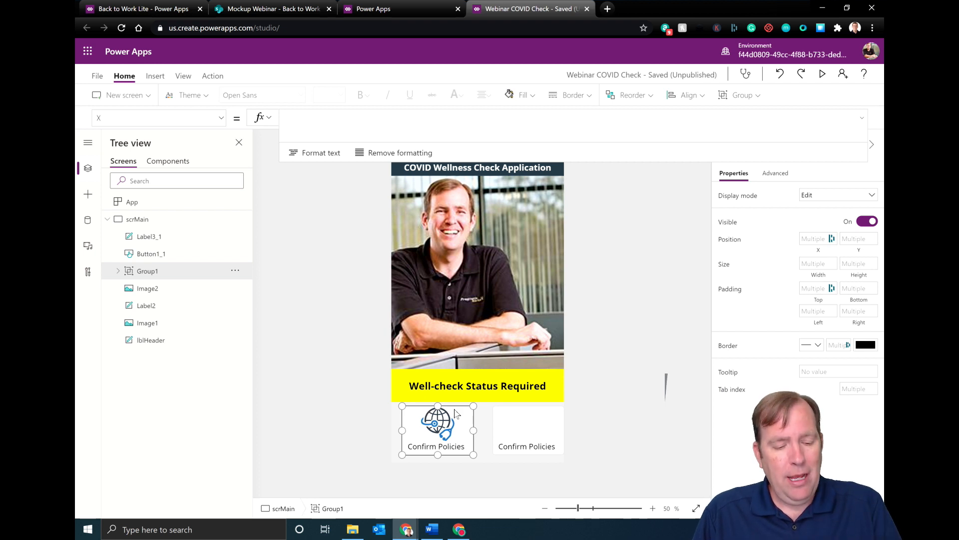
key("alt")
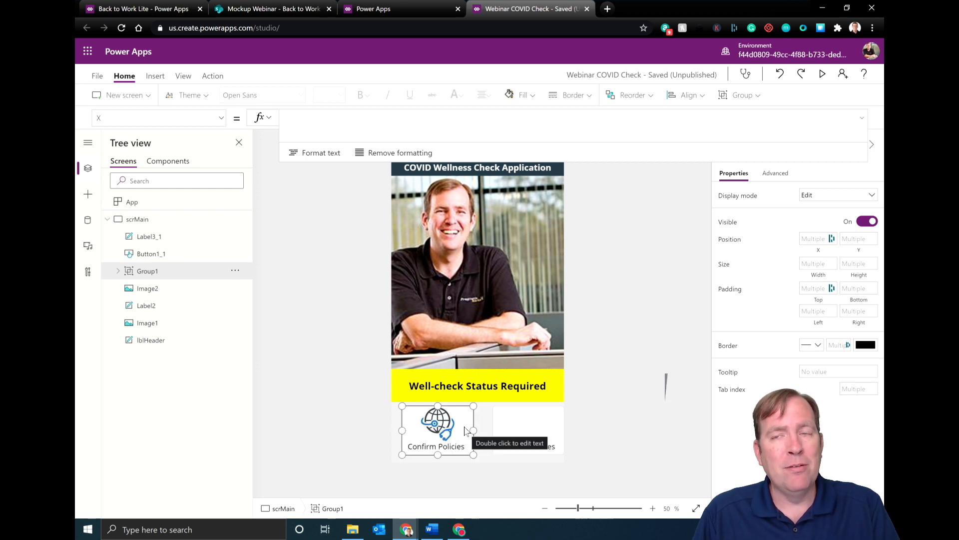
- Send the copied white button to the back behind the First Aid icon, and nudge the copied label slightly left
left_click(529, 431)
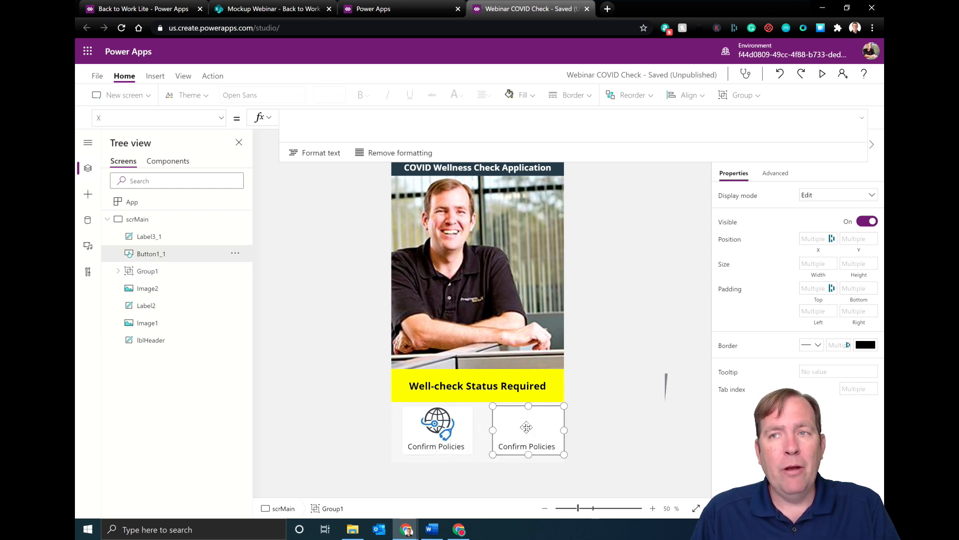
right_click(551, 428)
mouse_move(575, 399)
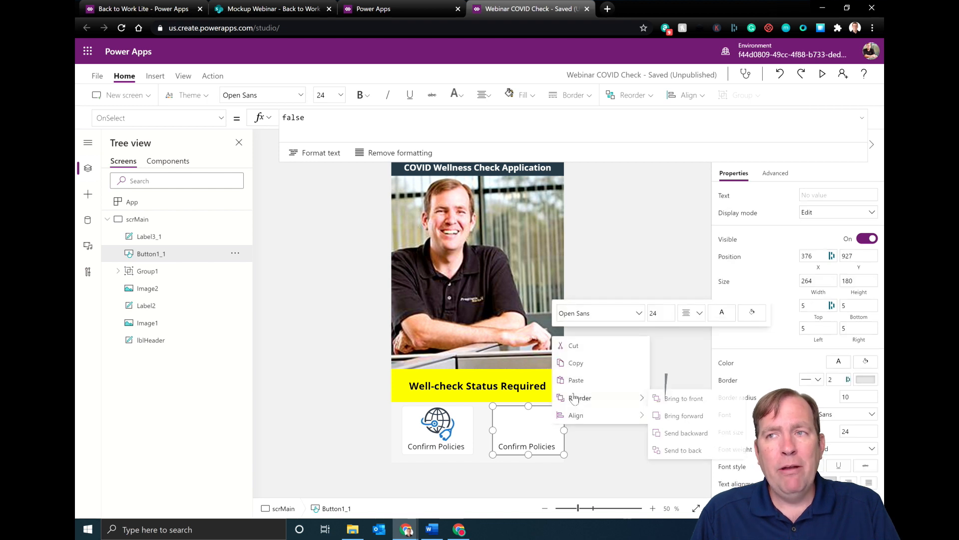
left_click(682, 450)
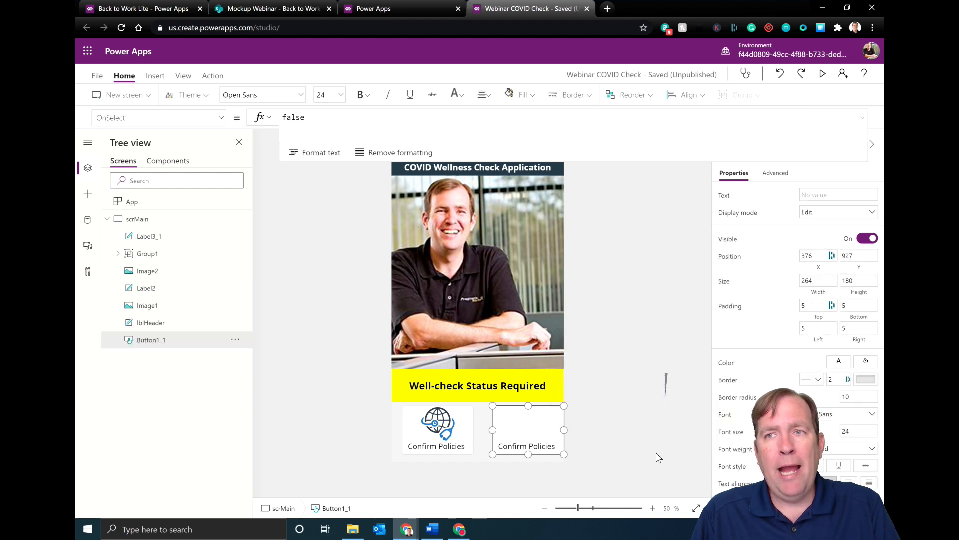
left_click(574, 444)
mouse_move(553, 442)
left_mouse_down()
mouse_move(533, 445)
mouse_move(551, 440)
left_mouse_up()
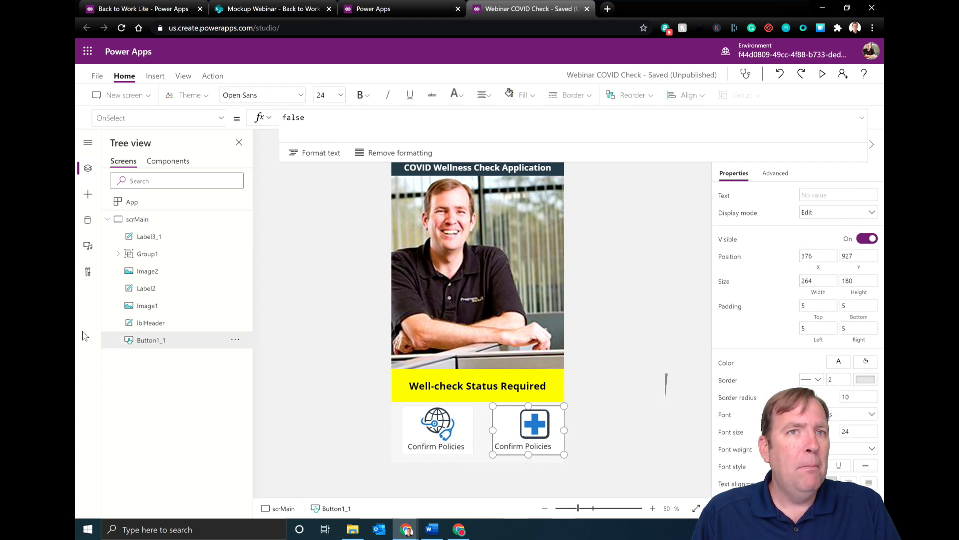
- Center the First Aid icon and its Confirm Policies label on the white button behind them
left_click(147, 307)
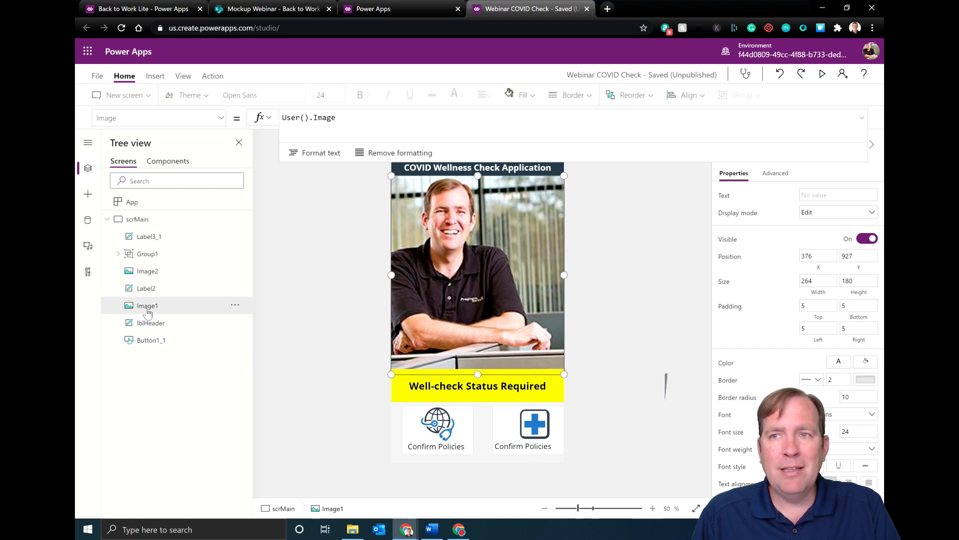
left_click(148, 274)
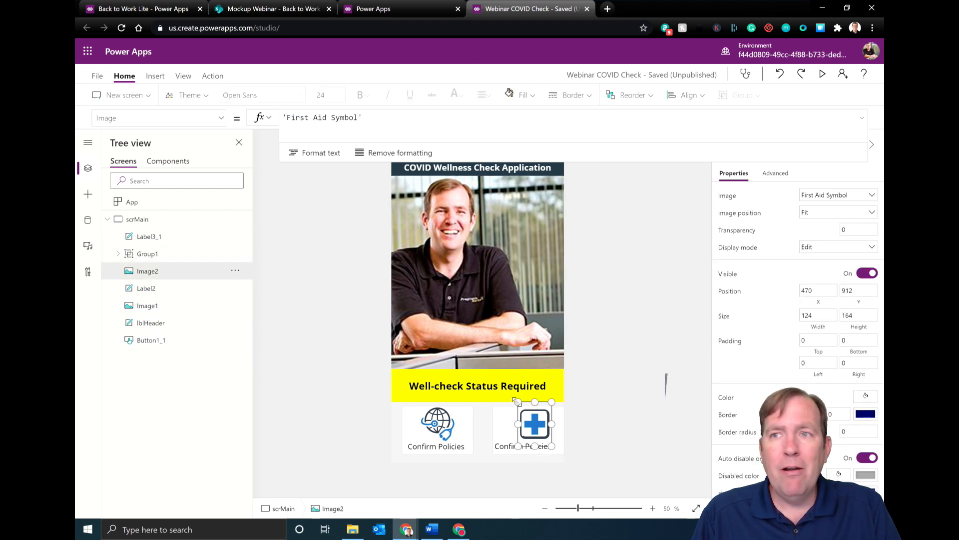
left_click_drag(535, 424, 507, 448)
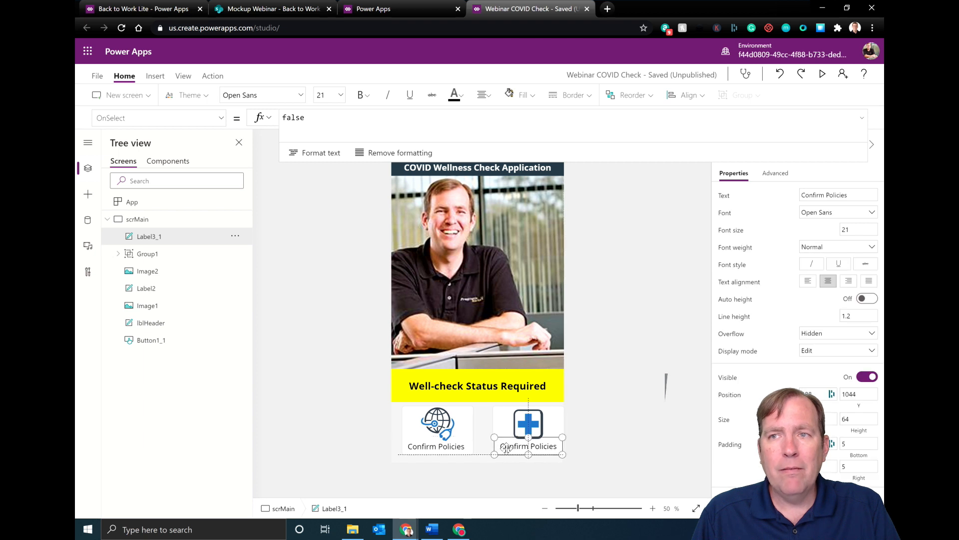
- Group the First Aid icon with its Confirm Policies label and white button
left_click(528, 429, "shift")
left_click(501, 425)
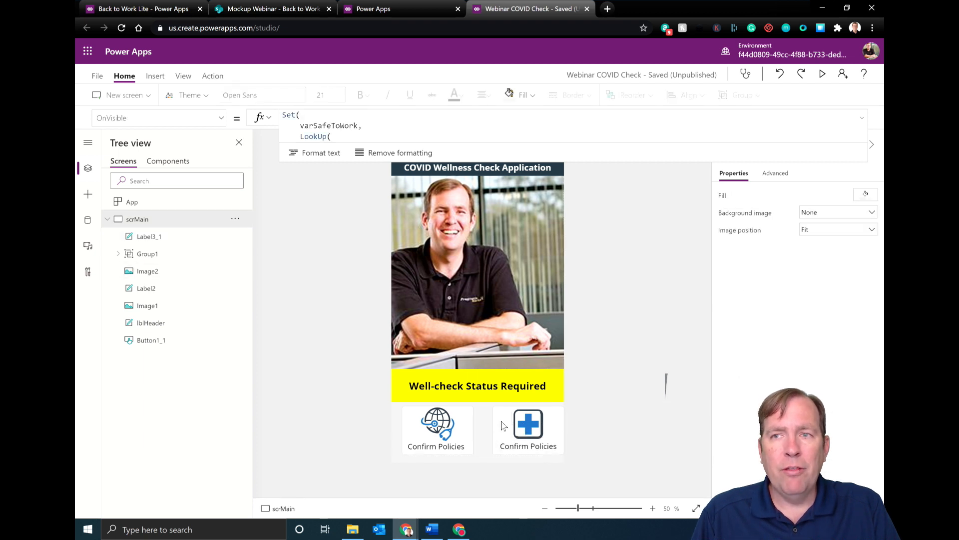
left_click(517, 445)
left_click(528, 424, "shift")
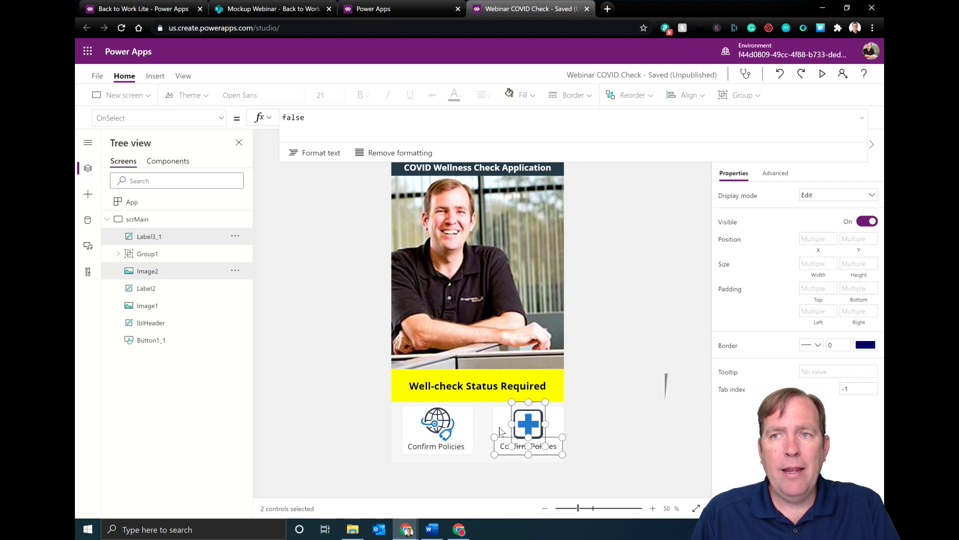
left_click(500, 427, "shift")
right_click(501, 427)
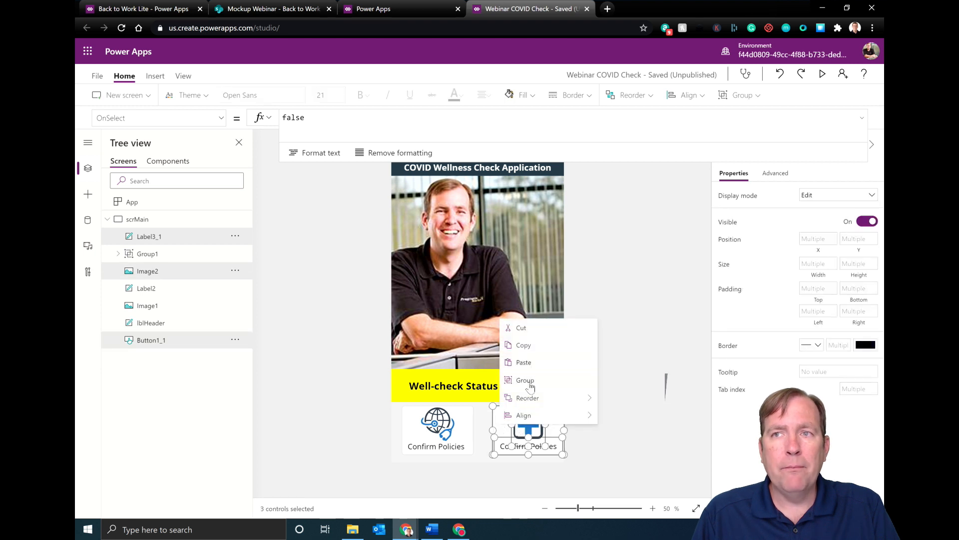
left_click(537, 410)
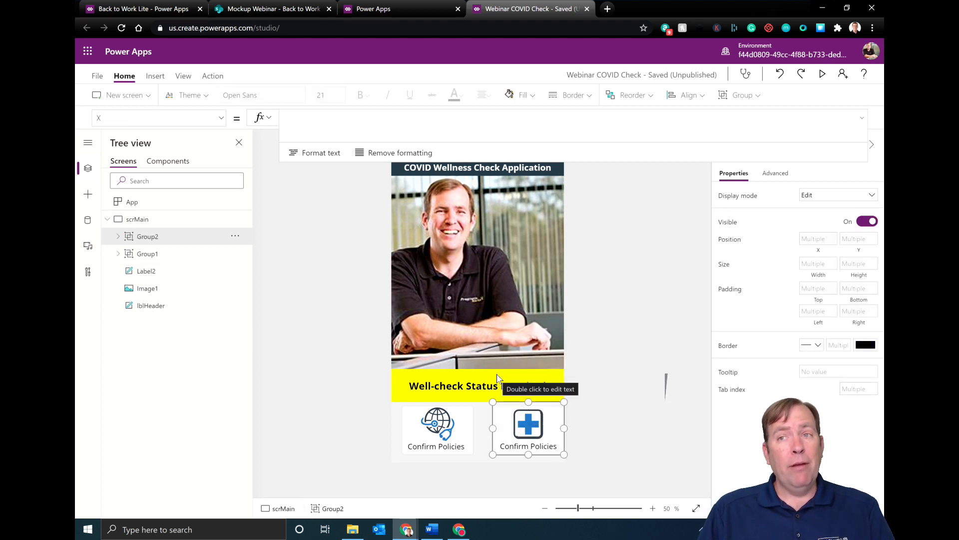
- Shift the First Aid icon within its group to X 434, and its white button to X 364, Y 919
left_click(527, 429)
left_click_drag(527, 429, 533, 429)
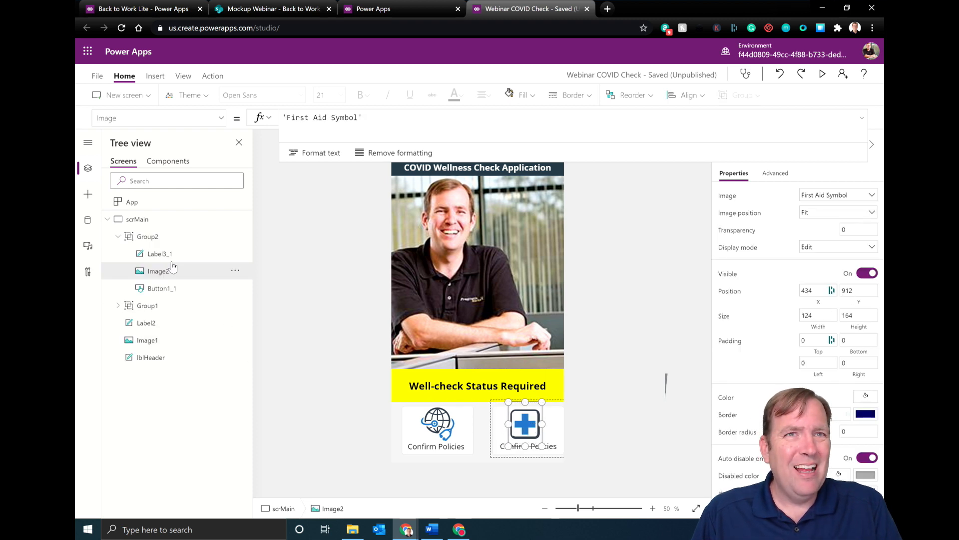
left_click(163, 237)
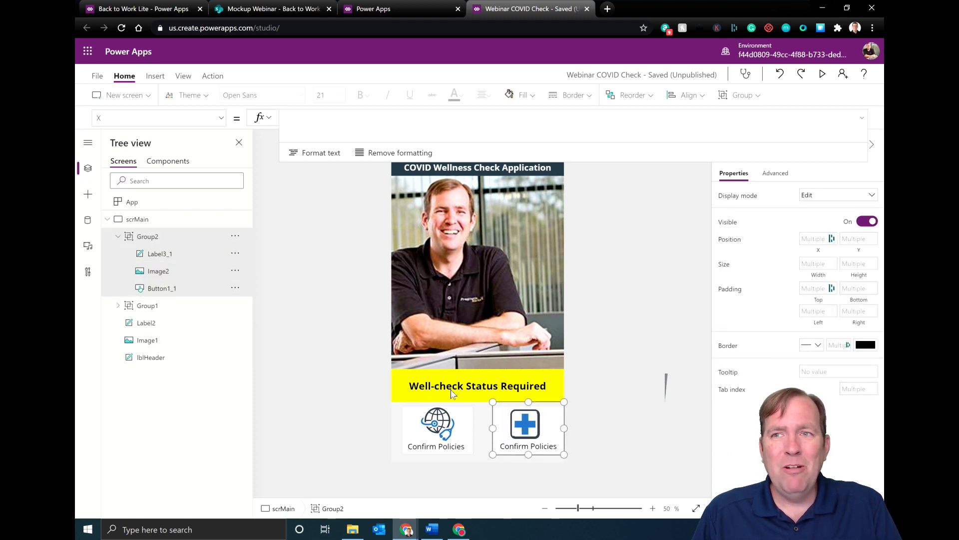
left_click(500, 424)
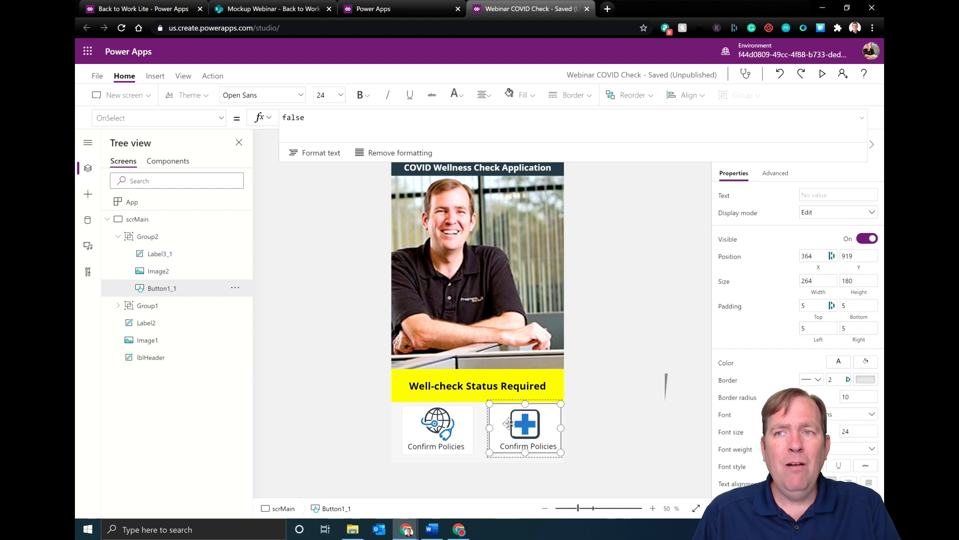
left_click(668, 456)
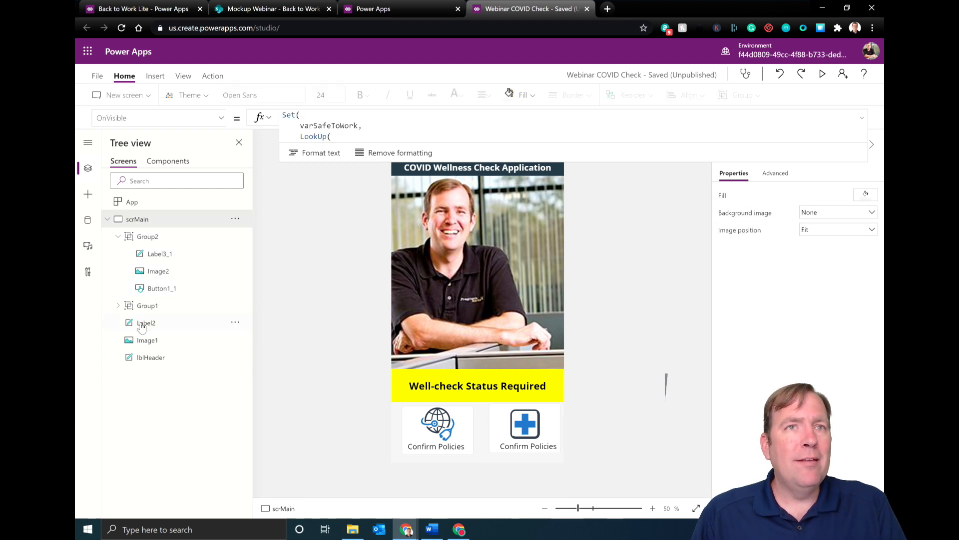
- Rename the First Aid group as grpStatus and the Global Health group as grpPolicies
left_click(164, 239)
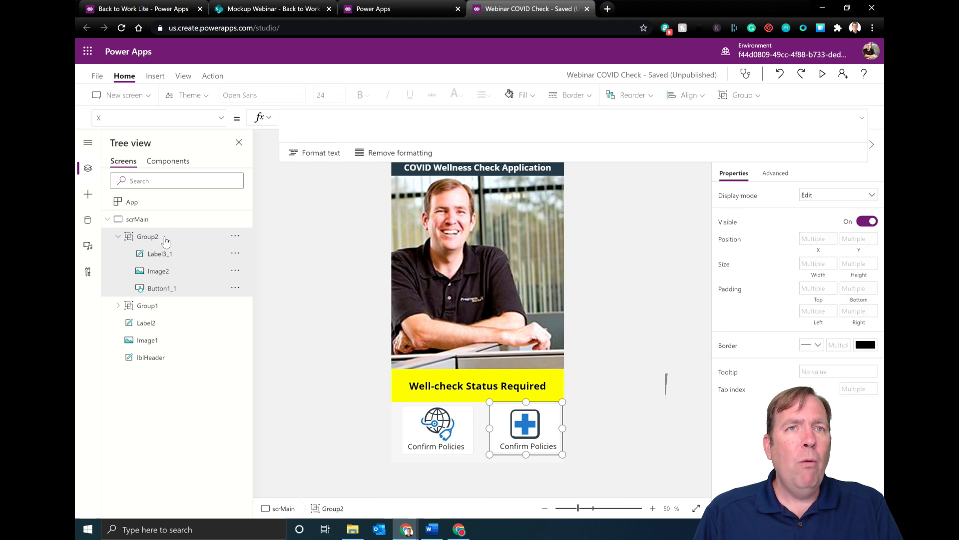
double_click(165, 239)
type("grp")
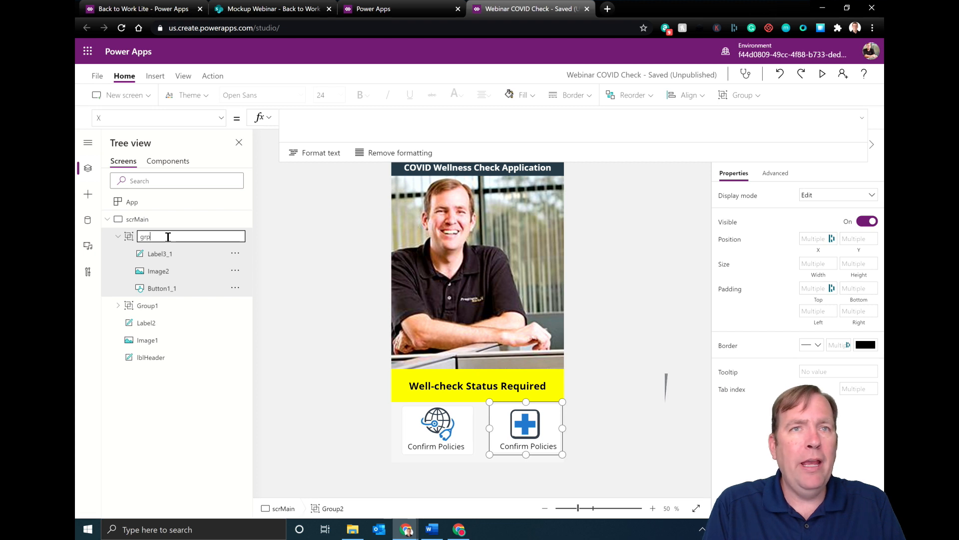
type("Status")
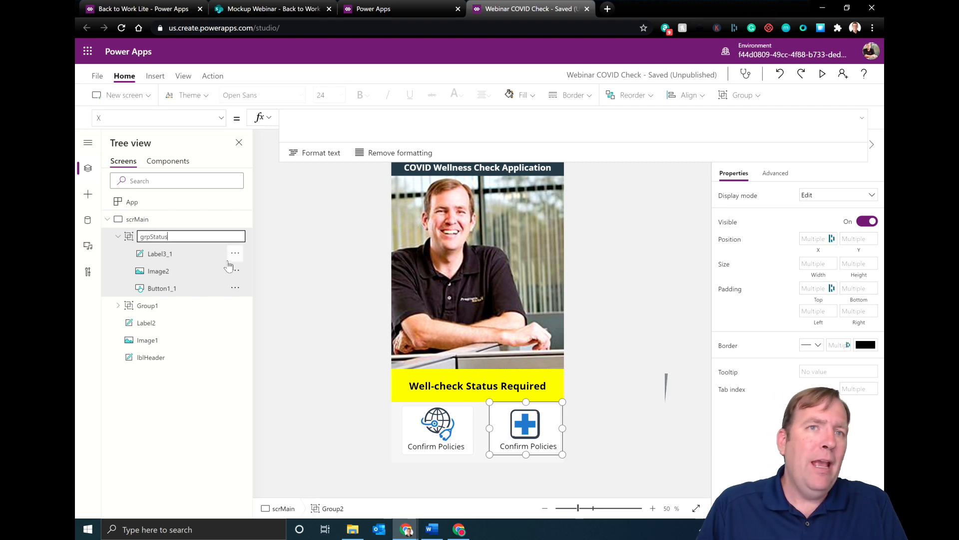
double_click(175, 304)
type("grpPolicies")
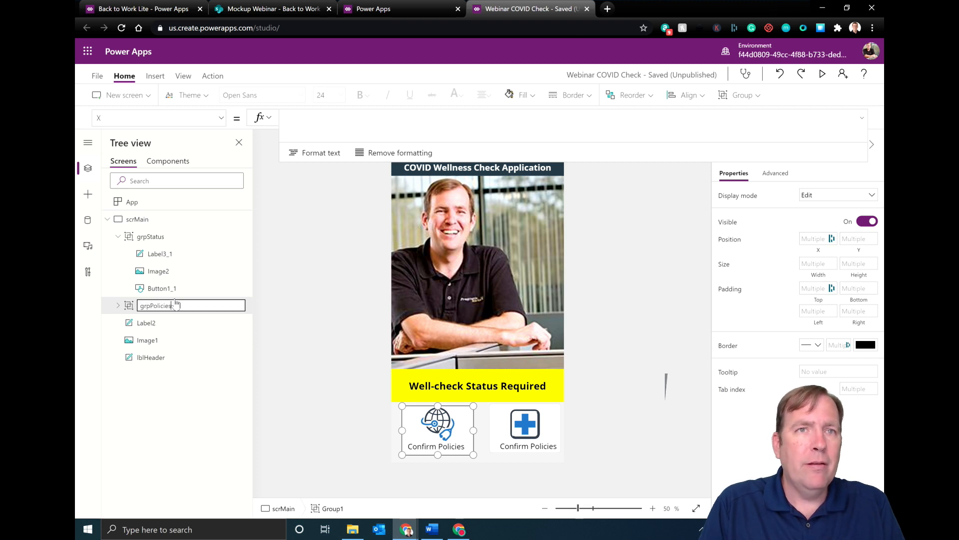
key("Return")
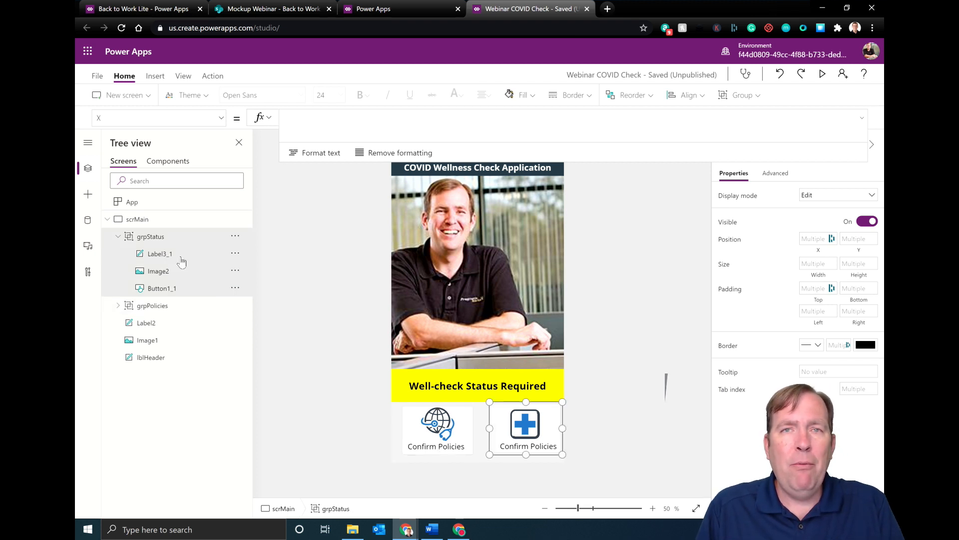
- Change the text of the label under the First Aid icon to Well-Check
left_click(169, 255)
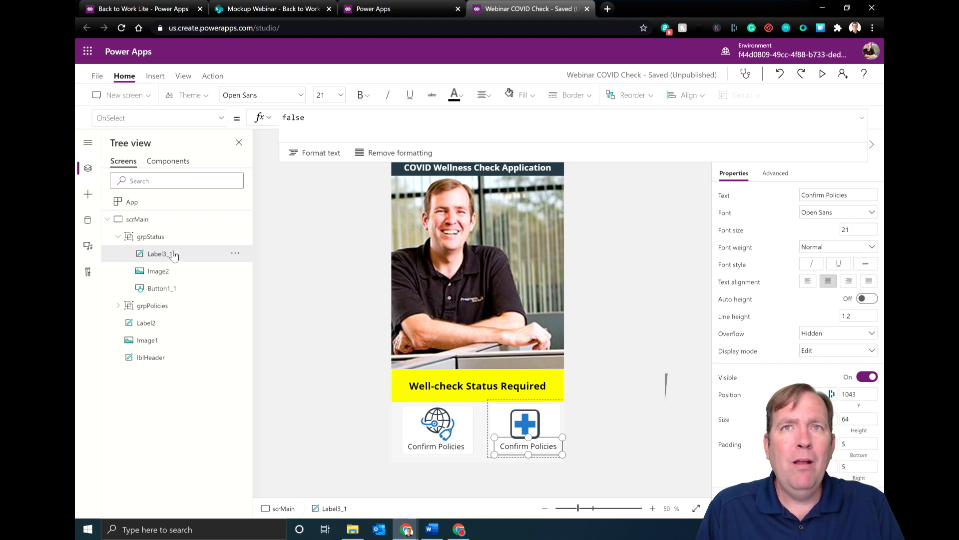
double_click(533, 447)
type("St")
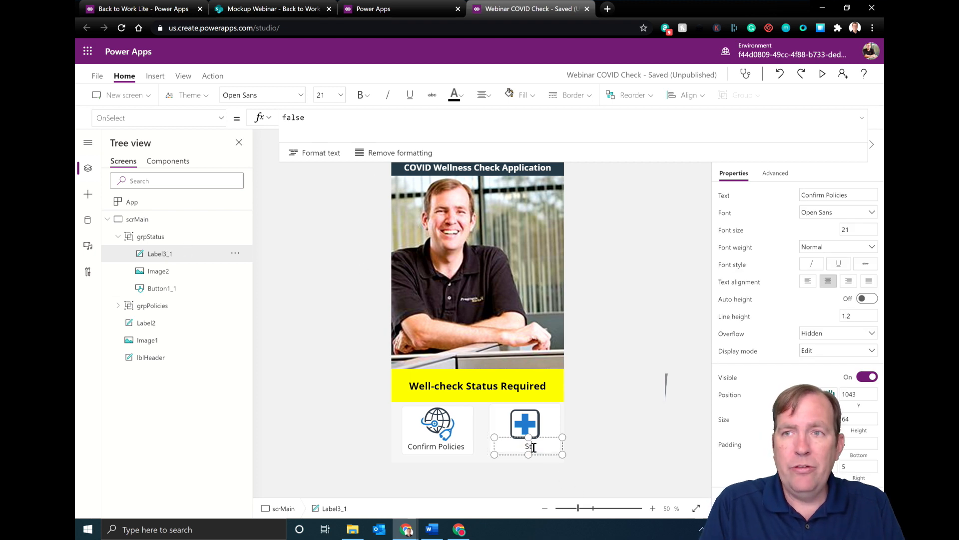
type("atuWell c")
type("-Check")
left_click(598, 338)
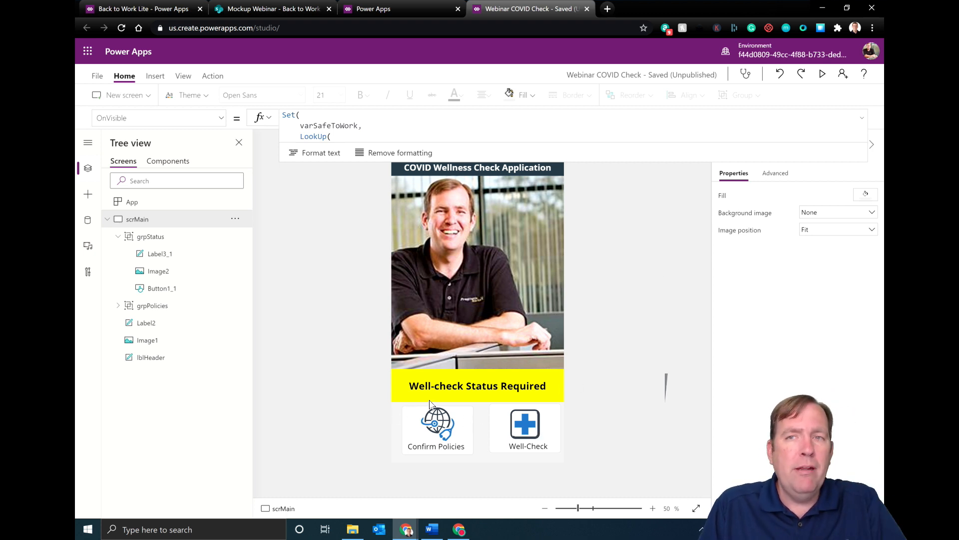
- Select the grpPolicies group and copy the varAckComplete If formula for DisplayMode from the Word solution document
left_click(460, 431)
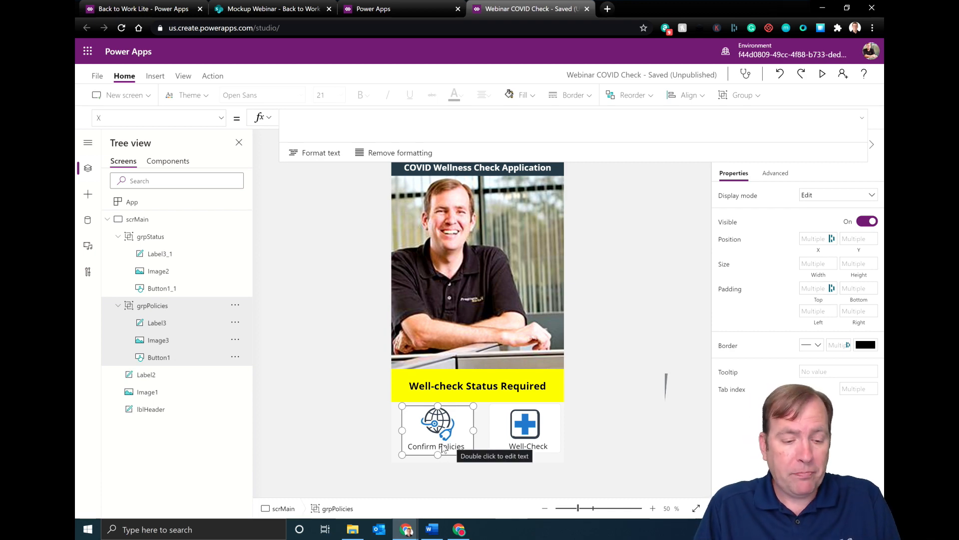
key("alt+Tab")
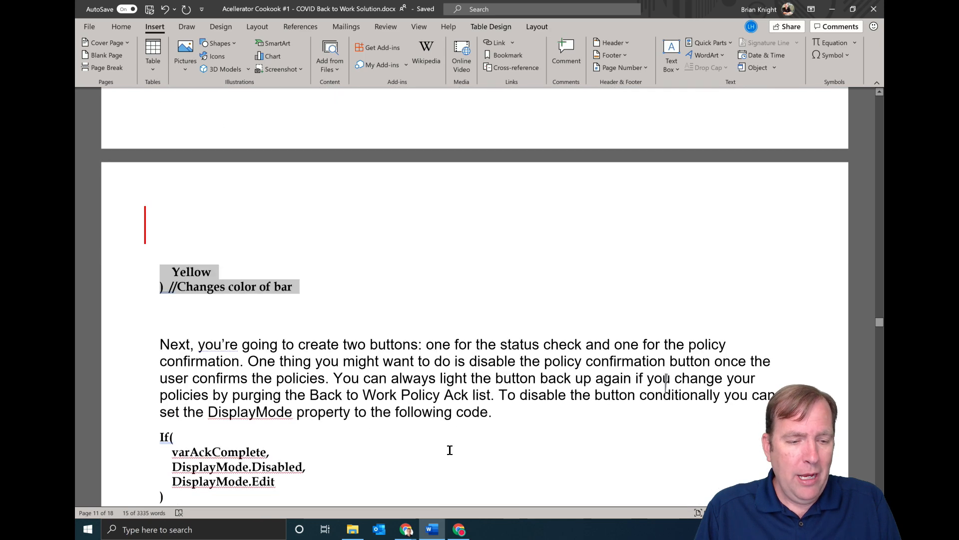
scroll(445, 449, "down", 3)
left_click_drag(169, 374, 156, 318)
key("ctrl+c")
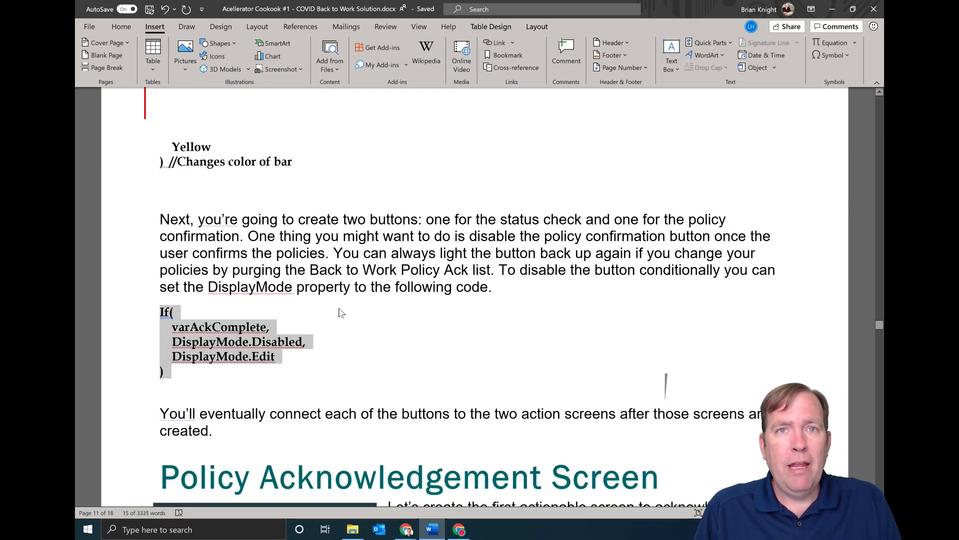
key("alt+Tab")
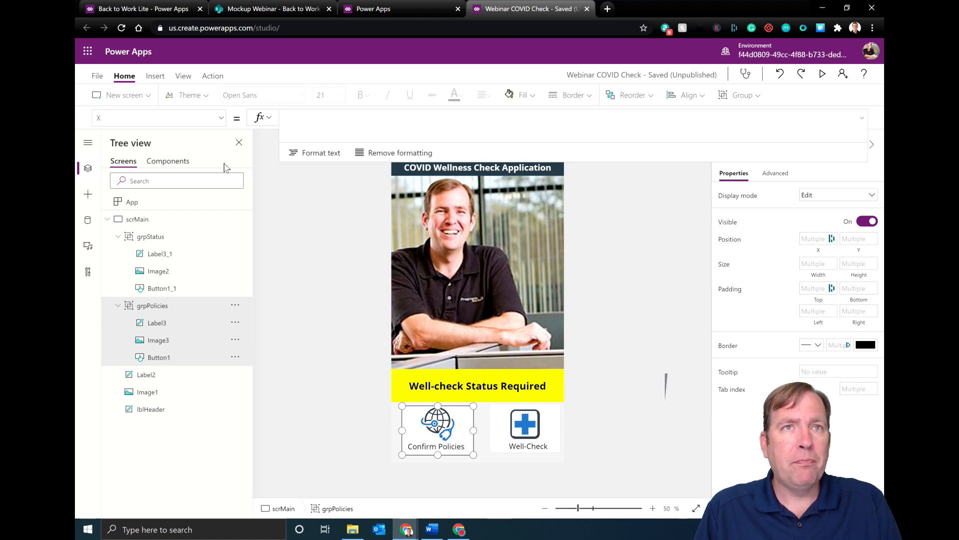
- Set the DisplayMode of grpPolicies to the copied formula If(varAckComplete, DisplayMode.Disabled, DisplayMode.Edit), and collapse the formula bar
left_click(219, 124)
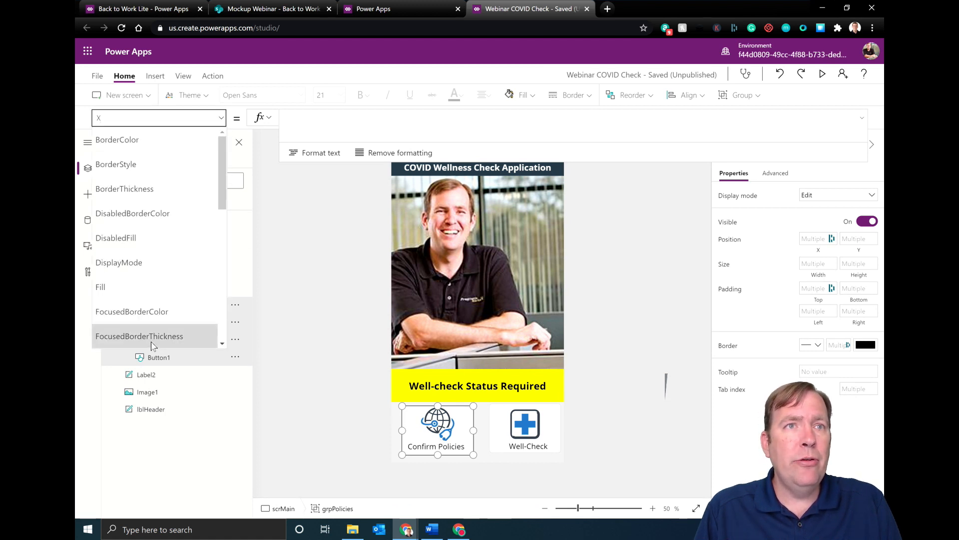
left_click(131, 264)
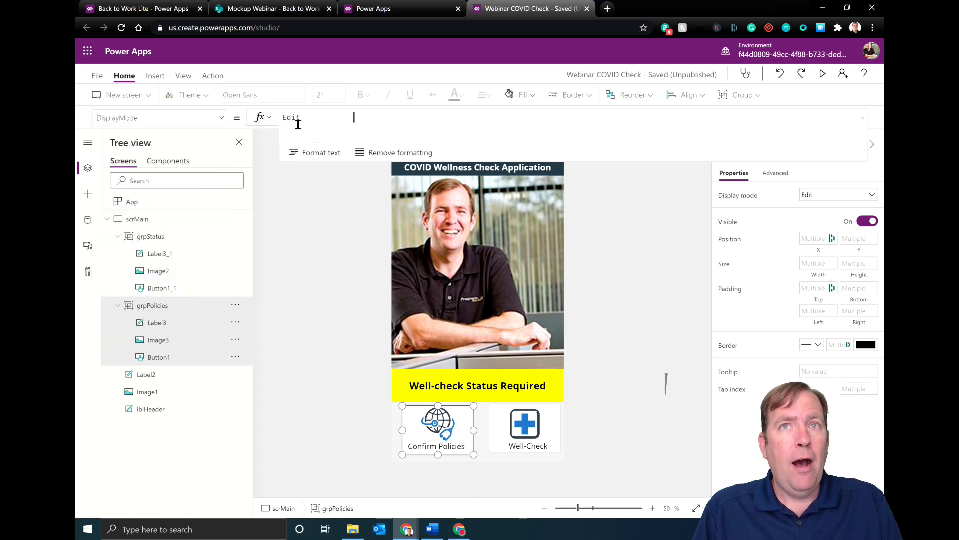
left_click_drag(298, 124, 278, 128)
key("ctrl+v")
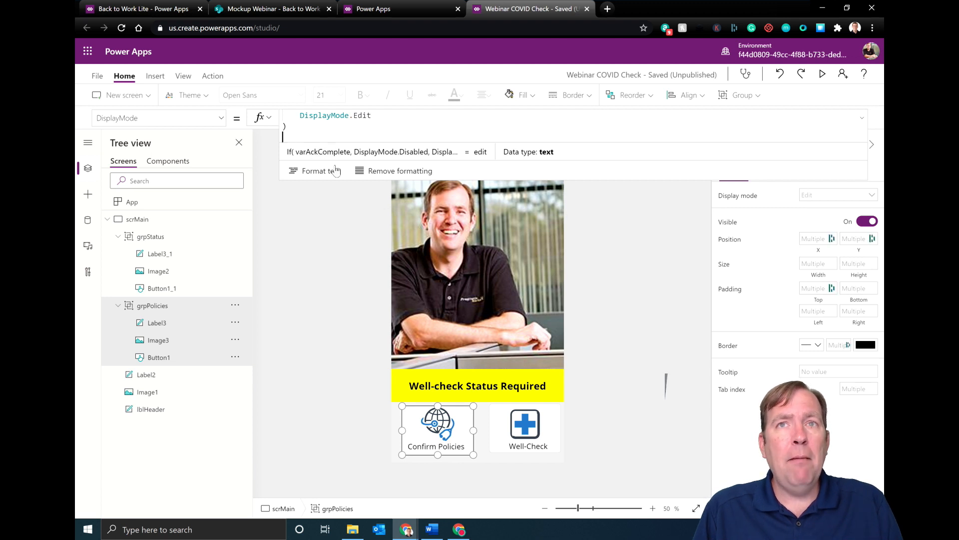
left_click_drag(334, 178, 322, 196)
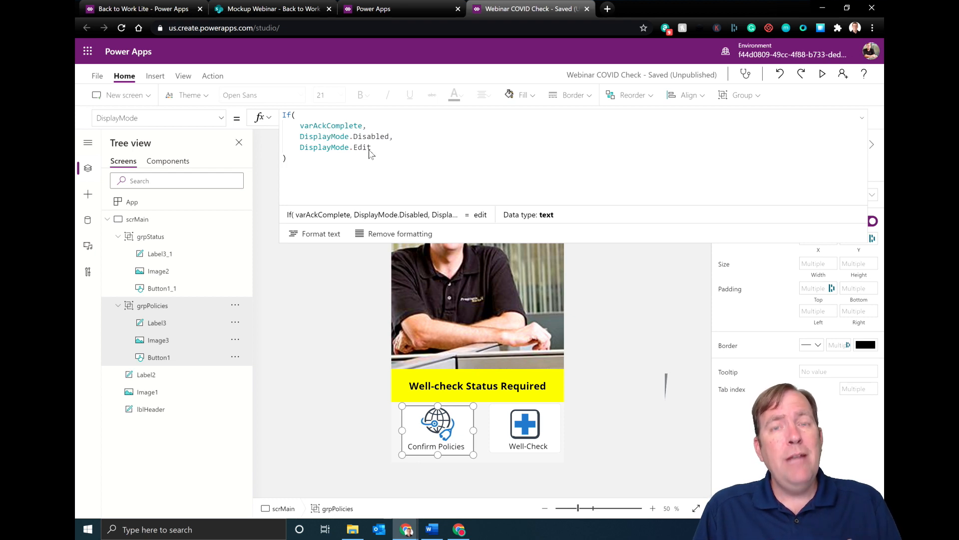
left_click(333, 326)
left_click(862, 118)
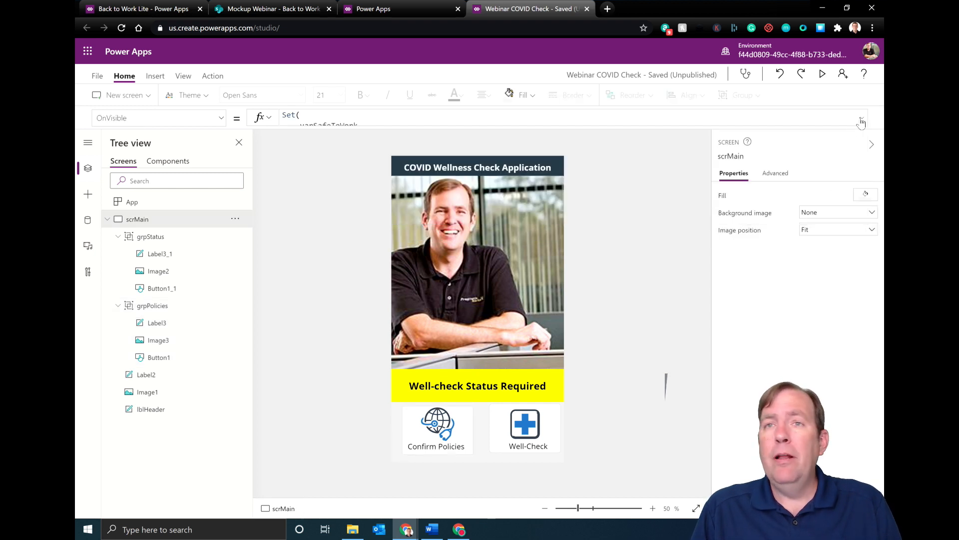
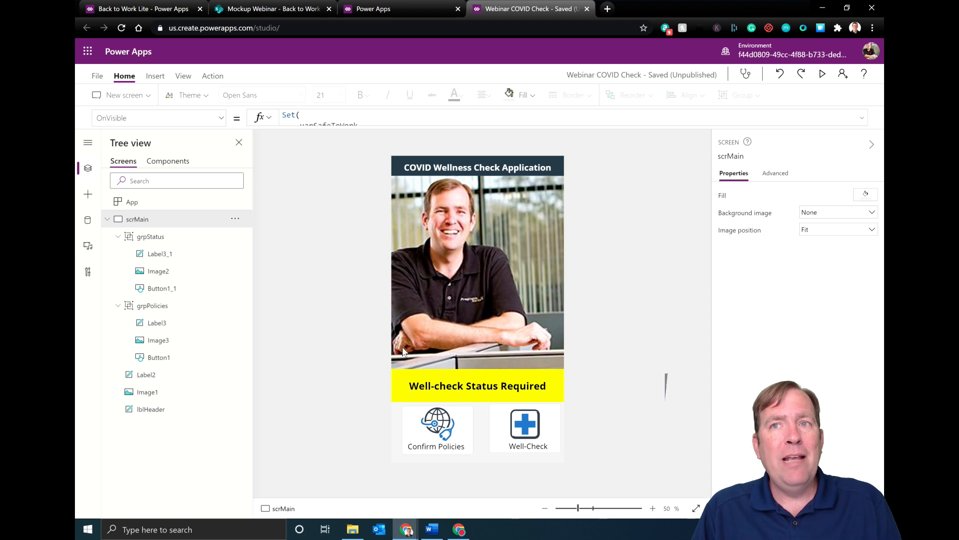
- Examine the finished Back to Work Lite app's main screen for reference, and return to the Webinar COVID Check app
key("alt+Tab")
key("Escape")
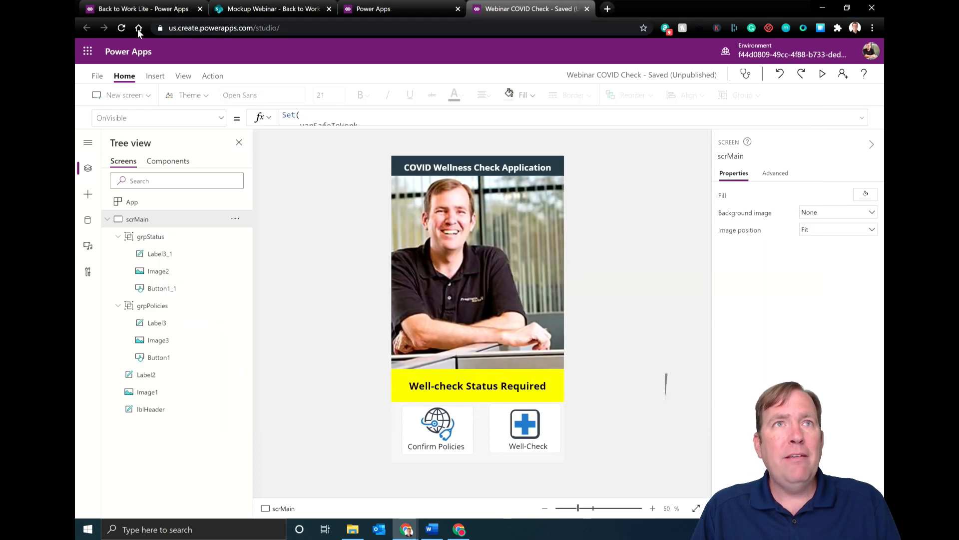
left_click(131, 9)
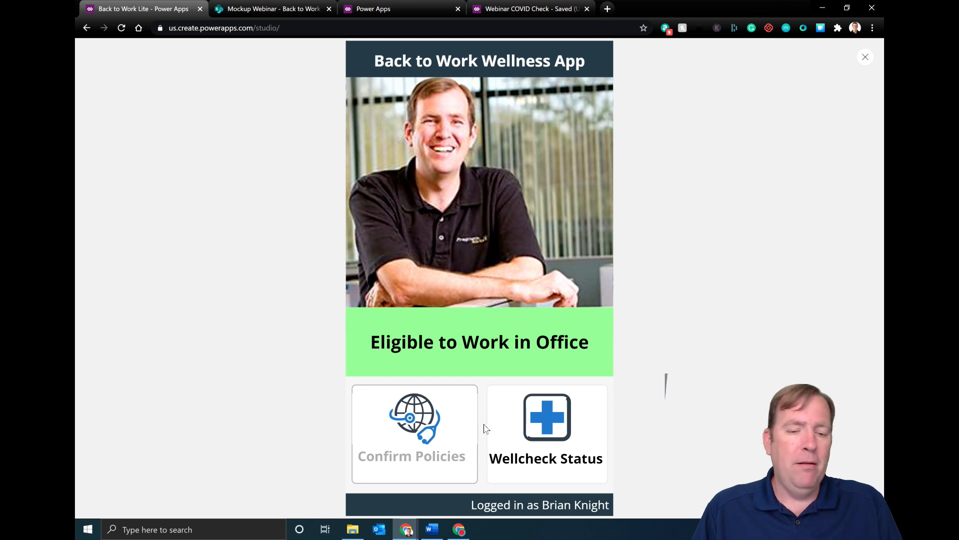
left_click(499, 11)
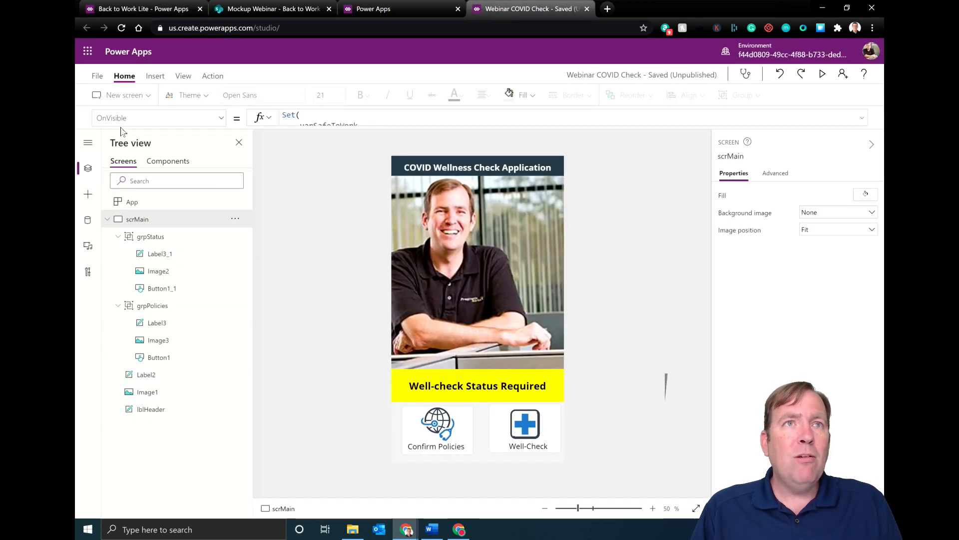
- Add a new blank screen and set its Fill to varBackground
left_click(125, 95)
key("Escape")
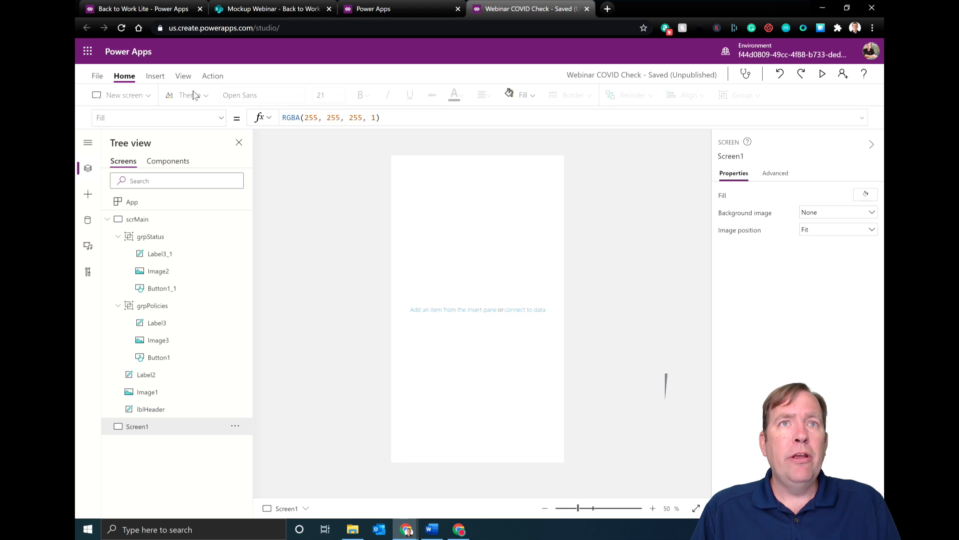
left_click(511, 101)
left_click_drag(380, 118, 279, 118)
type("varBackground")
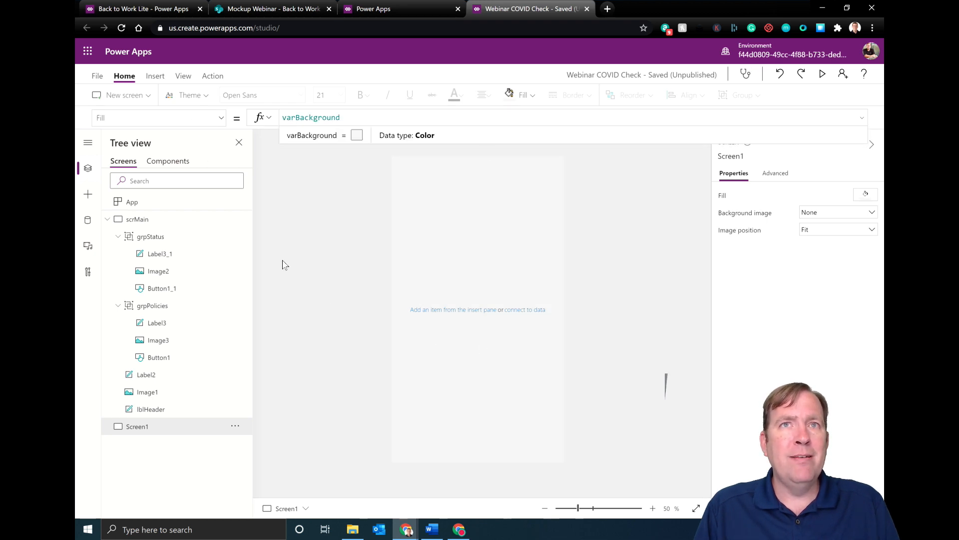
- Add a label to the new blank screen, place it in the upper-left corner and widen it to the full screen width
left_click(155, 76)
left_click(180, 100)
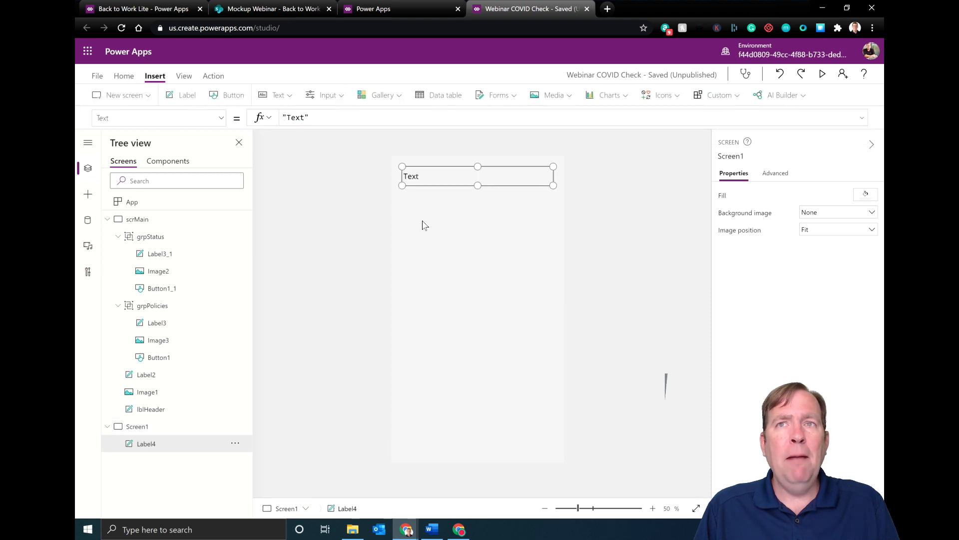
left_click_drag(437, 180, 398, 154)
left_click_drag(541, 176, 565, 178)
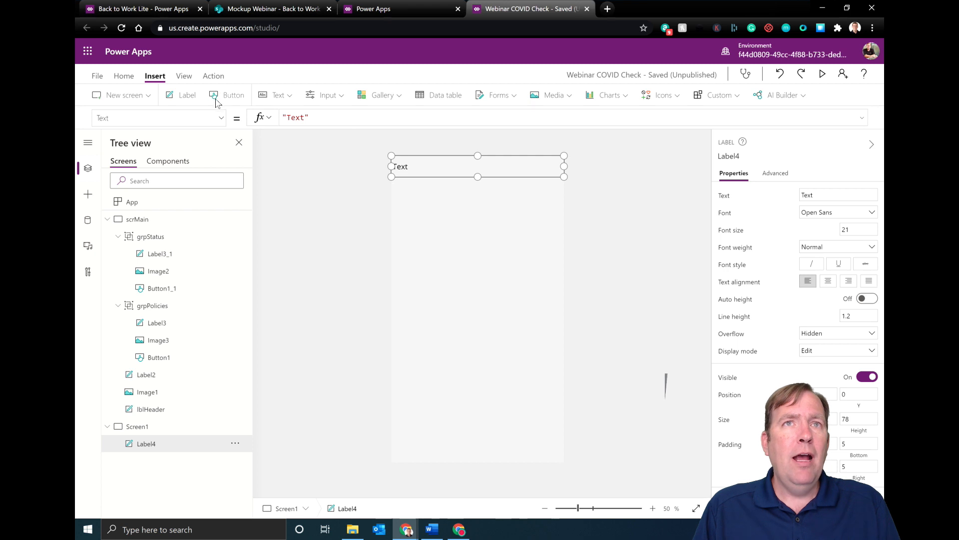
- Set the new header label's text to "Policy Acknoledgement"
double_click(299, 118)
type("Po")
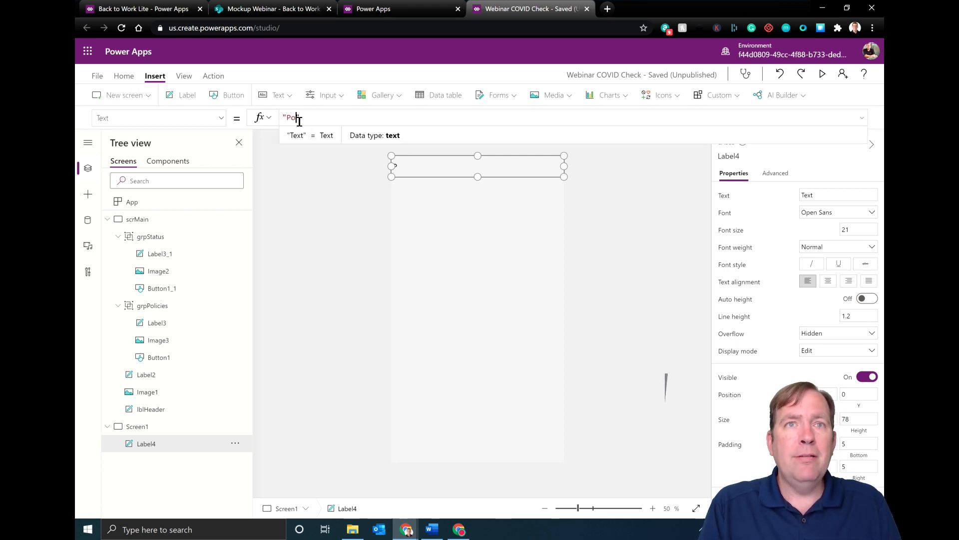
type("licy Acknoledgemnet")
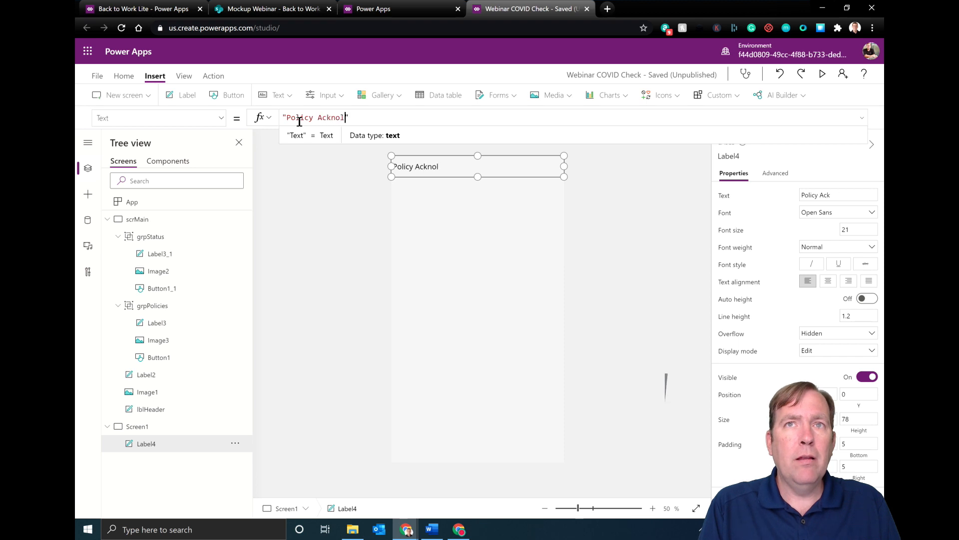
key("BackSpace")
key("BackSpace")
key("BackSpace")
key("BackSpace")
type("ment")
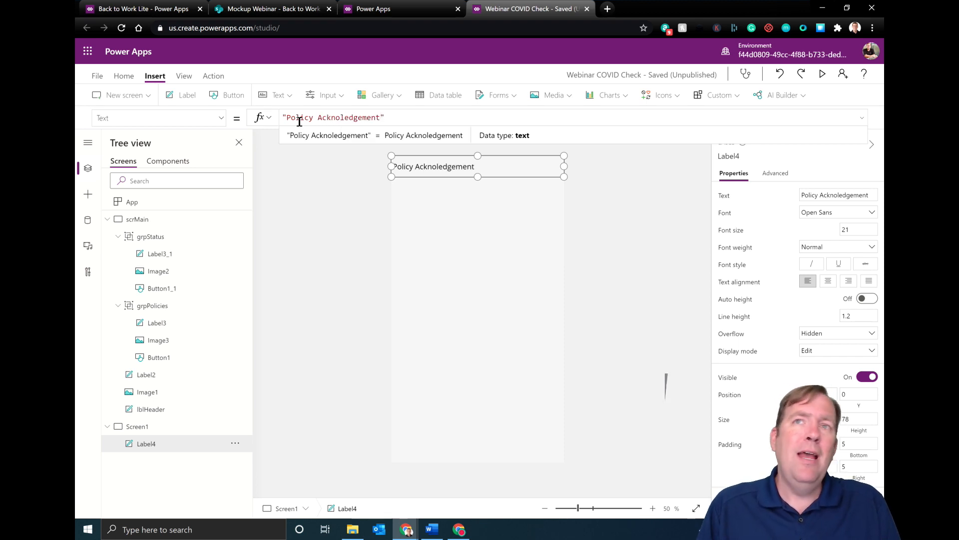
- Center the header label's text and set the label's Fill to varPrimary
left_click(131, 75)
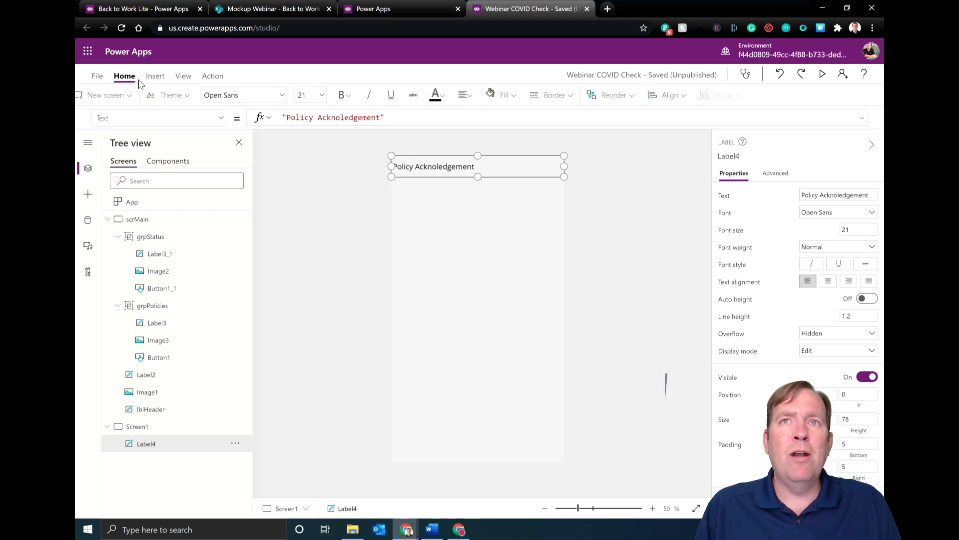
left_click(483, 95)
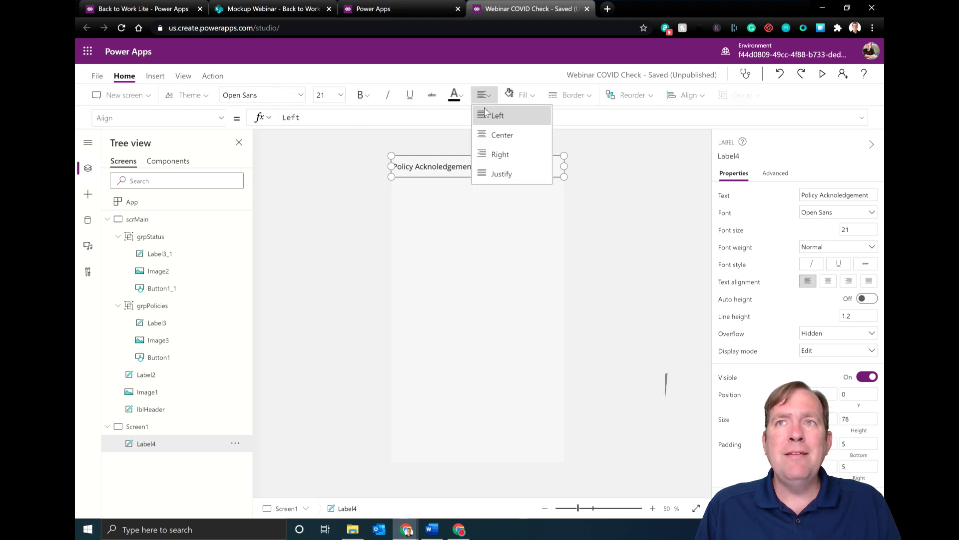
left_click(502, 135)
left_click(520, 95)
left_click_drag(406, 118, 165, 118)
type("varPrimary")
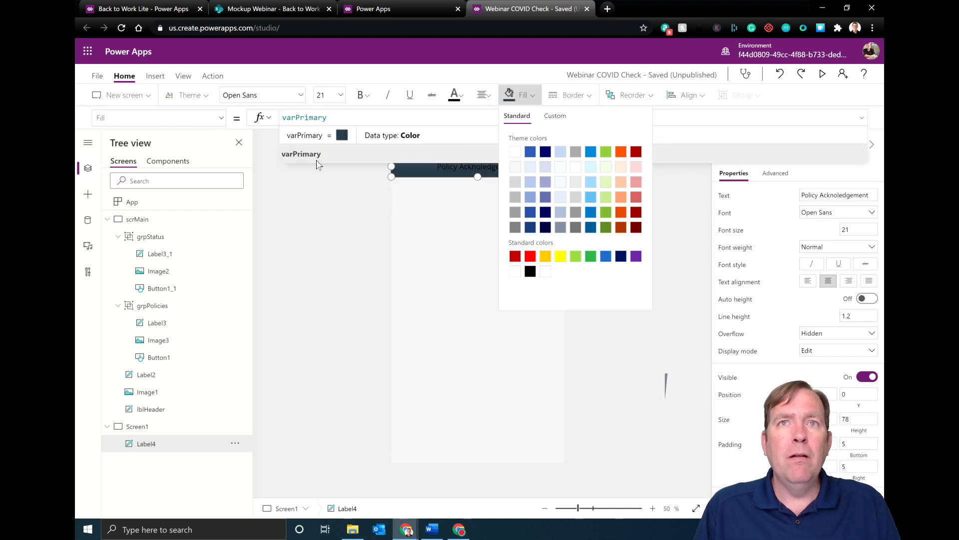
left_click(316, 159)
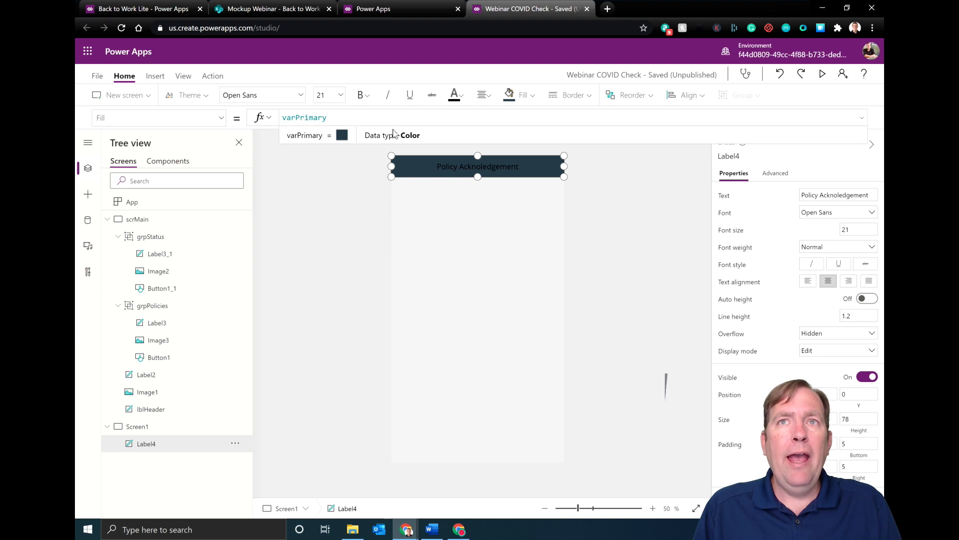
- Format the Policy Acknoledgement header label with white, bold text at font size 28
left_click(455, 95)
left_click(460, 152)
left_click(385, 239)
left_click(447, 167)
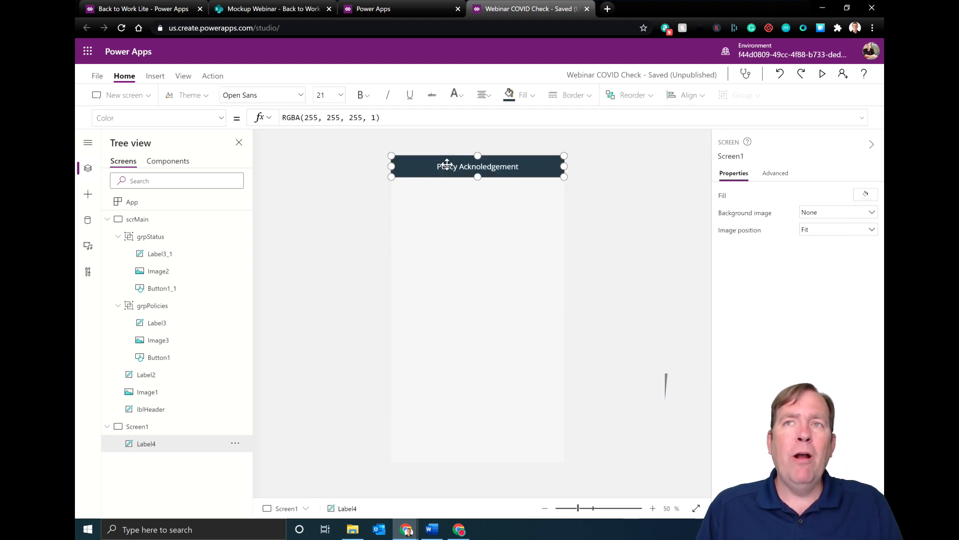
left_click(364, 95)
left_click(378, 115)
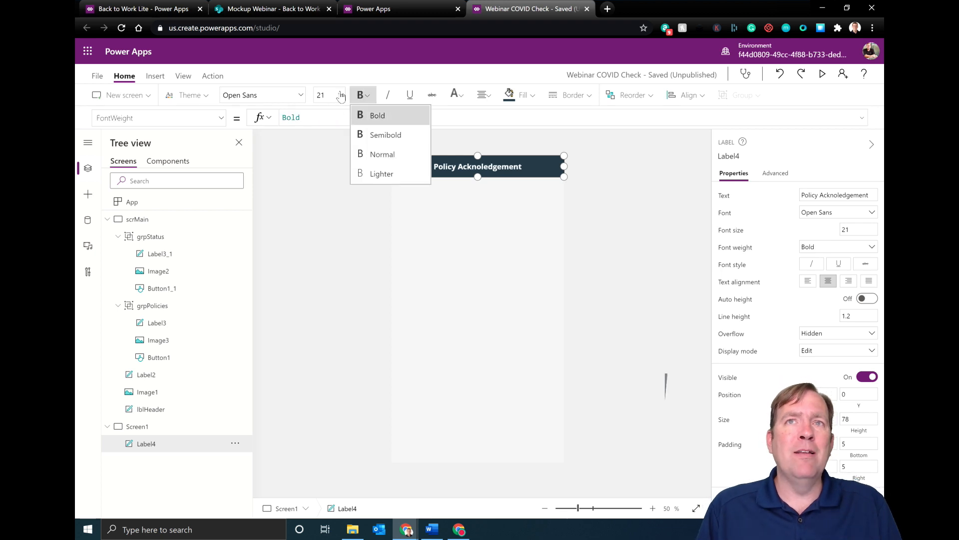
left_click(340, 94)
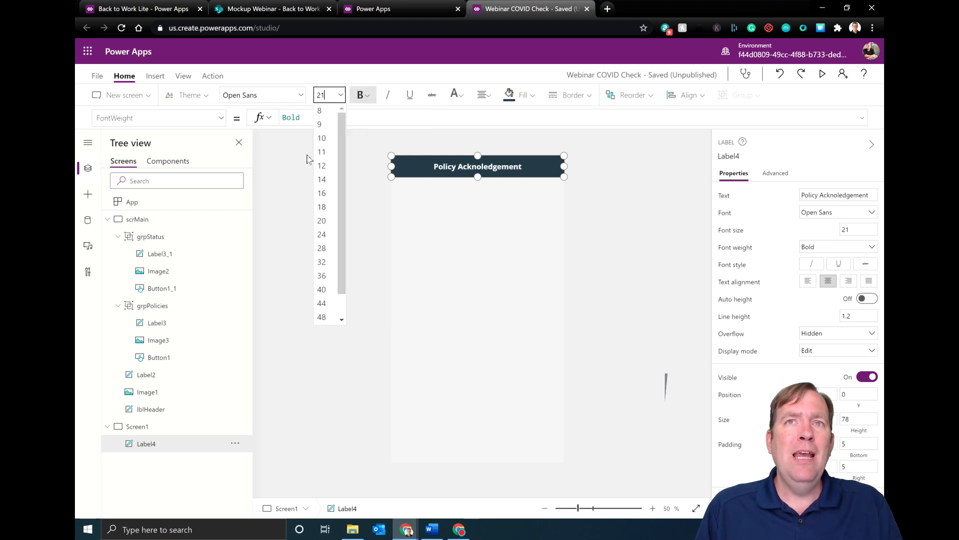
left_click(330, 248)
left_click(364, 242)
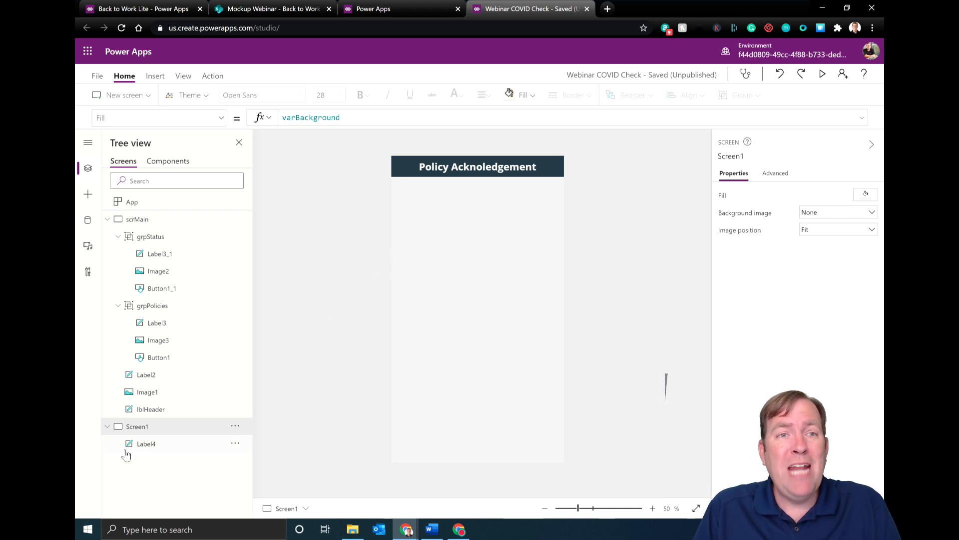
- Copy the policy screen's name from the Word cookbook and rename Screen1 in Power Apps to scrConfirmPolicies
key("alt+Tab")
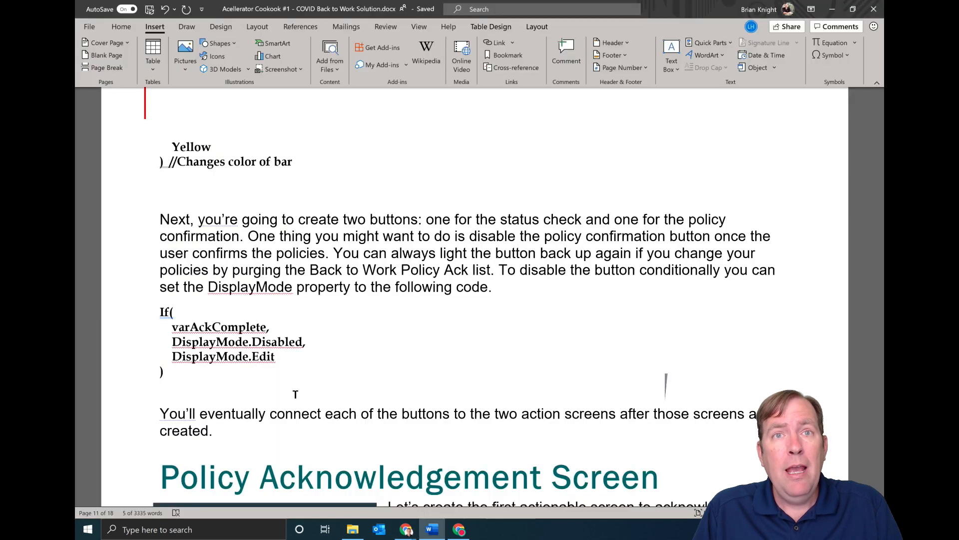
scroll(246, 412, "down", 6)
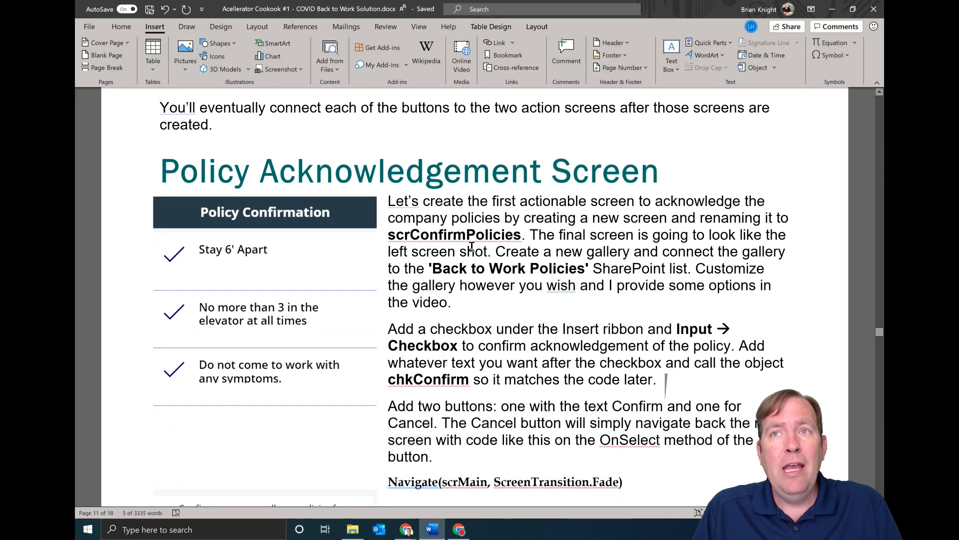
double_click(471, 238)
key("ctrl+c")
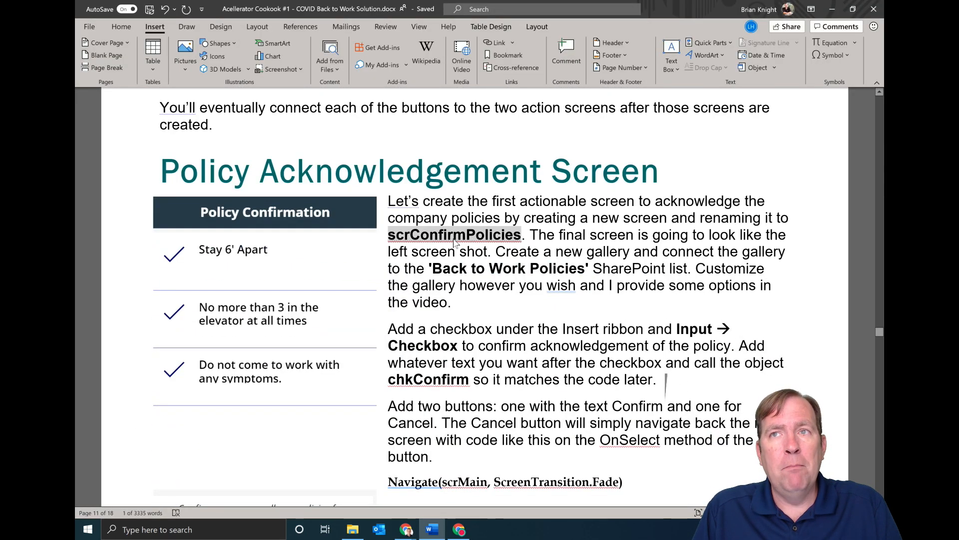
key("alt+Tab")
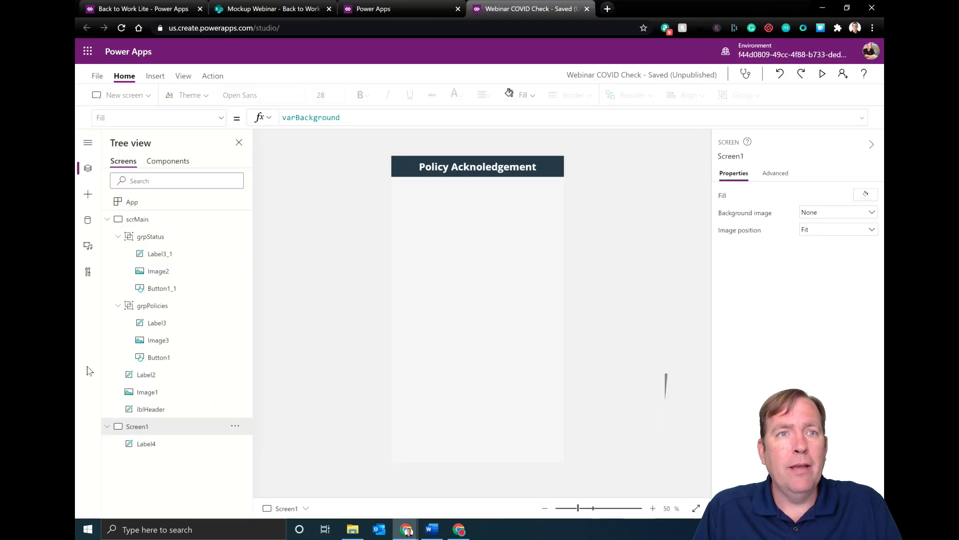
double_click(145, 426)
key("ctrl+v")
key("Return")
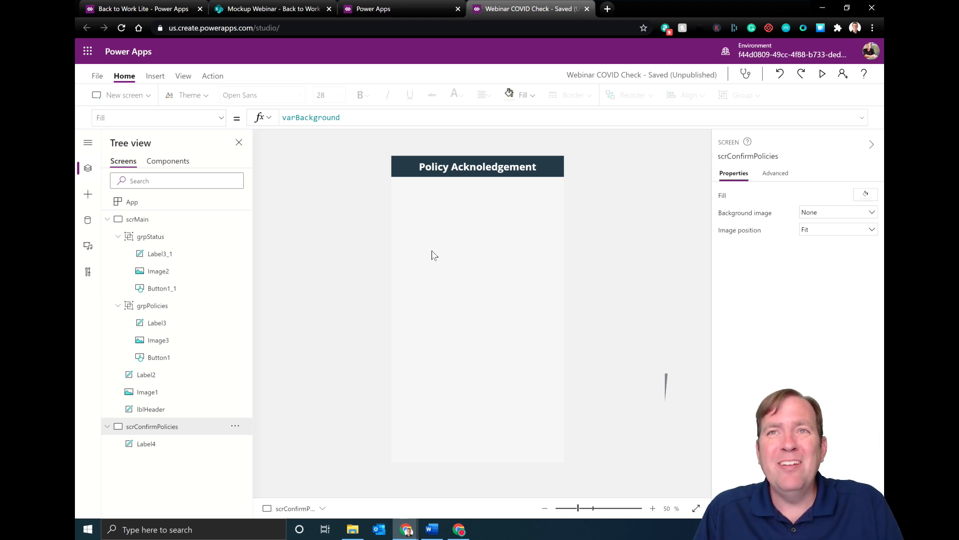
- Insert a blank vertical gallery on scrConfirmPolicies and connect it to the Back to Work Policies list
left_click(154, 76)
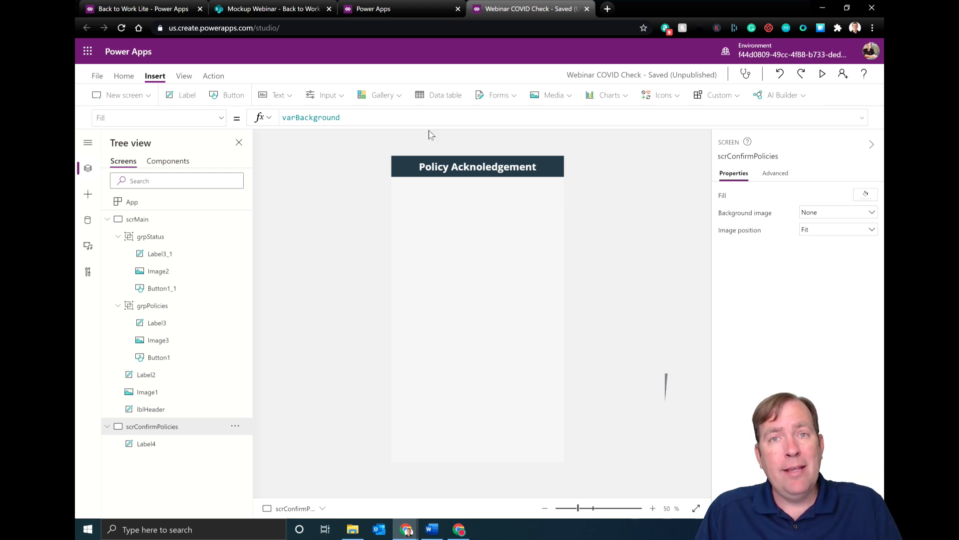
left_click(394, 98)
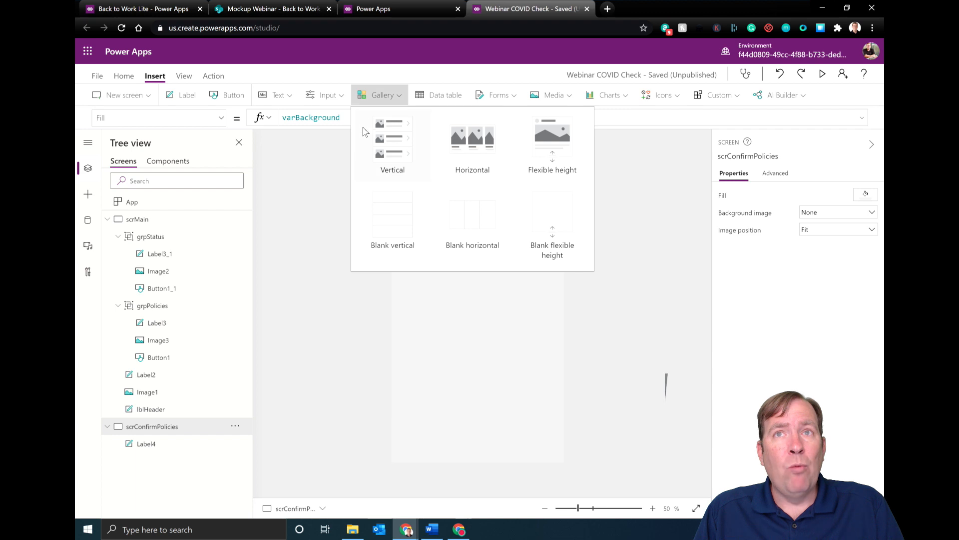
left_click(380, 228)
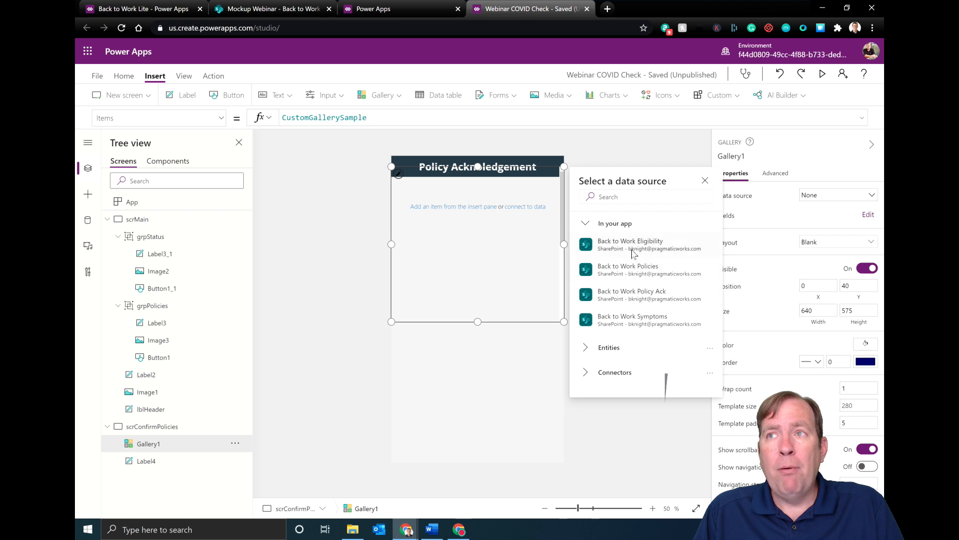
mouse_move(624, 278)
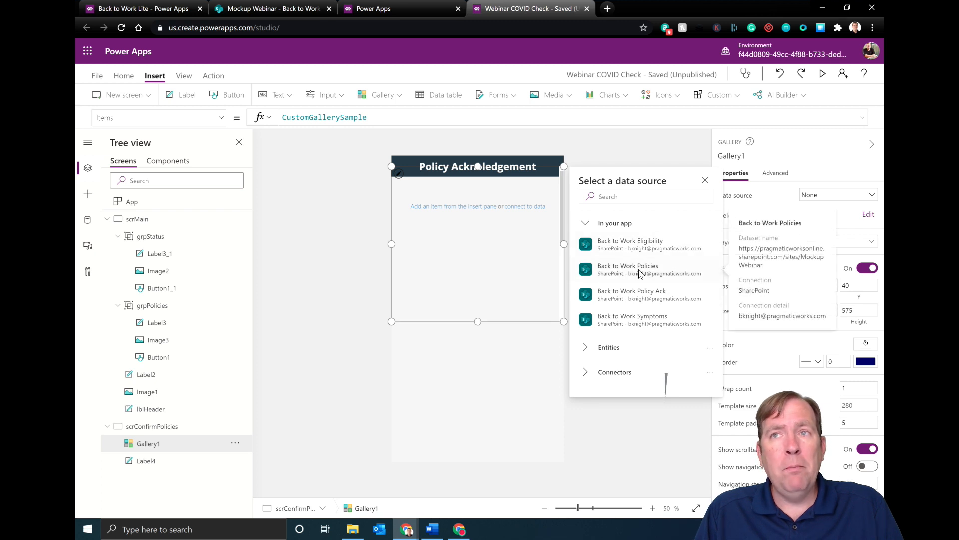
left_click(639, 272)
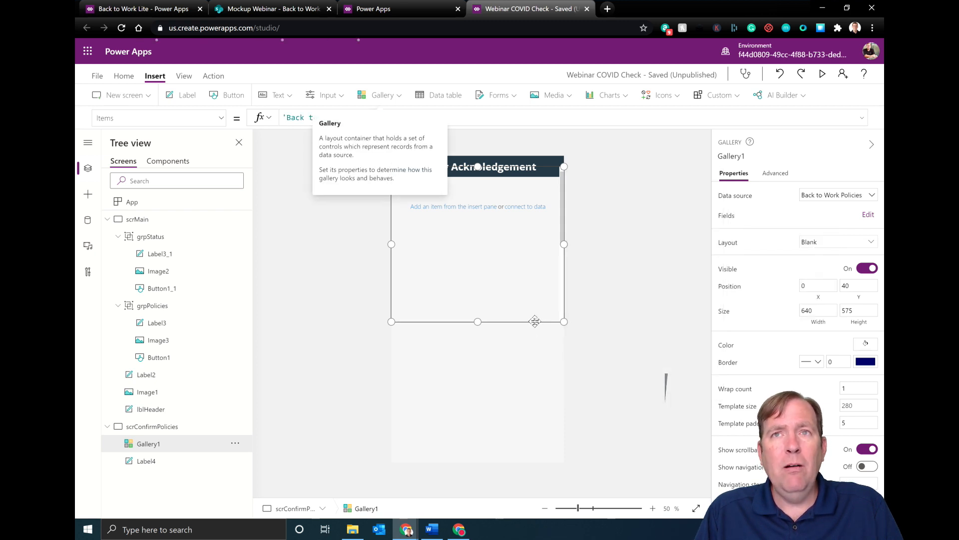
- Place the gallery below the header at Y 110, enlarge it to a height of about 867, and fill it white
left_click_drag(536, 336, 480, 419)
left_click(123, 77)
left_click(526, 99)
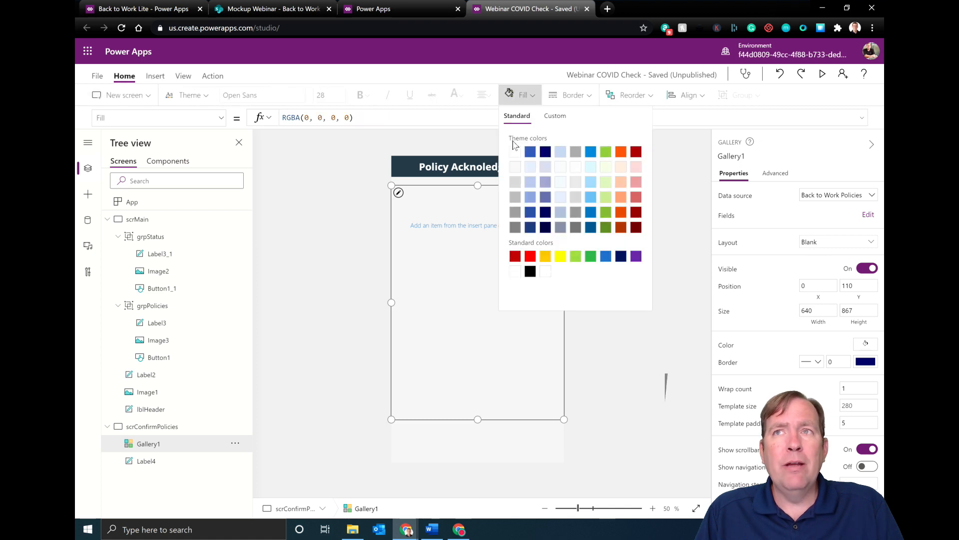
left_click(515, 151)
left_click(338, 228)
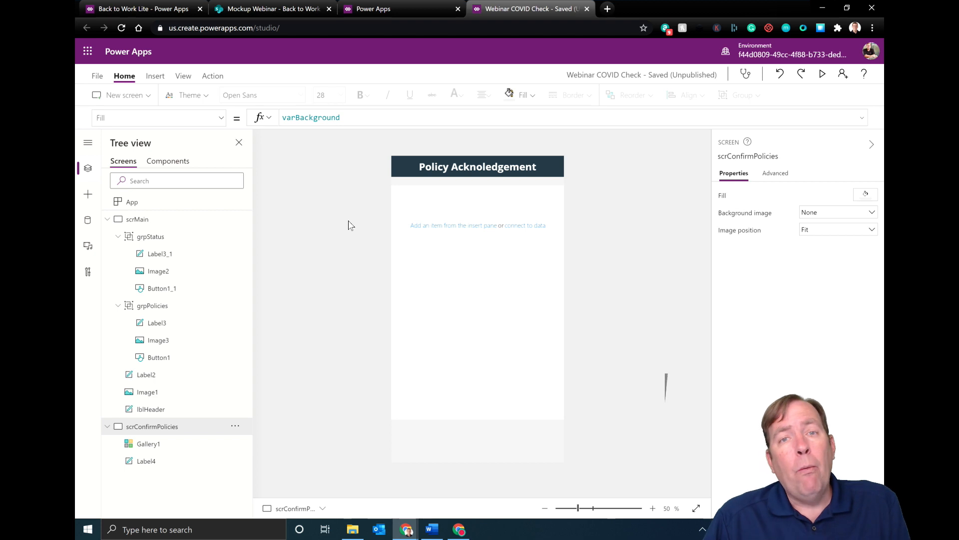
- Insert a text label inside the gallery's item template to show each policy's title
left_click(422, 229)
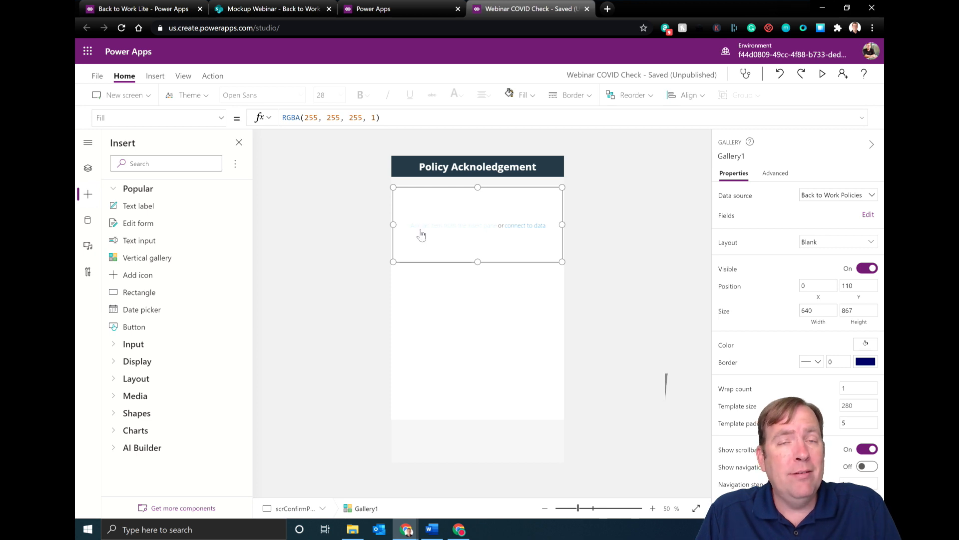
left_click(155, 76)
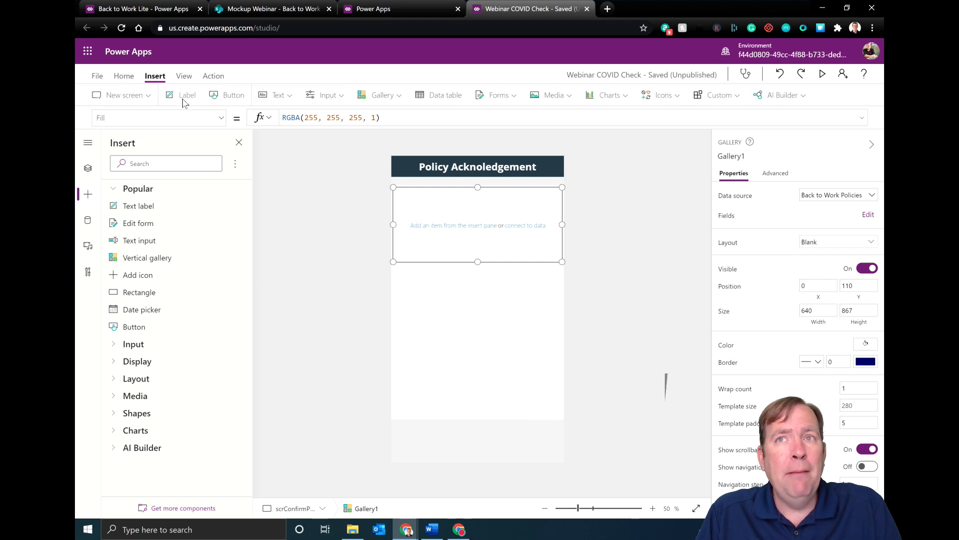
left_click(183, 99)
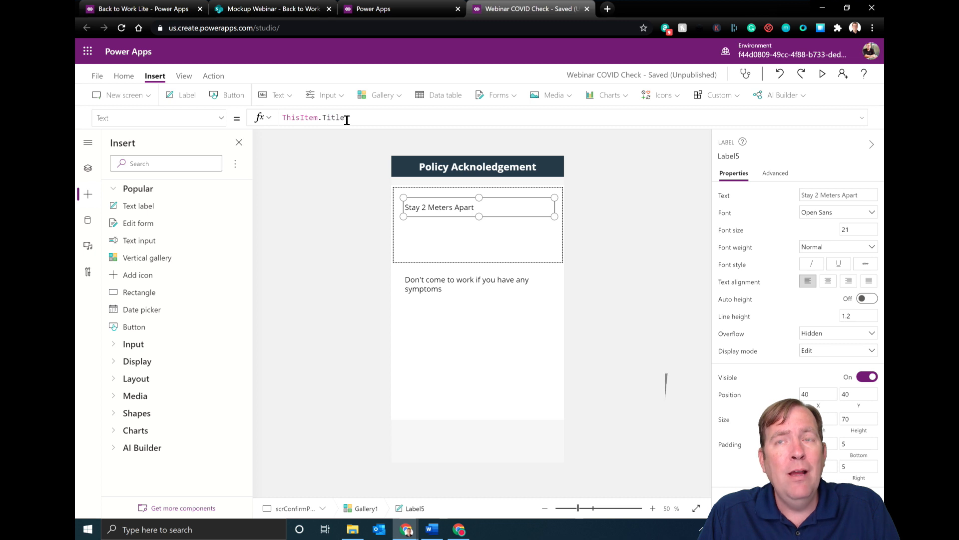
- Shrink the gallery's template size to about 126 and move the title label to about X 70, Y 24
left_click(458, 257)
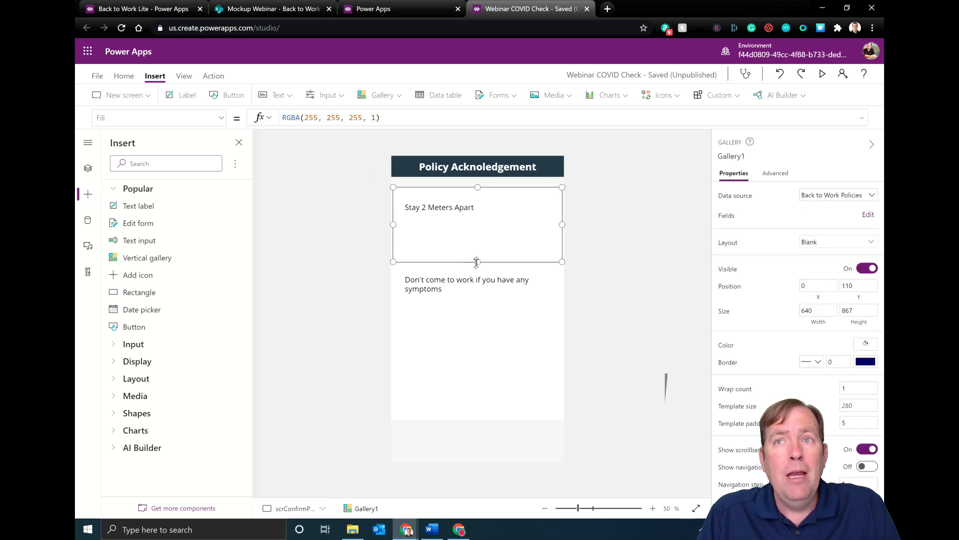
left_click_drag(477, 262, 479, 220)
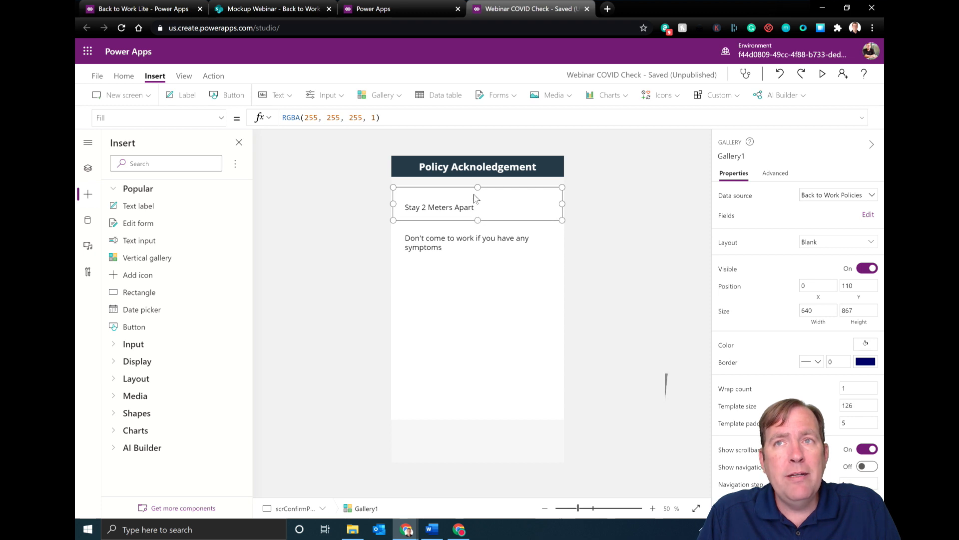
left_click(468, 215)
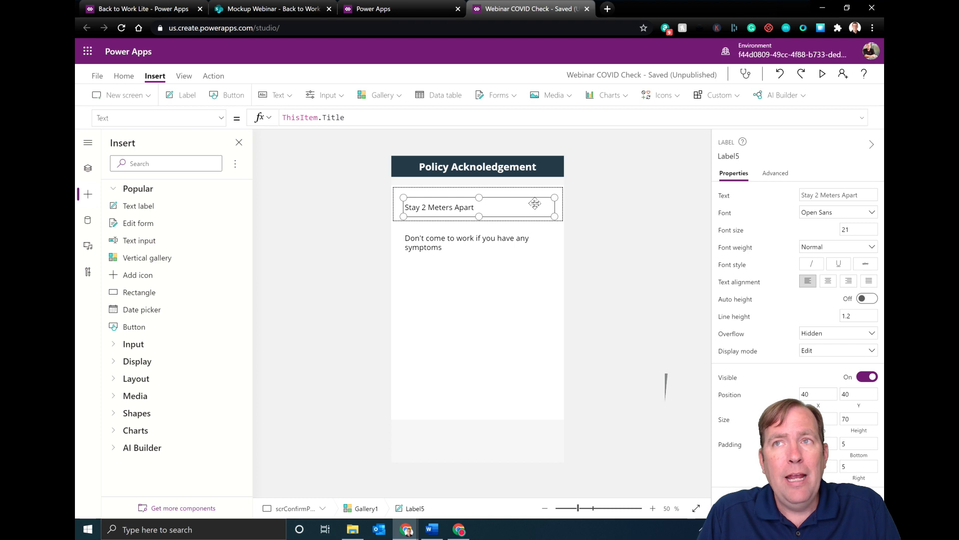
left_click_drag(533, 203, 533, 198)
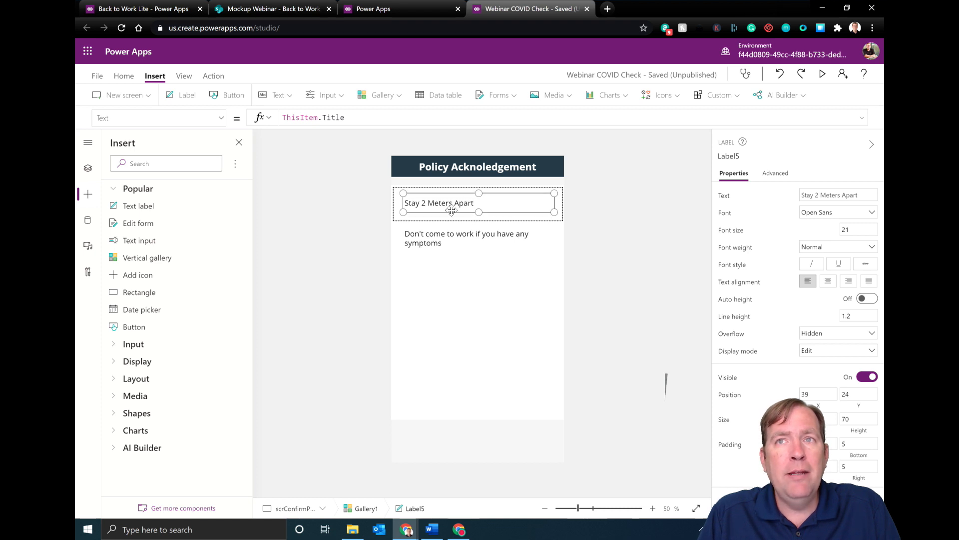
left_click_drag(425, 205, 434, 206)
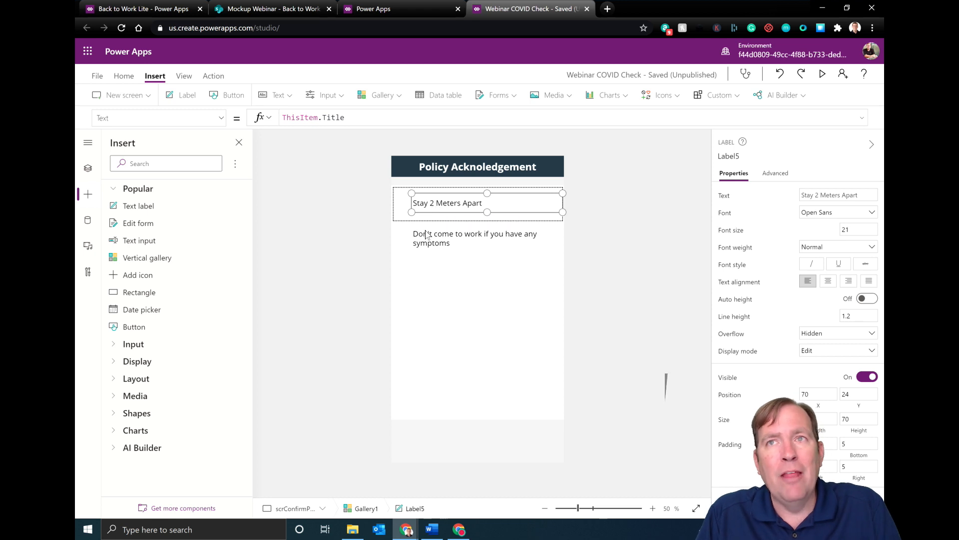
- Add a Check icon to the gallery's item template and place it just before the title label
left_click(660, 95)
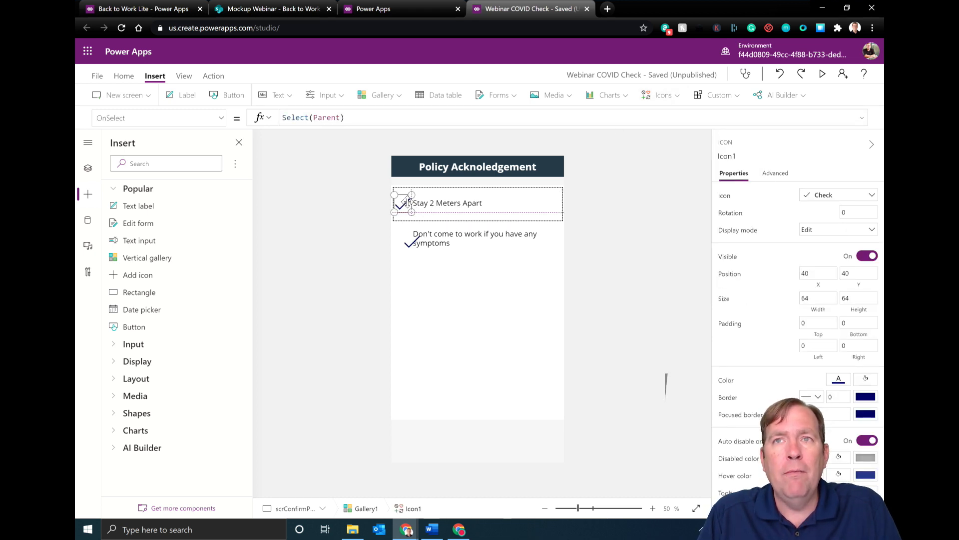
left_click(434, 267)
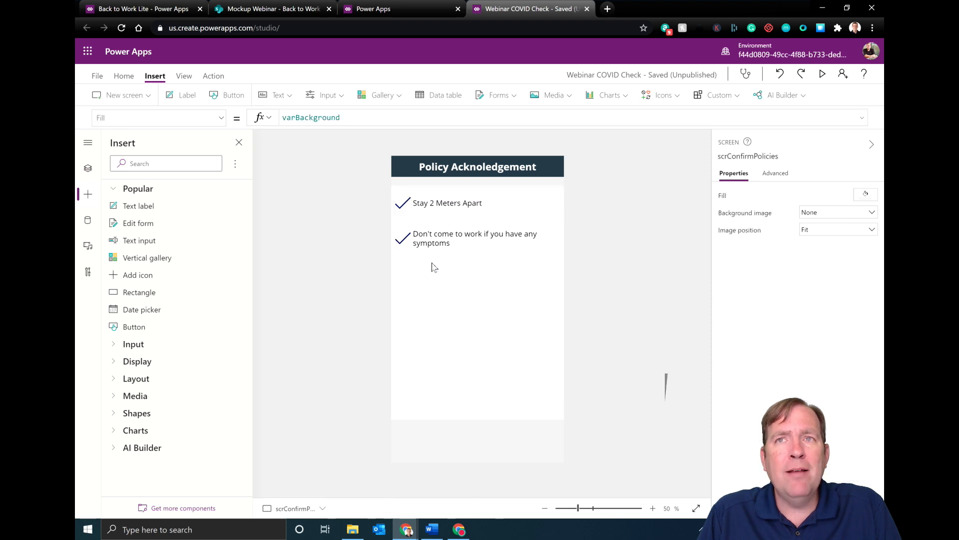
- Add a Check icon with the whole gallery selected instead of its item template, and delete that icon
left_click(484, 340)
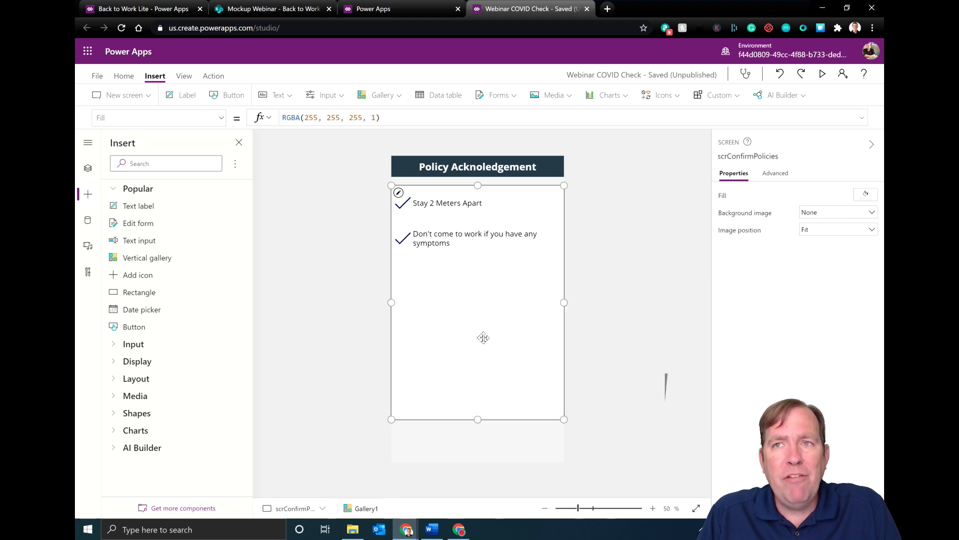
left_click(663, 97)
left_click(646, 178)
left_click_drag(419, 169, 489, 340)
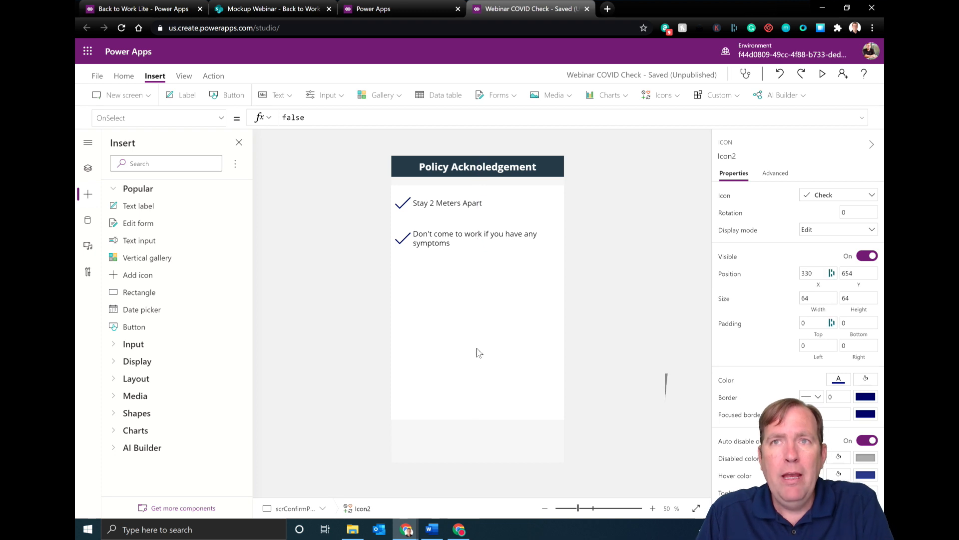
key("Delete")
- Add an Edit icon inside the gallery's item template and delete it again
left_click(416, 204)
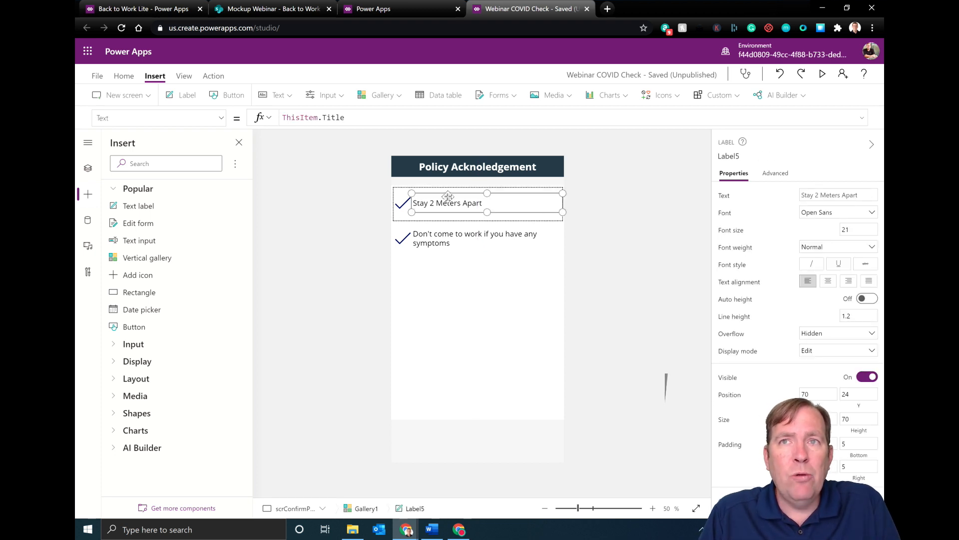
left_click(661, 95)
left_click(653, 154)
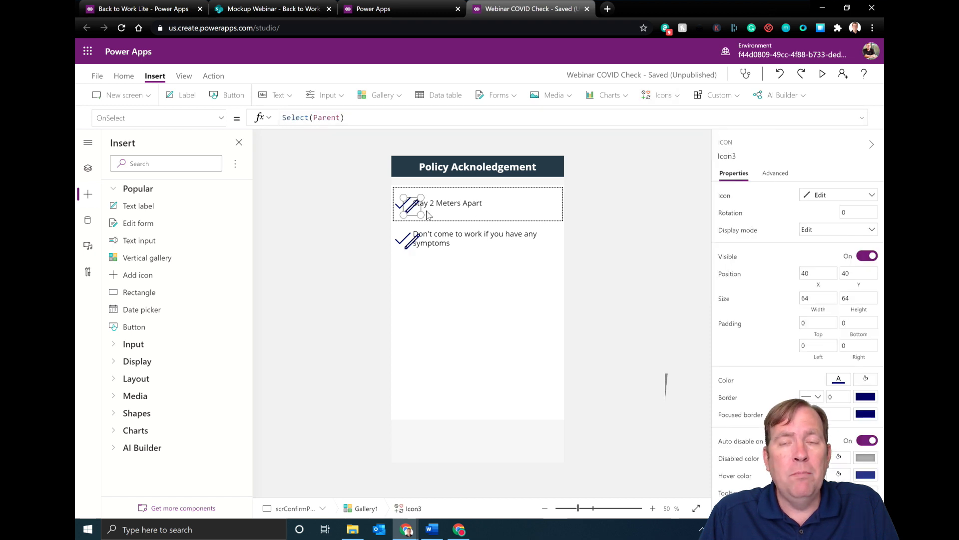
key("Delete")
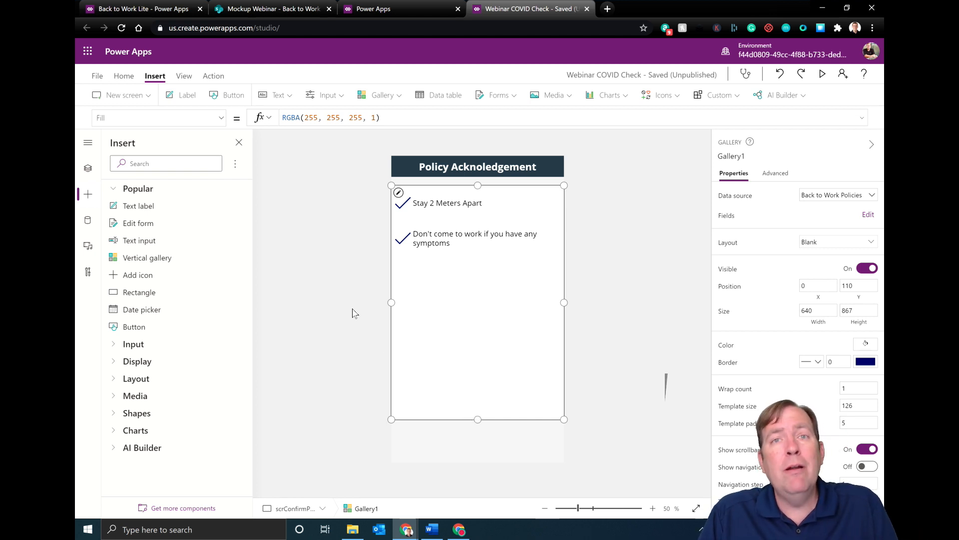
- Insert a check box on the scrConfirmPolicies screen itself, outside the gallery
left_click(326, 95)
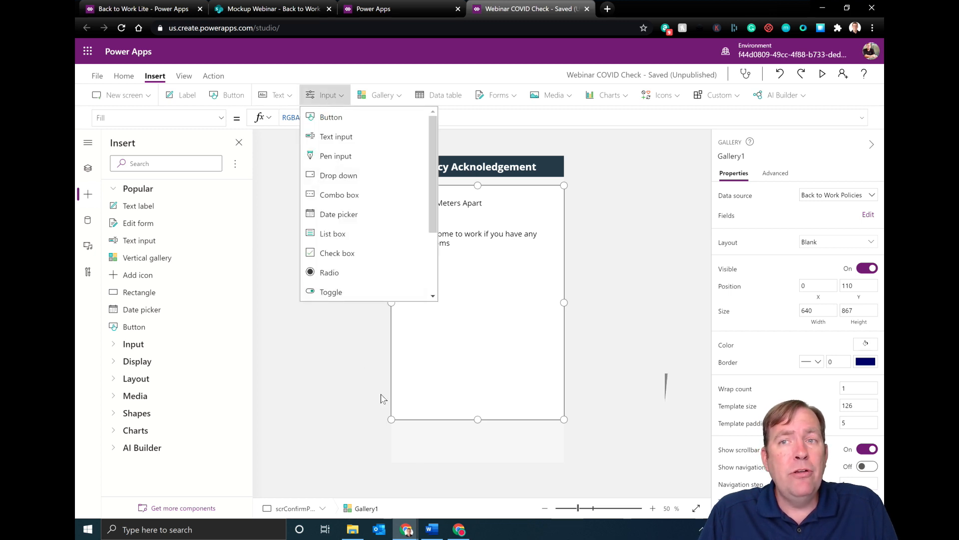
left_click(429, 444)
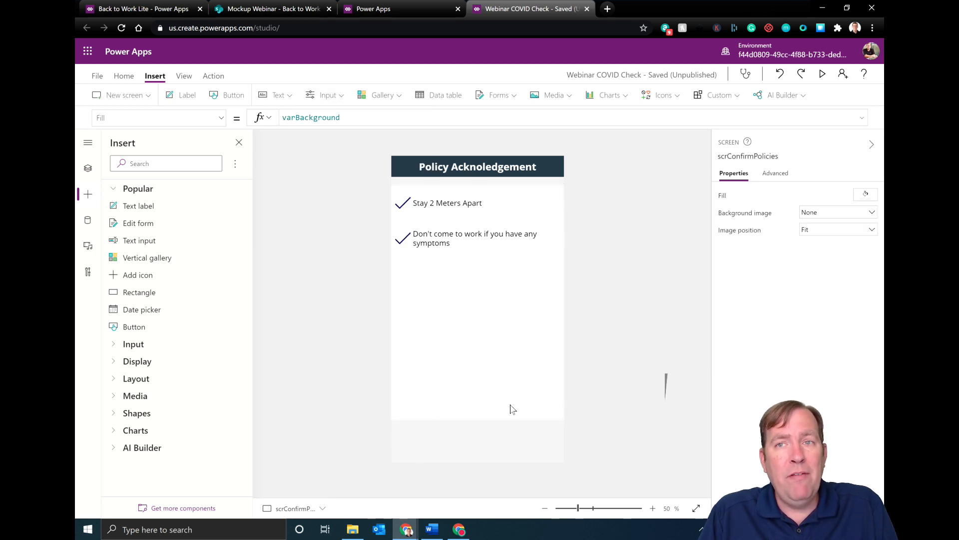
left_click(329, 96)
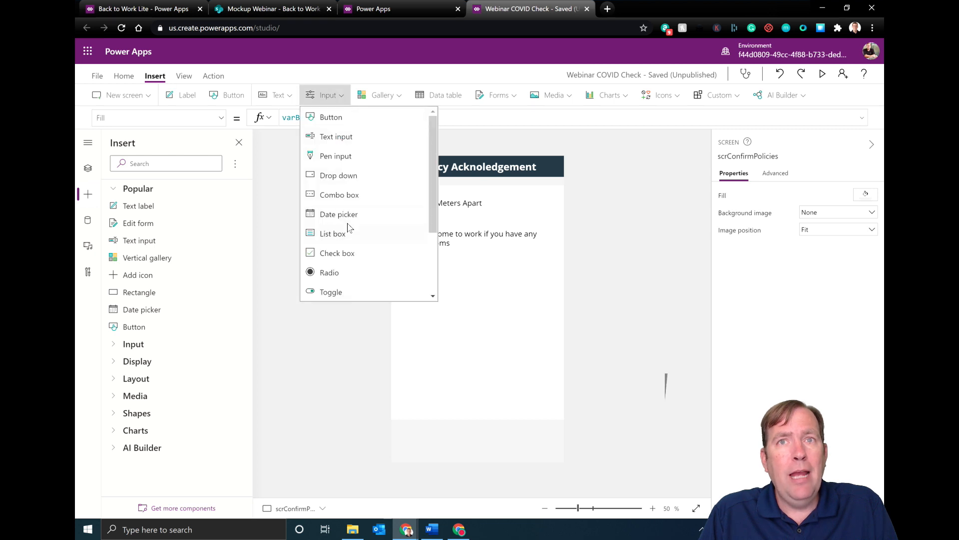
left_click(337, 253)
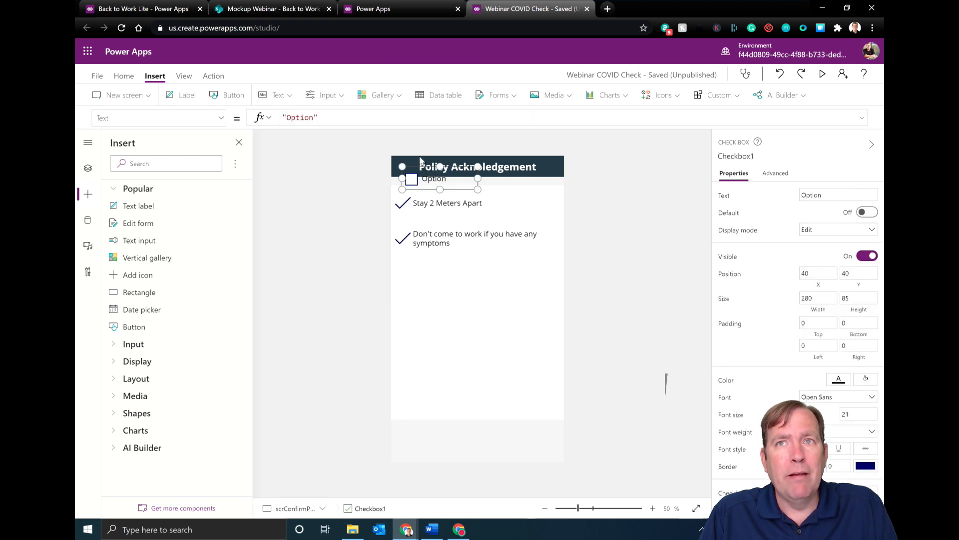
- Shorten the policies gallery from below and place the check box beneath it at X 0, Y 902
left_click_drag(420, 184, 405, 432)
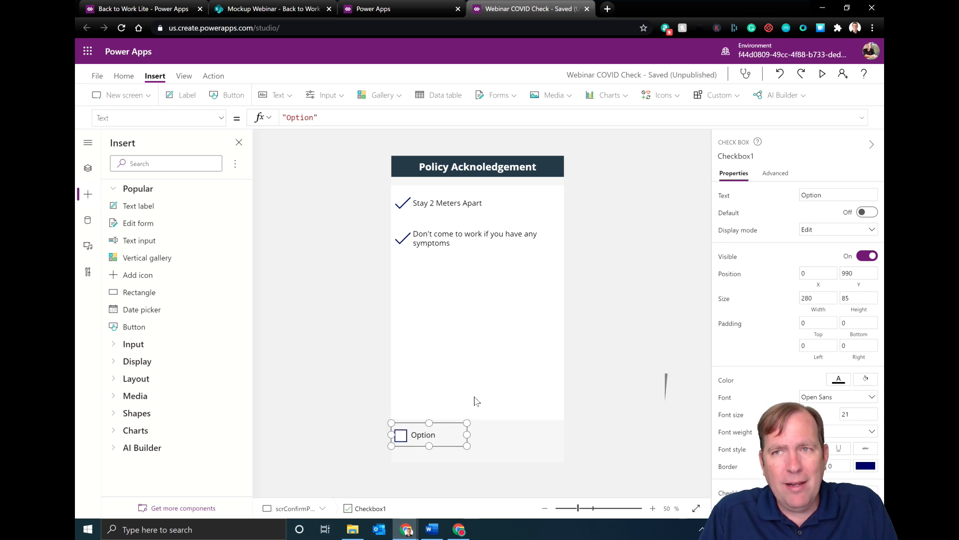
left_click(488, 414)
left_click_drag(478, 419, 478, 393)
left_click_drag(422, 435, 425, 409)
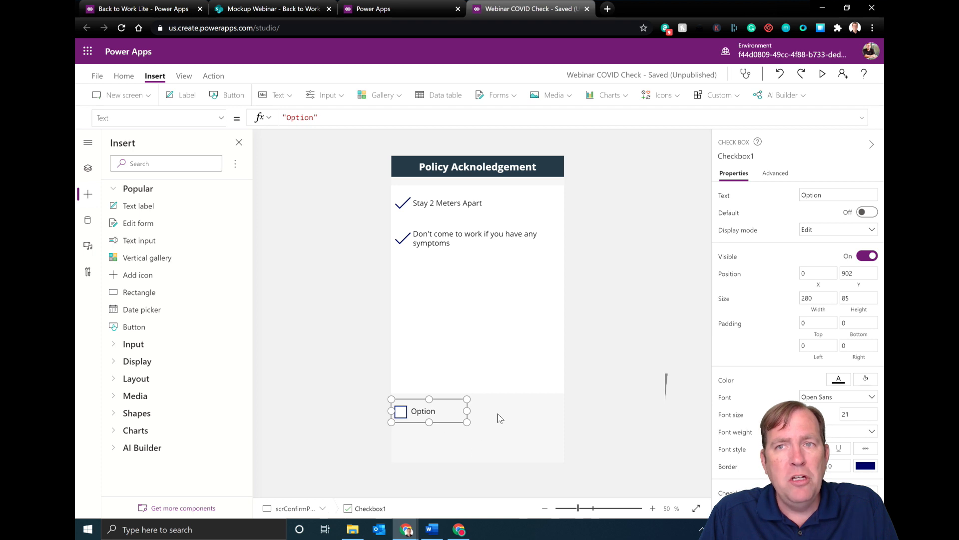
- Set the check box text to "I understand the company wellness policies and will do my best to comply" and widen it to 604
double_click(298, 118)
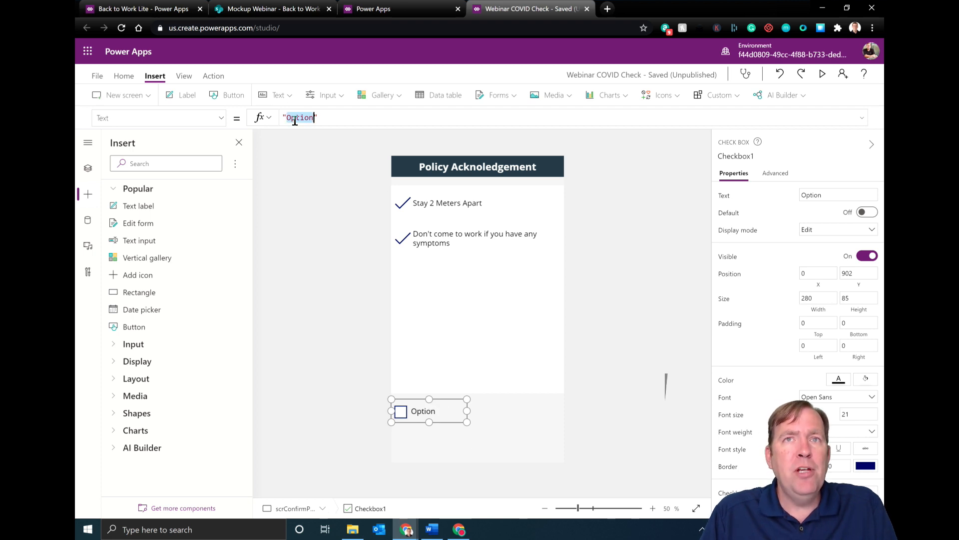
type("I und")
type("erstand the company")
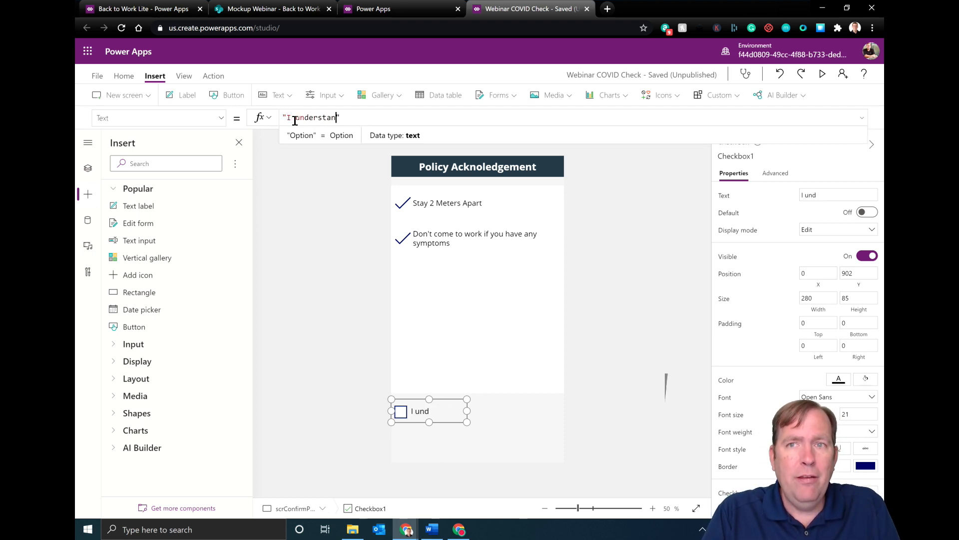
type(" wellness p")
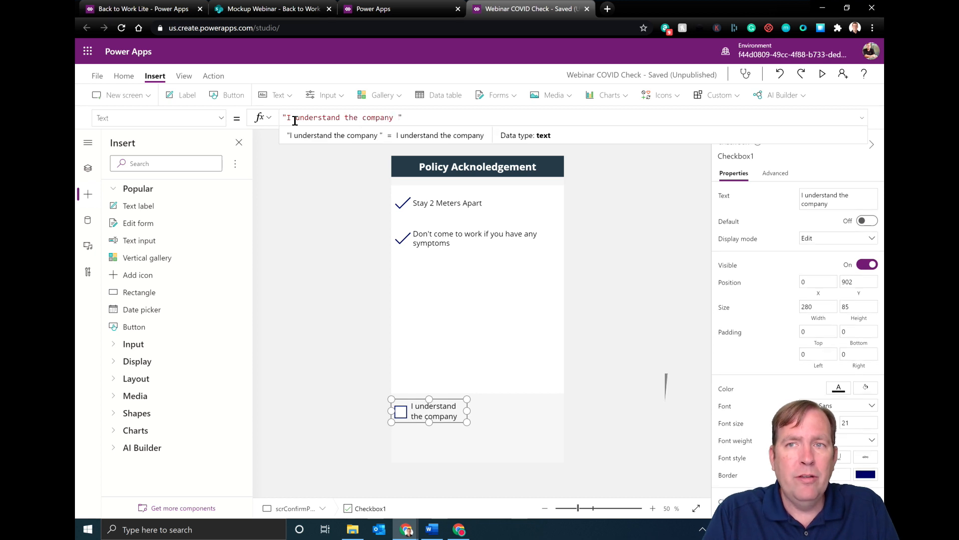
type("olicies and ")
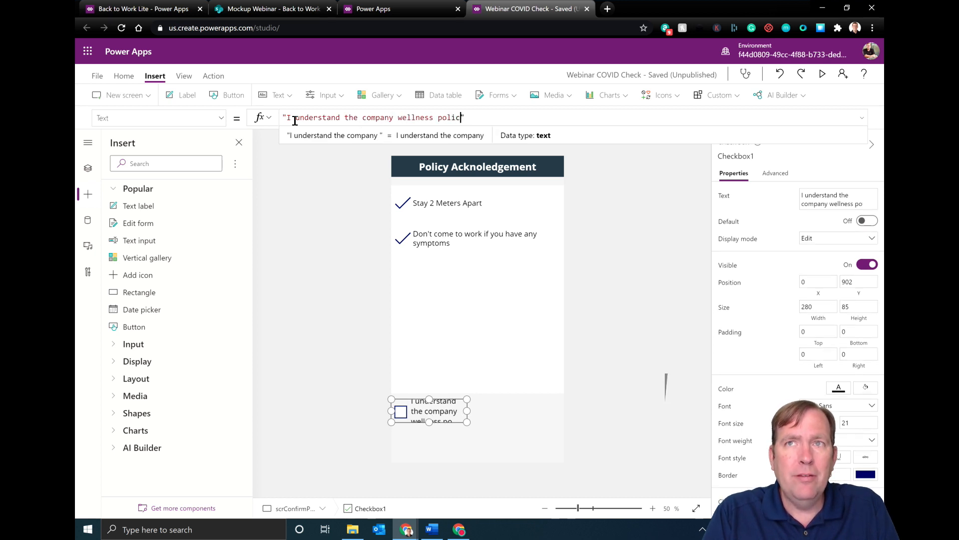
type("will do my best to ")
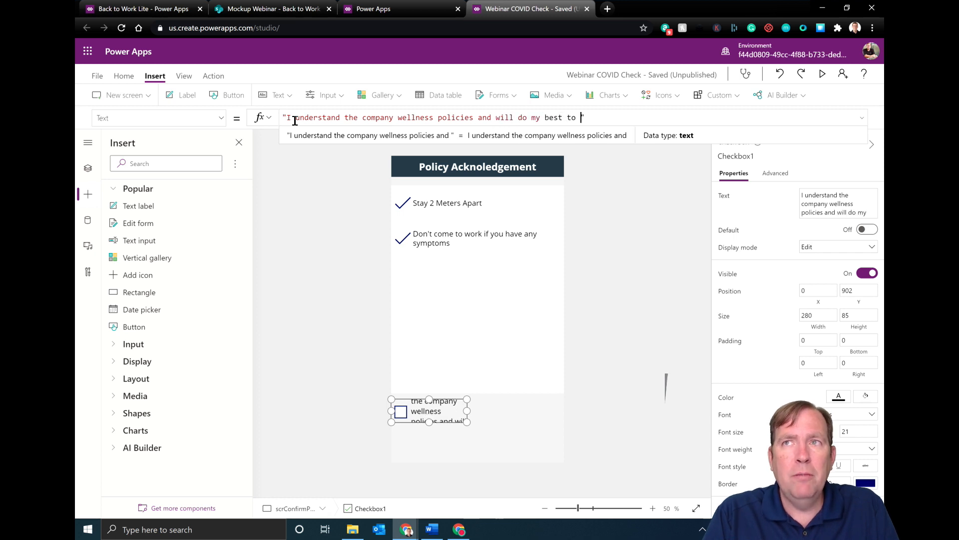
type("comply")
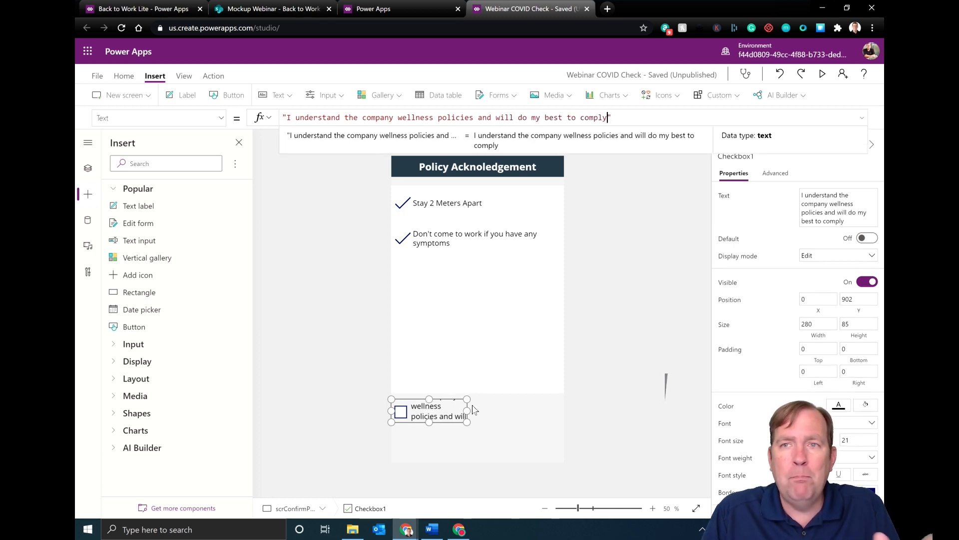
left_click_drag(467, 410, 553, 410)
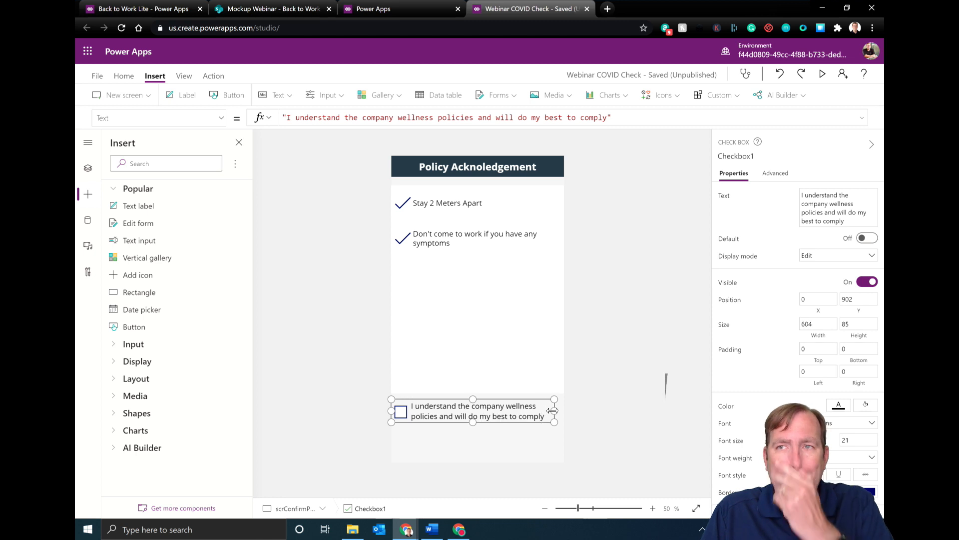
left_click(612, 419)
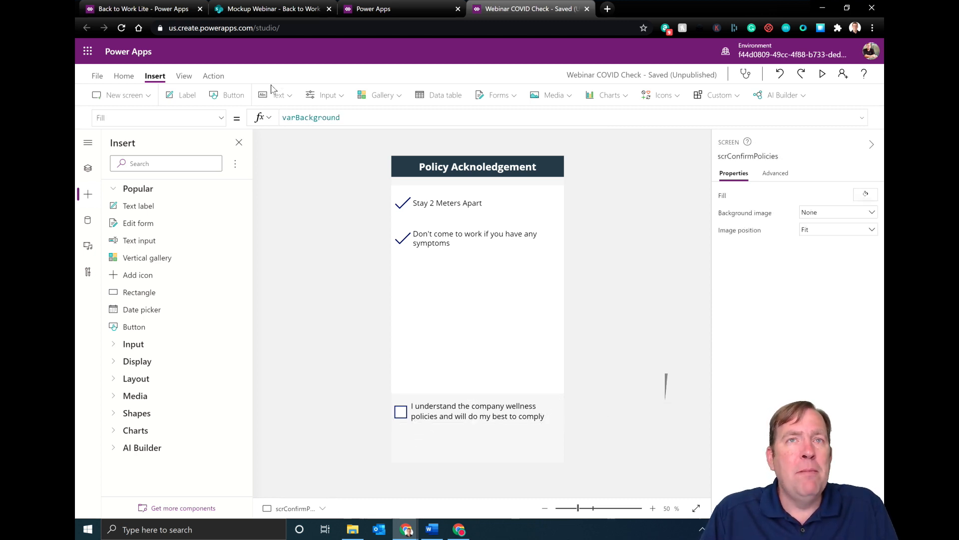
- Insert two buttons, place one below the check box at X 0, Y 1023, and label it Cancel
left_click(234, 95)
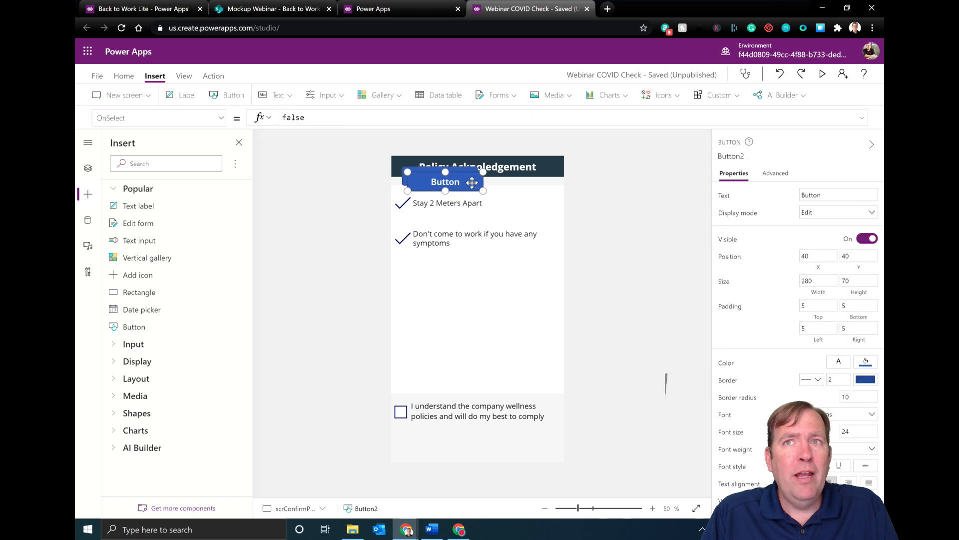
left_click_drag(460, 178, 433, 438)
double_click(433, 438)
type("Cancel")
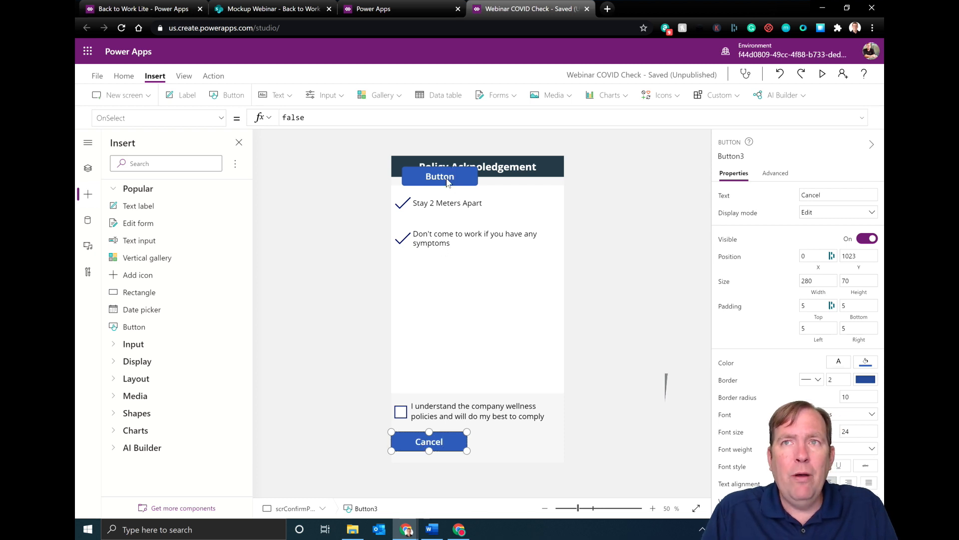
- Place the other button beside Cancel at X 316, Y 1023 and label it Confirm
left_click_drag(452, 170, 525, 441)
double_click(518, 445)
type("Cnfirm")
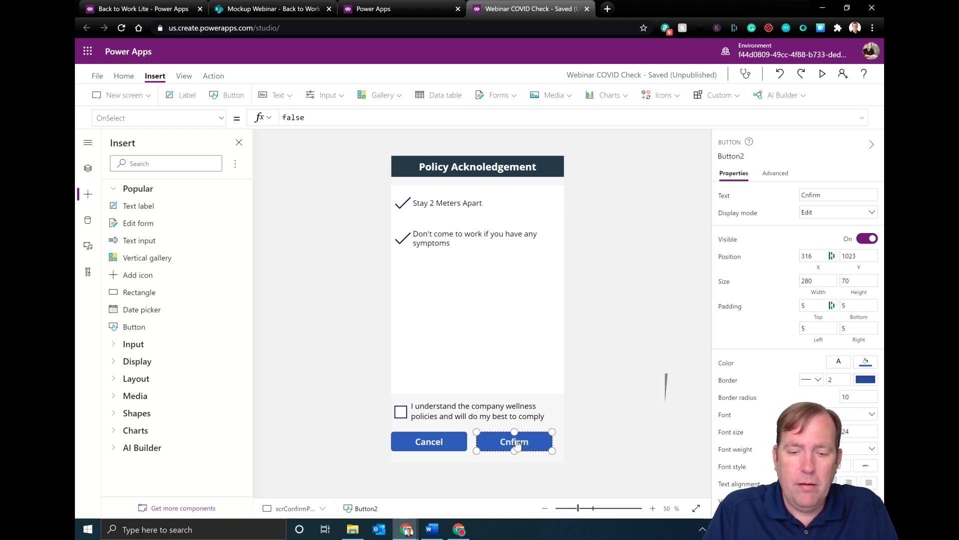
key("ctrl+BackSpace")
type("Confirm")
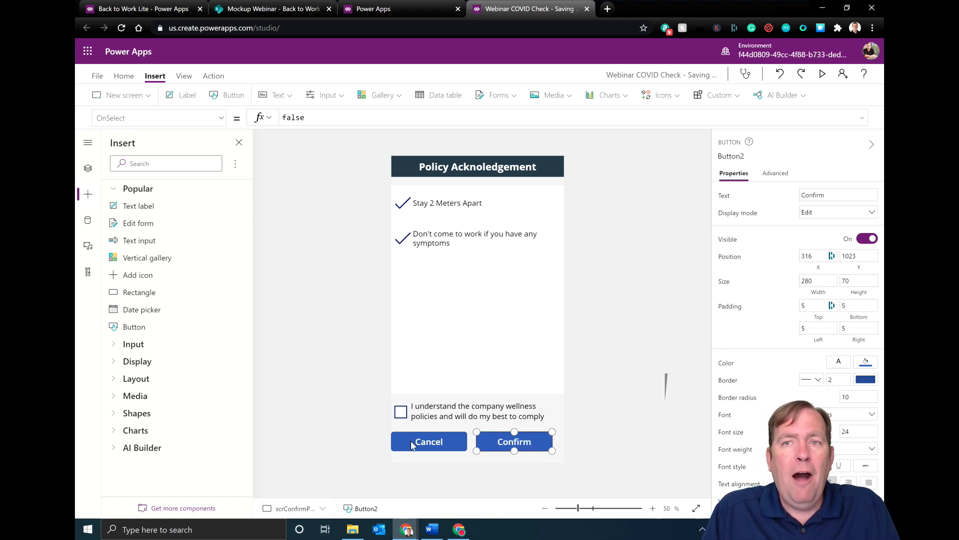
- Fill the Cancel button with the standard red, RGBA(255, 0, 0, 1)
left_click(432, 435)
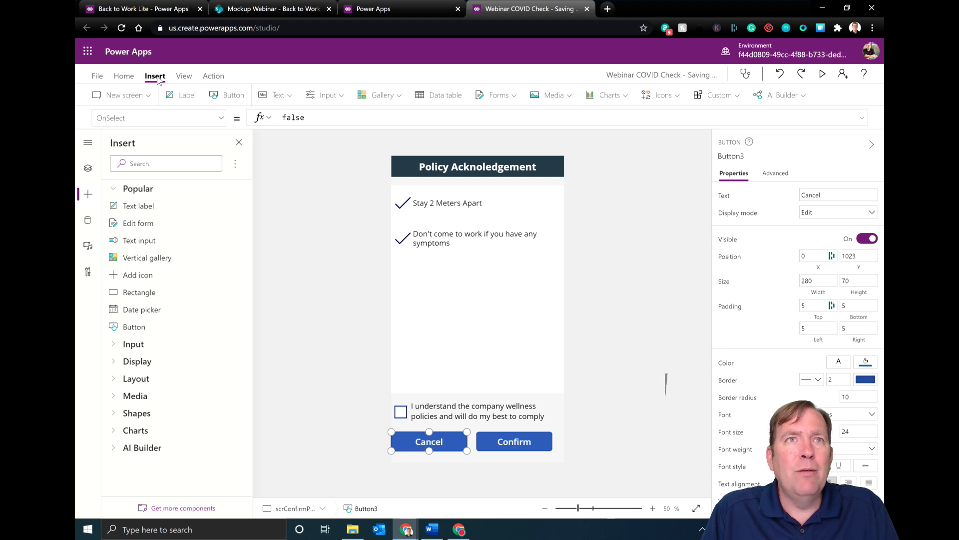
left_click(125, 76)
left_click(520, 95)
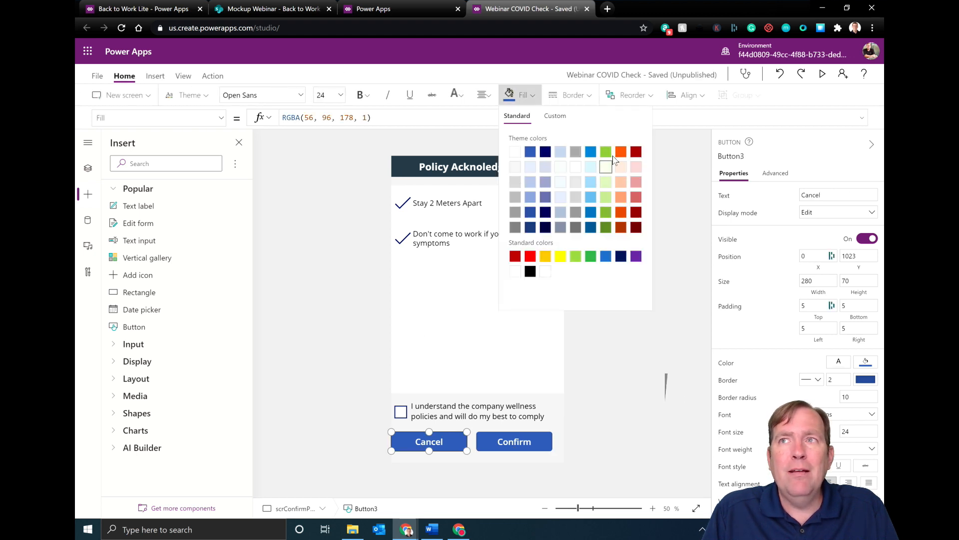
left_click(530, 256)
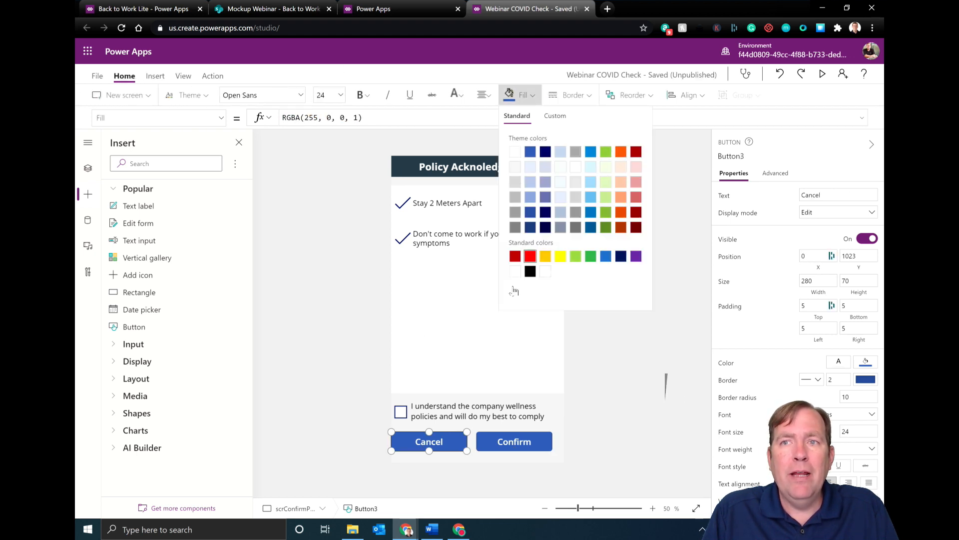
- Set the Confirm button's Fill to varAccent and shift the Cancel button to X 18, closer to Confirm
left_click(512, 443)
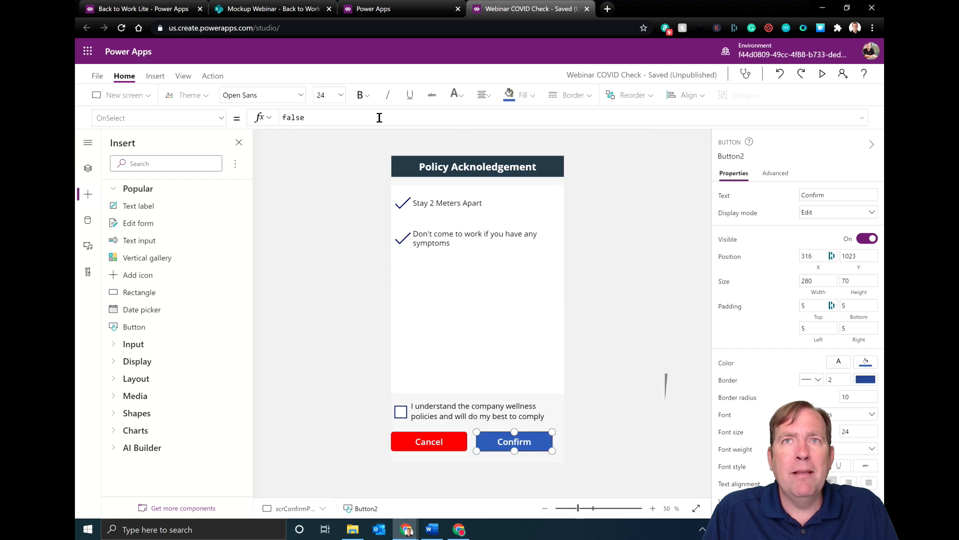
left_click(524, 96)
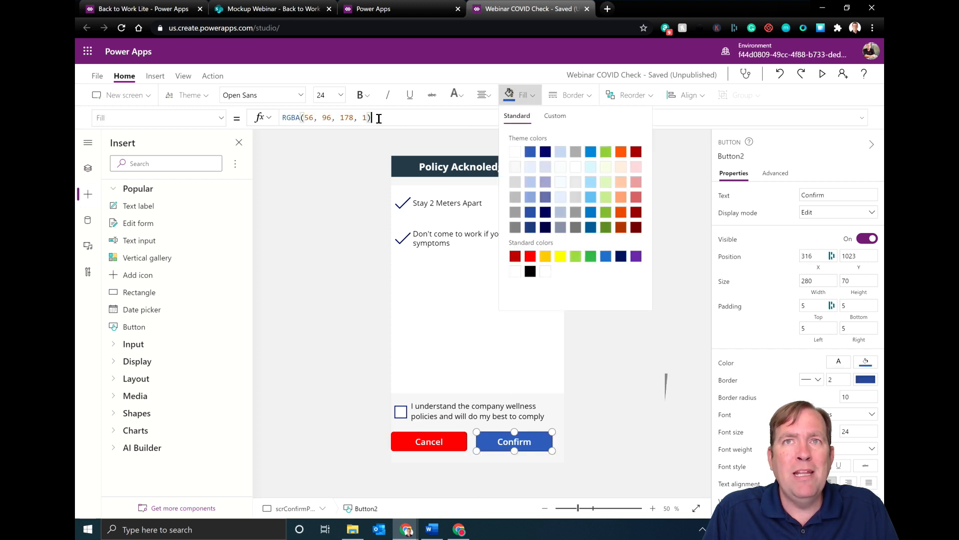
type("varAc")
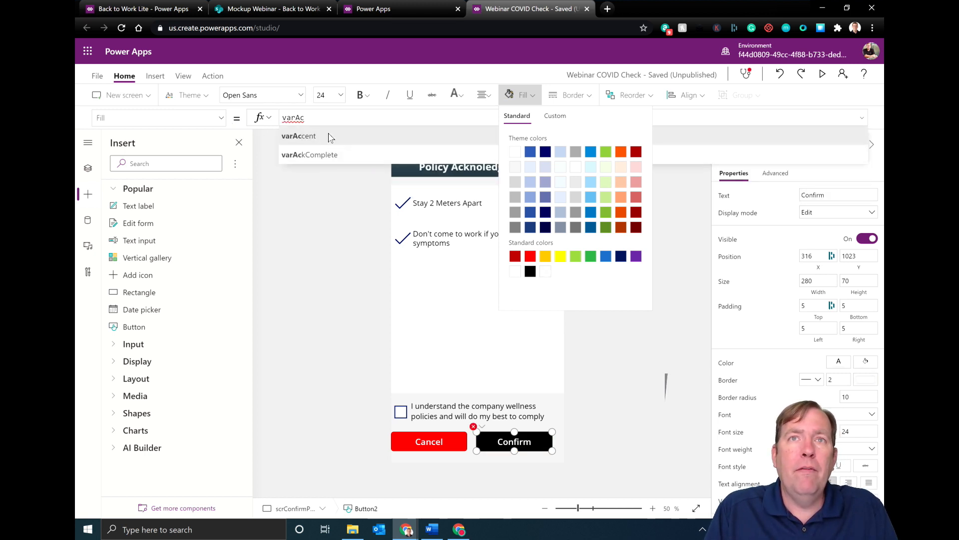
left_click(329, 138)
left_click_drag(460, 443, 467, 443)
left_click(640, 394)
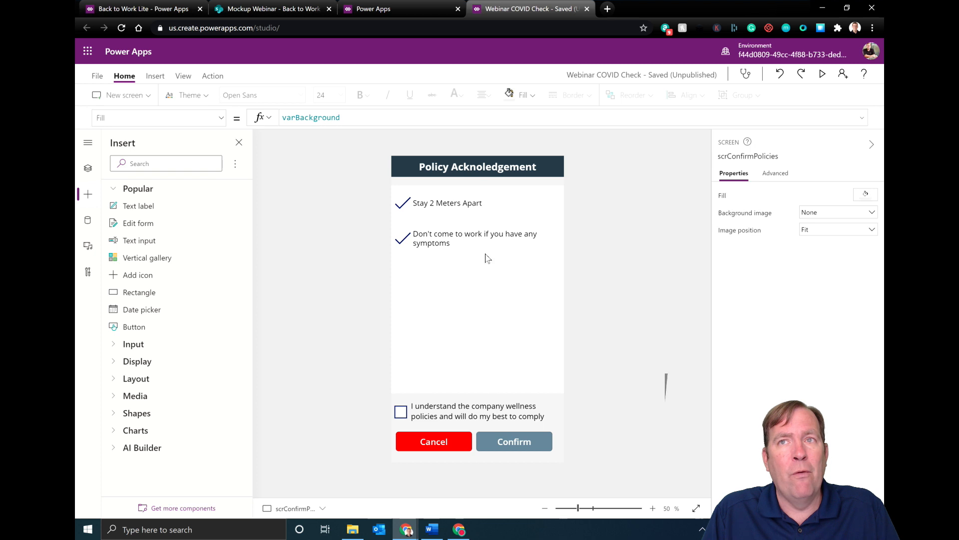
- Set the font size of the policy title label in the gallery to 24
left_click(467, 207)
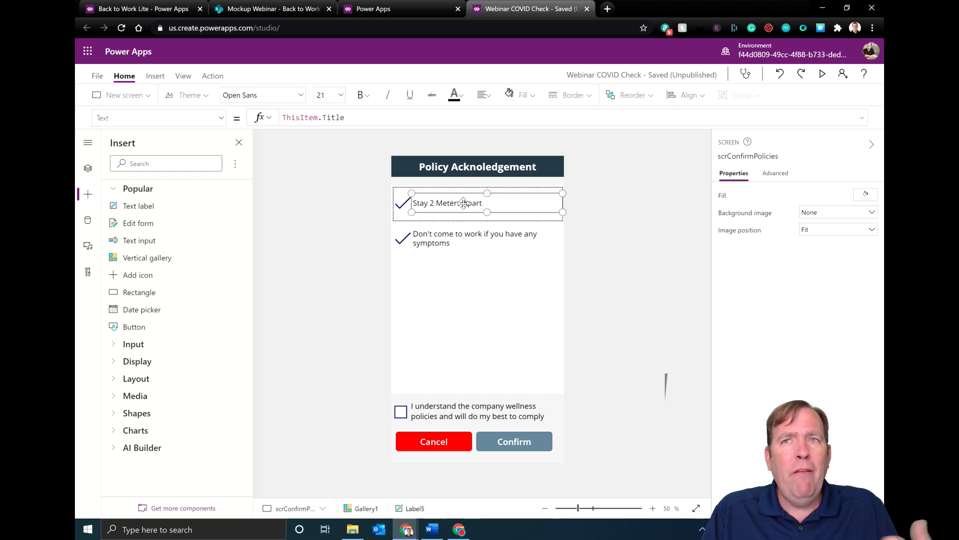
left_click(340, 95)
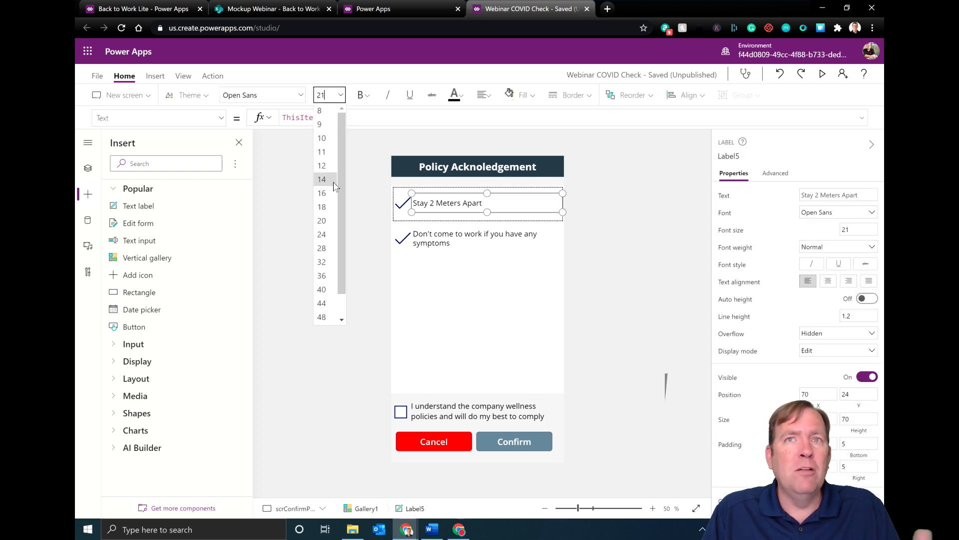
left_click(322, 234)
left_click(357, 250)
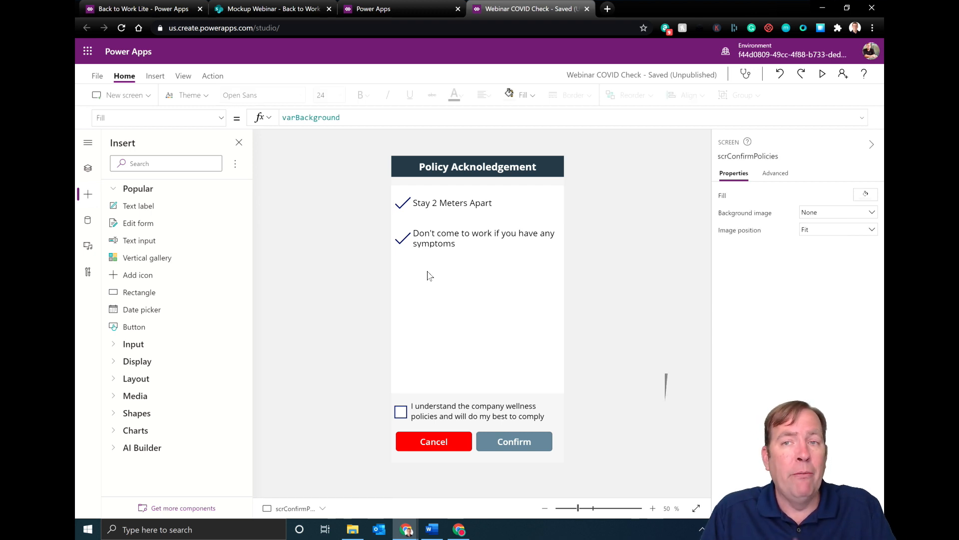
- Test the check box by ticking and clearing it, and select the Navigate(scrMain, ScreenTransition.Fade) code in the Word document
left_click(402, 414, "alt")
left_click(402, 413, "alt")
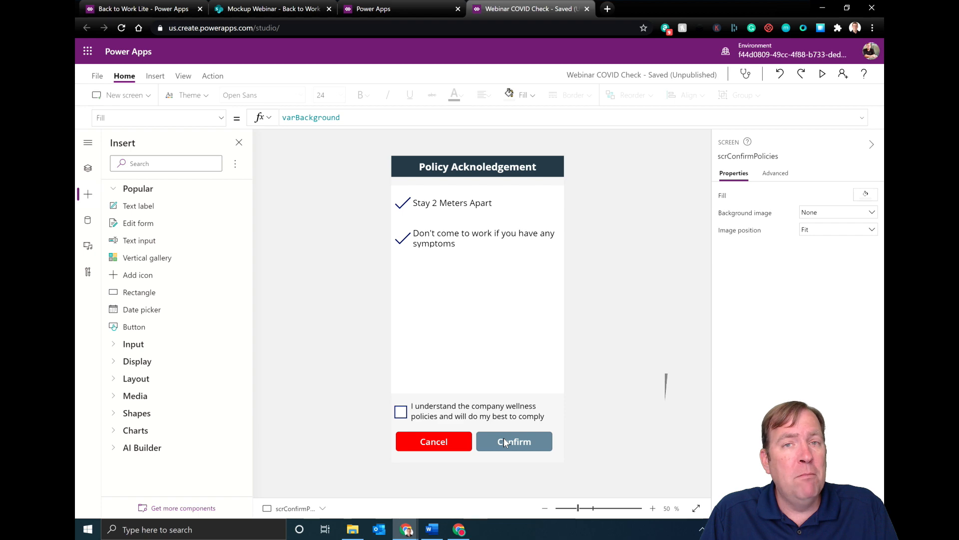
key("alt+Tab")
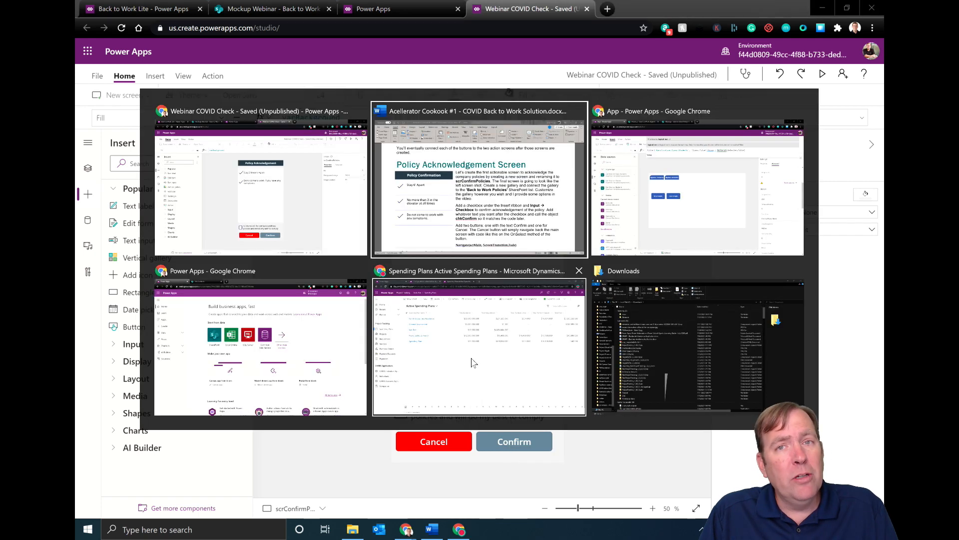
scroll(445, 248, "down", 5)
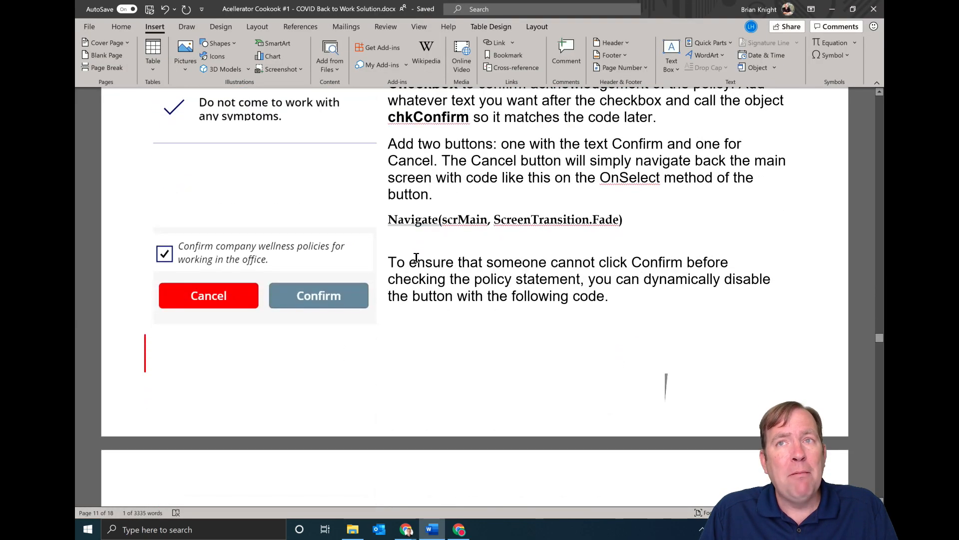
left_click_drag(630, 220, 410, 220)
key("alt+Tab")
- Open the Cancel button's OnSelect formula for editing
left_click(425, 448)
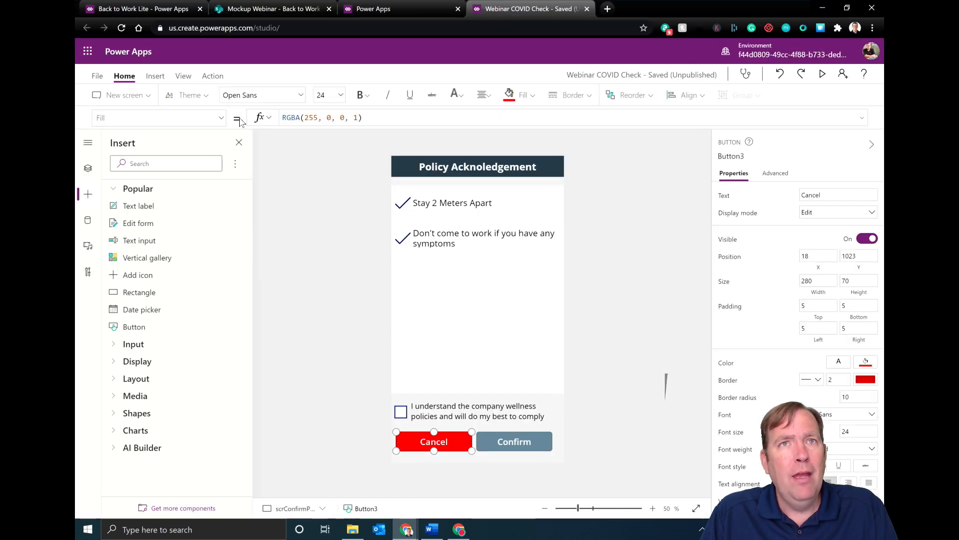
left_click(220, 117)
scroll(148, 269, "down", 10)
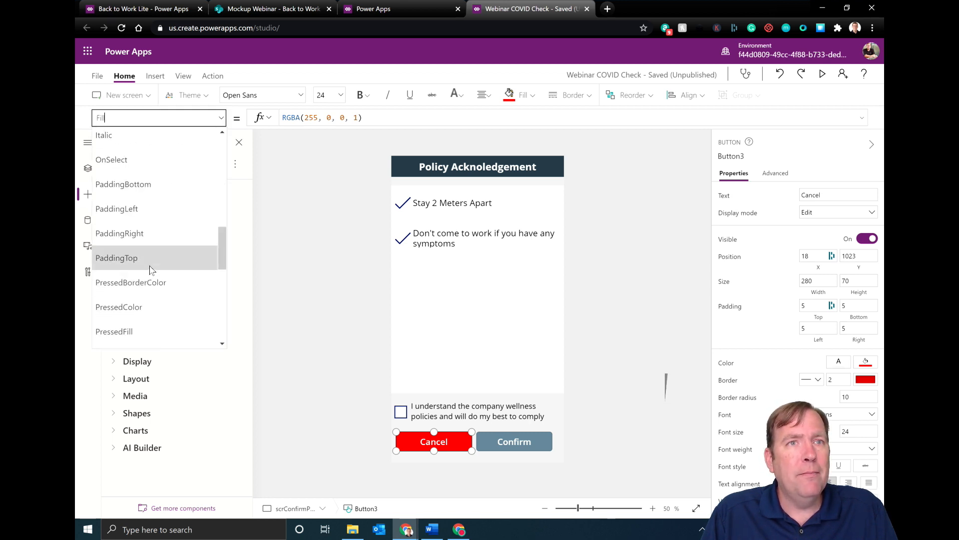
scroll(145, 258, "up", 3)
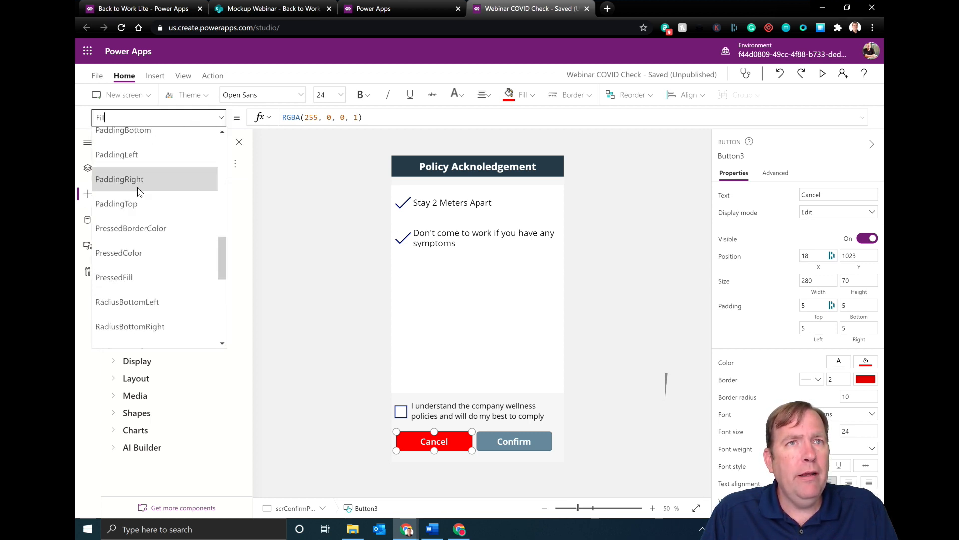
scroll(130, 180, "up", 2)
left_click(134, 215)
left_click(300, 118)
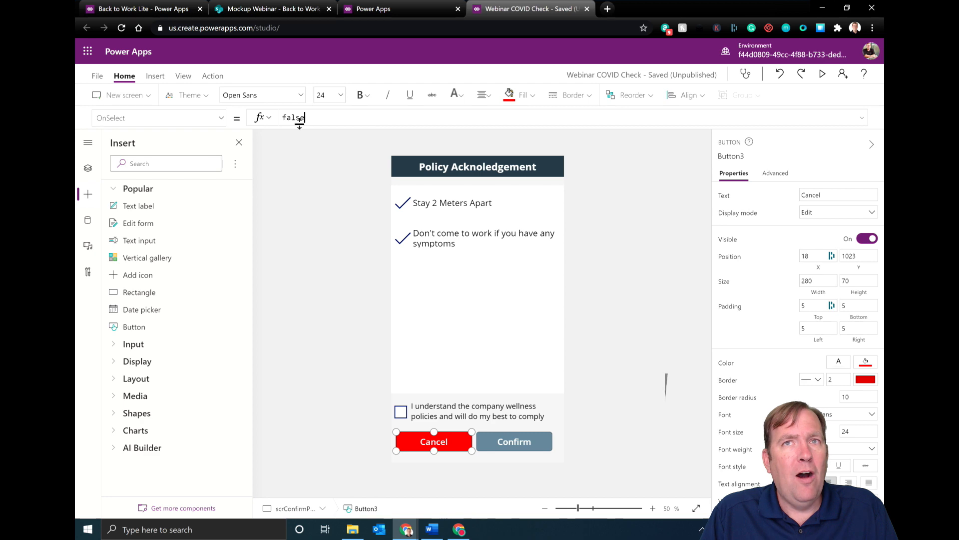
left_click(353, 269)
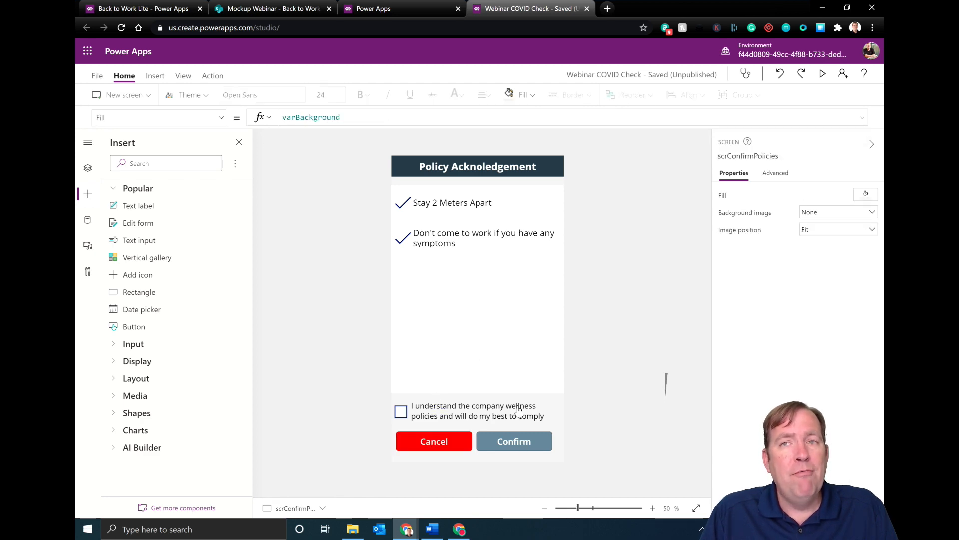
- Switch to the Word document, select the If(chkConfirm.Value, DisplayMode.Edit, DisplayMode.Disabled) code, and return to Power Apps
key("alt+Tab")
scroll(458, 346, "down", 7)
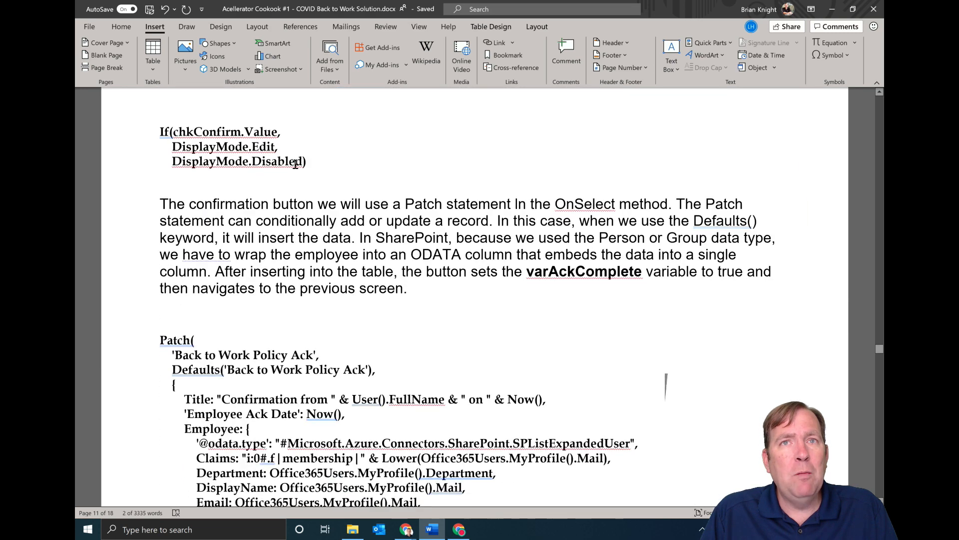
left_click_drag(294, 160, 160, 131)
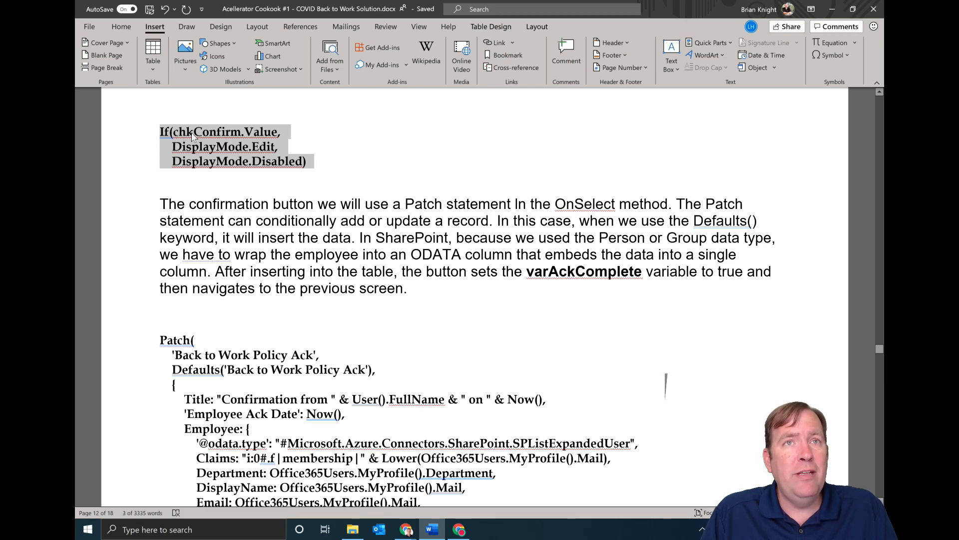
key("alt+Tab")
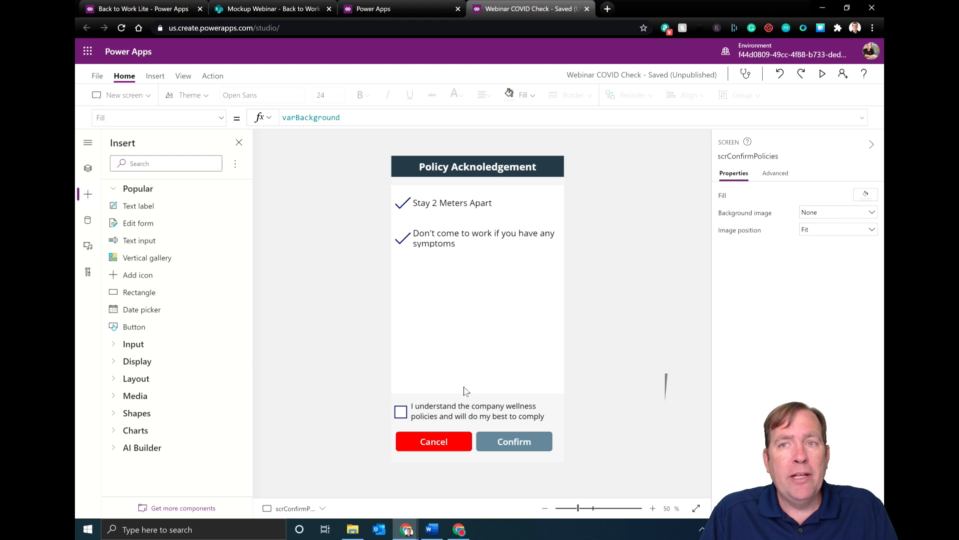
- Rename the policy confirmation check box as ckPolicyConfirm
left_click(445, 406)
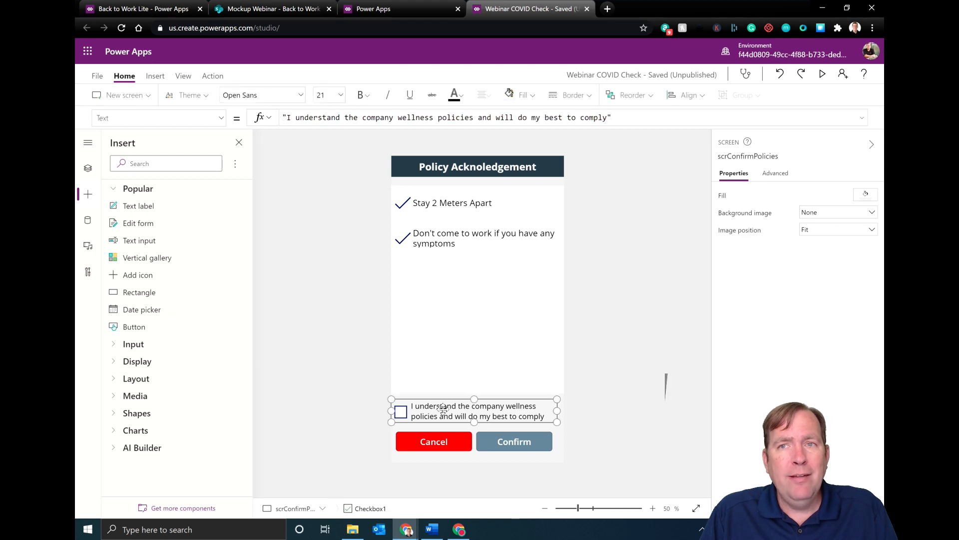
left_click(88, 169)
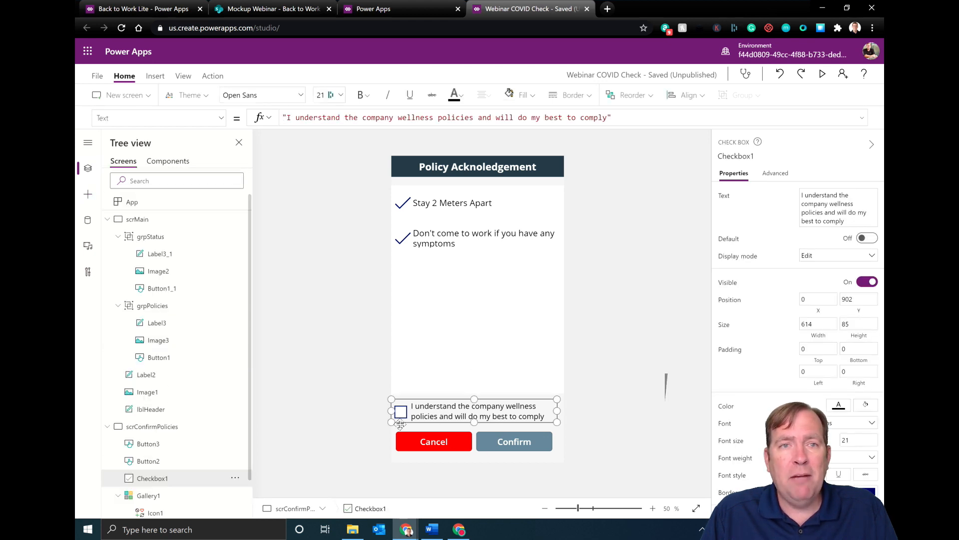
double_click(145, 479)
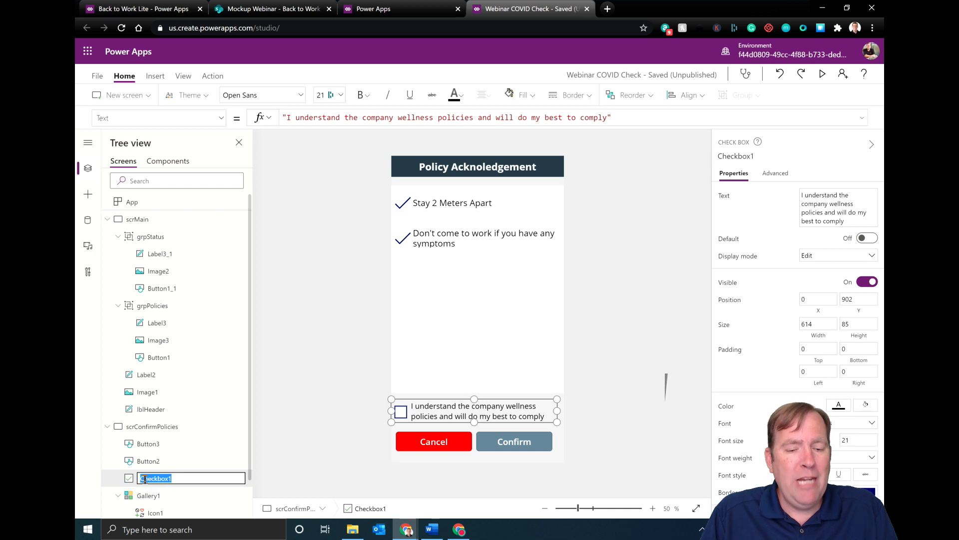
type("cbPolicyConfi")
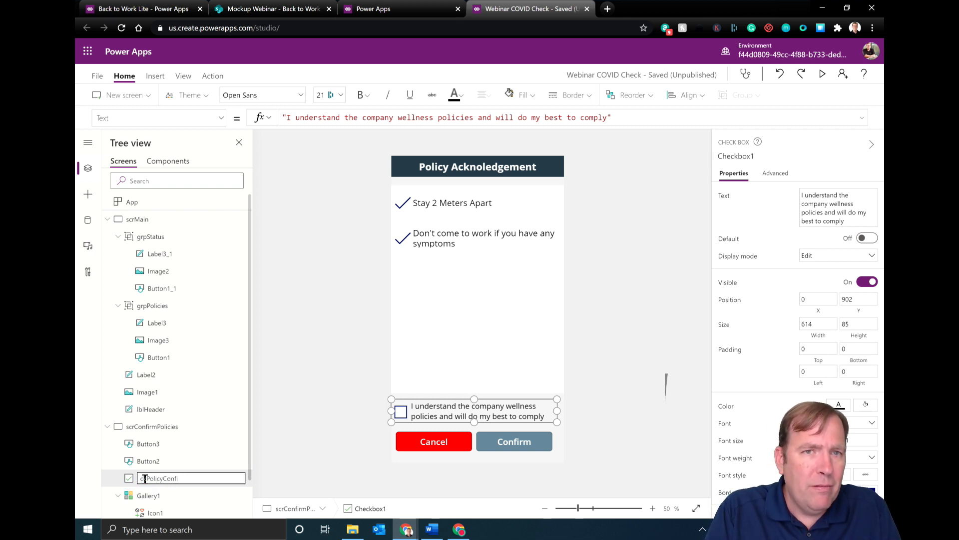
type("kPolicyConfirm")
key("Return")
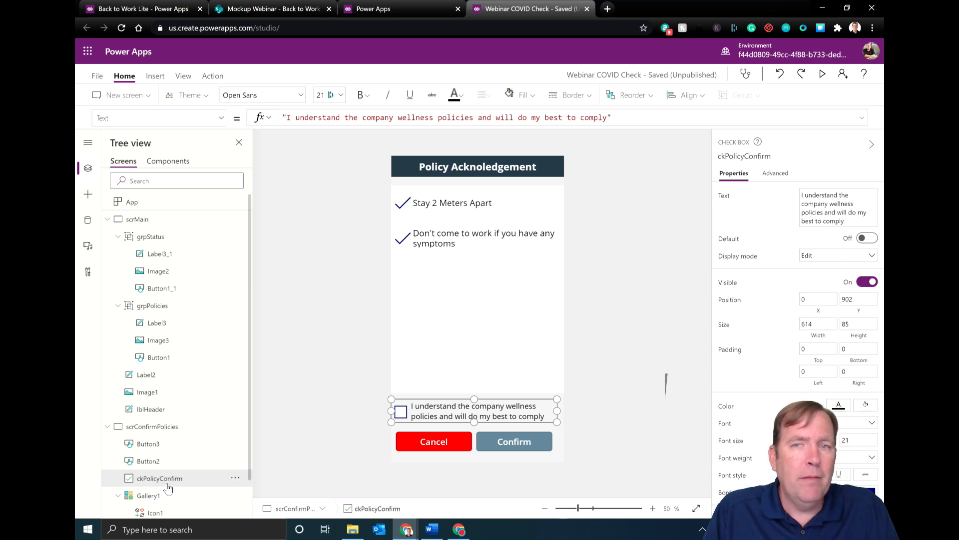
- Set the Confirm button's DisplayMode to the copied formula If(chkConfirm.Value, DisplayMode.Edit, DisplayMode.Disabled)
left_click(502, 441)
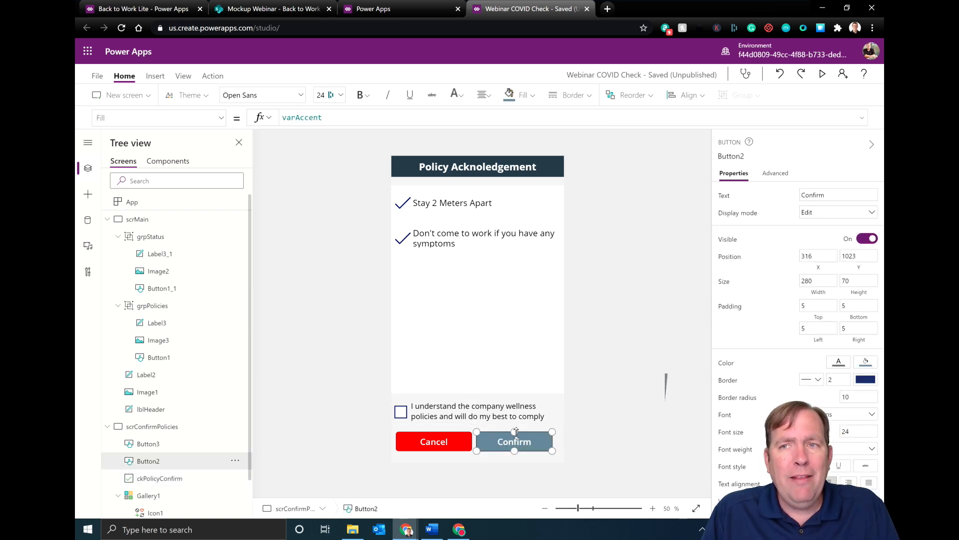
left_click(220, 119)
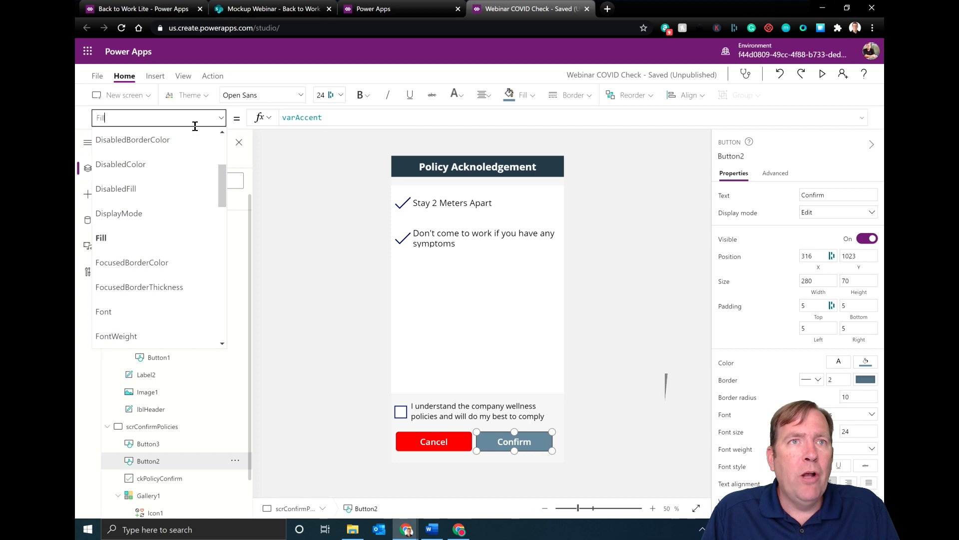
left_click(128, 220)
left_click(332, 118)
key("ctrl+a")
key("ctrl+v")
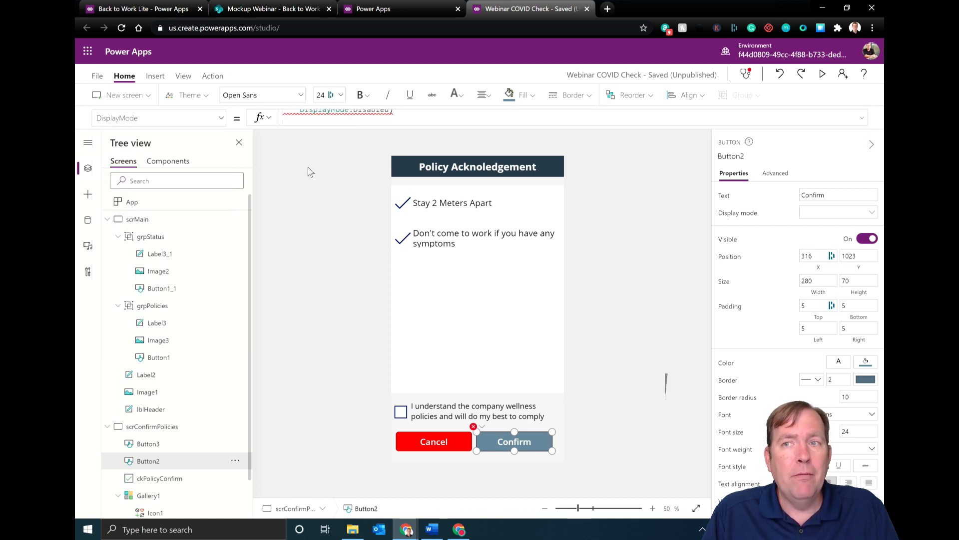
left_click(355, 128)
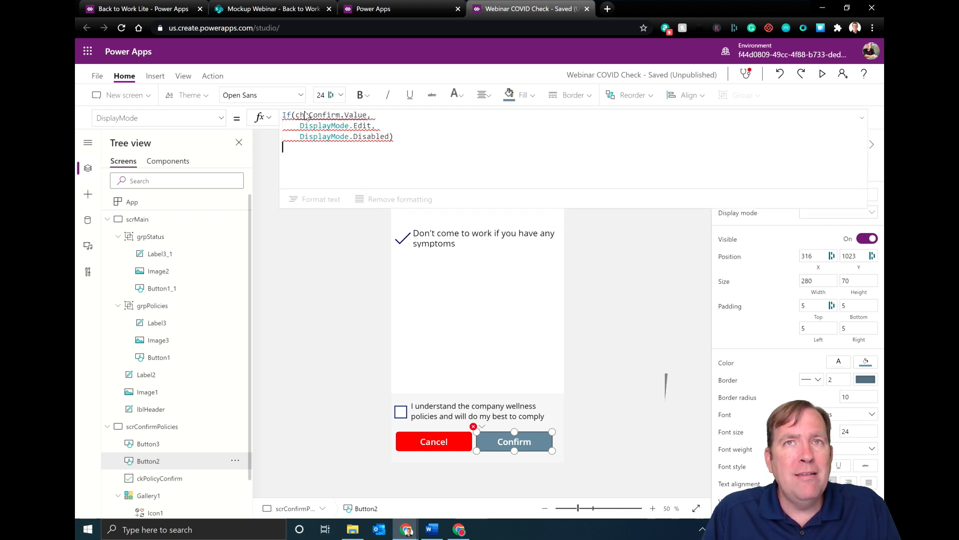
mouse_move(302, 123)
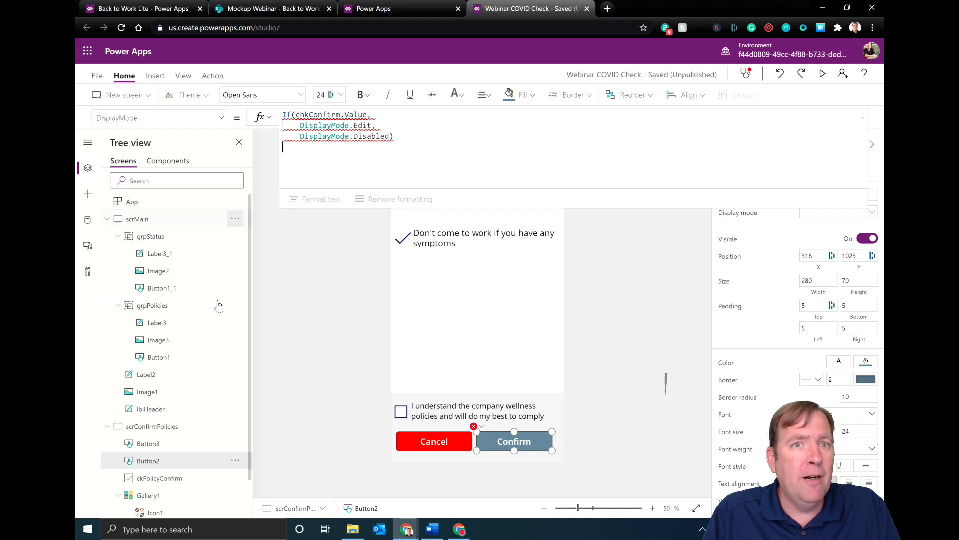
- Rename the check box as chkConfirm to match the Confirm button's formula, and collapse the expanded formula editor
double_click(160, 478)
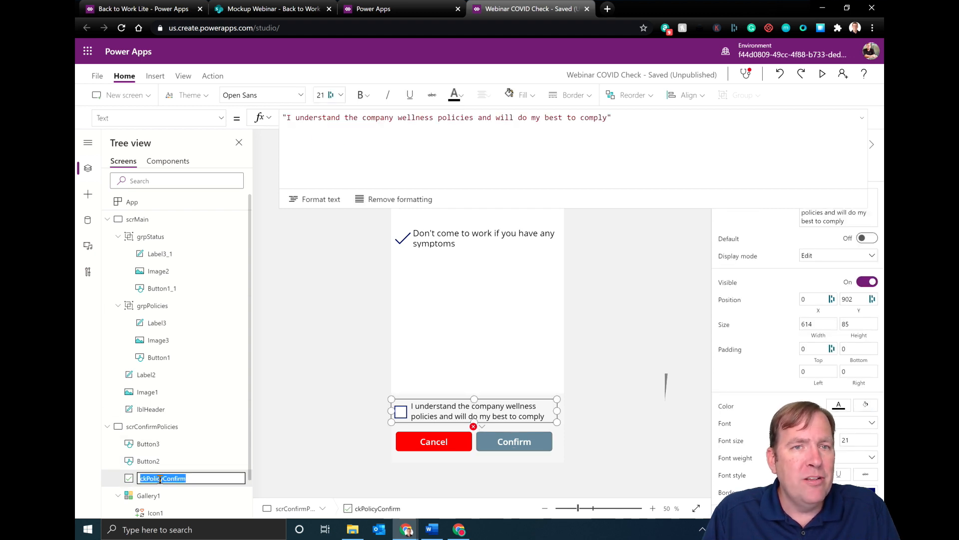
type("c")
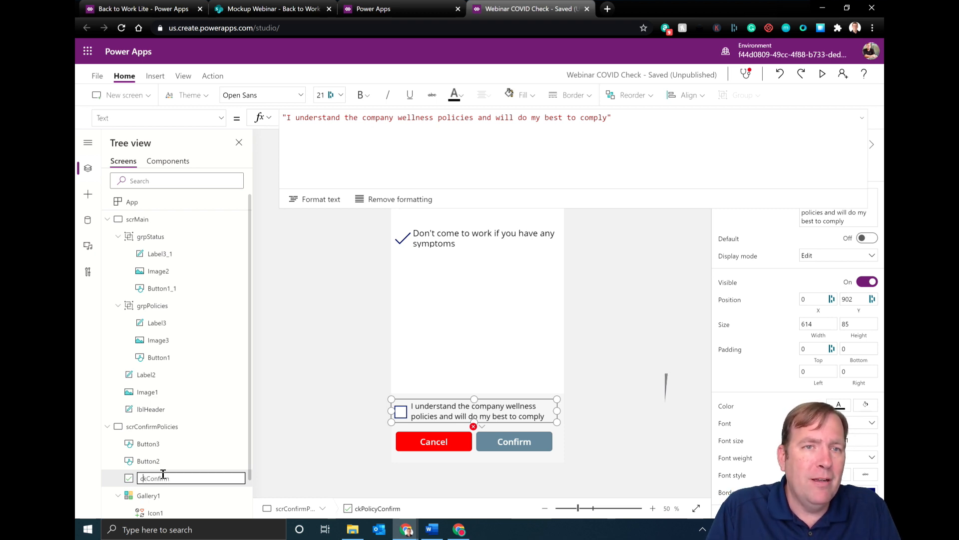
type("h")
key("Tab")
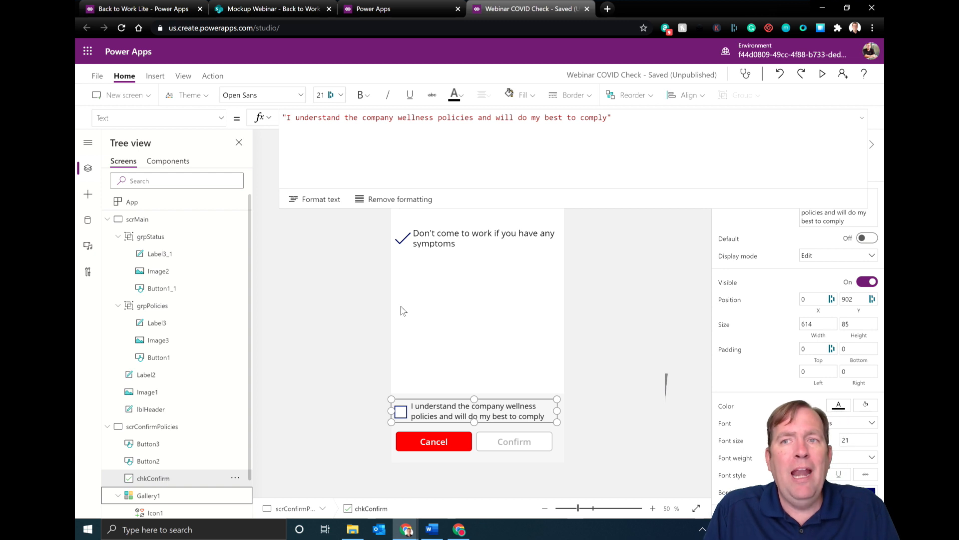
left_click(862, 119)
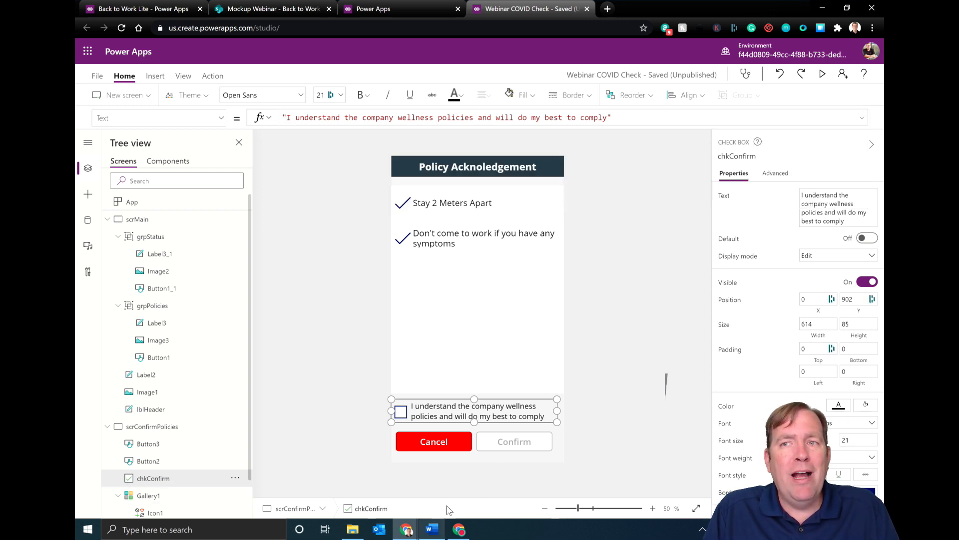
- Test the Confirm button's display mode by ticking and clearing the check box several times, leaving it ticked
left_click(399, 418)
left_click(401, 417)
left_click(400, 417)
left_click(401, 416)
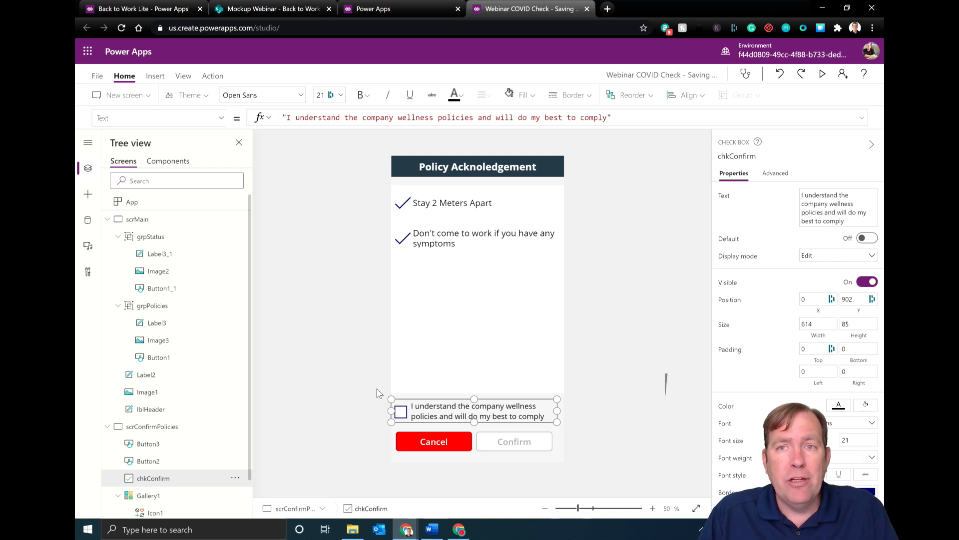
left_click(401, 412)
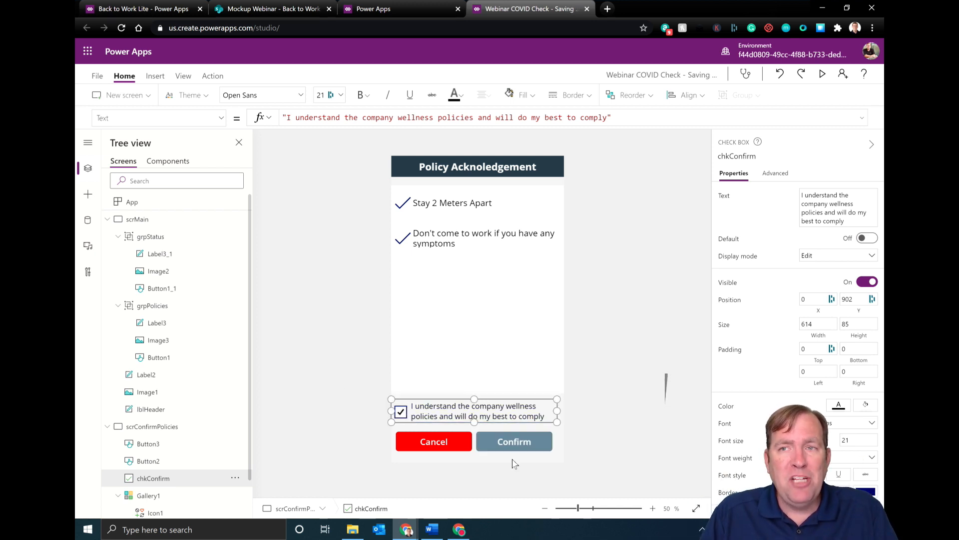
- Open the Confirm button's OnSelect formula for editing
left_click(516, 440)
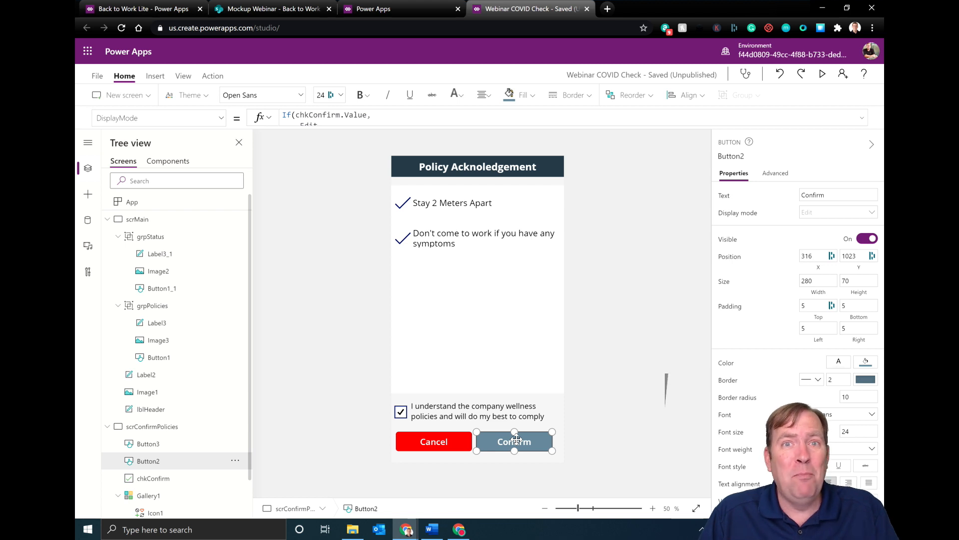
left_click(221, 118)
scroll(129, 294, "down", 3)
scroll(129, 295, "down", 5)
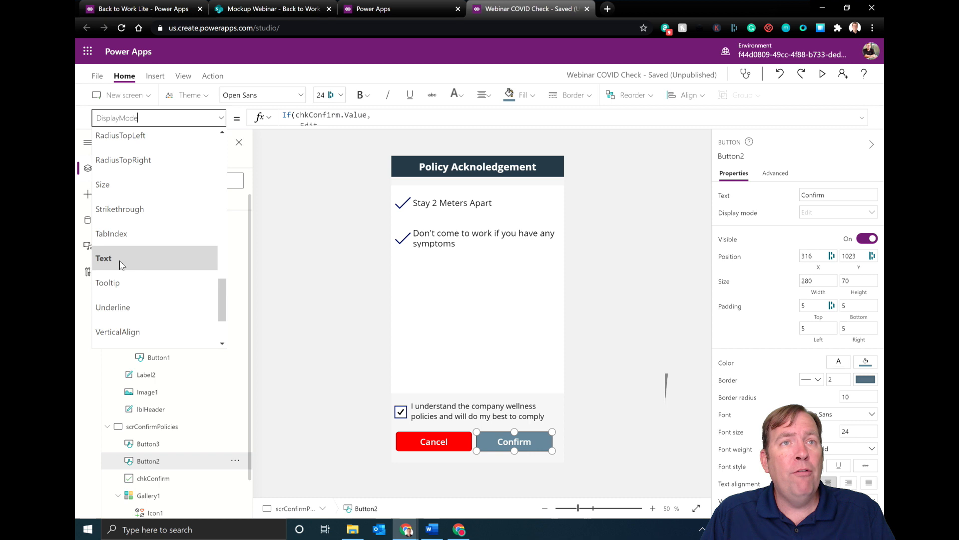
scroll(128, 264, "down", 2)
scroll(127, 269, "up", 2)
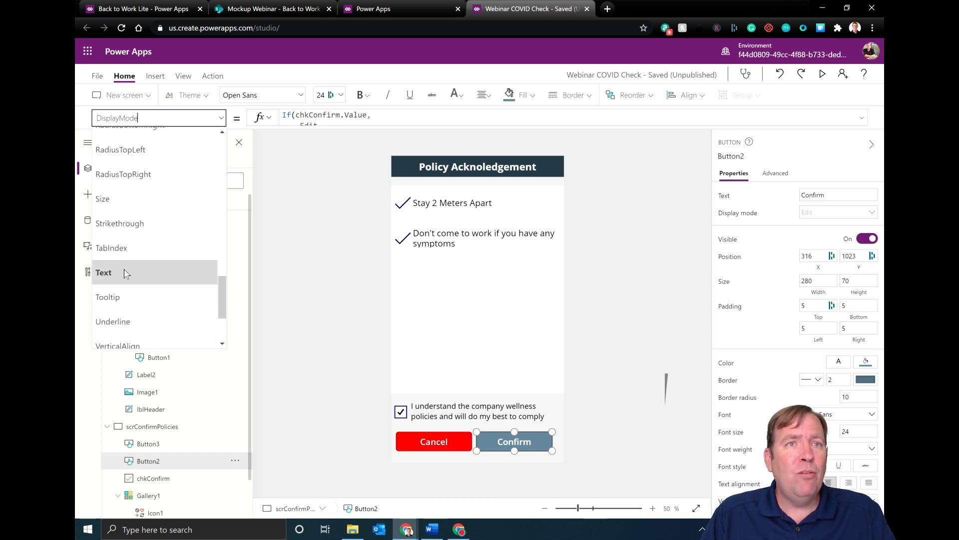
scroll(126, 276, "up", 6)
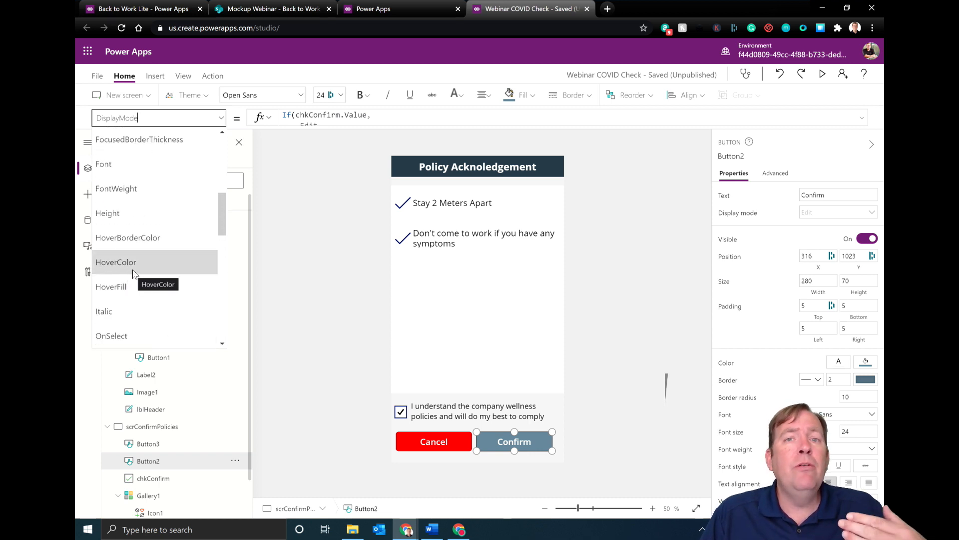
scroll(134, 273, "up", 6)
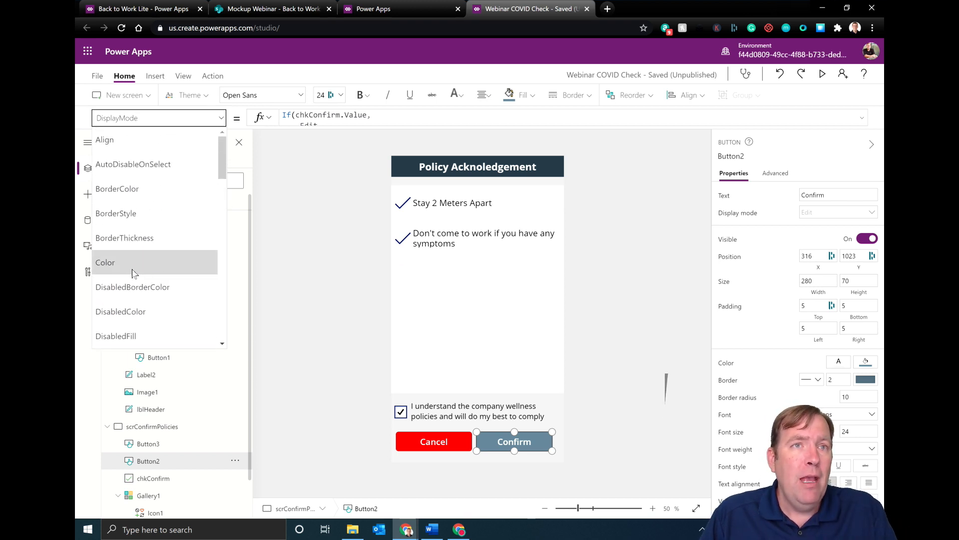
scroll(133, 270, "down", 7)
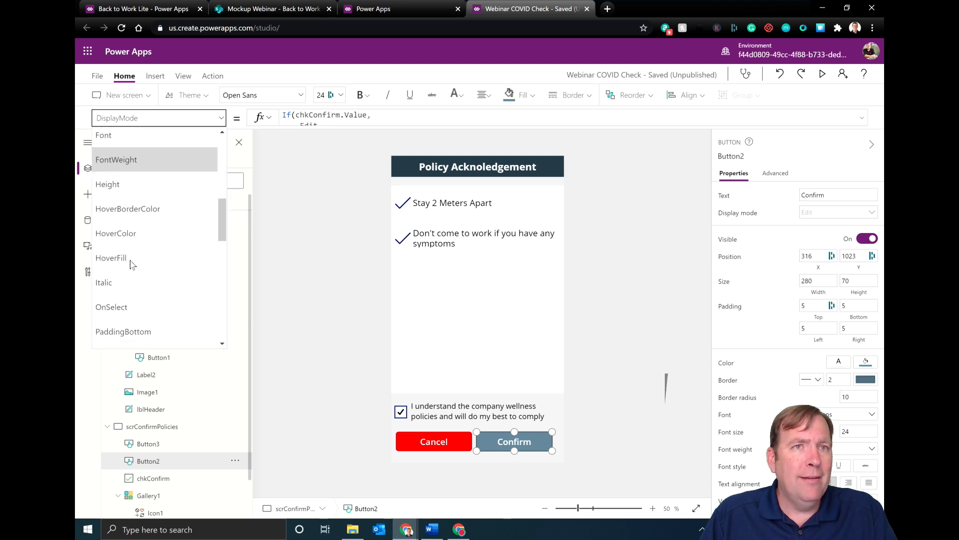
scroll(132, 265, "down", 2)
left_click(131, 200)
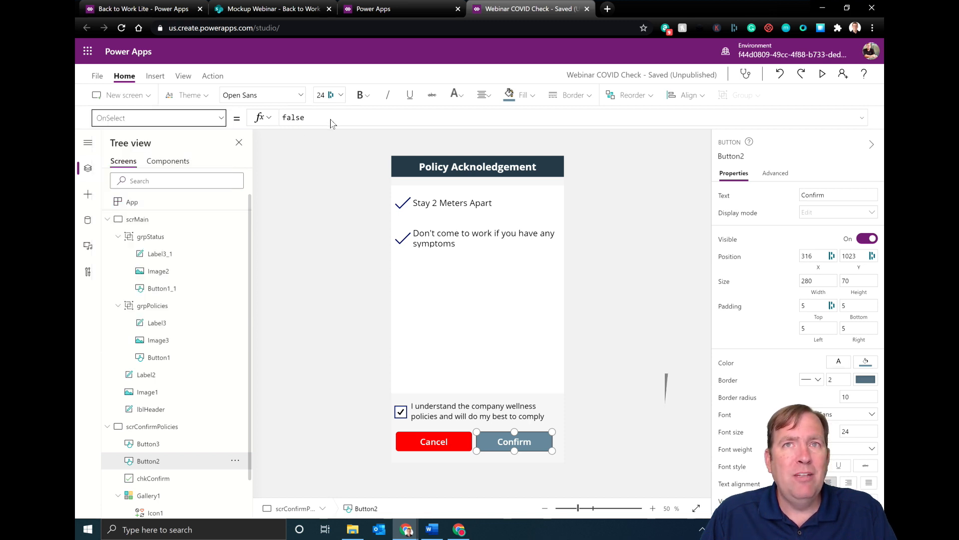
left_click(332, 120)
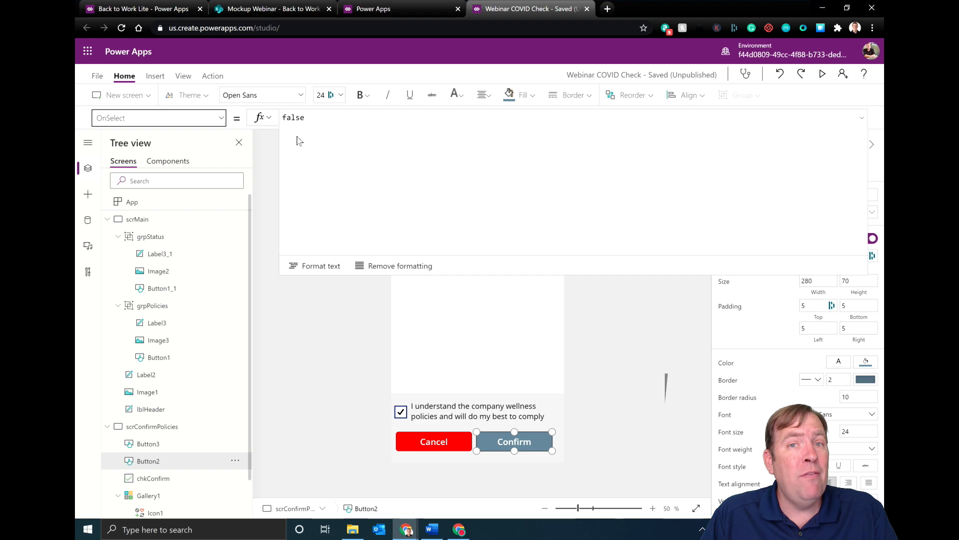
- Copy the Patch, Set and Navigate code from the Word document and paste it as the Confirm button's OnSelect formula in Power Apps
key("alt+Tab")
scroll(286, 491, "down", 3)
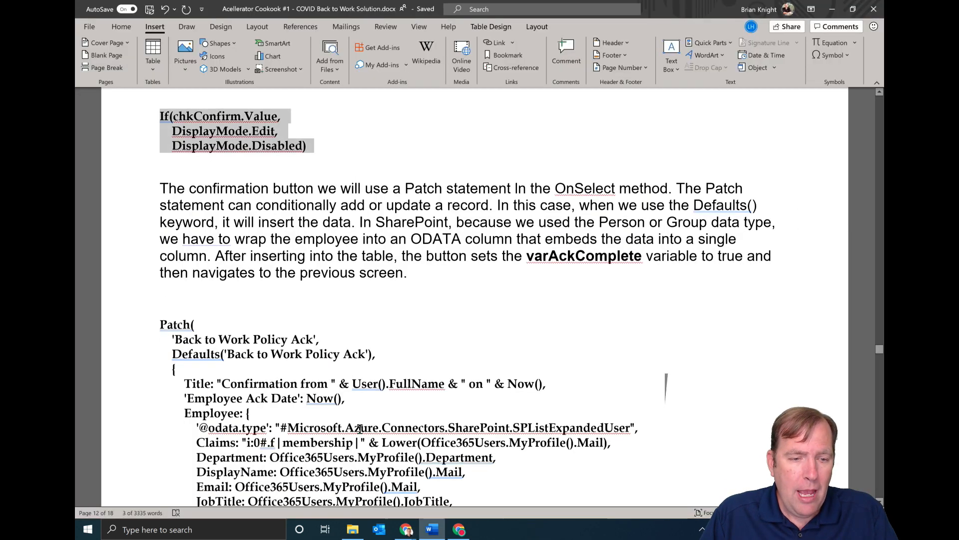
scroll(286, 490, "down", 3)
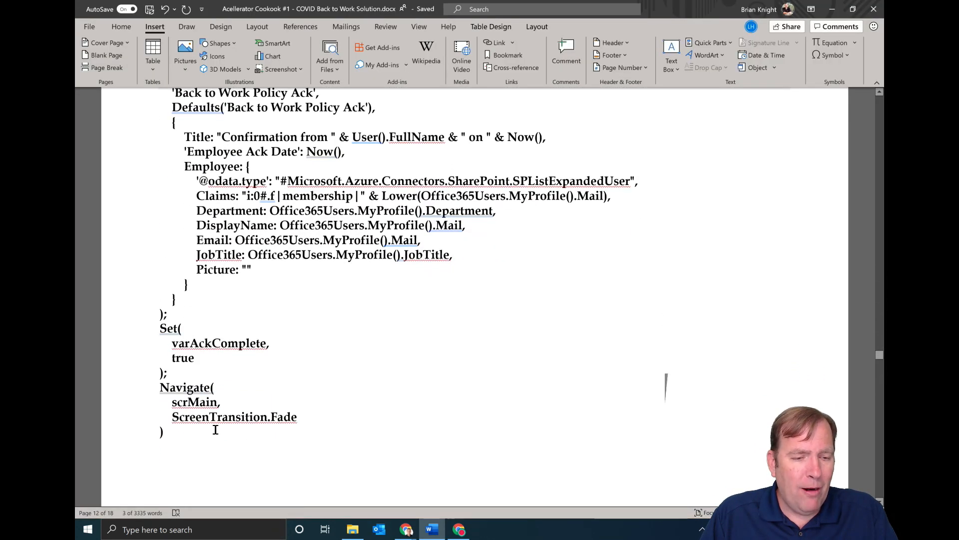
left_click_drag(201, 429, 176, 343)
scroll(174, 320, "up", 5)
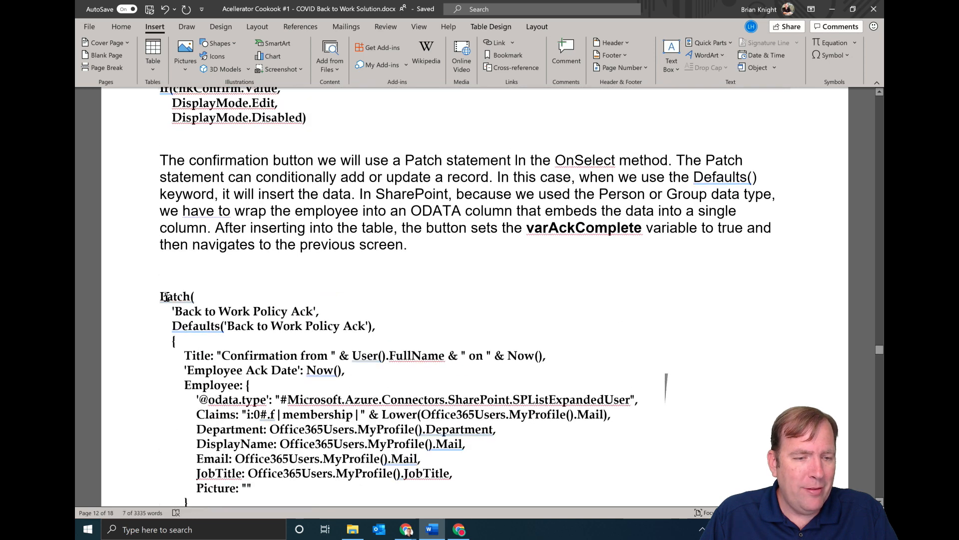
left_click(161, 297, "shift")
key("ctrl+c")
key("alt+Tab")
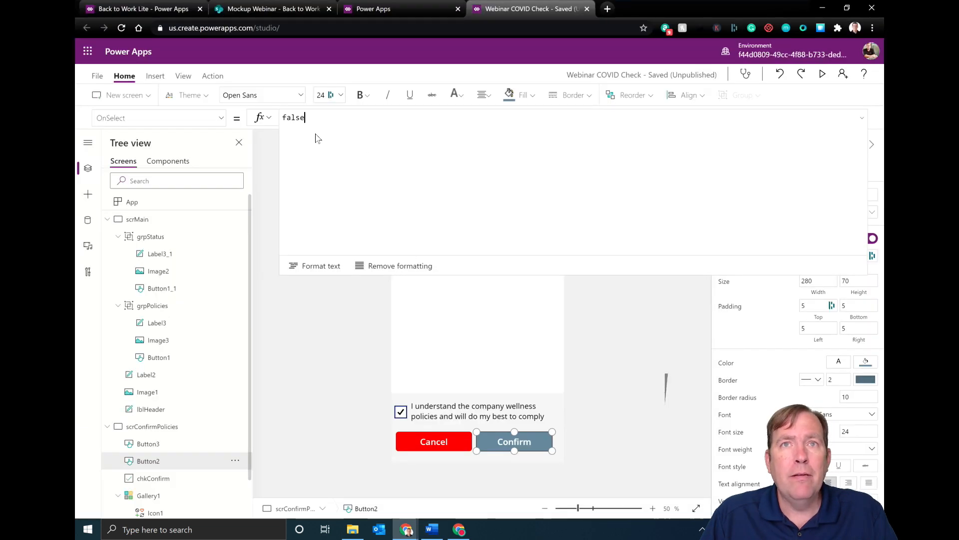
key("ctrl+v")
- Review the Patch code and its explanation in the Word document, and compare it with the pasted OnSelect formula in Power Apps
key("alt+Tab")
scroll(214, 298, "up", 3)
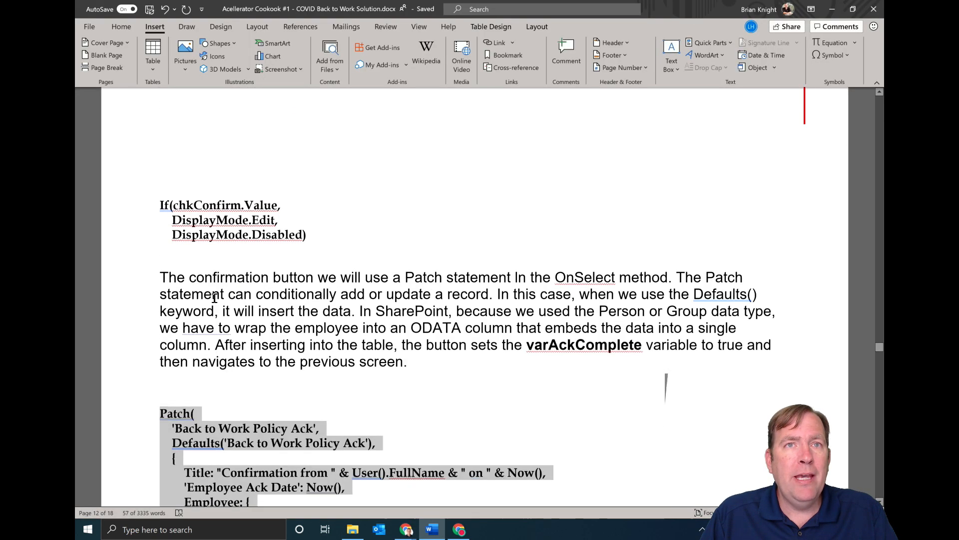
scroll(205, 250, "down", 4)
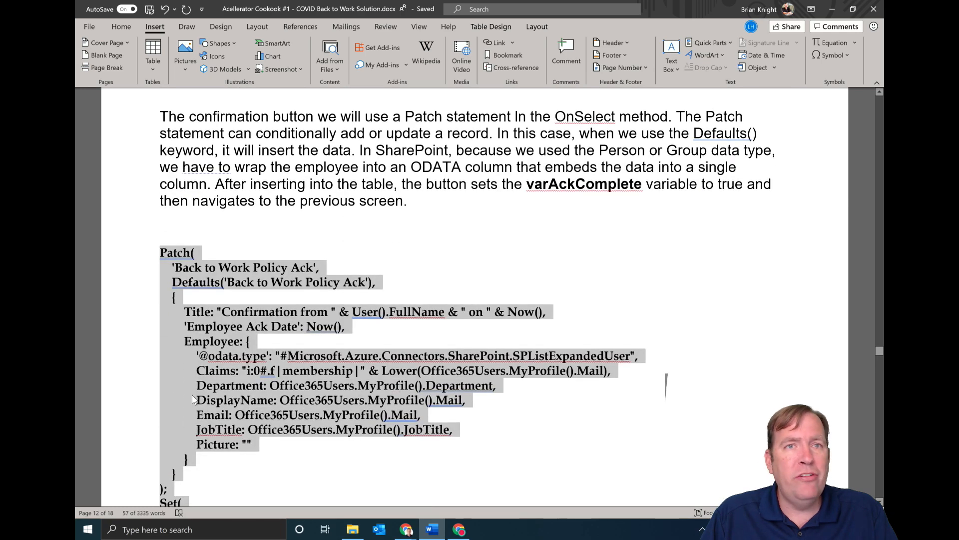
scroll(219, 300, "down", 5)
key("alt+Tab")
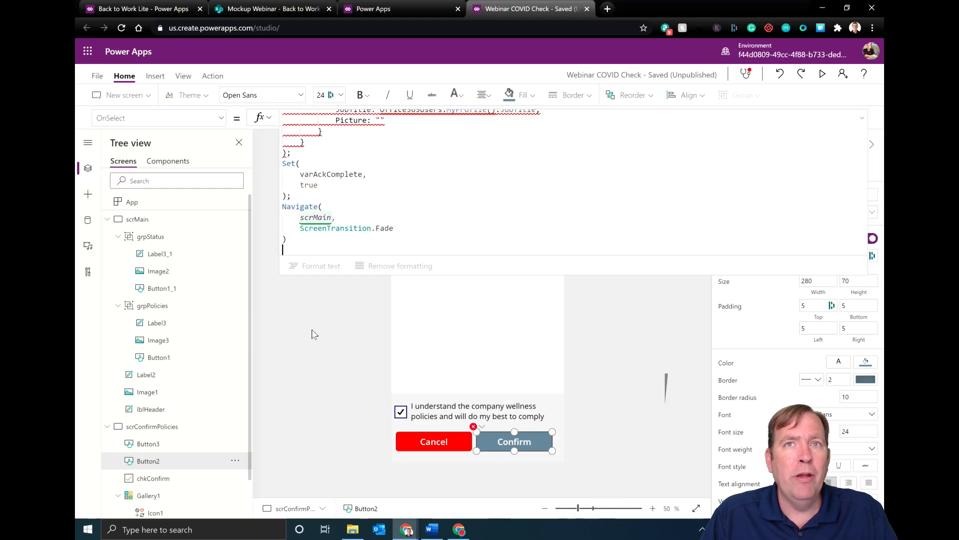
scroll(334, 234, "up", 5)
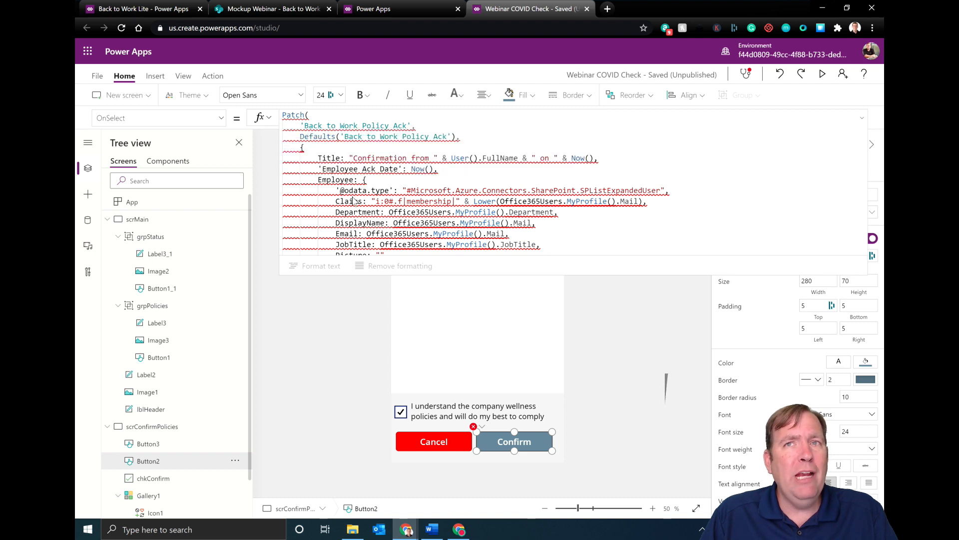
mouse_move(369, 210)
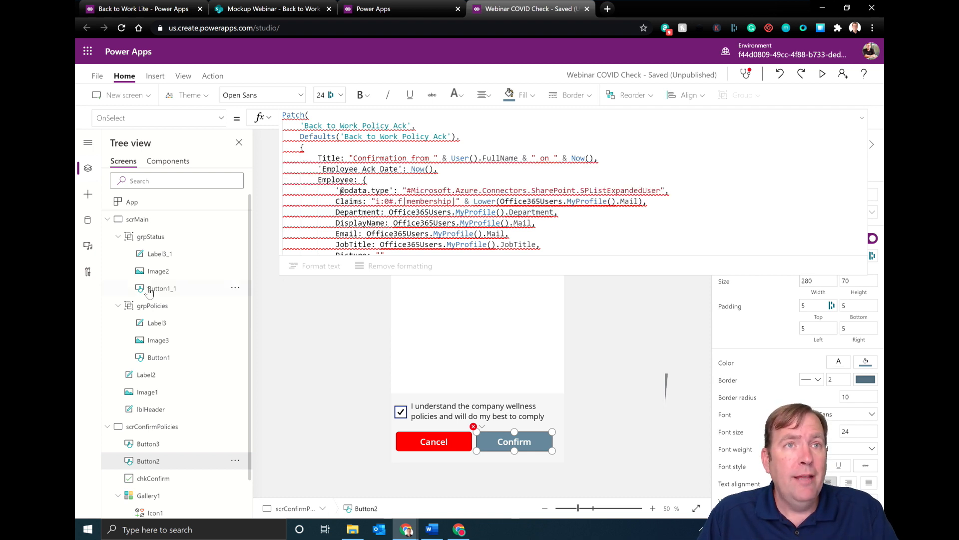
- Add the Office 365 Users connector to the app's data sources using the existing connection
left_click(88, 223)
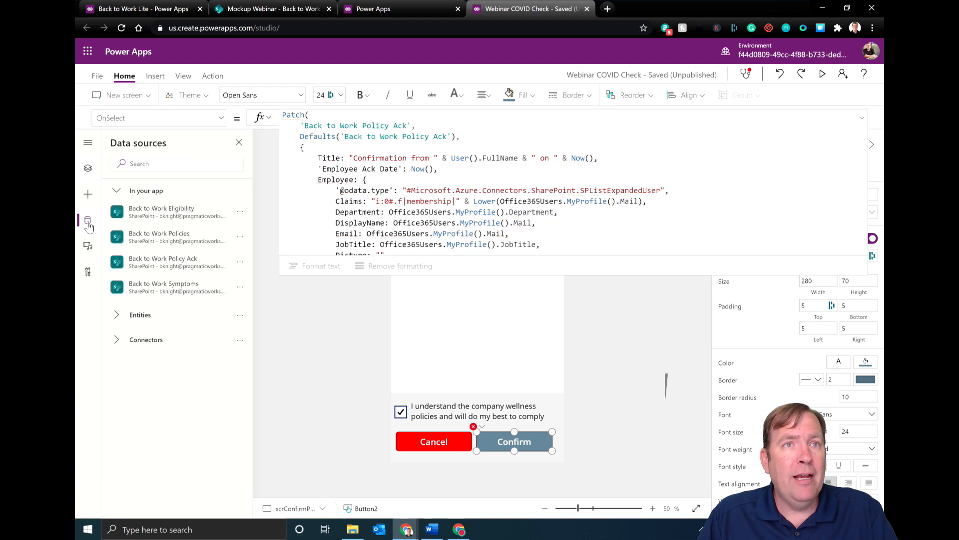
left_click(150, 345)
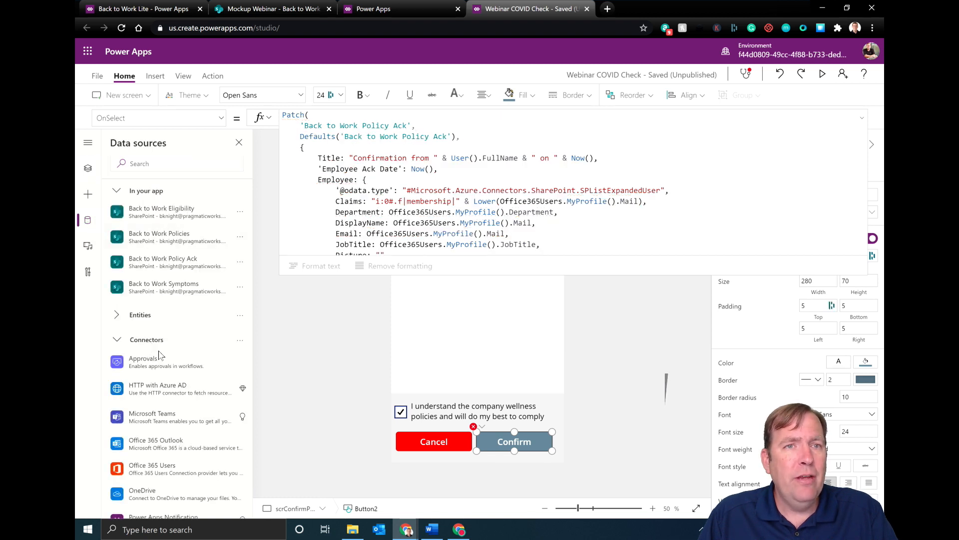
scroll(160, 364, "down", 1)
mouse_move(156, 424)
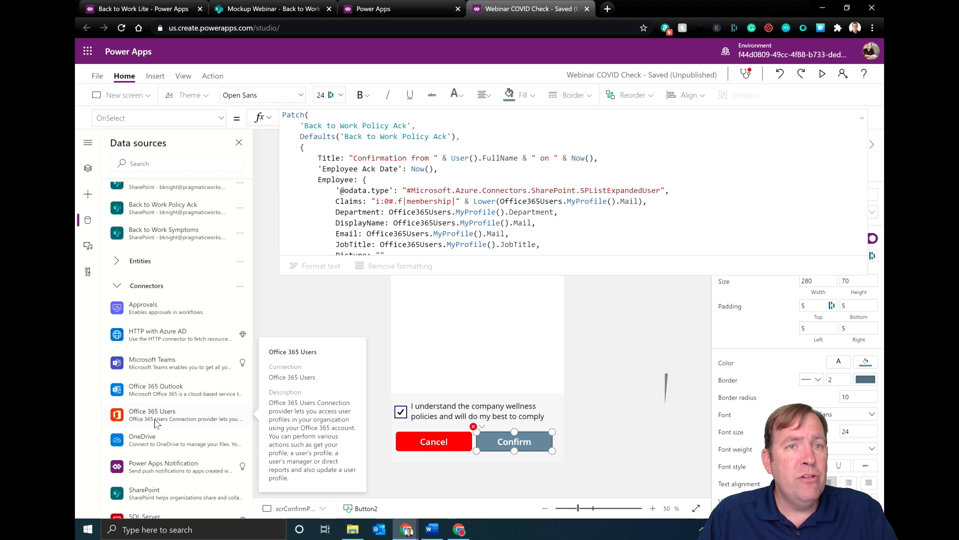
scroll(156, 424, "down", 1)
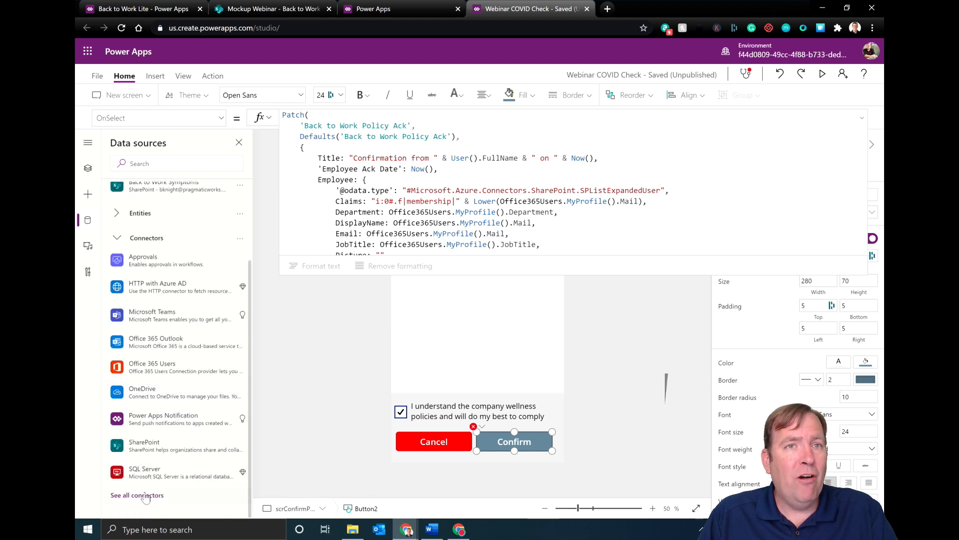
mouse_move(144, 370)
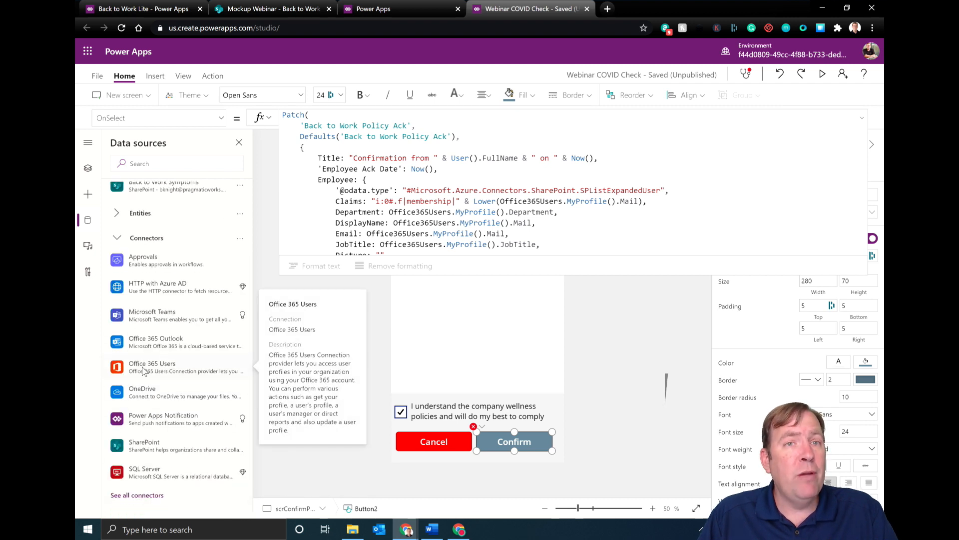
left_click(145, 368)
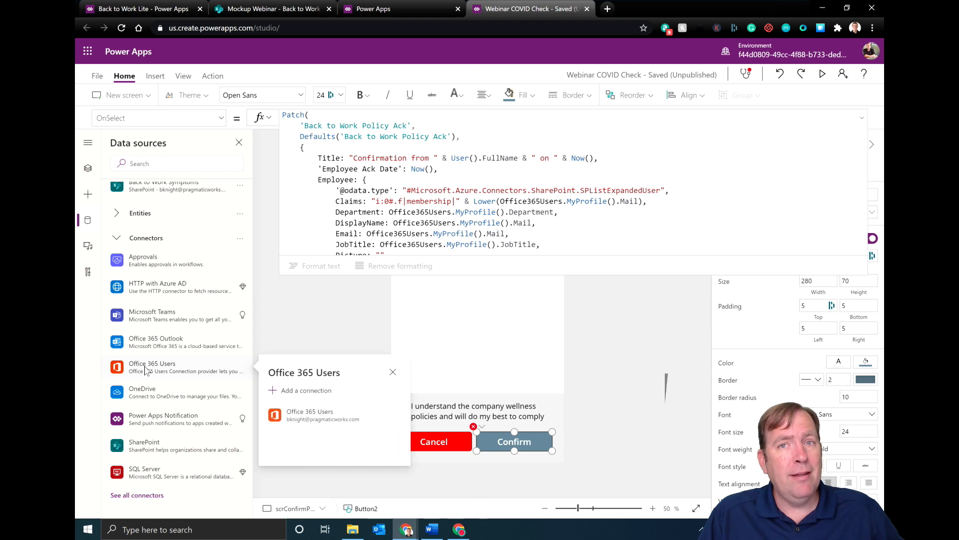
left_click(337, 422)
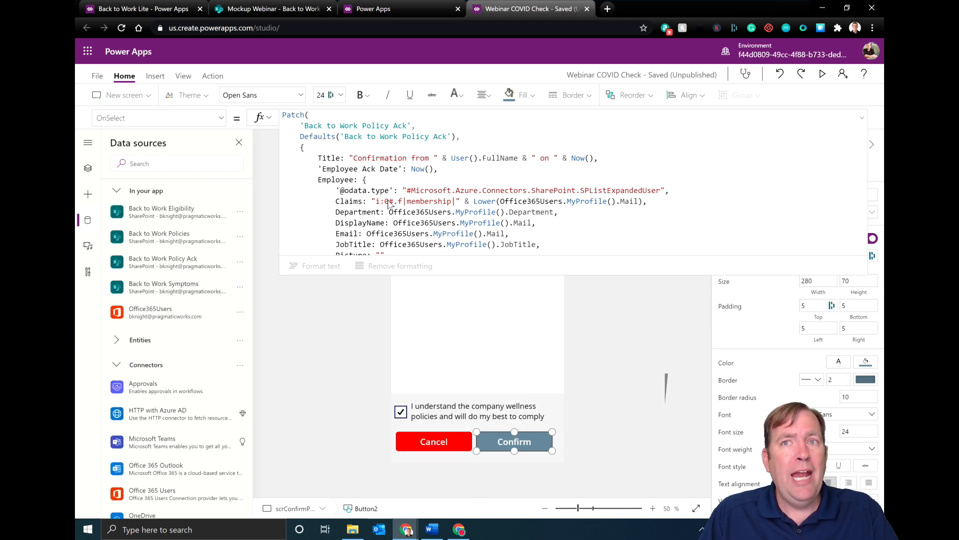
- Examine how the Employee record in the Confirm button's Patch formula is filled from Office365Users.MyProfile()
left_click(398, 223)
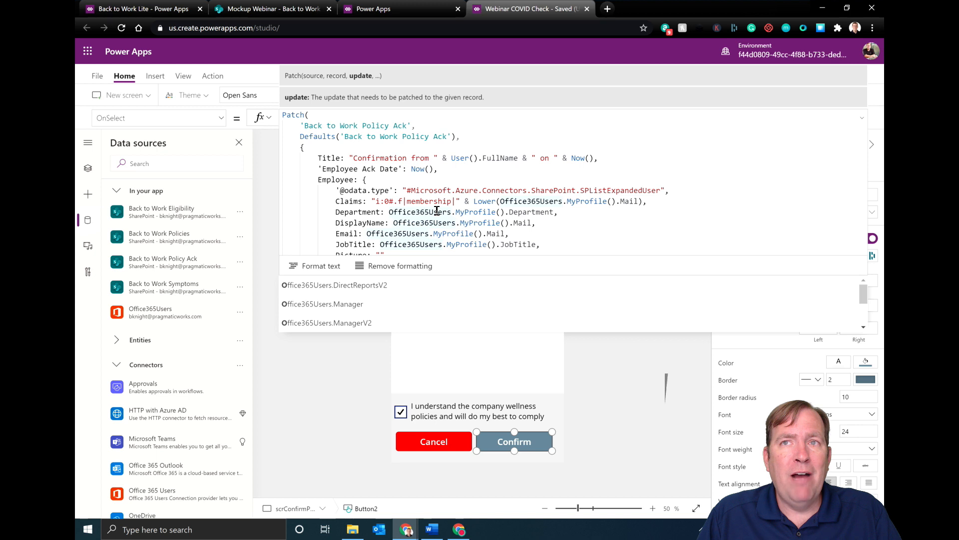
mouse_move(139, 308)
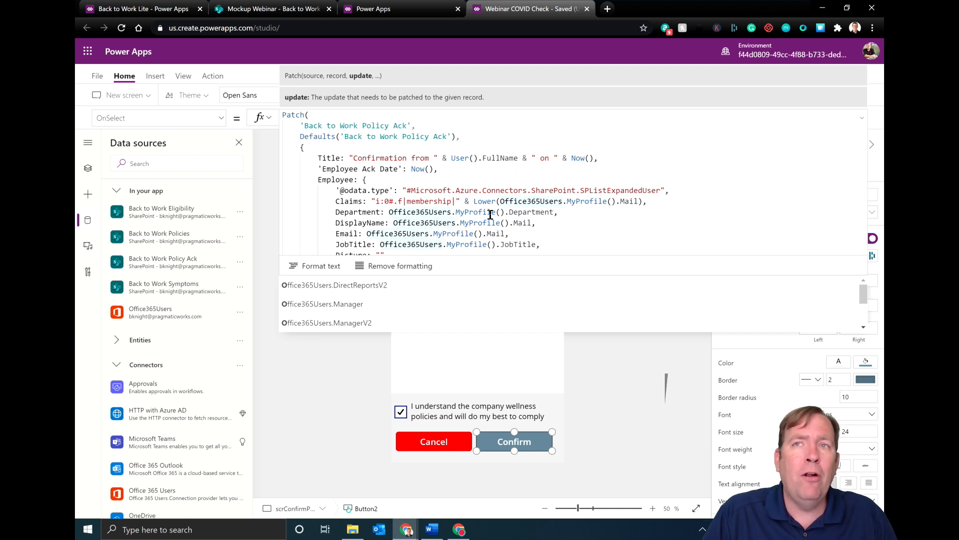
scroll(488, 218, "down", 4)
scroll(469, 213, "up", 2)
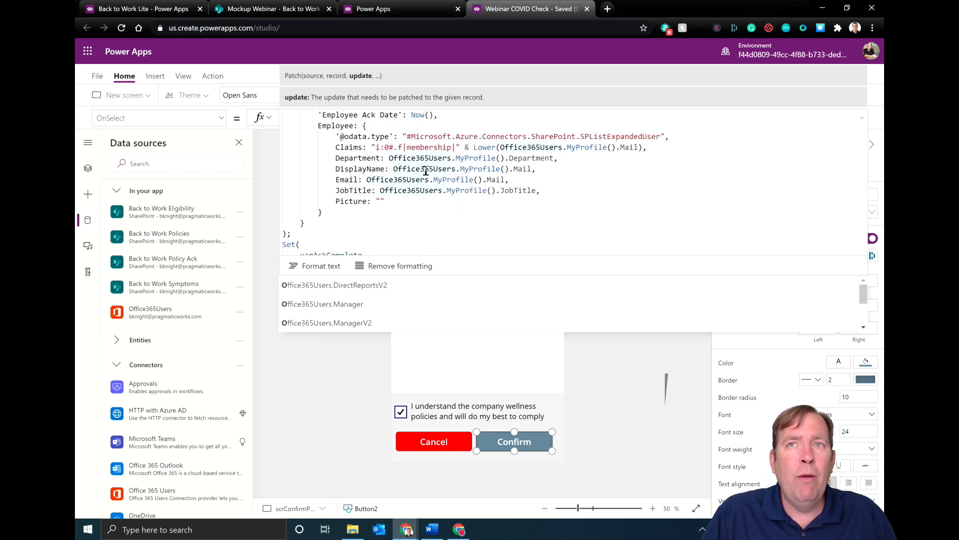
scroll(427, 164, "up", 2)
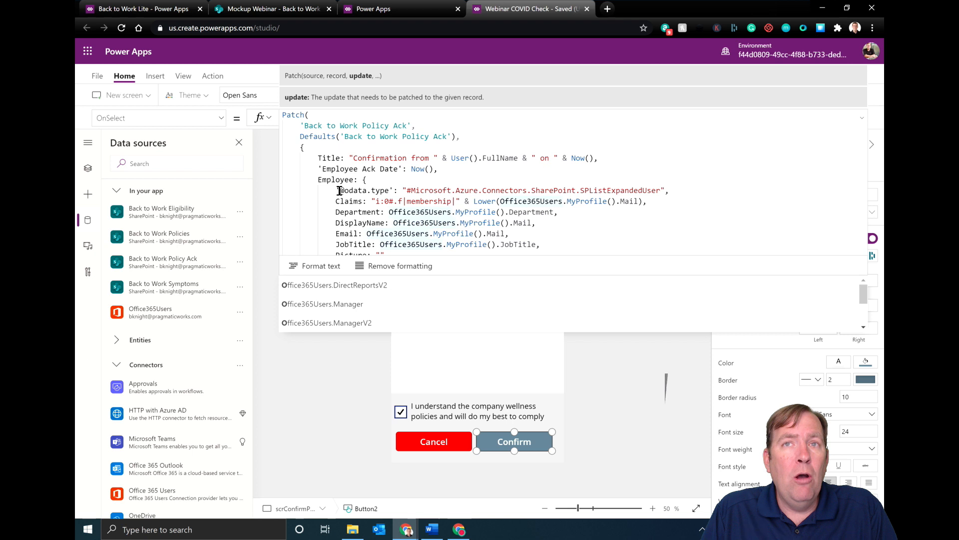
scroll(340, 190, "down", 2)
scroll(343, 190, "up", 2)
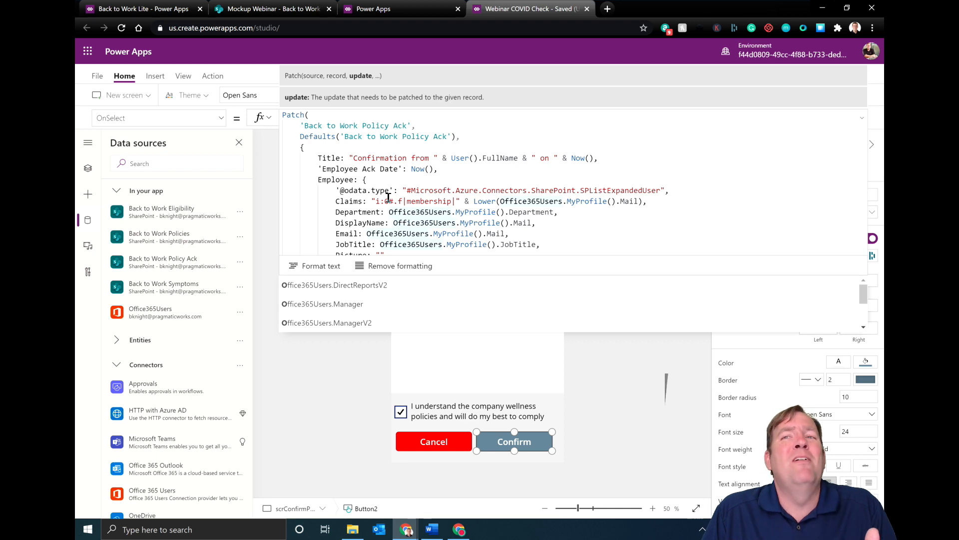
scroll(387, 200, "down", 2)
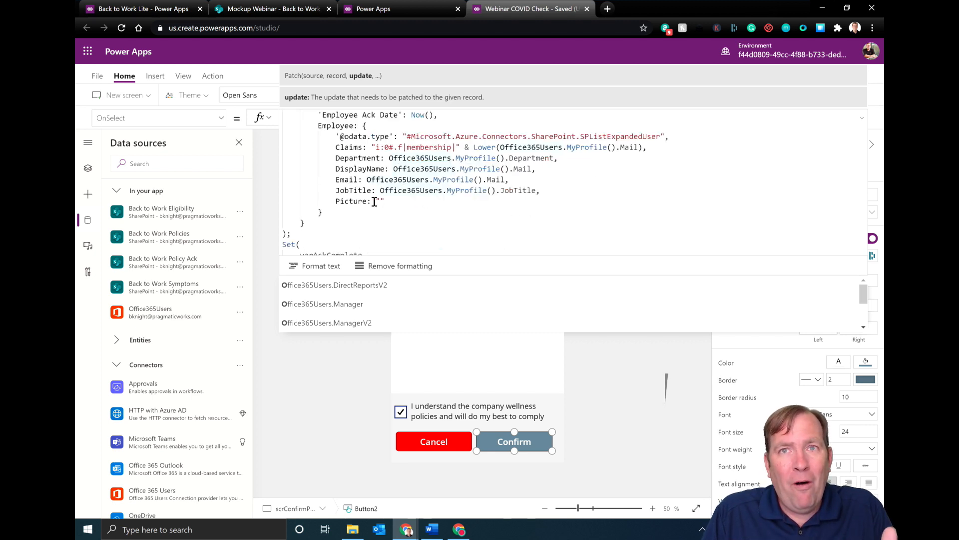
- Try to remove the Picture line and its preceding comma from the Patch formula's Employee record, and undo the edits
left_click_drag(385, 201, 338, 200)
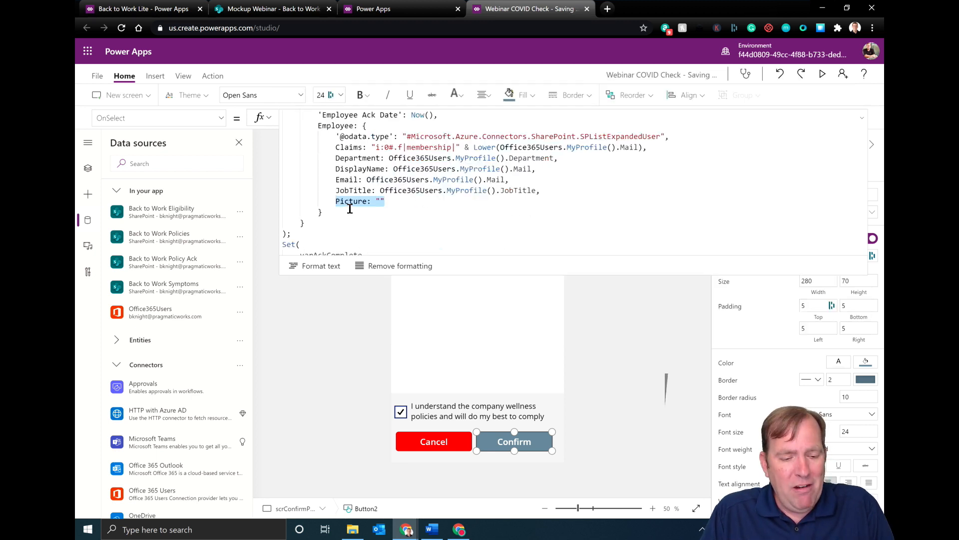
type("x")
left_click(549, 194)
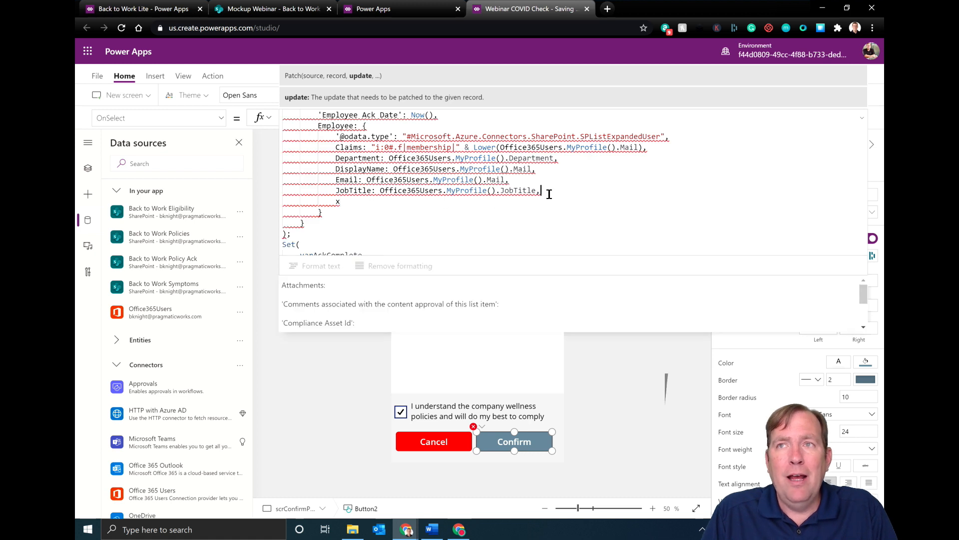
key("BackSpace")
key("Delete")
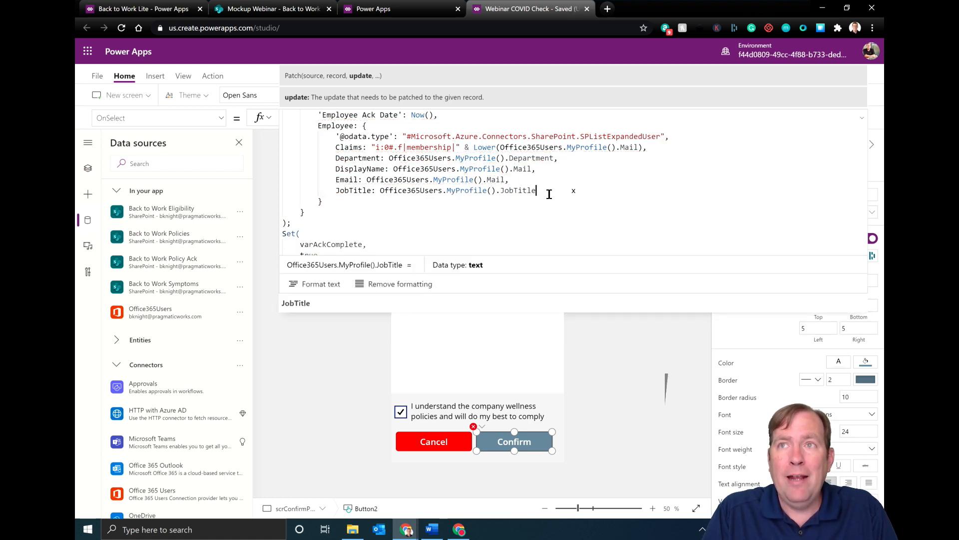
key("Delete")
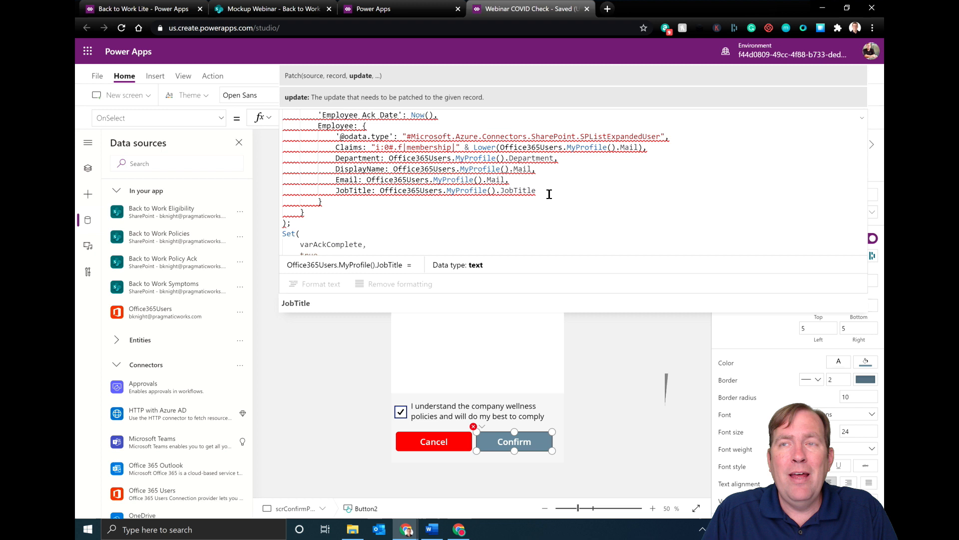
key("ctrl+z")
key("ctrl+z")
key("ctrl+z")
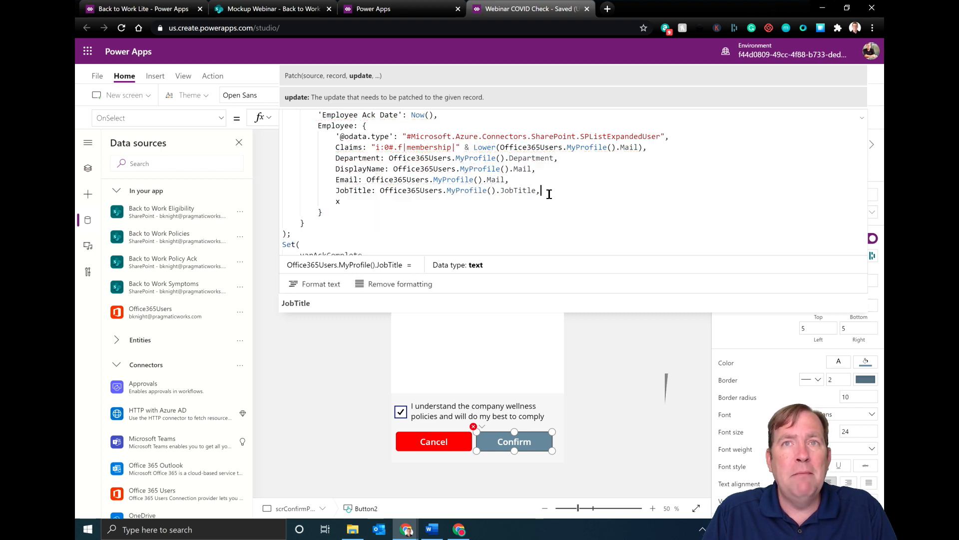
left_click(433, 213)
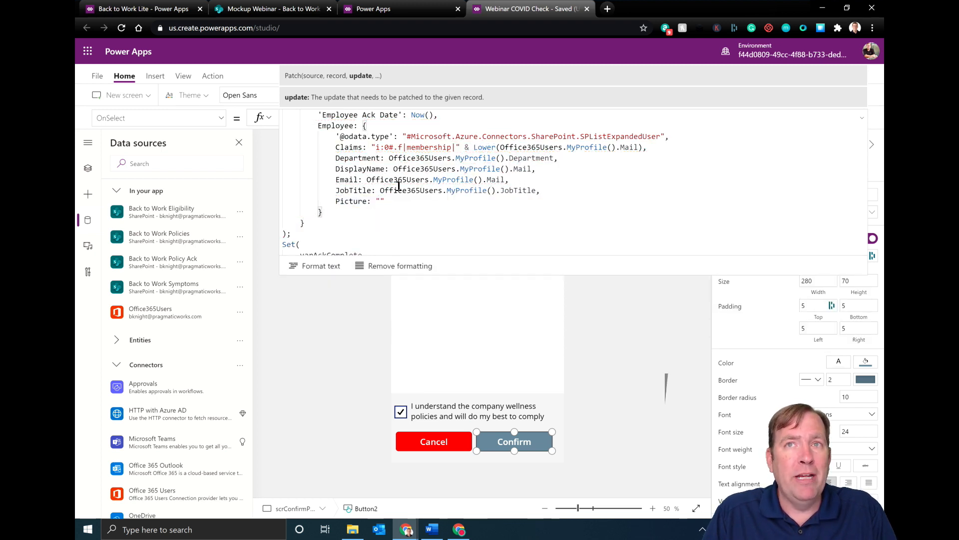
- Review the Patch source, Defaults record and update arguments, and the Set and Navigate calls that follow in the OnSelect formula
scroll(409, 179, "up", 2)
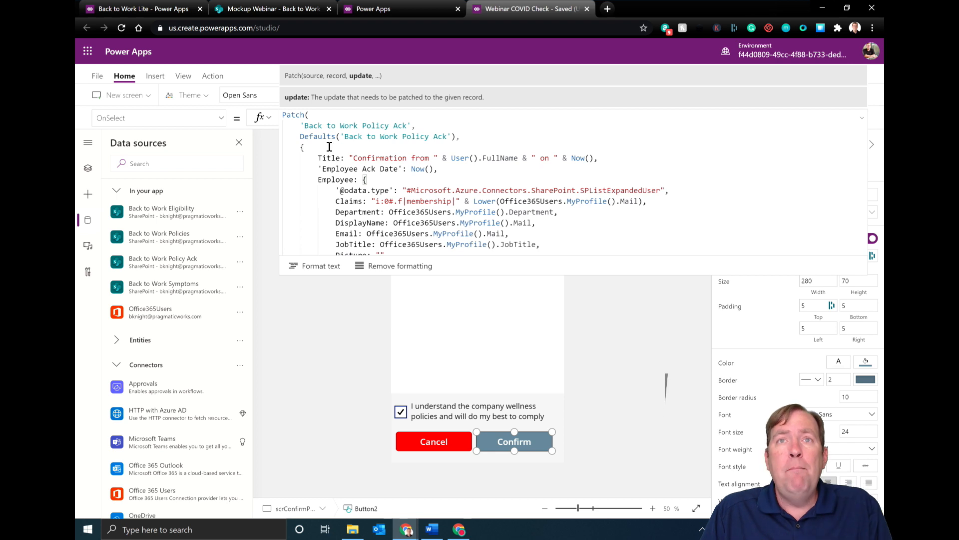
left_click(298, 114)
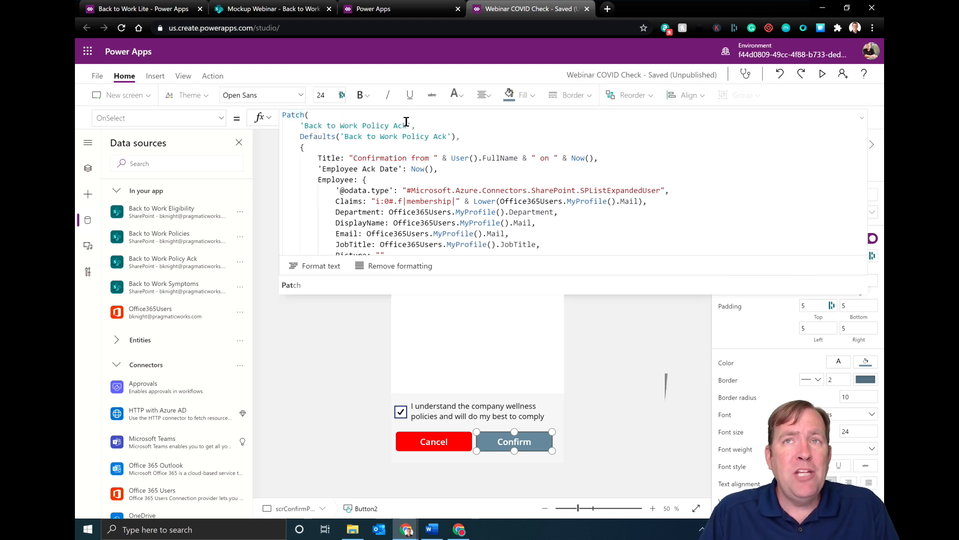
mouse_move(405, 124)
left_mouse_down()
mouse_move(311, 124)
mouse_move(301, 137)
mouse_move(458, 133)
left_mouse_up()
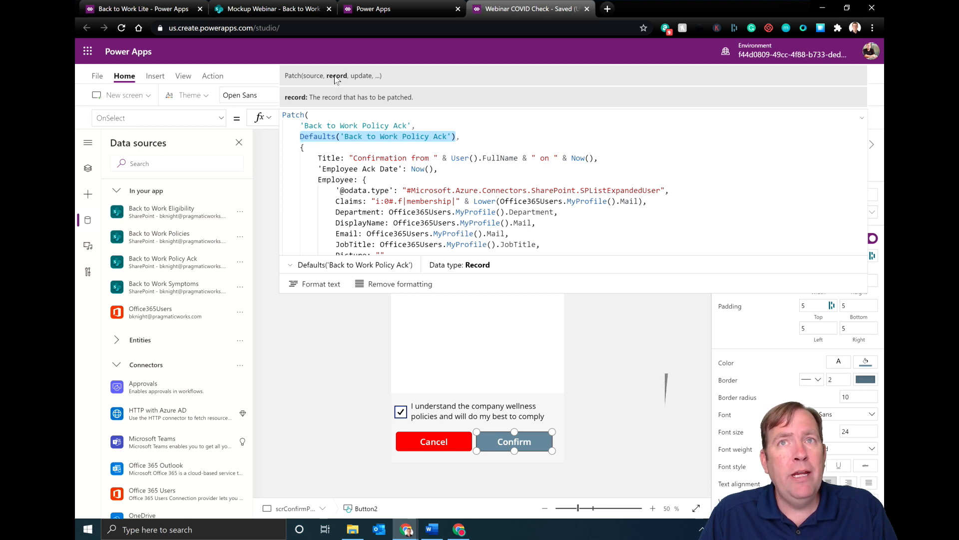
scroll(359, 214, "down", 3)
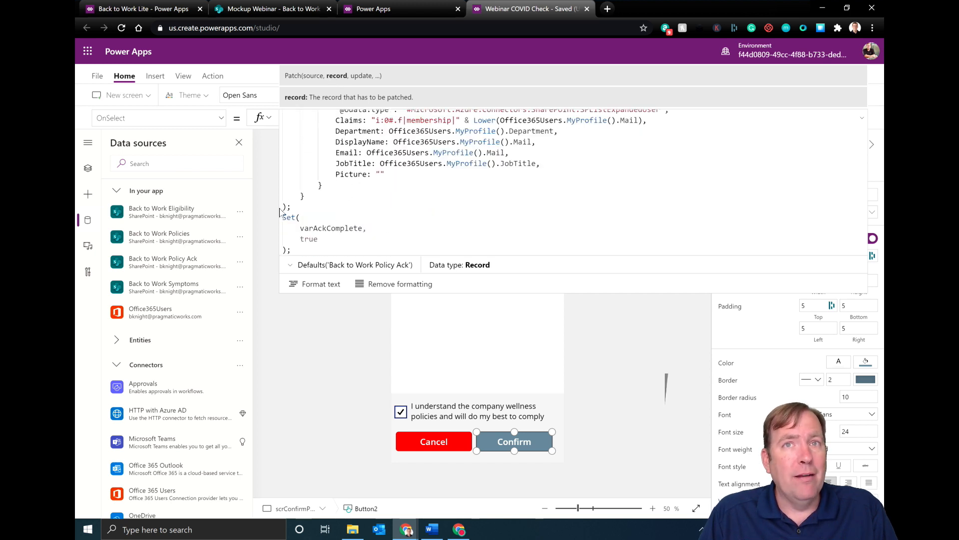
scroll(351, 178, "up", 3)
scroll(351, 181, "down", 5)
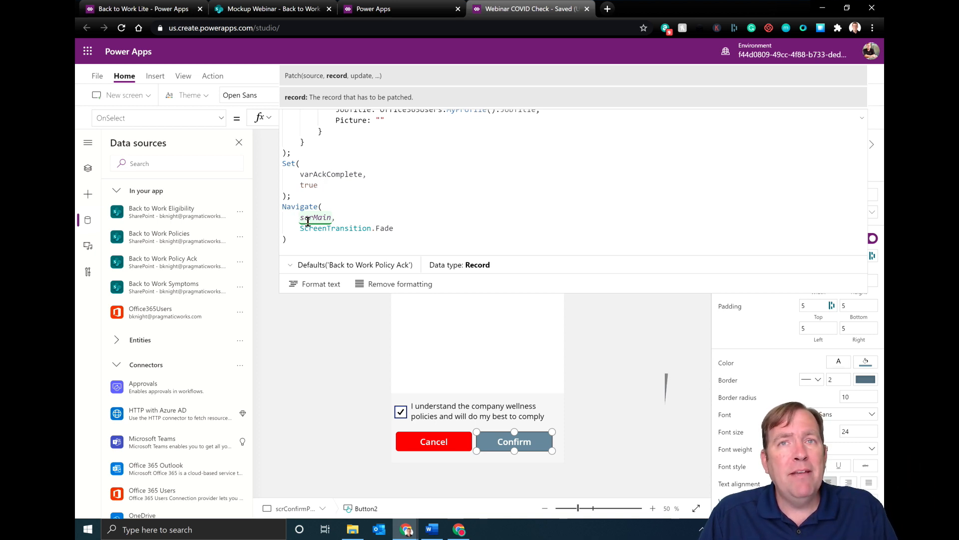
- Run the Confirm button on the policy acknowledgement screen, and check the Confirm Policies button on the main screen in preview
left_click(322, 385)
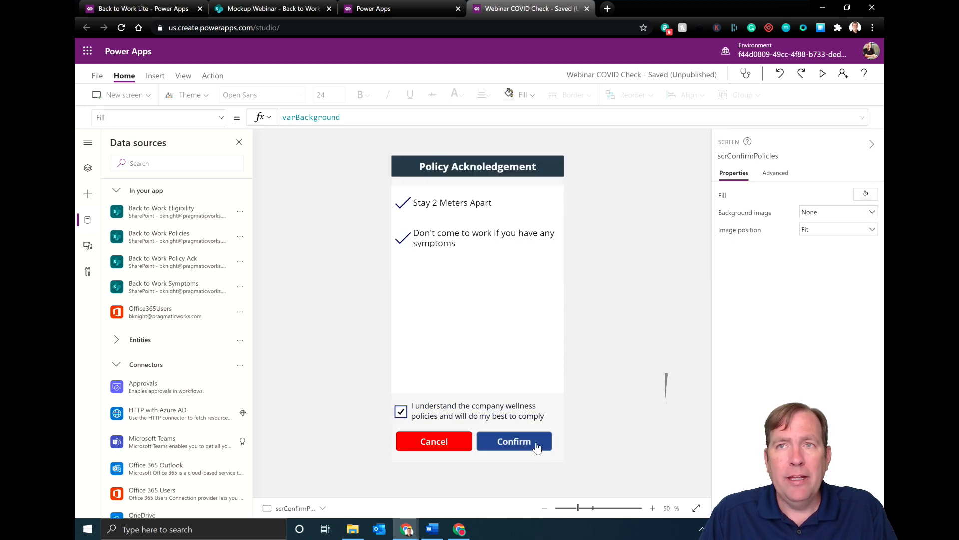
left_click(536, 443, "alt")
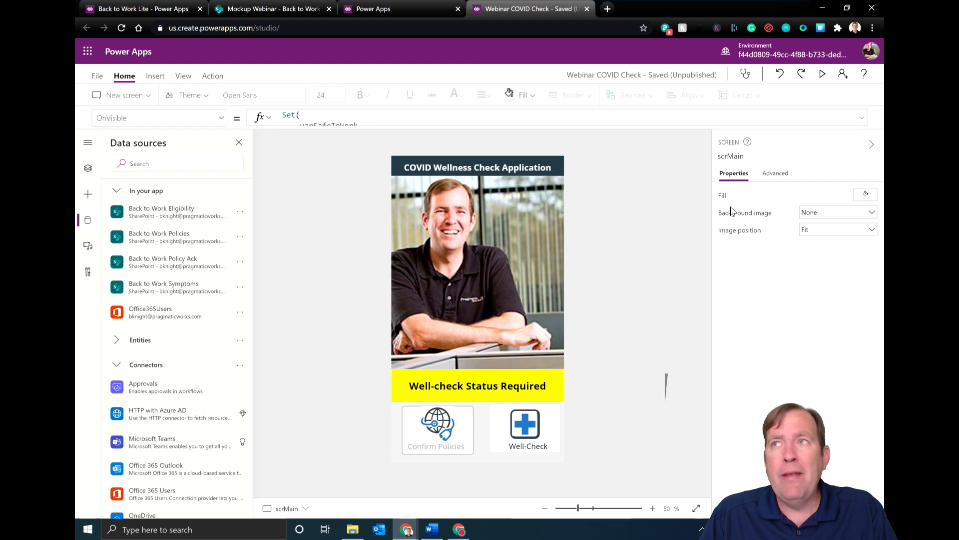
left_click(822, 74)
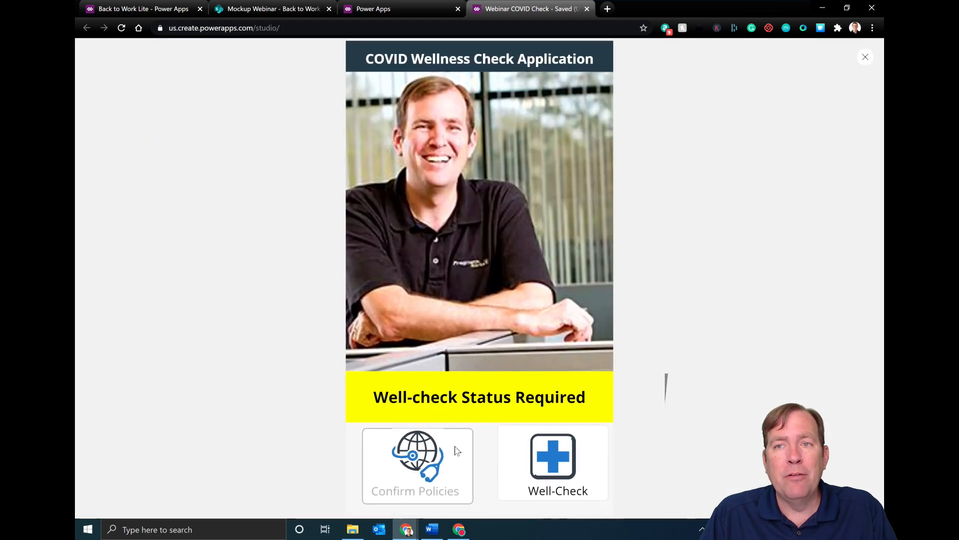
key("Escape")
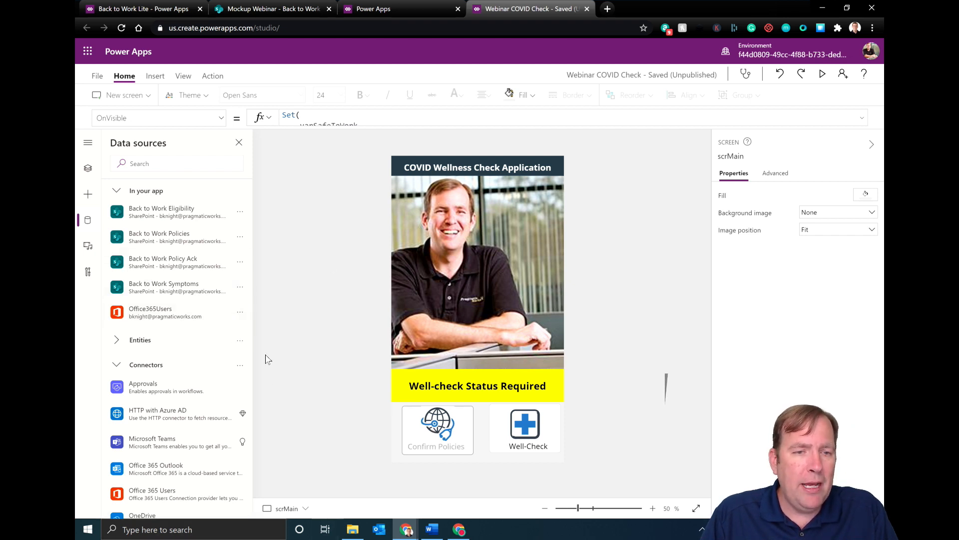
- Switch to SharePoint and open the Back to Work Policy Ack list to check for the acknowledgement record
left_click(244, 11)
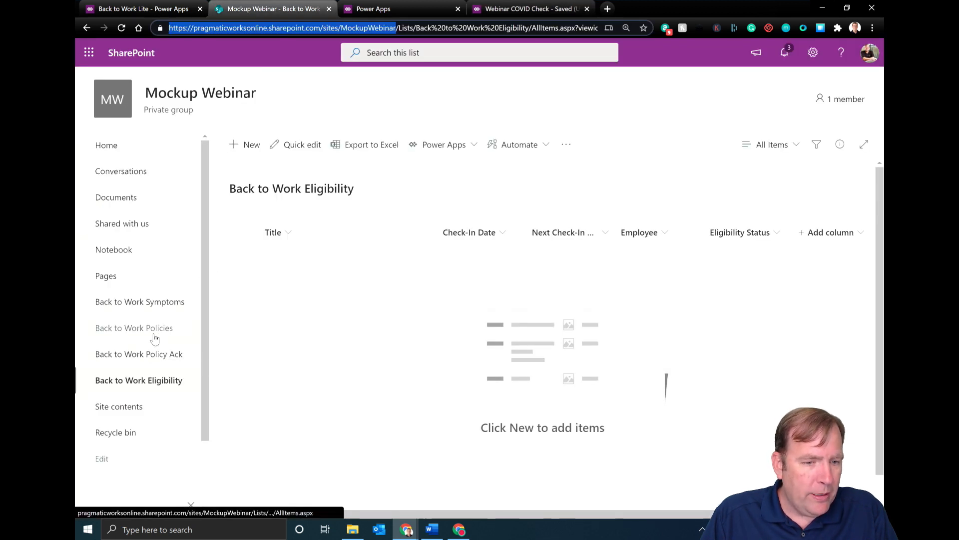
left_click(157, 355)
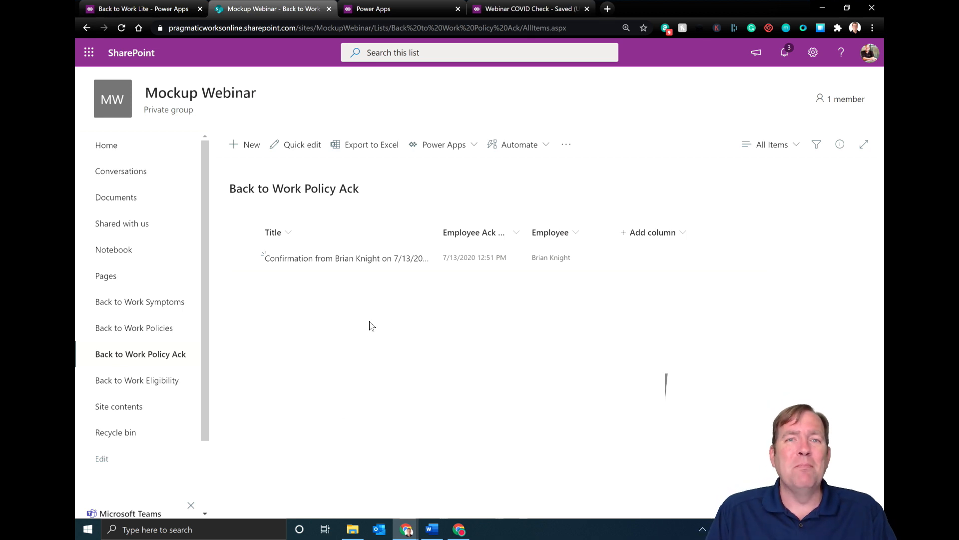
- Switch to the Word document, find the instructions for the scrWellcheck screen, and return to the browser
key("alt+Tab")
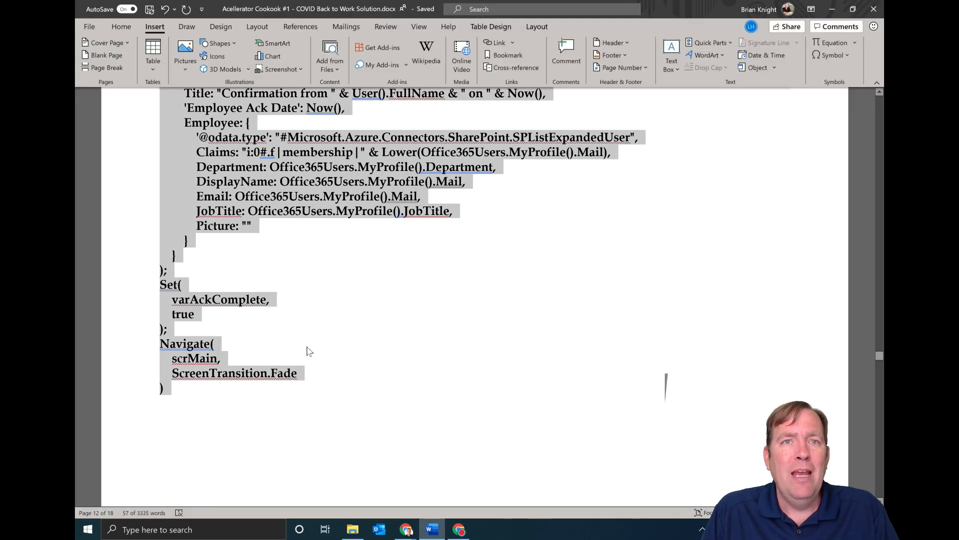
scroll(309, 349, "down", 10)
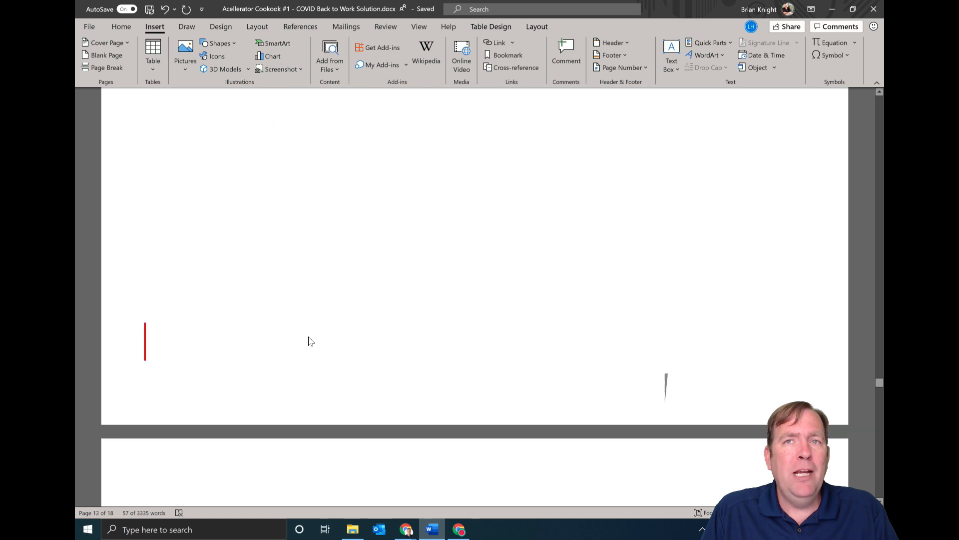
scroll(308, 341, "down", 8)
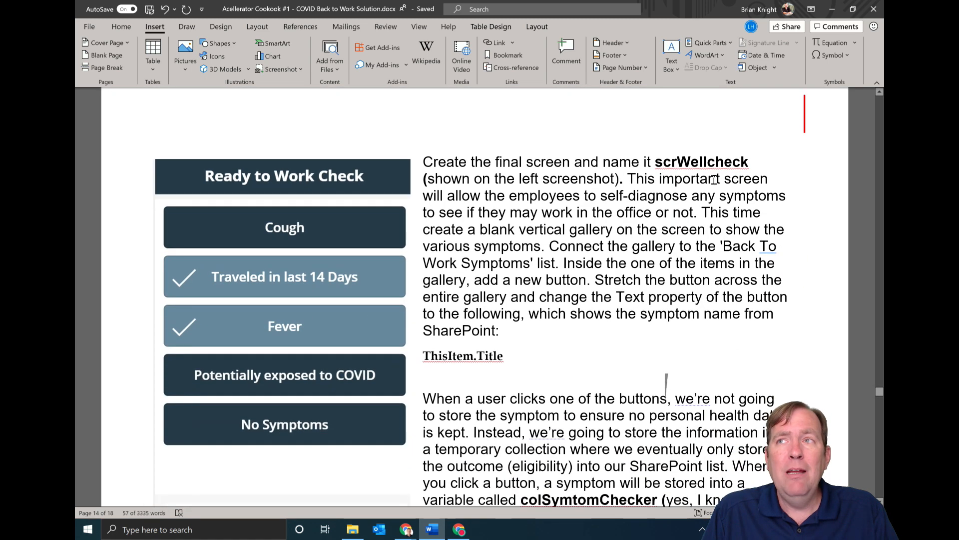
double_click(714, 163)
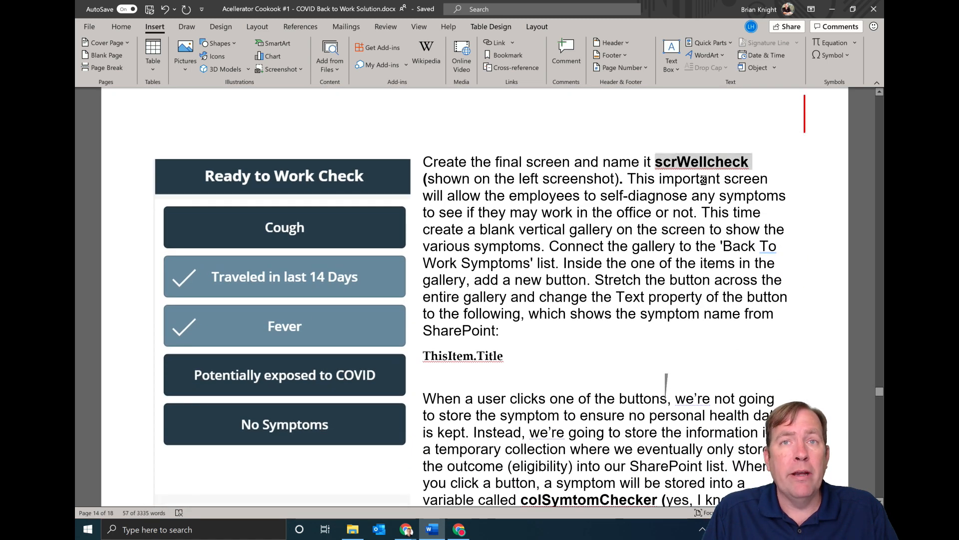
key("alt+Tab")
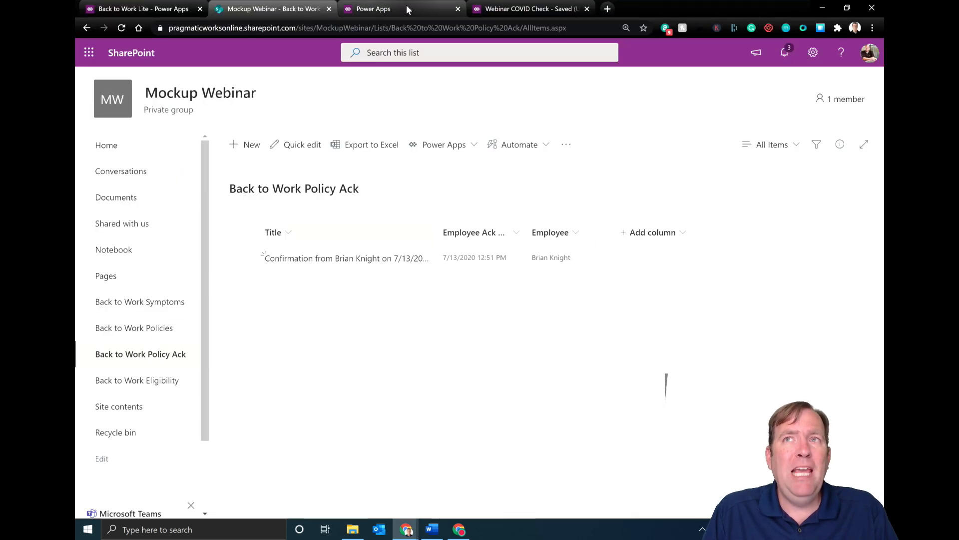
- Switch to the Webinar COVID Check app in Power Apps Studio and duplicate the scrConfirmPolicies screen
left_click(509, 9)
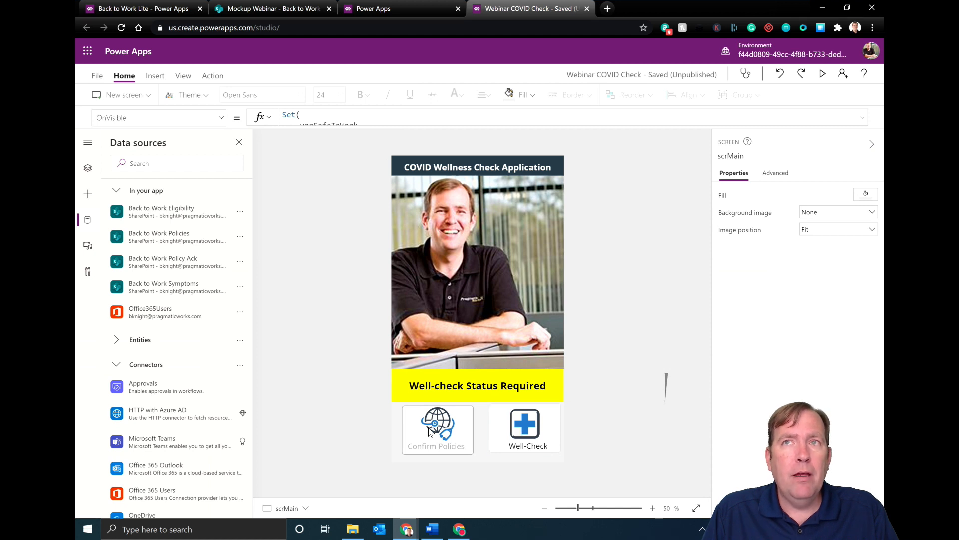
left_click(88, 168)
scroll(157, 365, "down", 2)
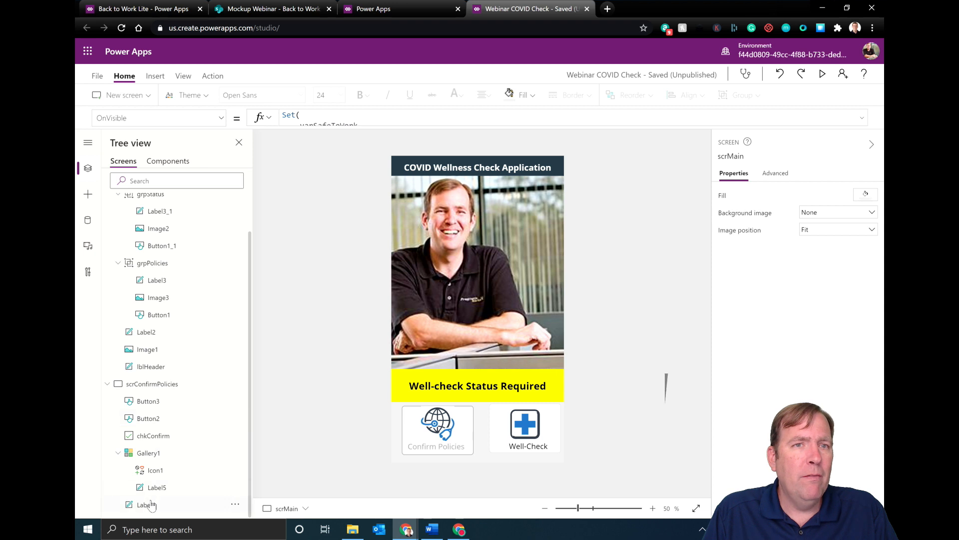
left_click(167, 384)
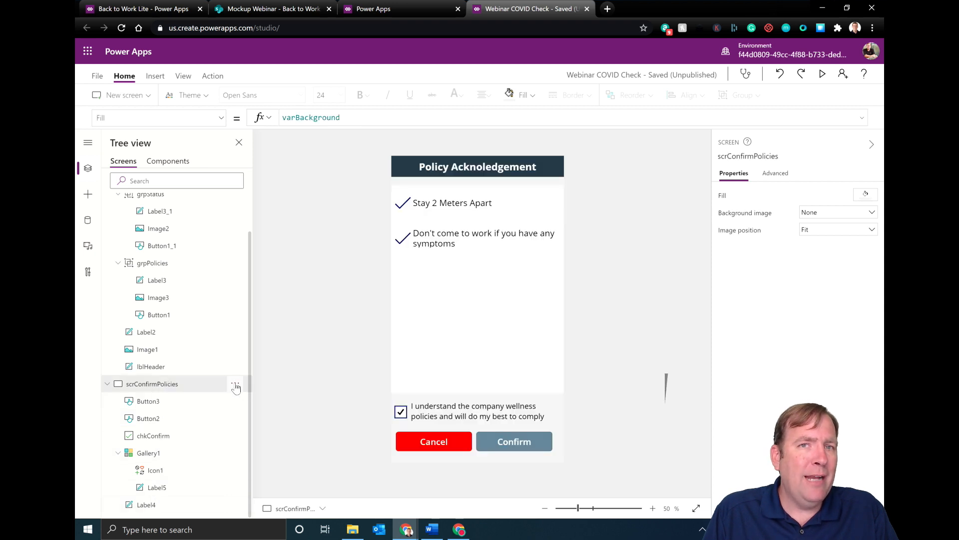
left_click(235, 384)
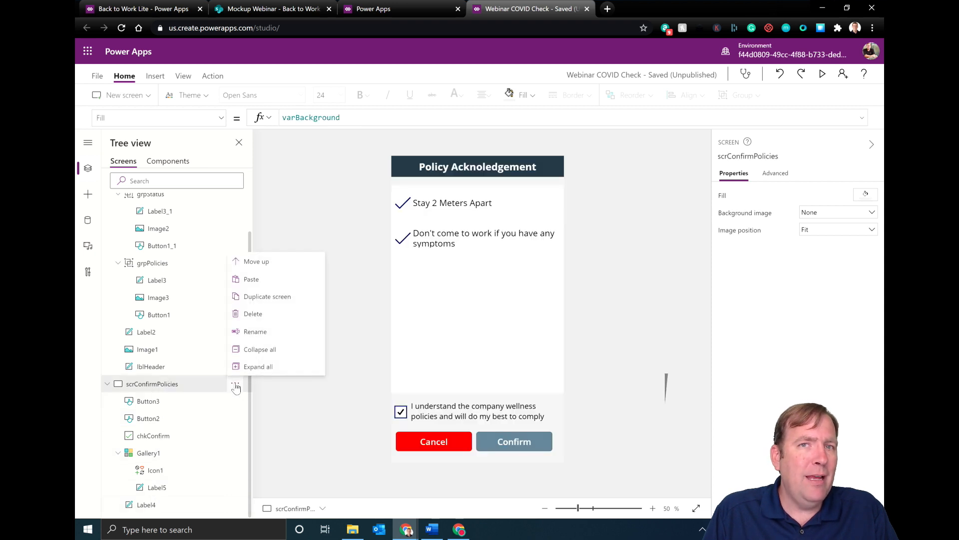
left_click(276, 299)
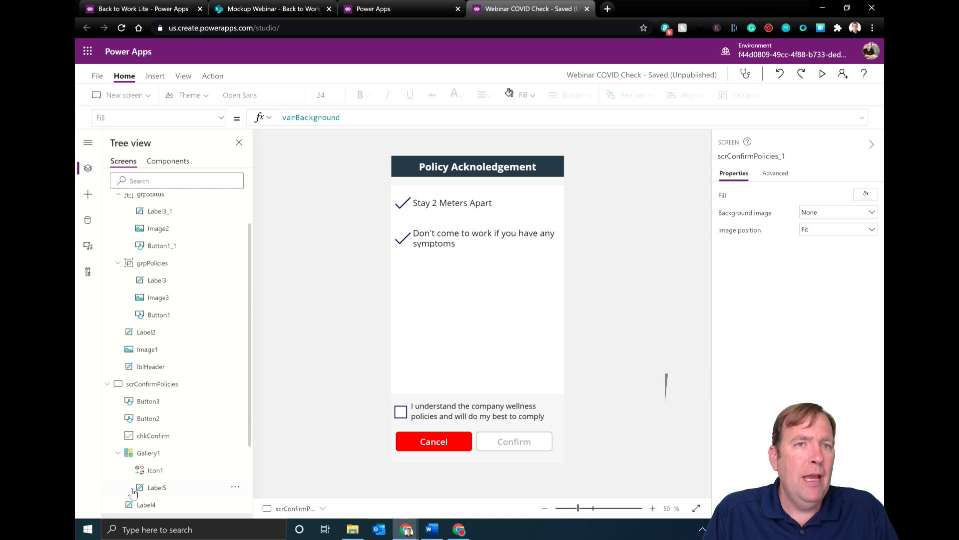
- Rename the duplicated screen as scrWellcheck
scroll(135, 488, "down", 2)
double_click(159, 418)
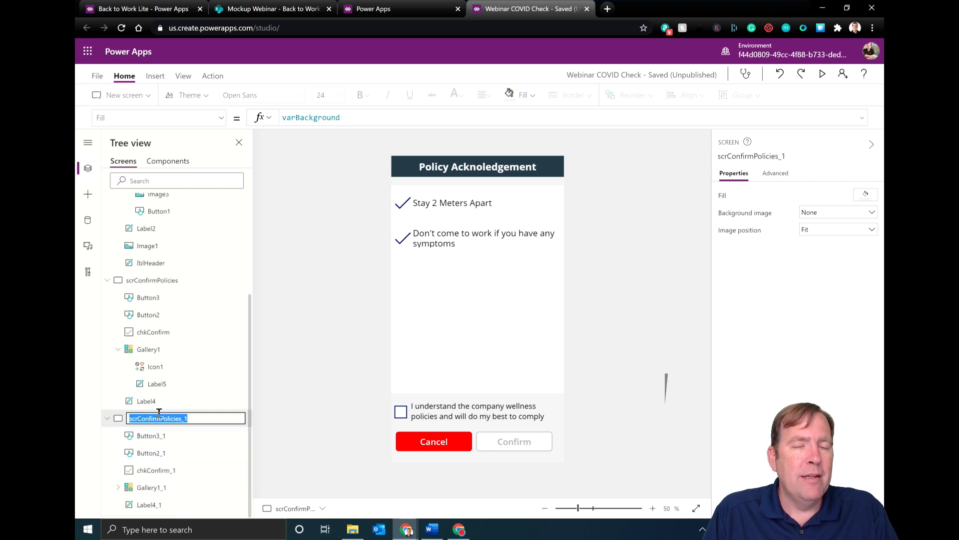
type("scrWellcheck")
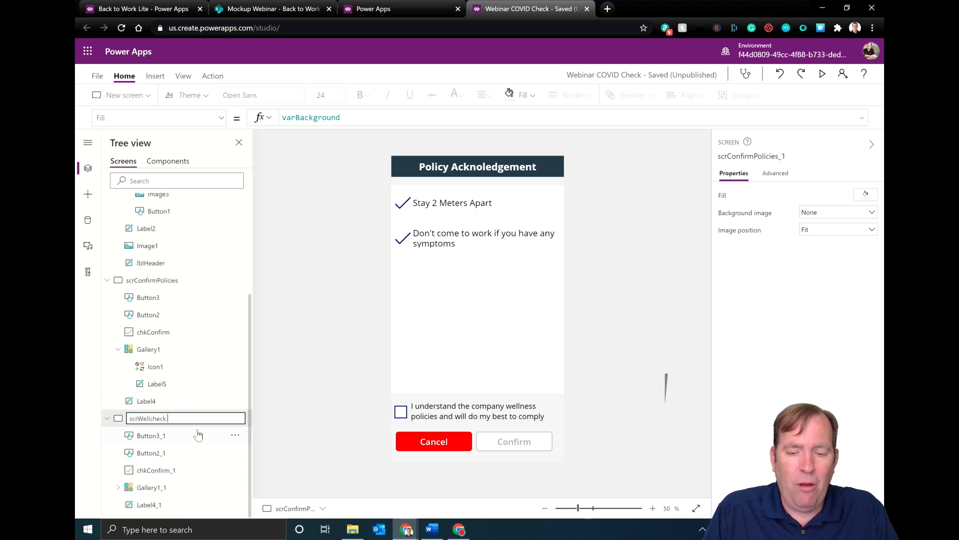
key("Return")
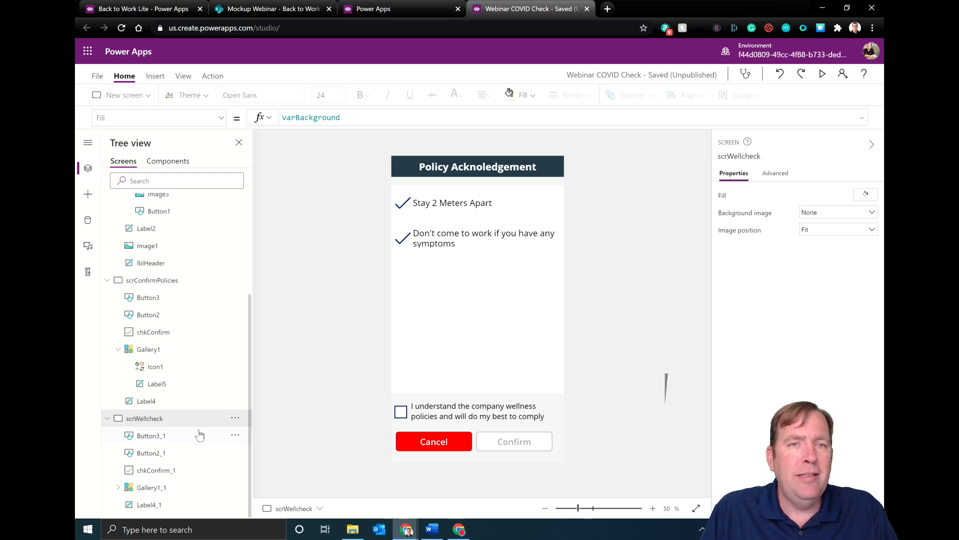
- Delete the policies gallery and the acknowledgement checkbox from scrWellcheck, and change the header text to "Wellcheck Status Report"
left_click(468, 302)
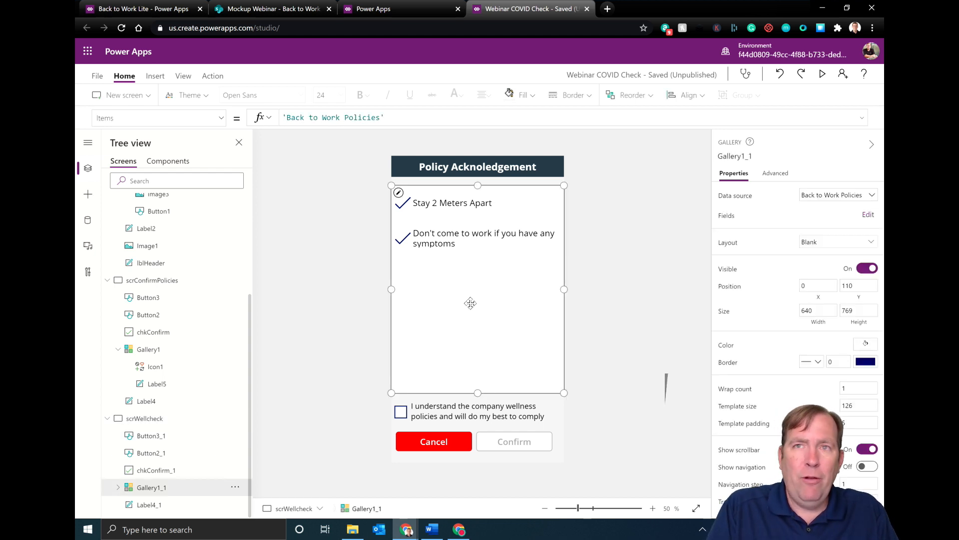
key("Delete")
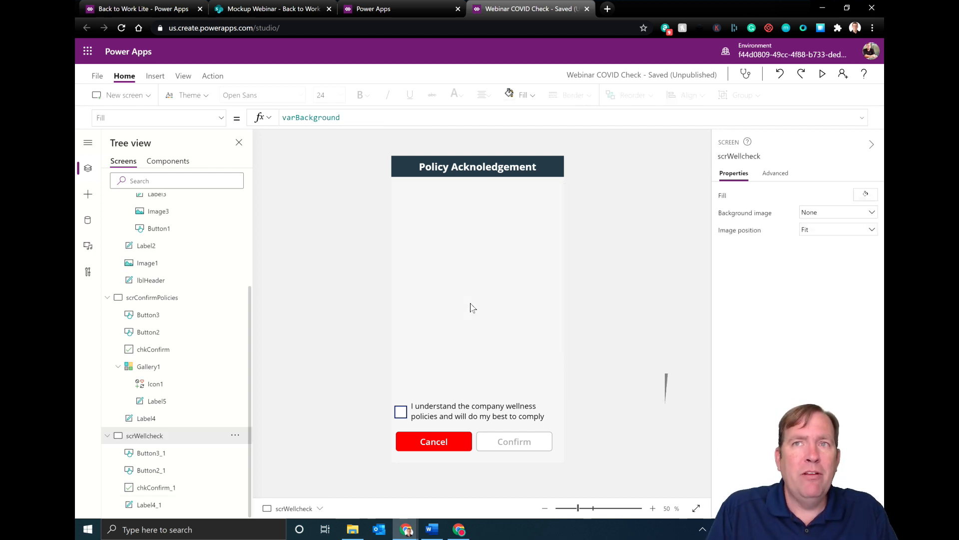
left_click(484, 170)
left_click(485, 170)
type("Wellcheck Status ")
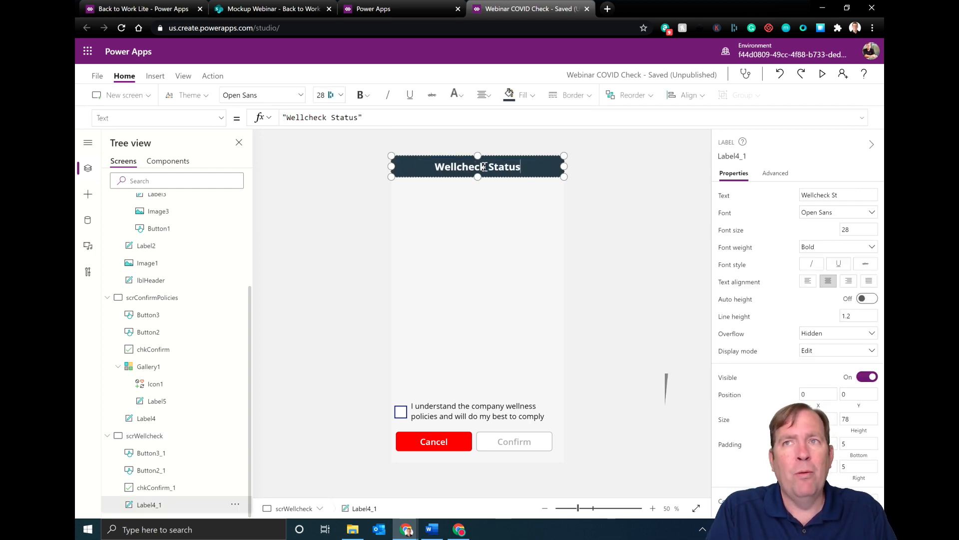
type("Report")
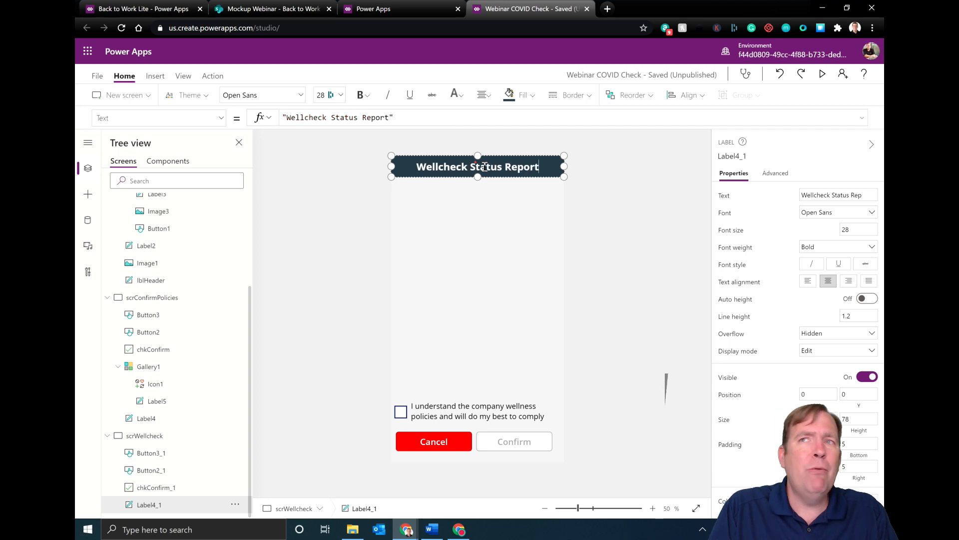
left_click(463, 421)
key("Delete")
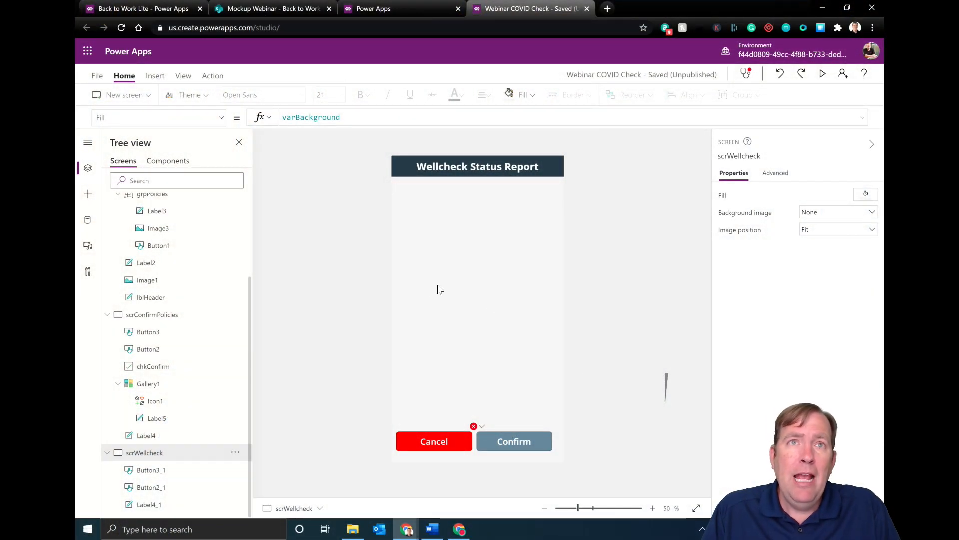
- Insert a blank vertical gallery on scrWellcheck and connect it to the Back to Work Symptoms data source
left_click(154, 75)
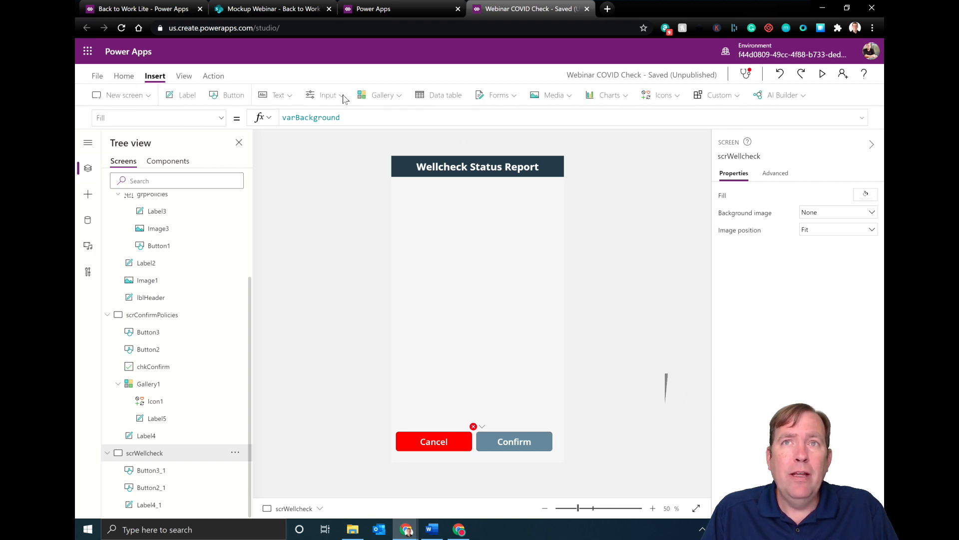
left_click(383, 96)
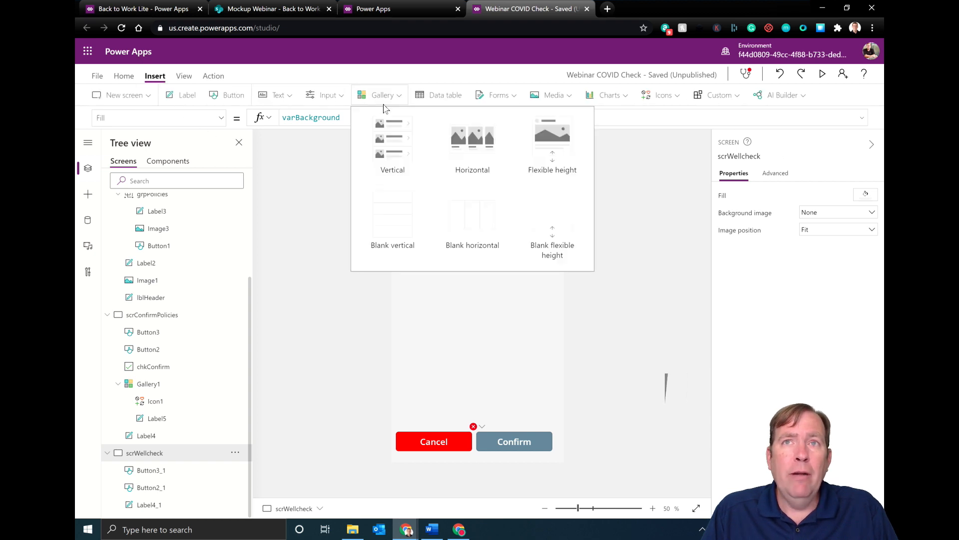
left_click(387, 238)
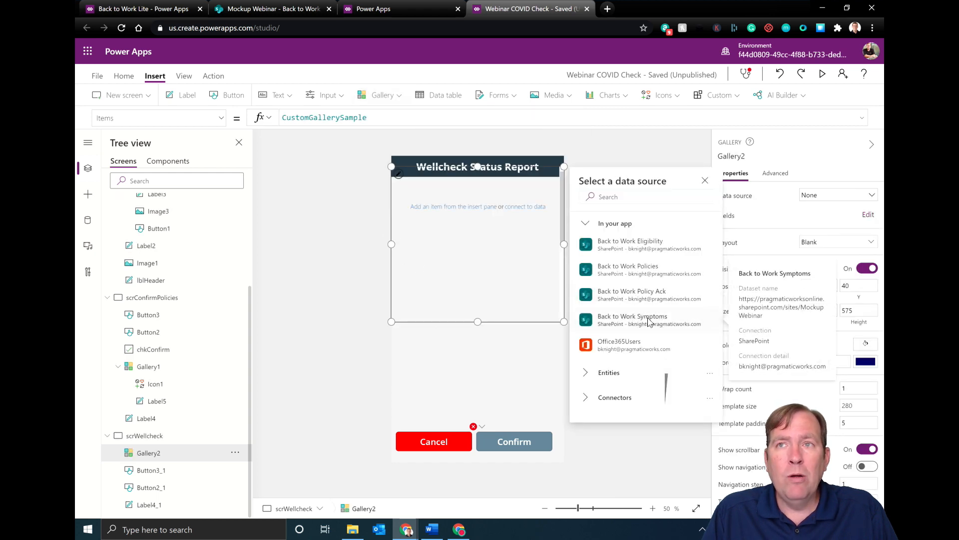
left_click(647, 321)
- Fit the gallery between the header and the buttons, about 566 wide and 795 high at position 30, 110
left_click_drag(531, 318, 479, 400)
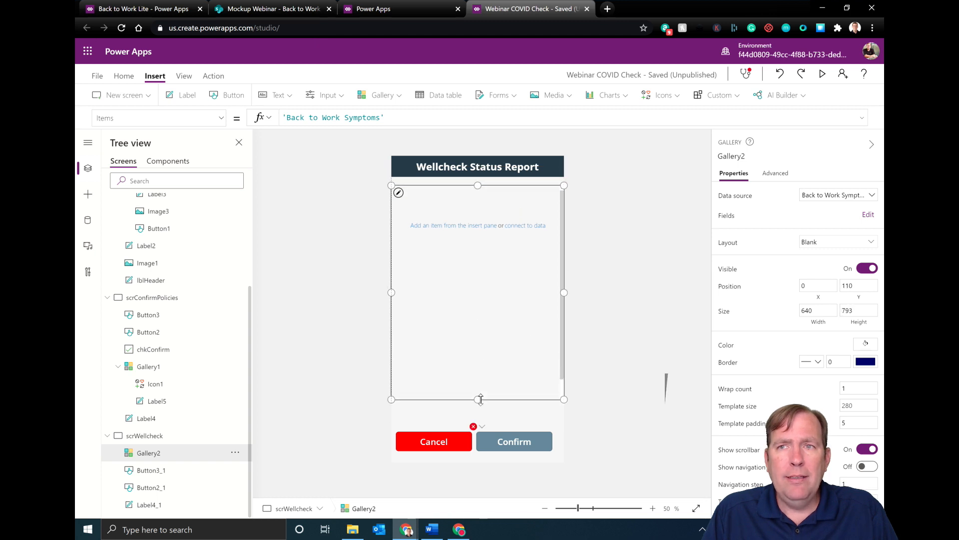
left_click_drag(564, 294, 552, 296)
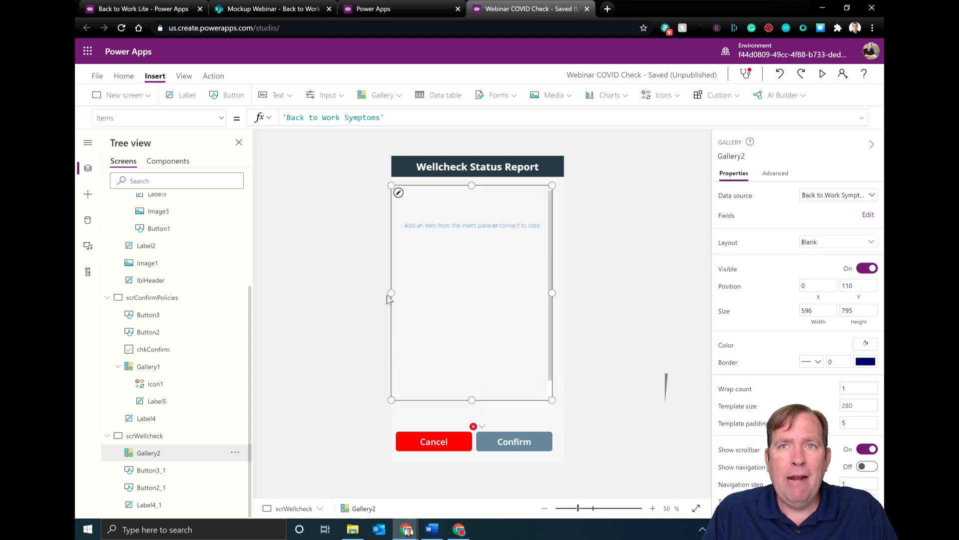
left_click_drag(391, 292, 398, 294)
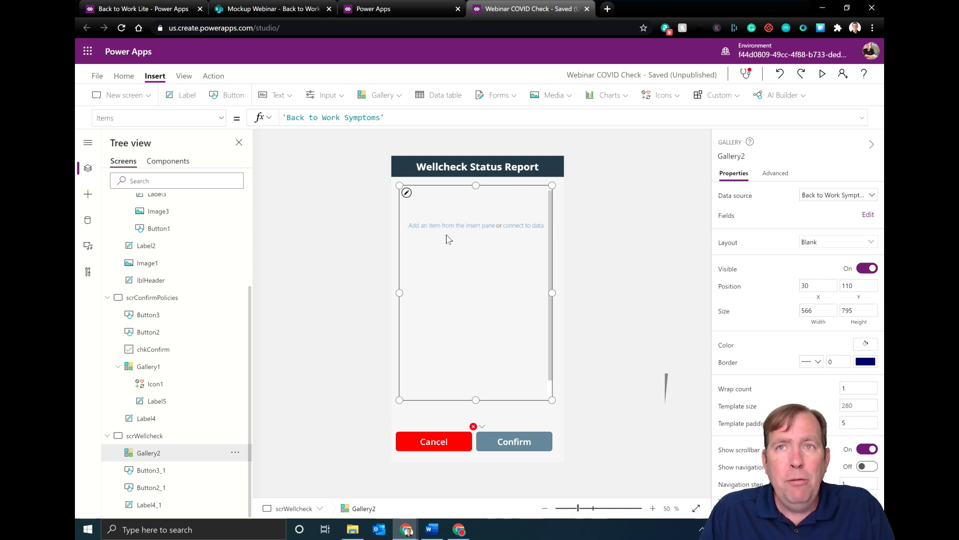
- Add a button to the gallery template, and check the Back to Work Symptoms list in SharePoint before returning to the app
left_click(433, 228)
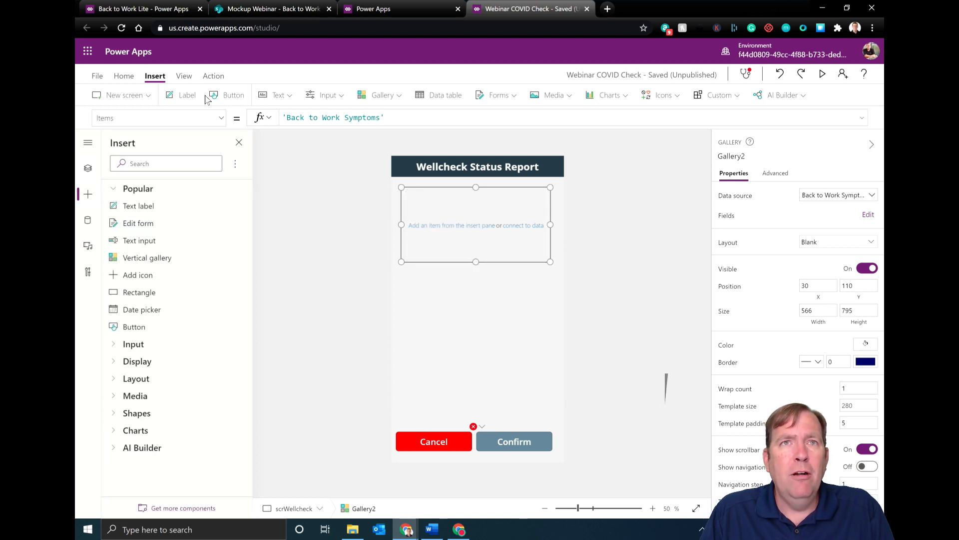
left_click(228, 96)
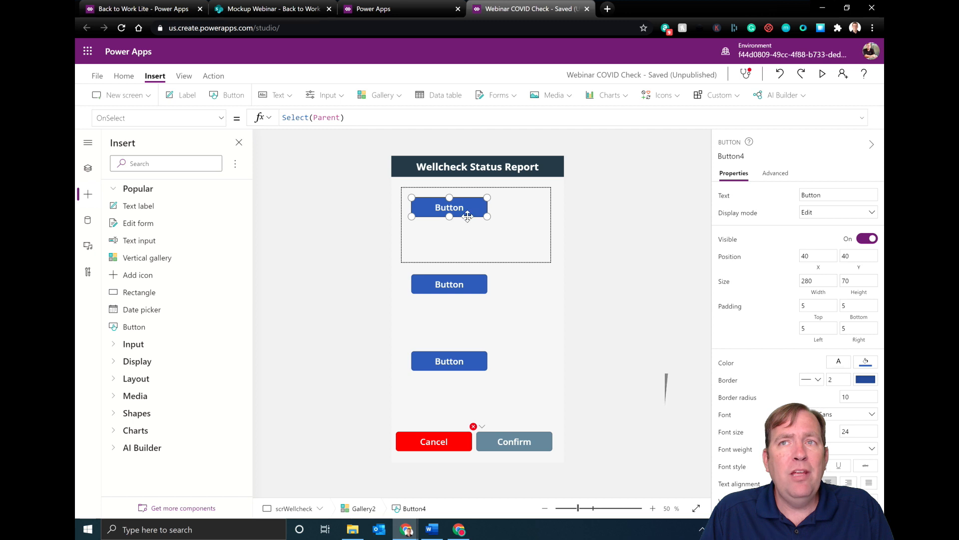
left_click(239, 18)
left_click(146, 304)
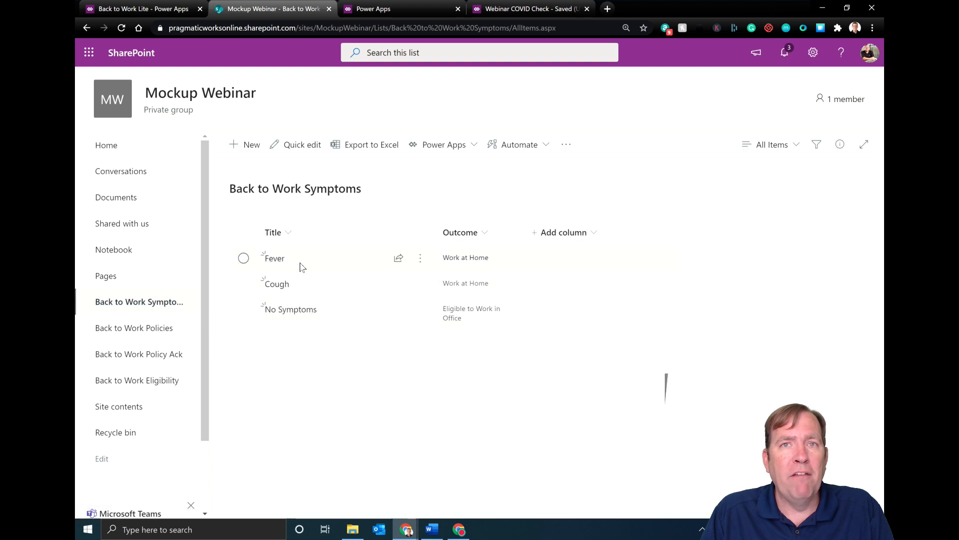
left_click(477, 8)
- Resize the gallery button to about 476 by 104 at position 48, 12, and shorten the gallery template to about 148
left_click_drag(487, 217, 539, 230)
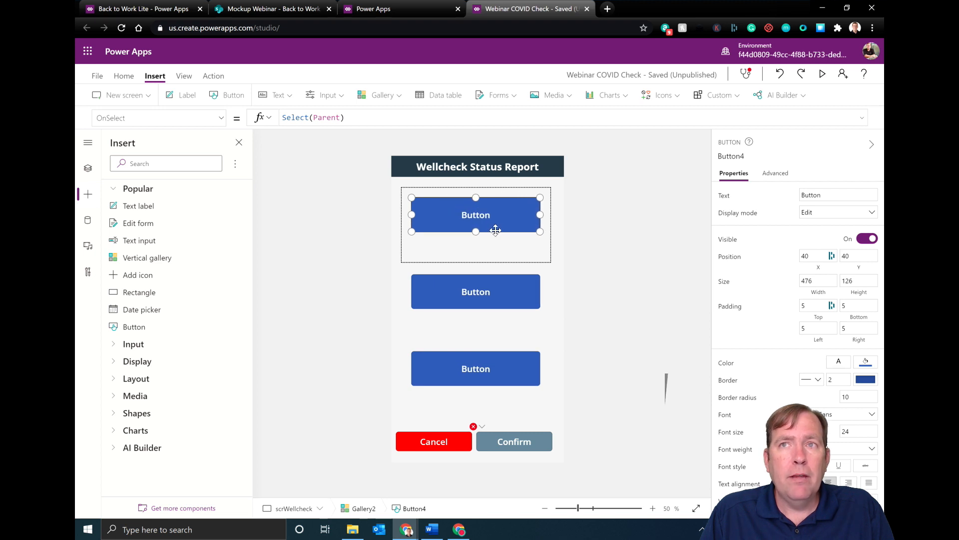
left_click(476, 262)
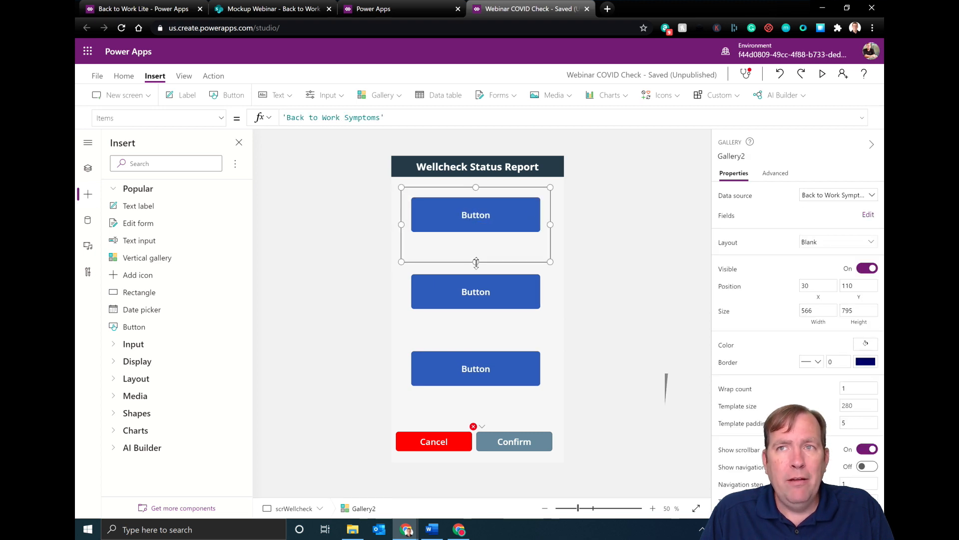
left_click_drag(474, 260, 477, 204)
left_click(472, 214)
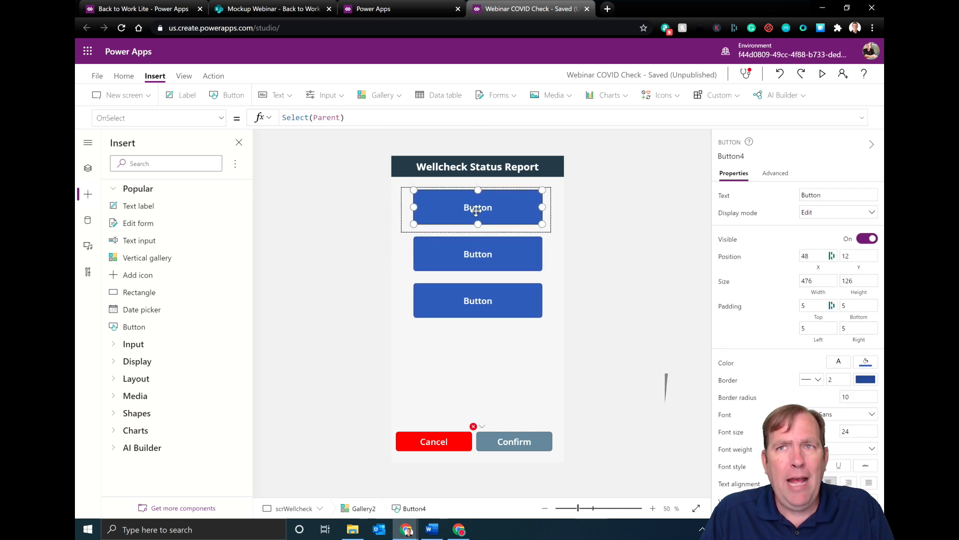
left_click(475, 232)
left_click_drag(475, 231, 477, 218)
left_click(475, 225)
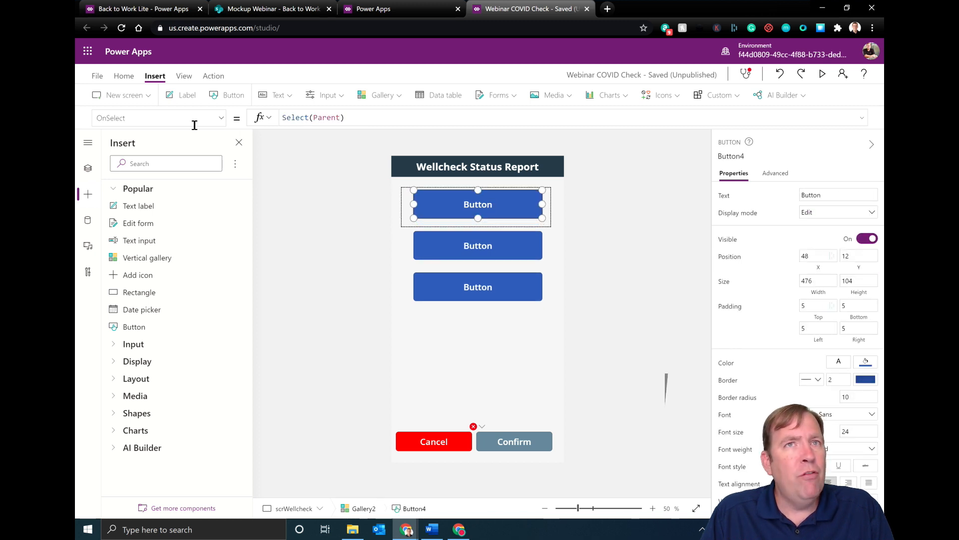
- Set the gallery button's fill to varAccent, and widen the button on both sides to about 512 with X at 30
left_click(125, 76)
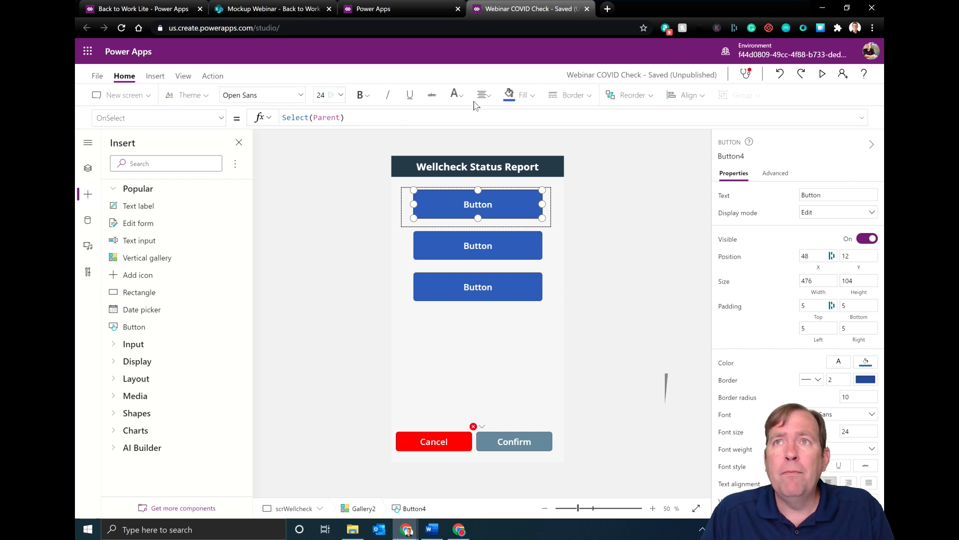
left_click(518, 95)
left_click_drag(275, 121, 227, 125)
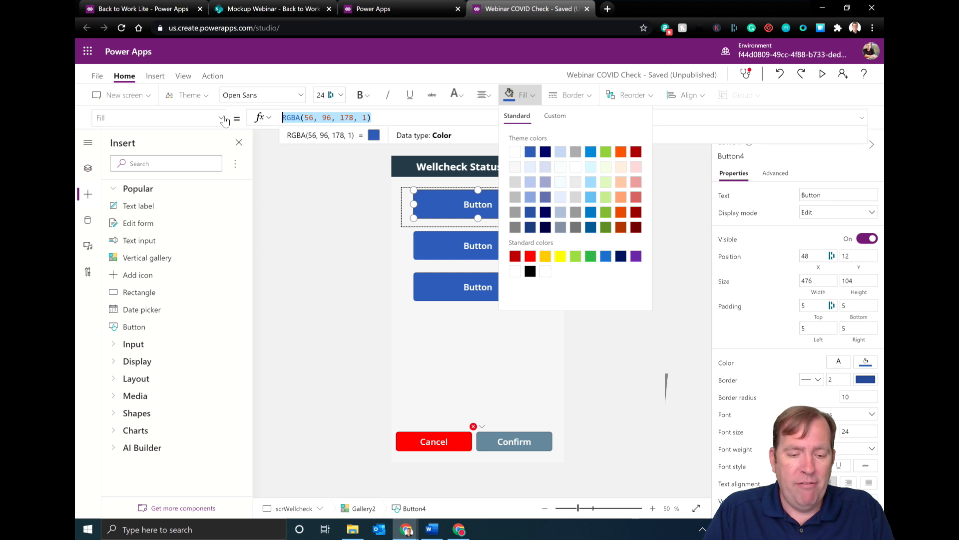
type("varAc")
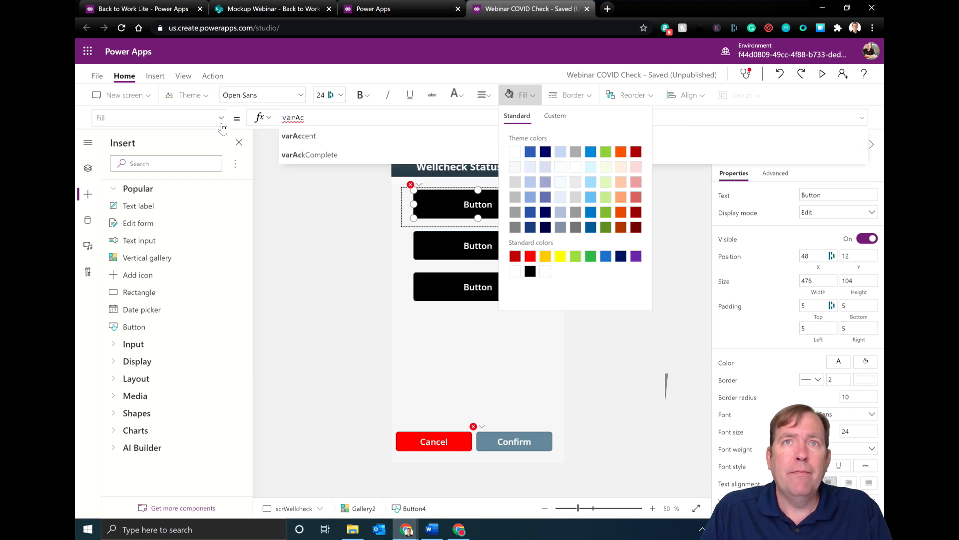
left_click(322, 140)
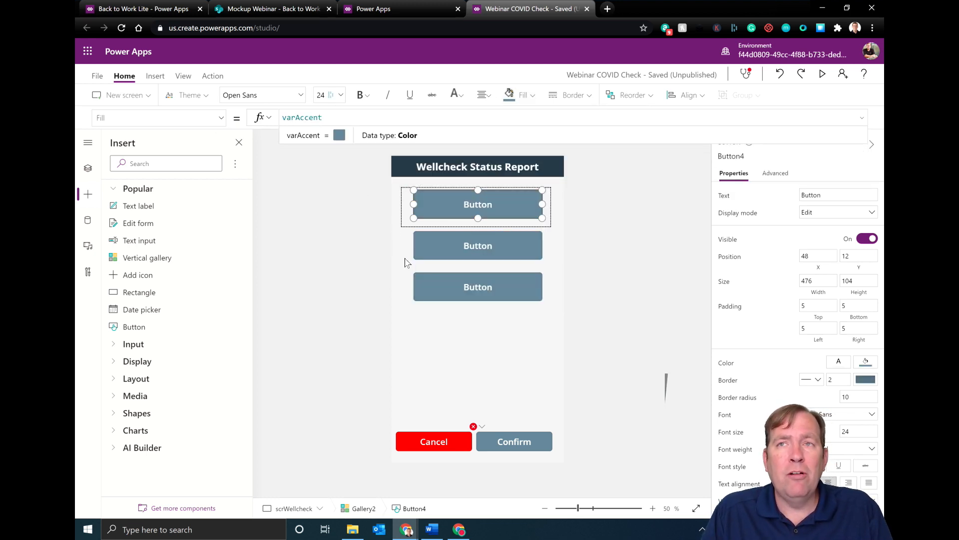
left_click_drag(413, 204, 409, 205)
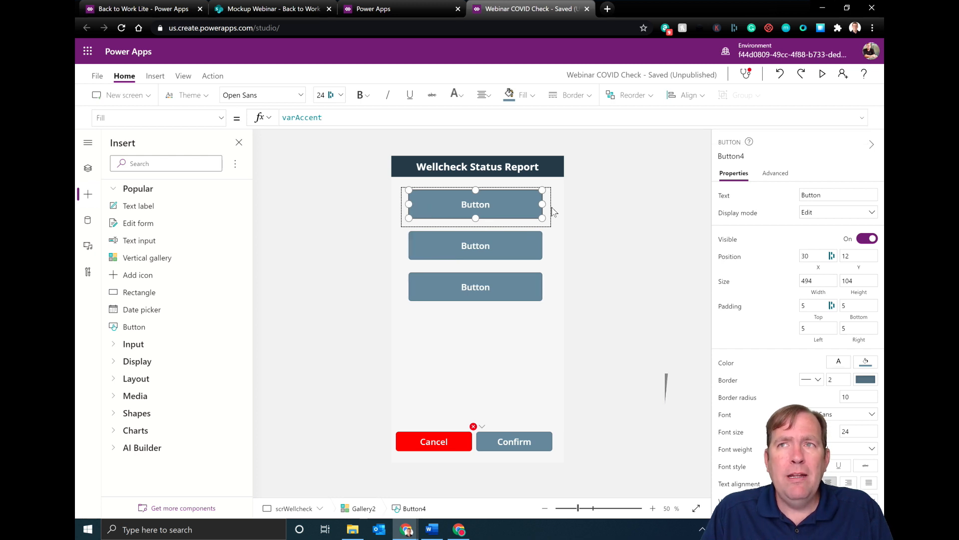
left_click_drag(544, 204, 549, 204)
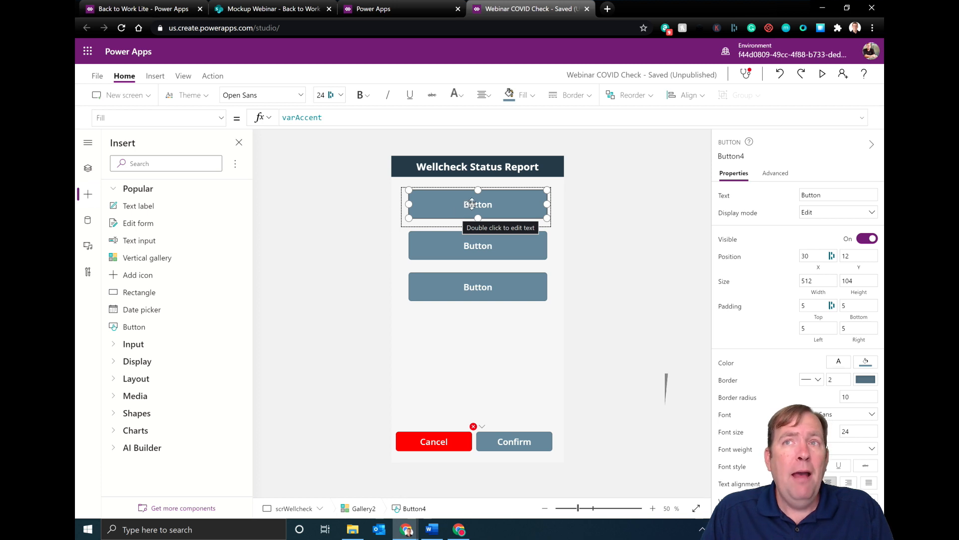
- Set the Text property of the gallery template's button to ThisItem.Title
left_click(221, 117)
scroll(103, 302, "down", 10)
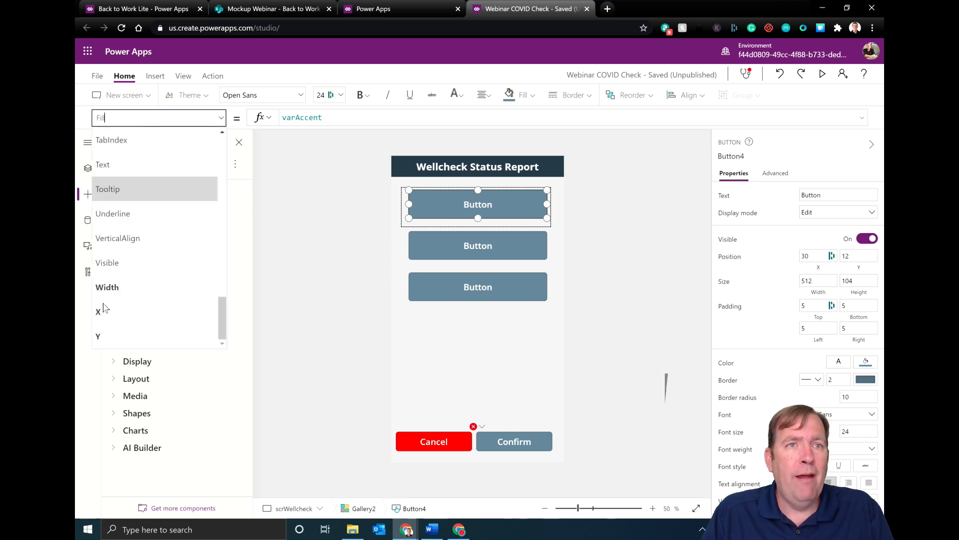
scroll(113, 285, "up", 5)
scroll(115, 288, "down", 3)
left_click(115, 280)
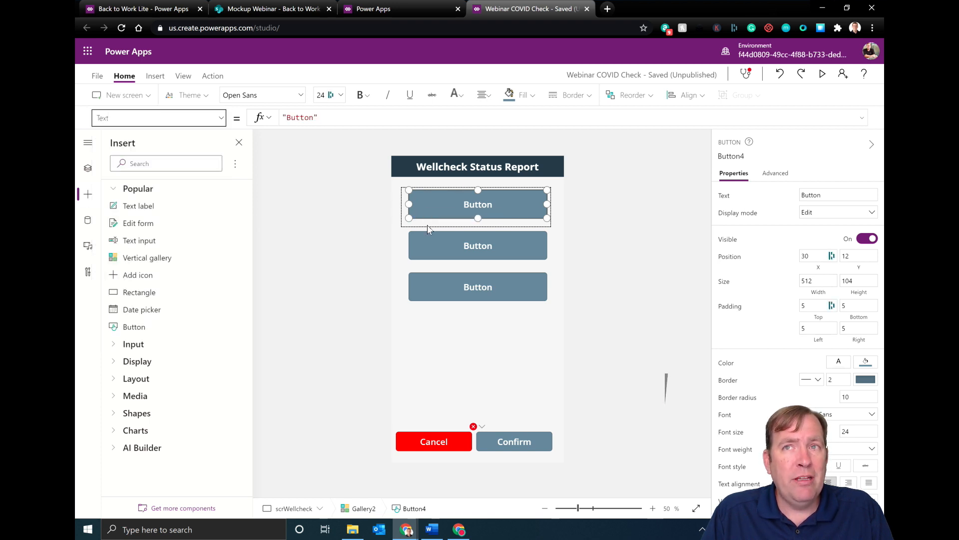
left_click(451, 248)
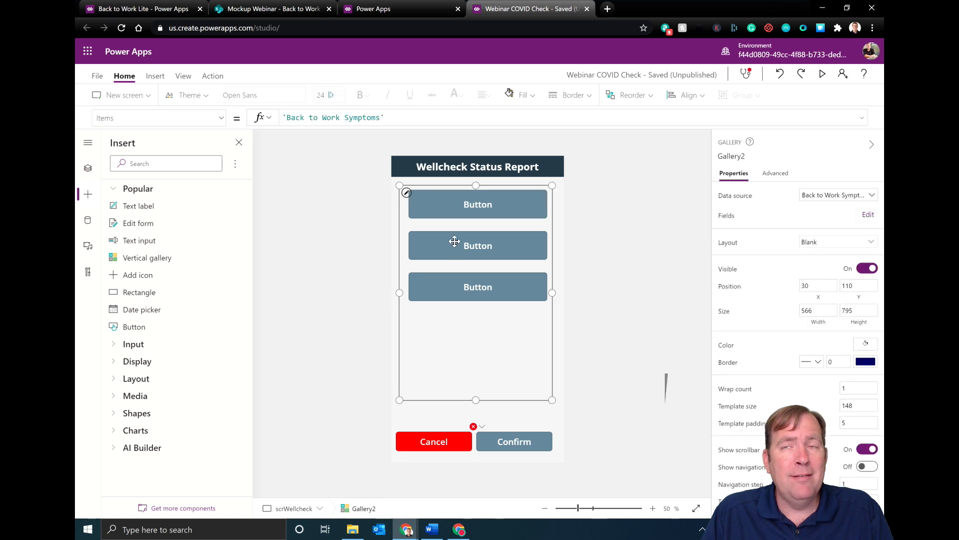
left_click(436, 199)
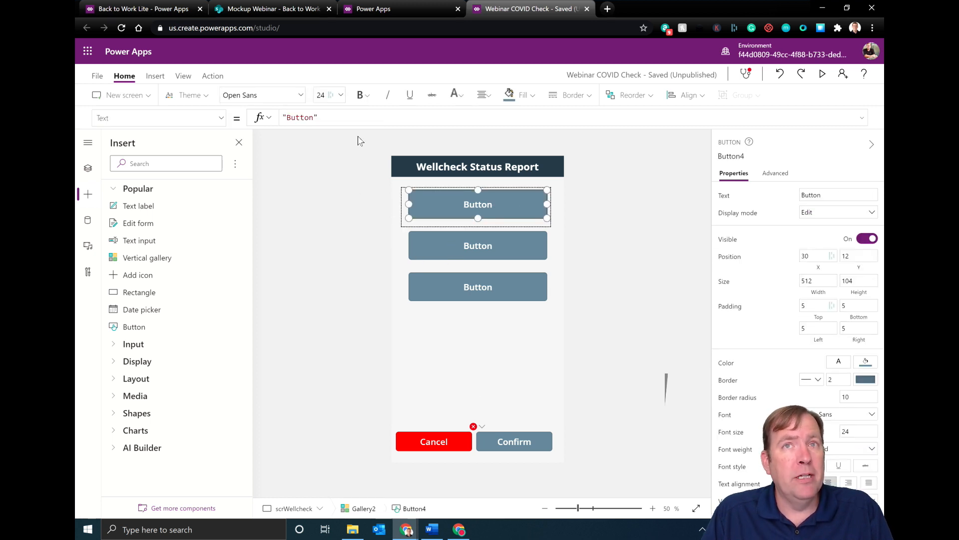
left_click_drag(322, 118, 244, 122)
type("T")
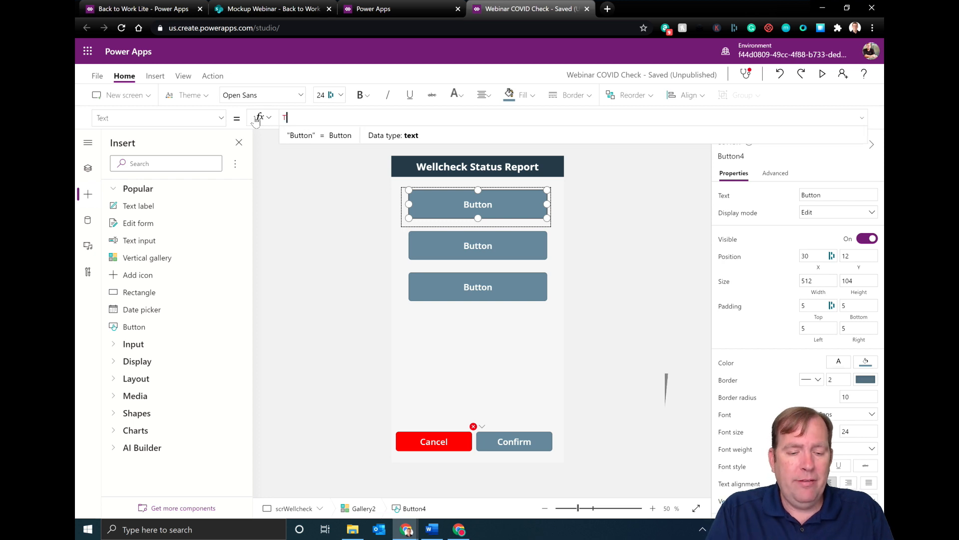
type("hisItem.Title")
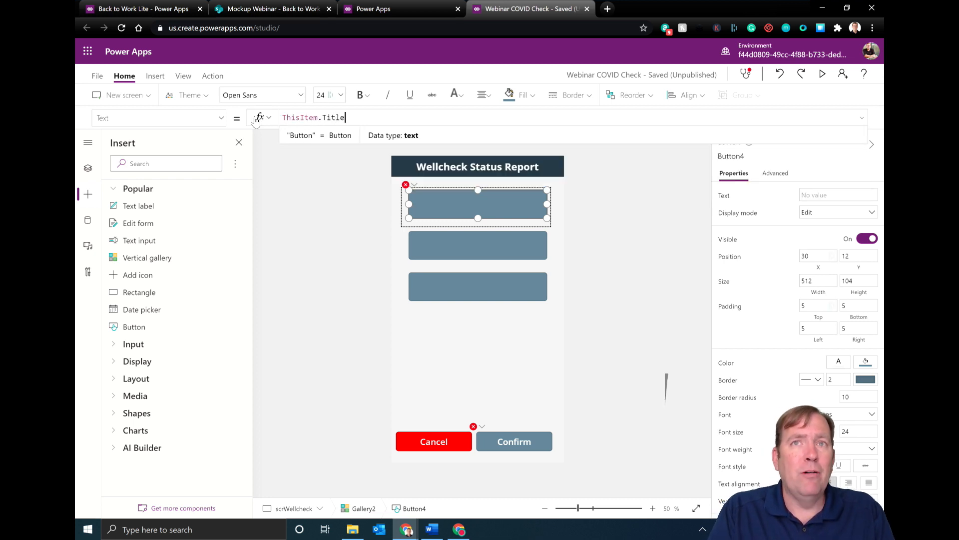
left_click(344, 236)
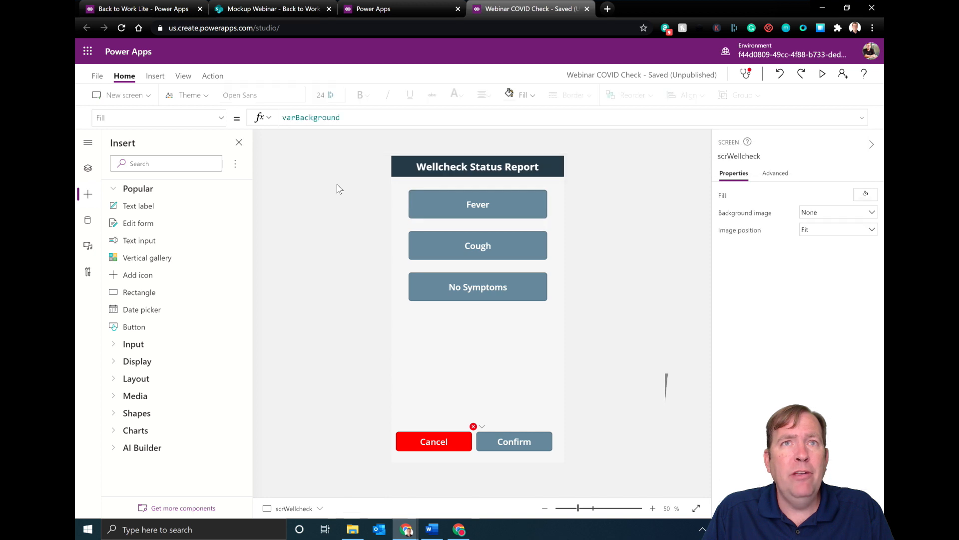
- Compare the gallery with the Back to Work Symptoms list in SharePoint, and test the Fever and Cough buttons in the app
left_click(279, 12)
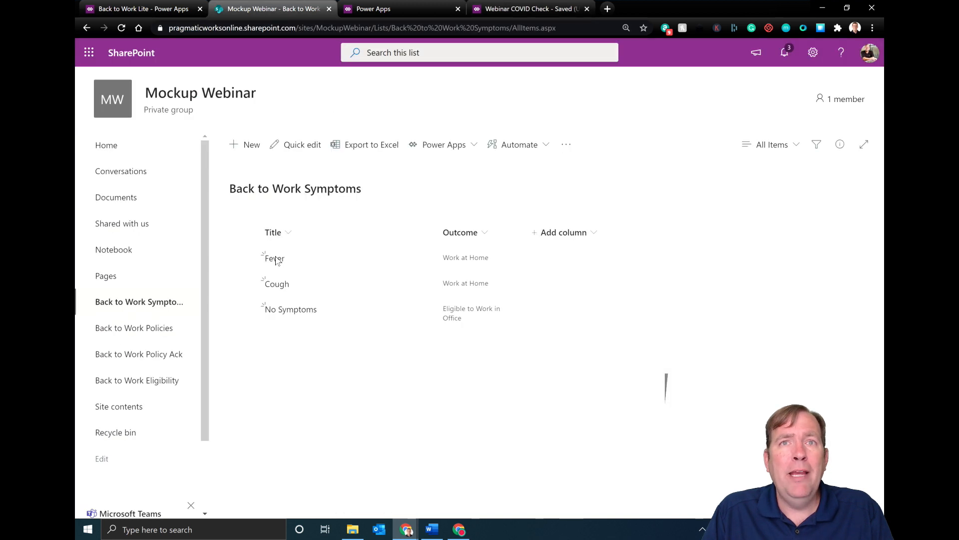
left_click(530, 9)
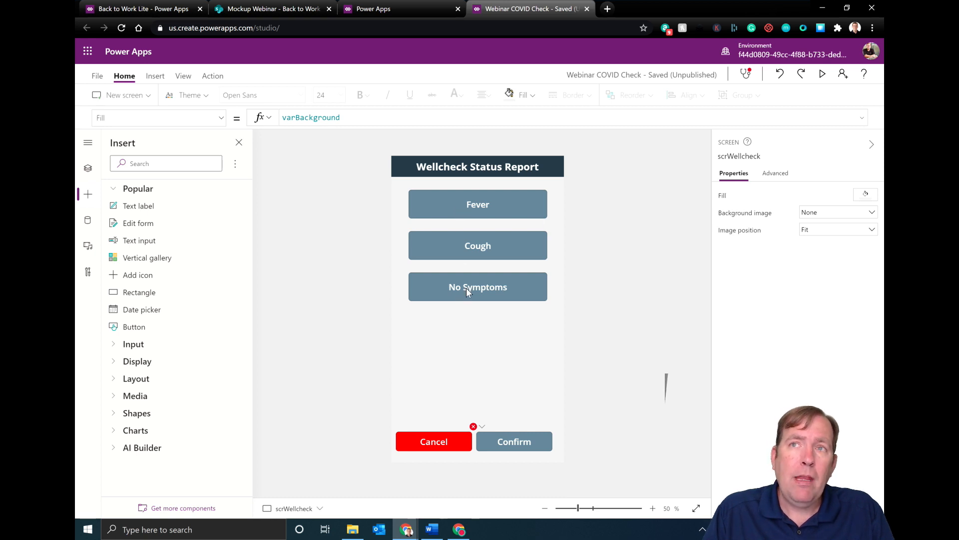
left_click(494, 205, "alt")
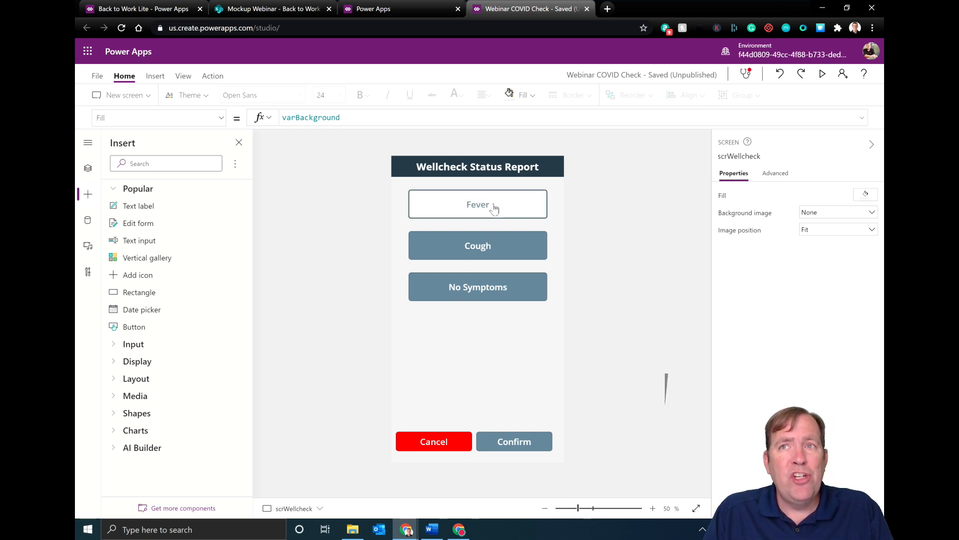
left_click(478, 247, "alt")
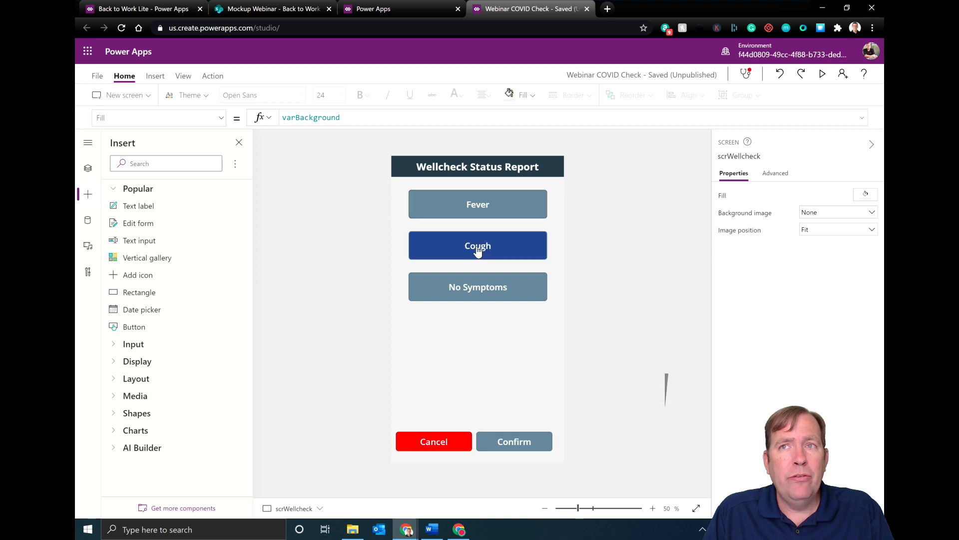
- Set the HoverFill property of the gallery button to Black
left_click(476, 206)
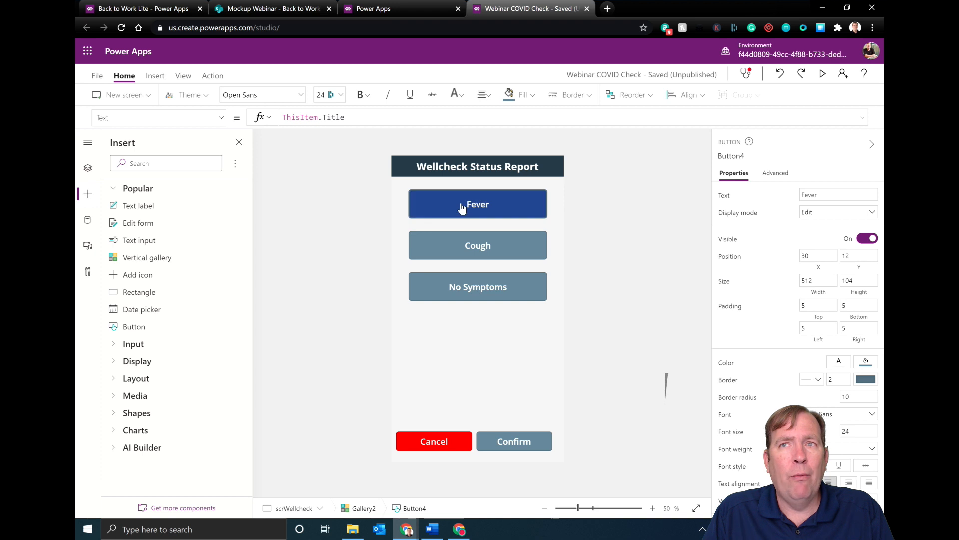
left_click(461, 207)
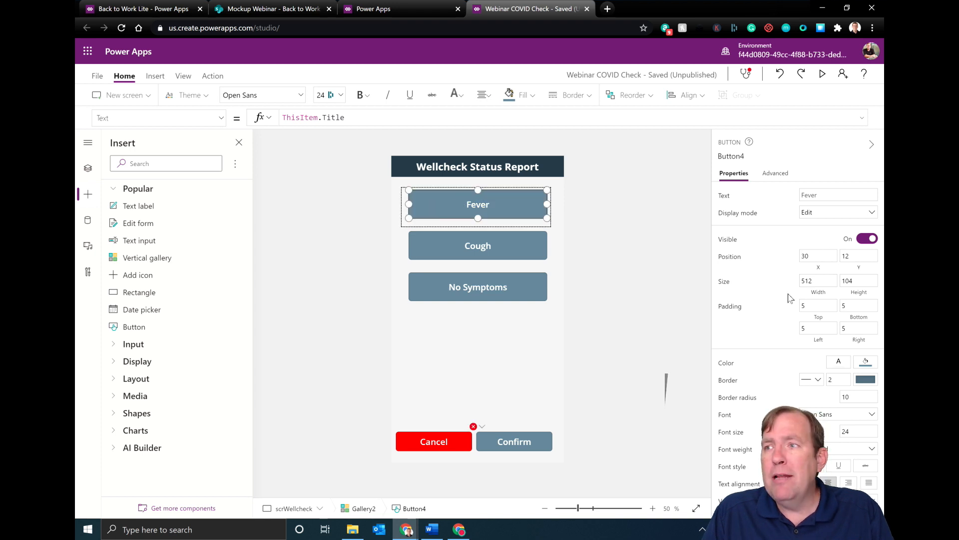
scroll(780, 349, "down", 2)
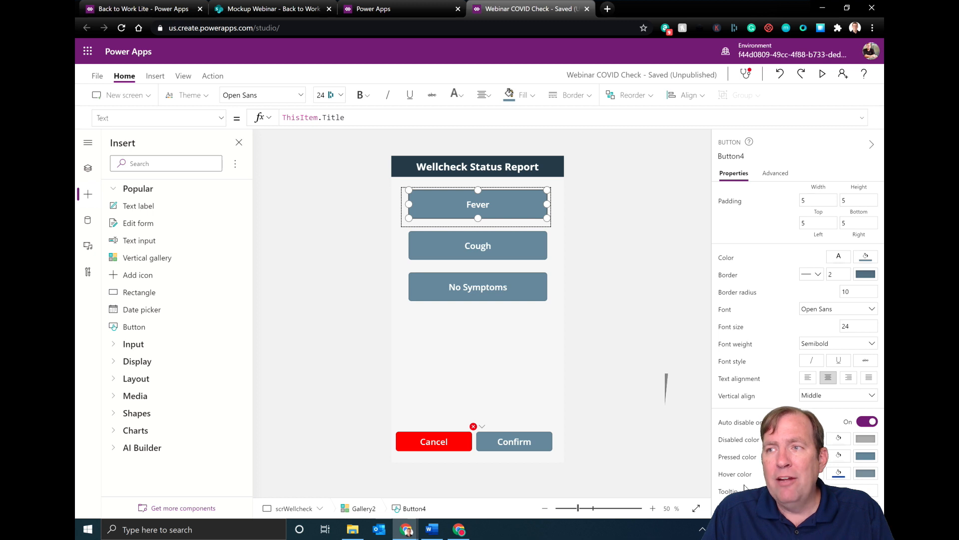
left_click(222, 120)
scroll(114, 282, "down", 3)
scroll(115, 288, "up", 10)
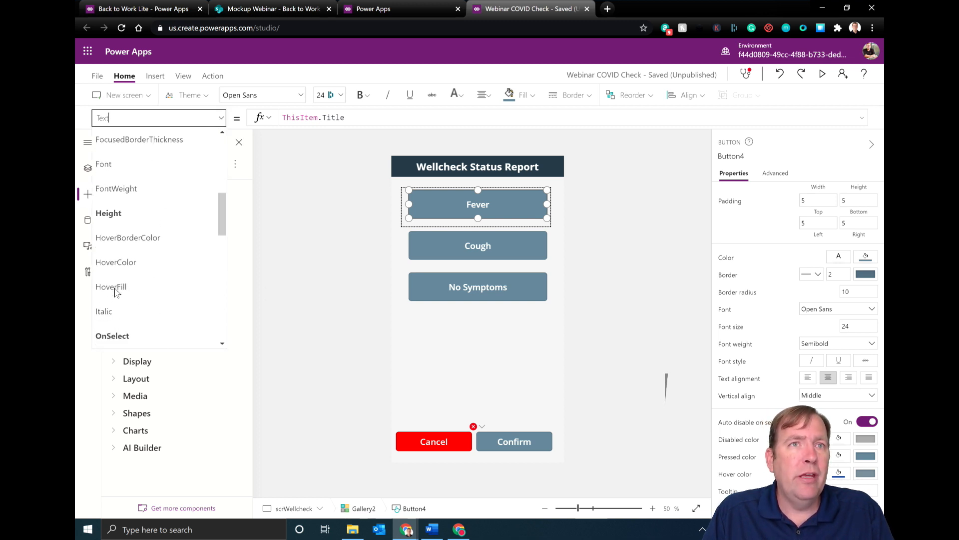
scroll(116, 291, "up", 1)
scroll(116, 291, "down", 1)
left_click(119, 288)
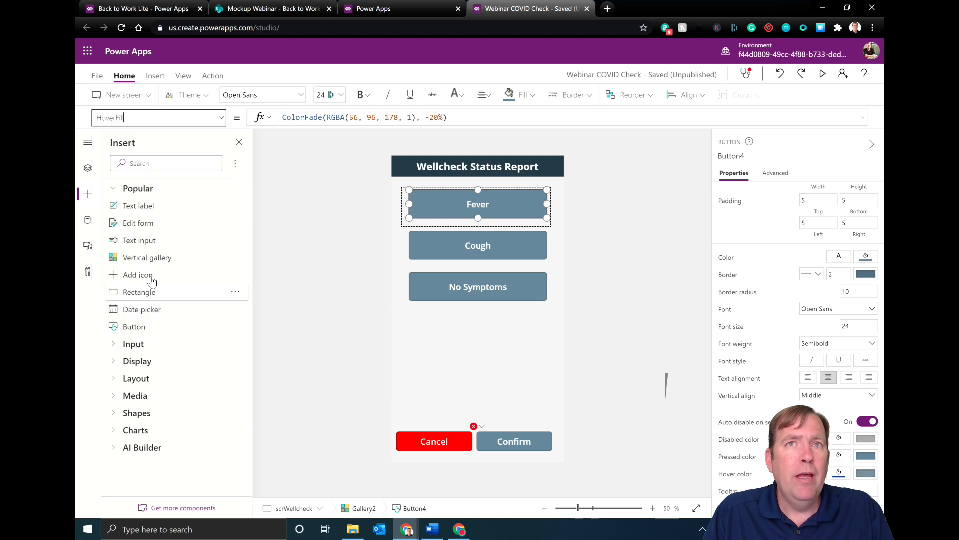
left_click_drag(467, 117, 281, 122)
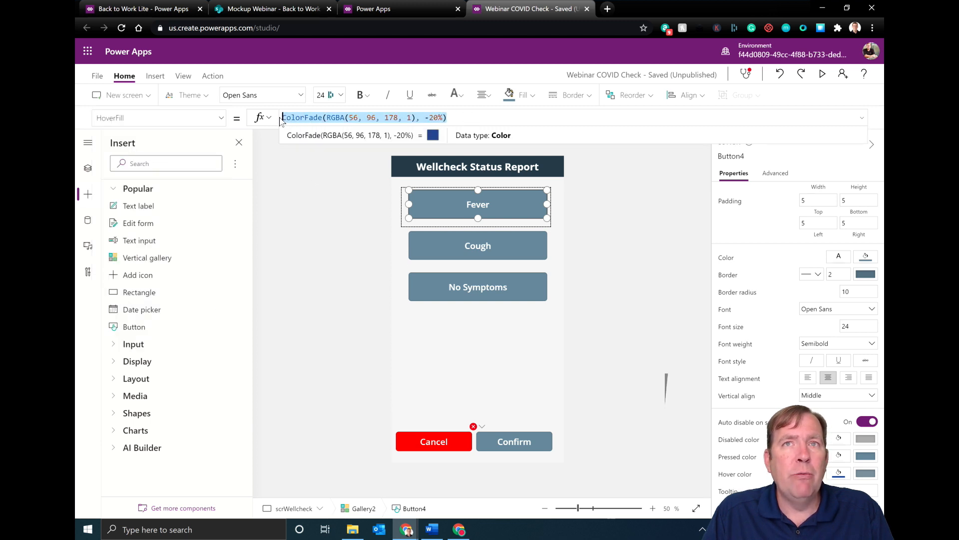
type("Back")
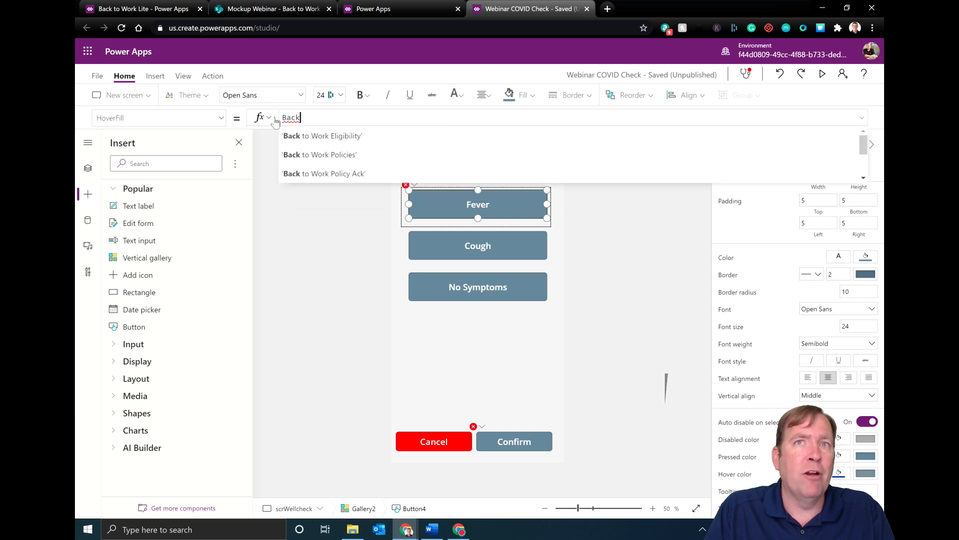
key("BackSpace")
key("BackSpace")
key("BackSpace")
key("BackSpace")
type("Black")
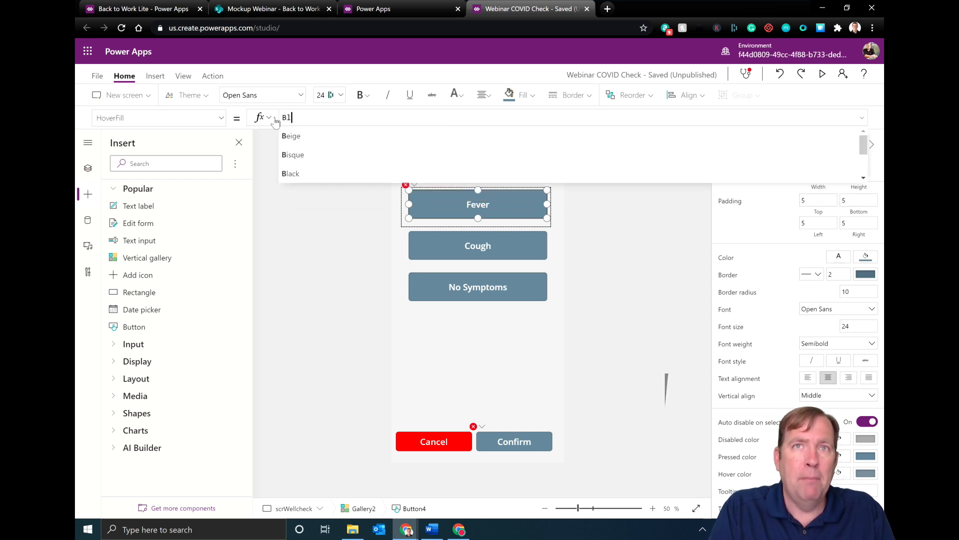
left_click(366, 238)
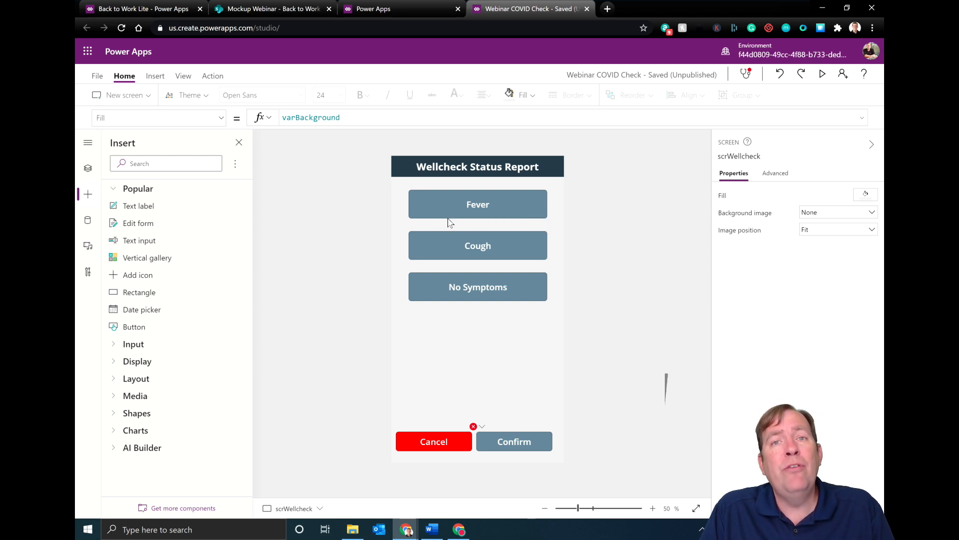
- Show the screen tree and bring up the gallery button's Fill property
left_click(88, 168)
left_click(485, 205)
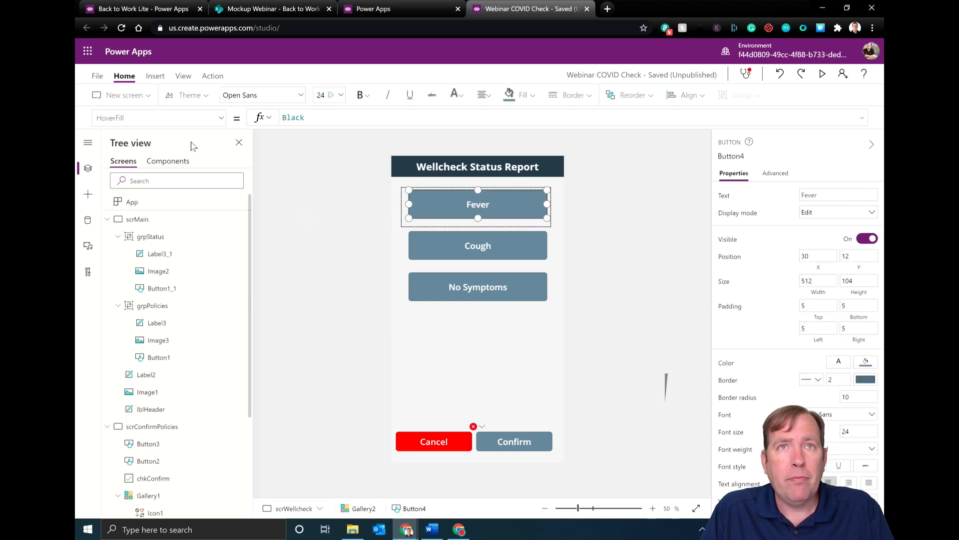
left_click(221, 118)
scroll(154, 258, "up", 6)
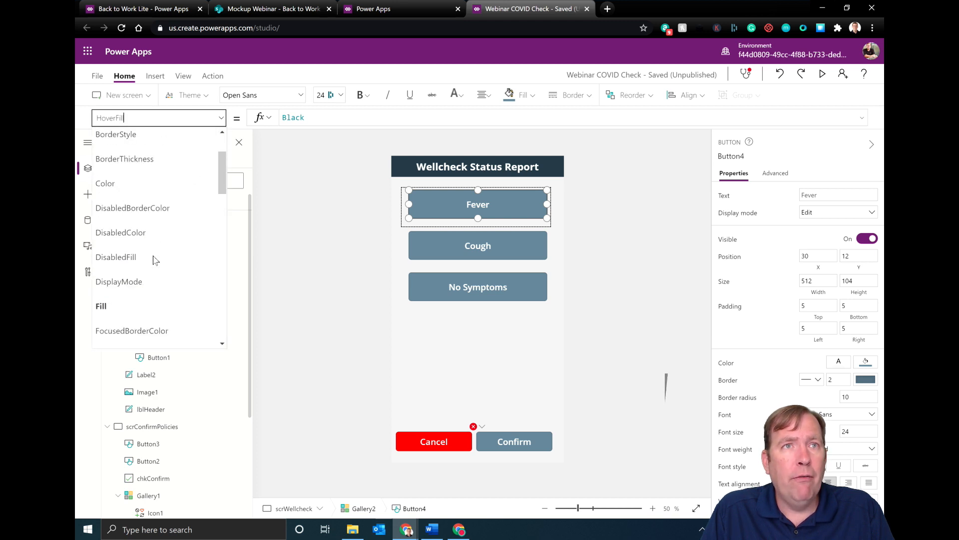
scroll(153, 257, "down", 3)
scroll(154, 257, "down", 5)
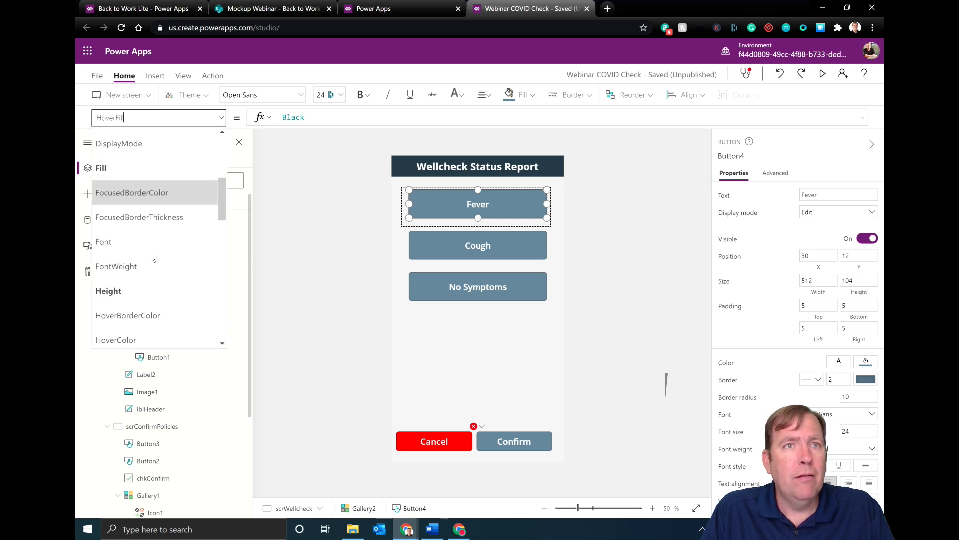
scroll(140, 262, "up", 3)
scroll(139, 265, "up", 2)
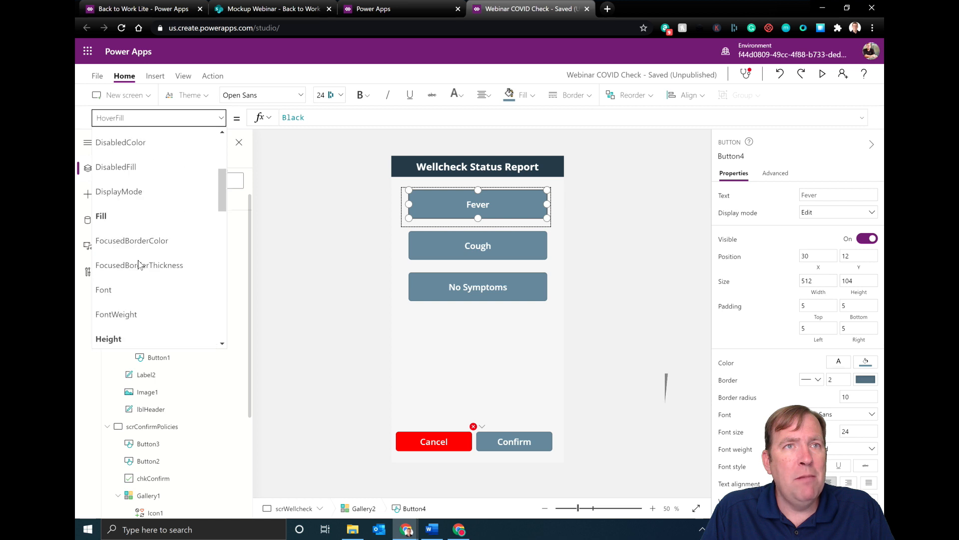
left_click(119, 218)
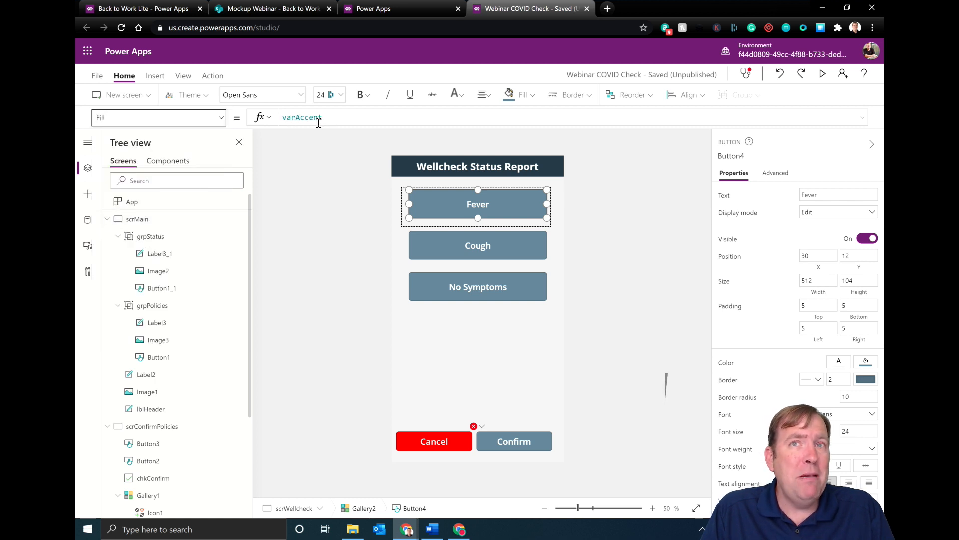
- Switch to the Word guide and copy the If formula that removes ThisItem from or collects it into colSymtomChecker
key("alt+Tab")
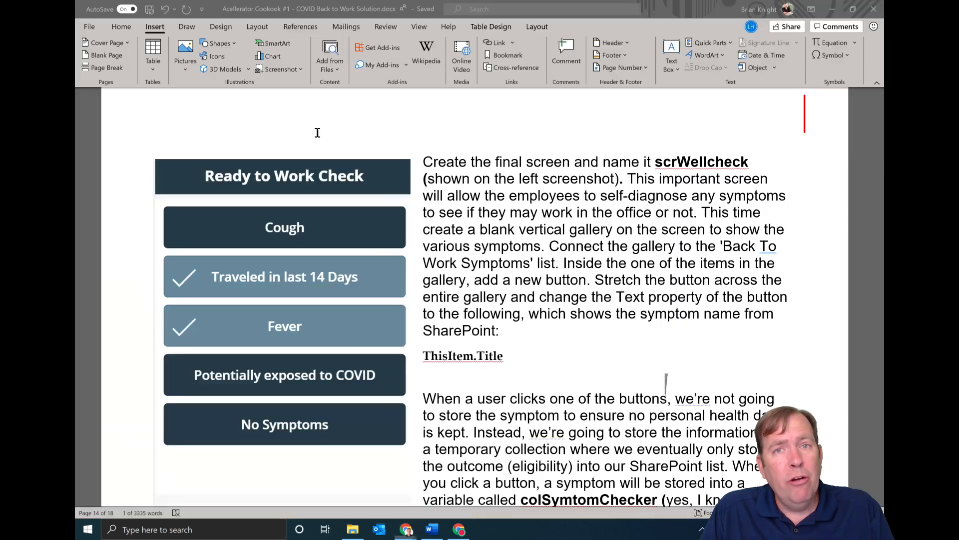
scroll(316, 150, "down", 10)
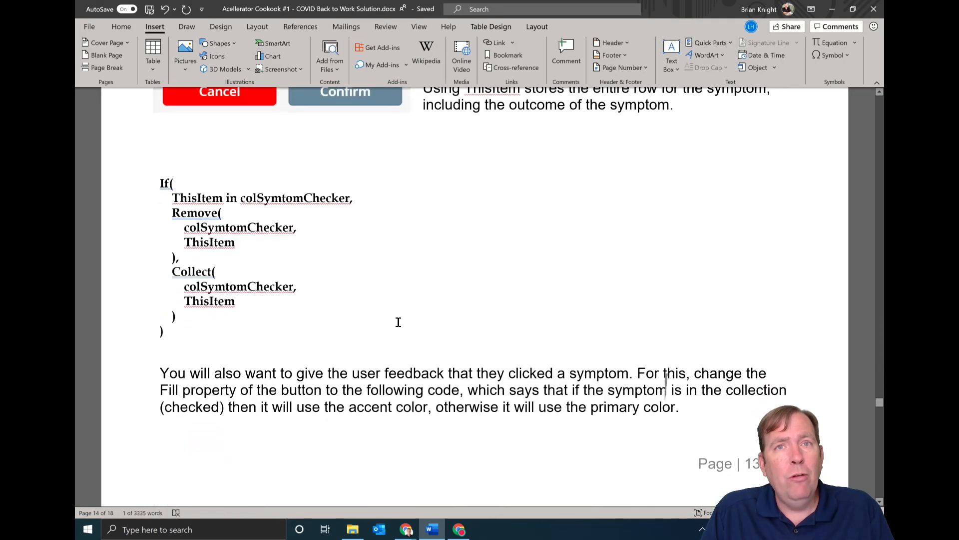
left_click_drag(166, 330, 158, 189)
key("ctrl+c")
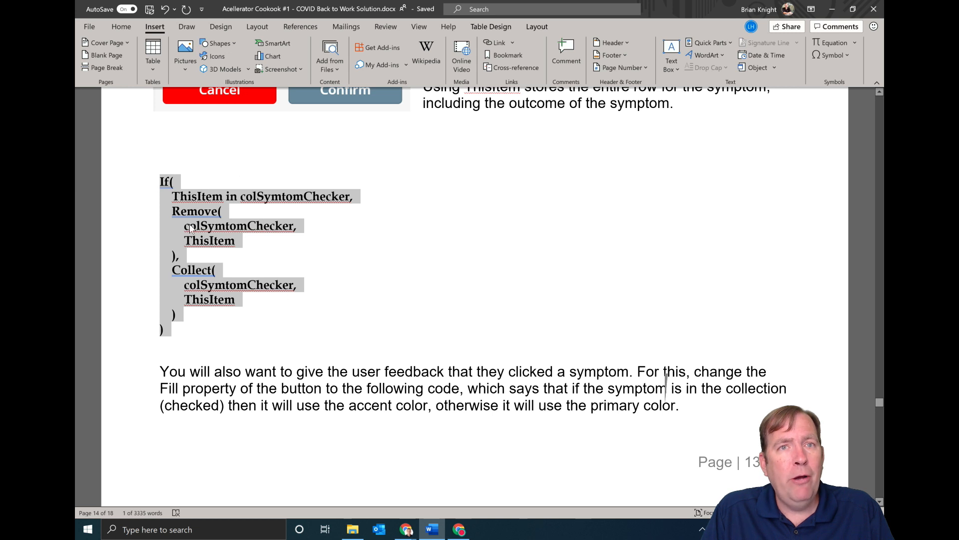
- Switch back to Power Apps, try the copied If formula as the gallery button's Fill, and undo it
key("alt+Tab")
left_click(419, 199)
left_click(331, 125)
key("ctrl+a")
key("ctrl+v")
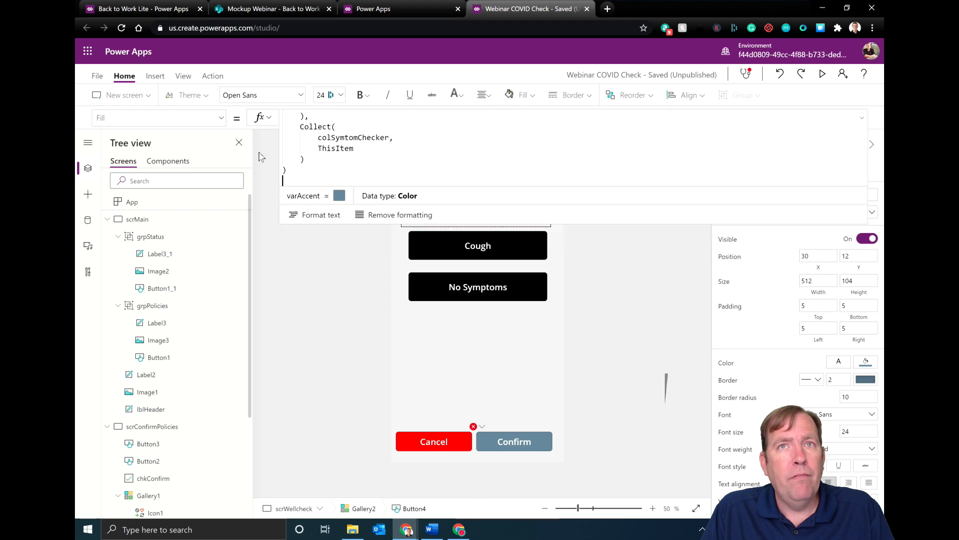
key("ctrl+z")
- Examine the Word guide's explanation of the colSymtomChecker formula, and return to Power Apps
key("alt+Tab")
scroll(310, 300, "up", 3)
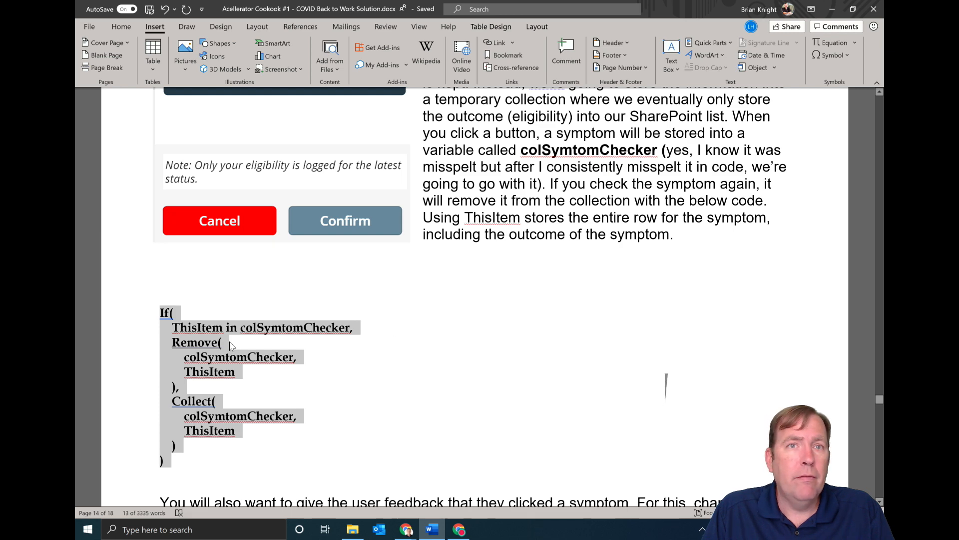
scroll(215, 340, "down", 1)
scroll(205, 333, "down", 1)
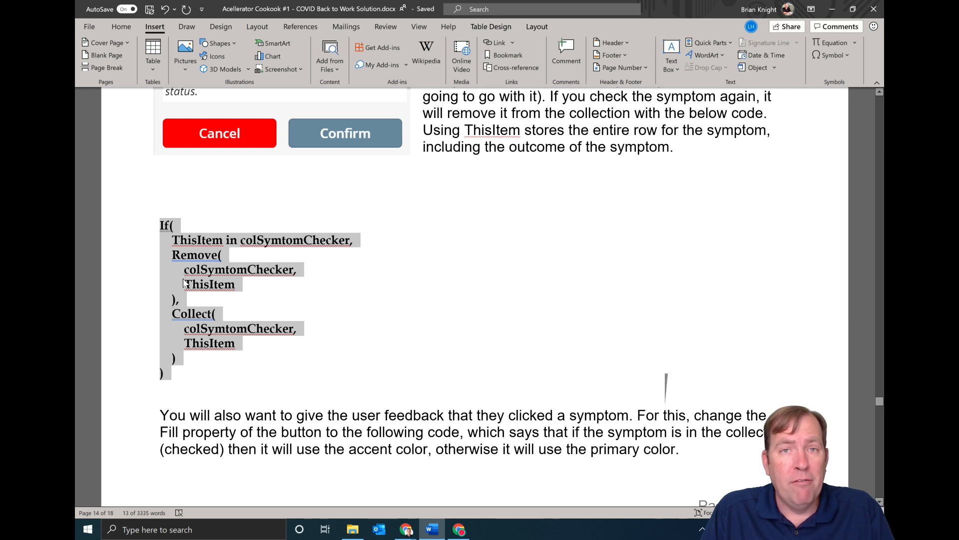
key("alt+Tab")
- Set the gallery button's OnSelect to If(ThisItem in colSymtomChecker, Remove(colSymtomChecker, ThisItem), Collect(colSymtomChecker, ThisItem)), and enlarge the formula area to show it fully
left_click(216, 119)
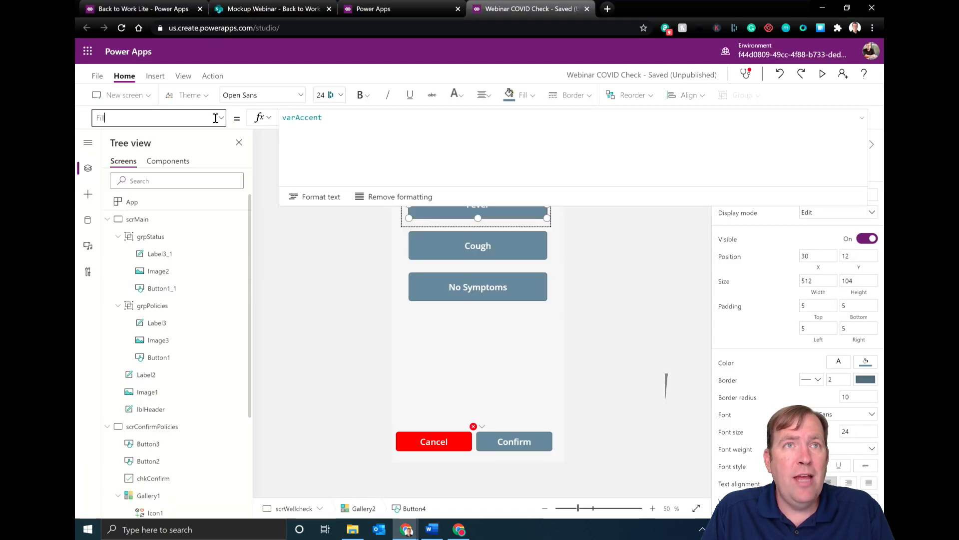
scroll(121, 295, "down", 4)
left_click(126, 253)
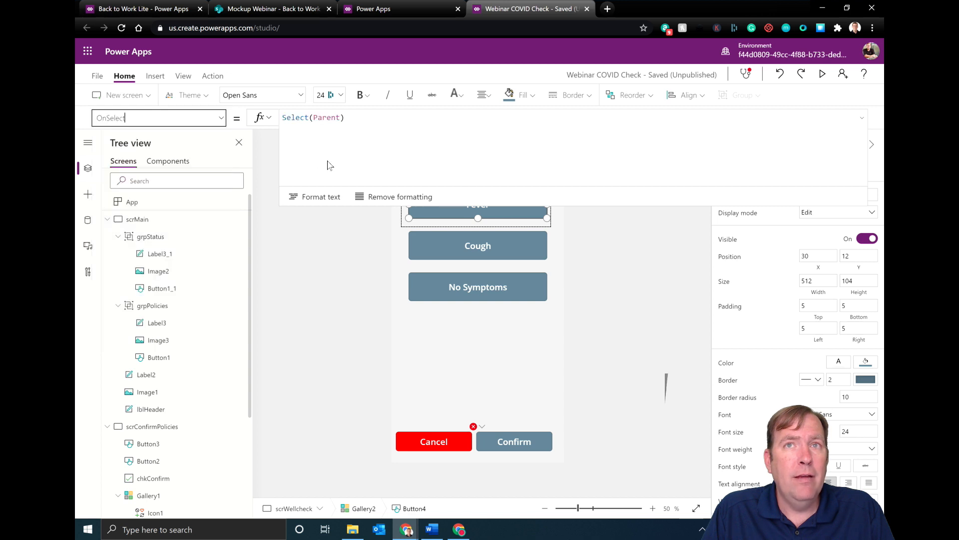
left_click(398, 127)
key("ctrl+a")
key("ctrl+v")
scroll(343, 148, "up", 2)
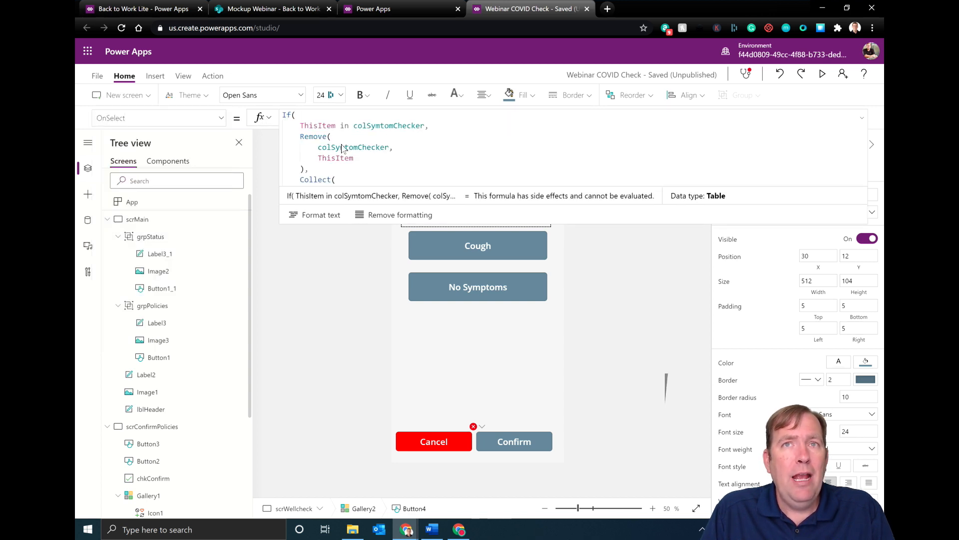
left_click_drag(355, 224, 349, 328)
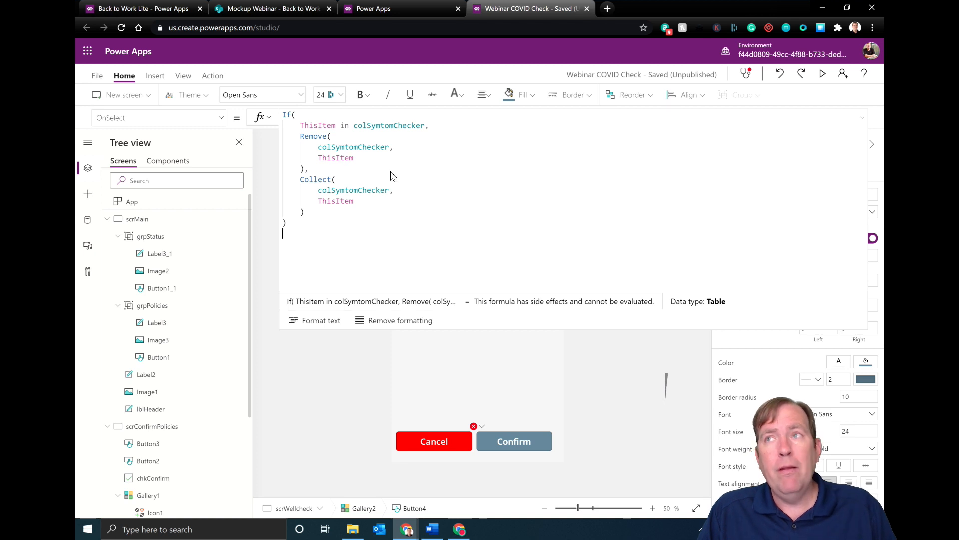
- Collapse the formula area, test the symptom buttons, and inspect the rows stored in the colSymtomChecker collection
left_click(860, 118)
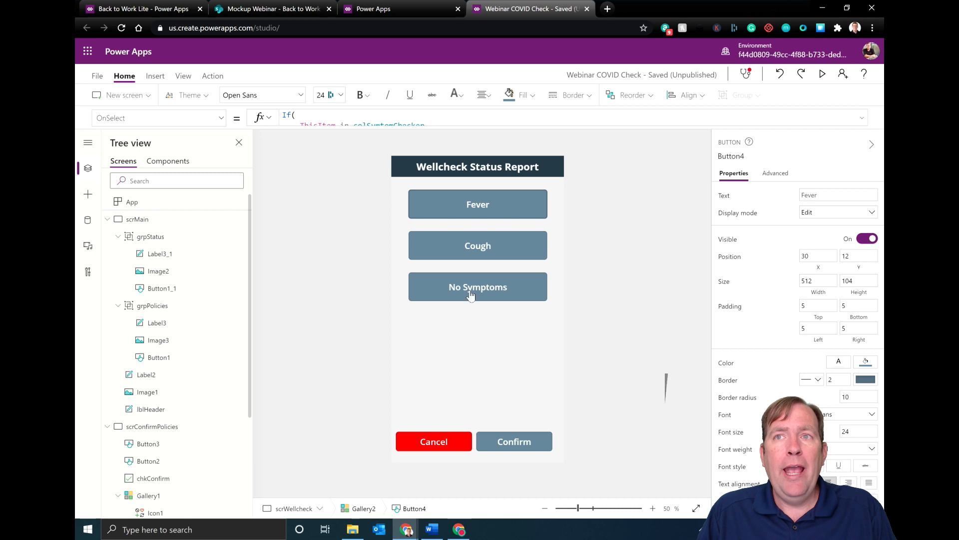
left_click(183, 76)
left_click(239, 96)
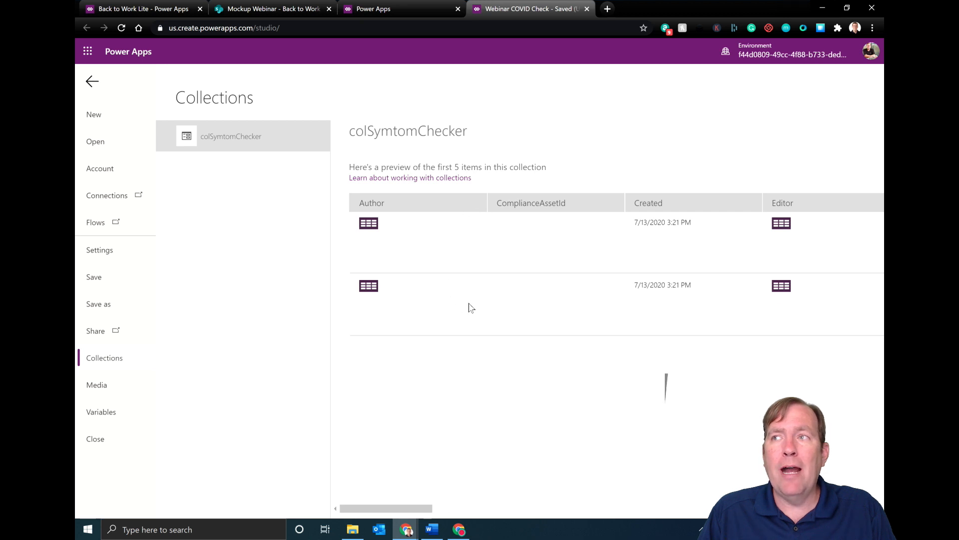
left_click_drag(429, 508, 566, 508)
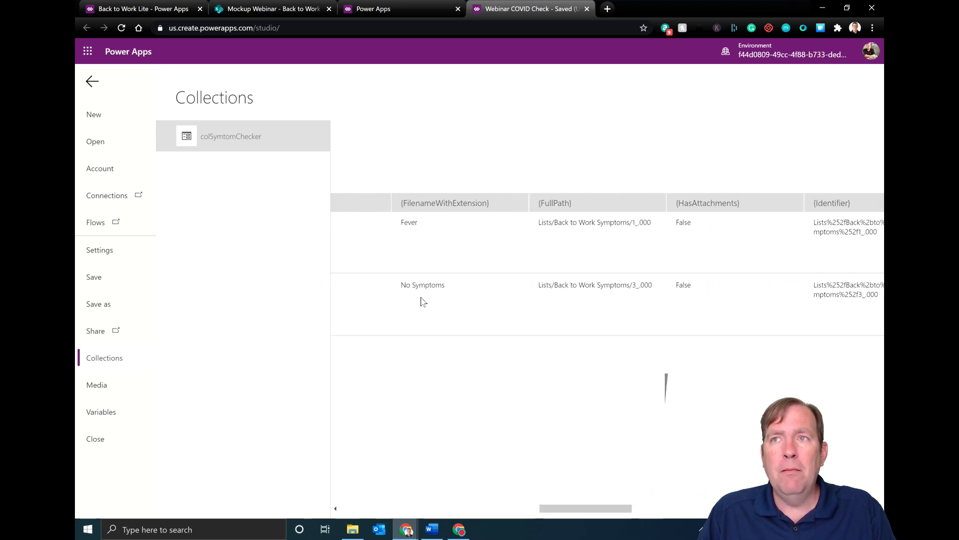
left_click(92, 82)
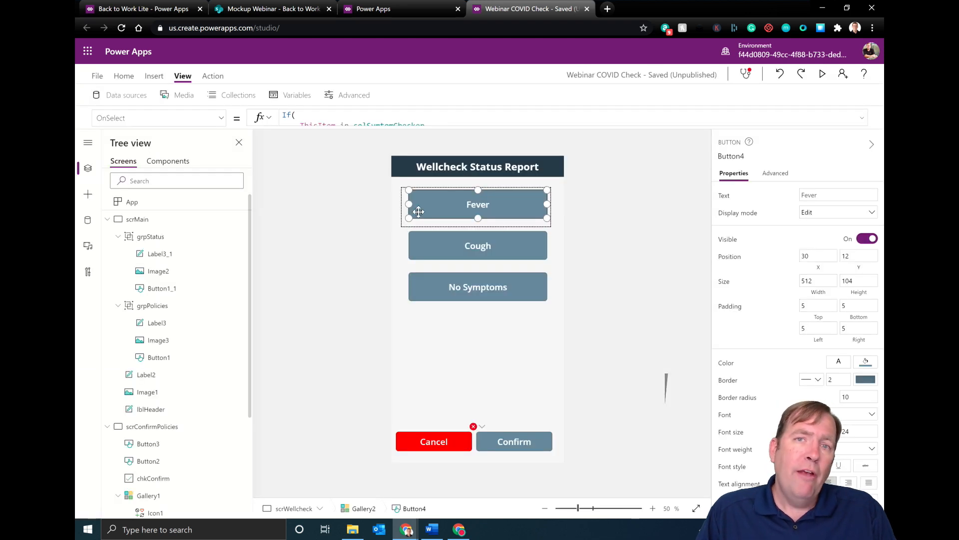
- Toggle the Fever symptom button in the gallery and check the contents of colSymtomChecker again
left_click(439, 209, "alt")
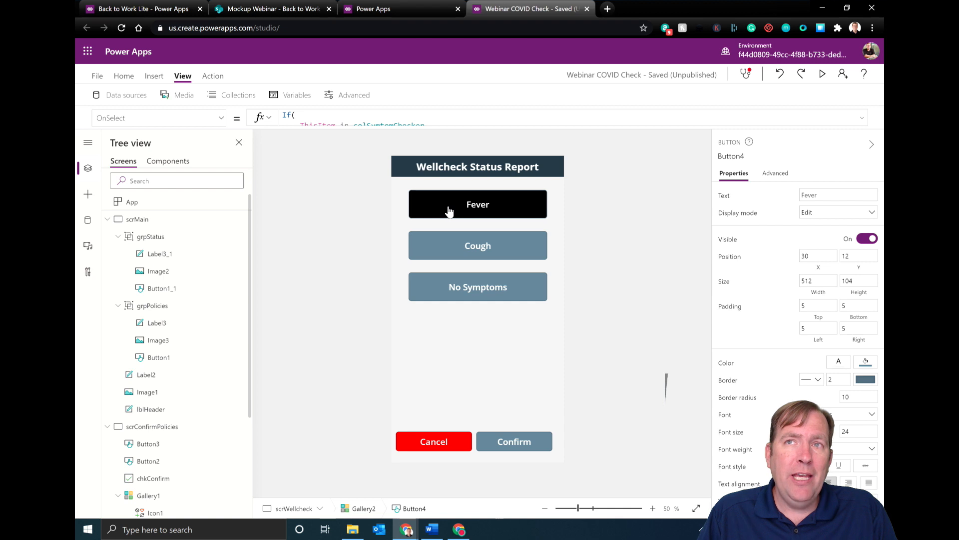
left_click(251, 96)
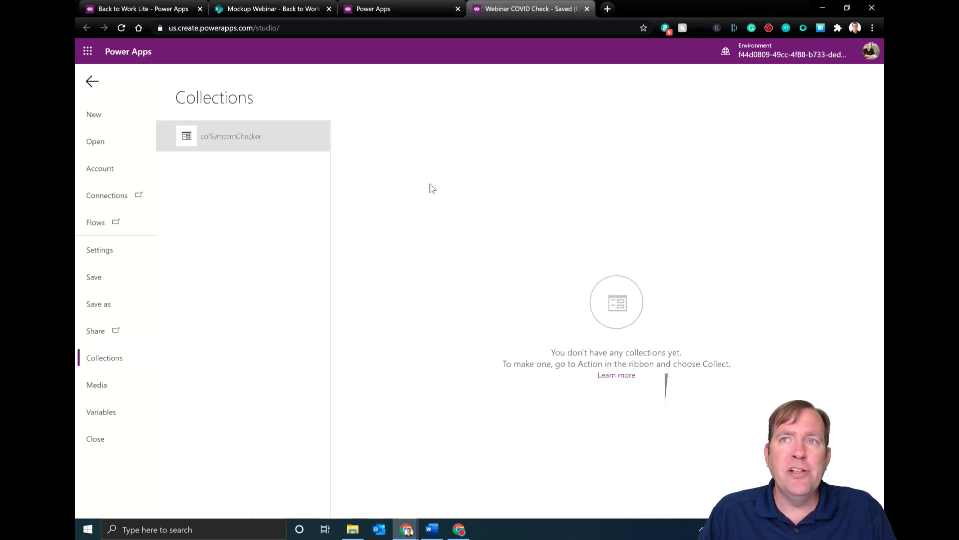
left_click(93, 82)
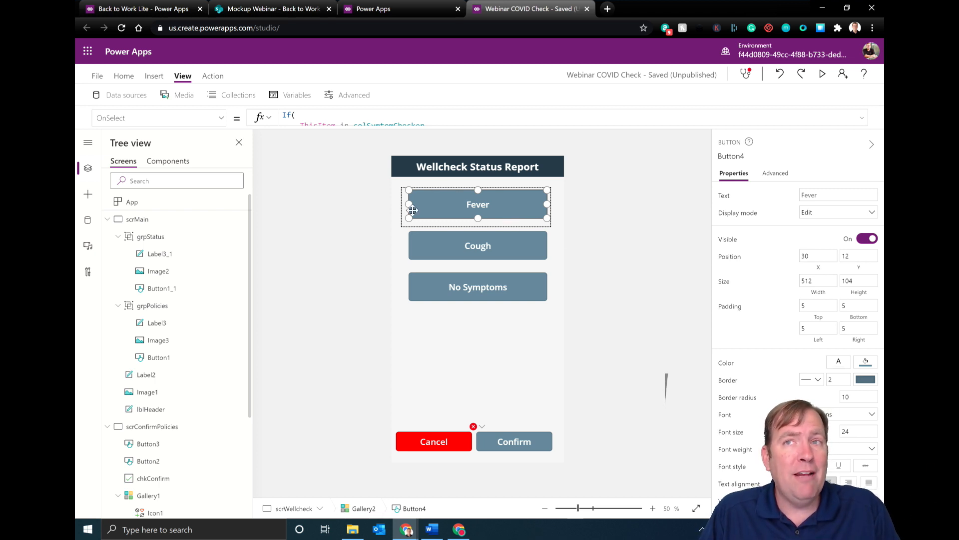
- Open the gallery button's Fill property, and copy the If formula with varAccent and varPrimary from the Word guide
left_click(221, 119)
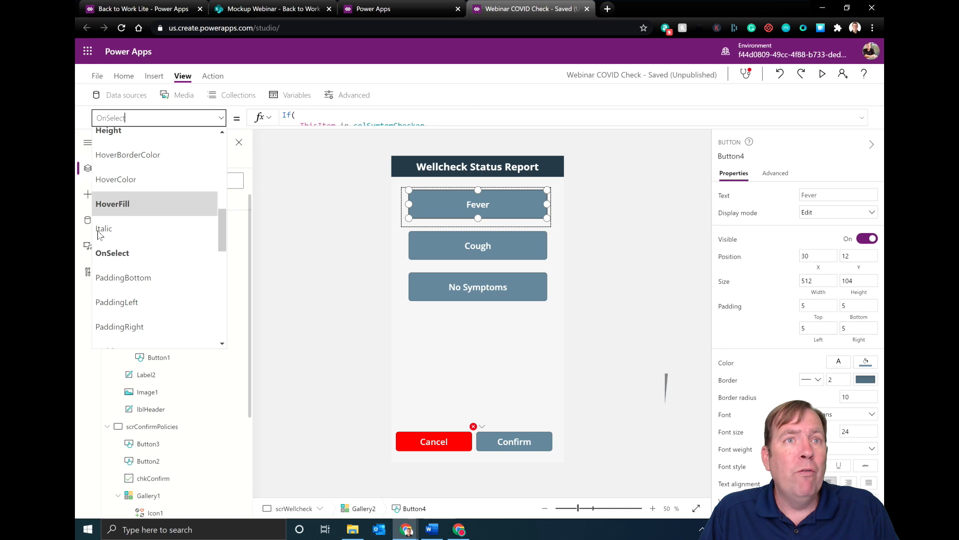
scroll(120, 283, "up", 3)
left_click(124, 167)
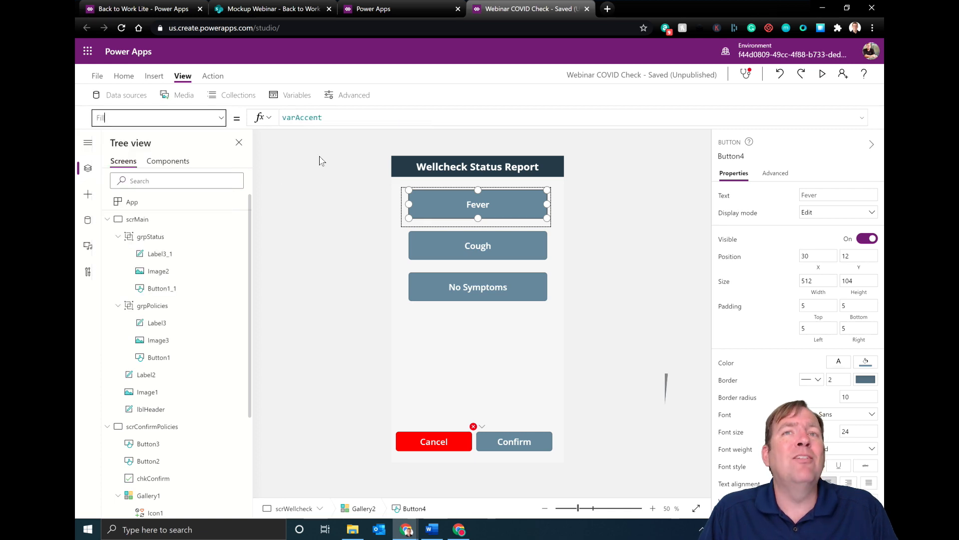
key("alt+Tab")
scroll(350, 310, "down", 10)
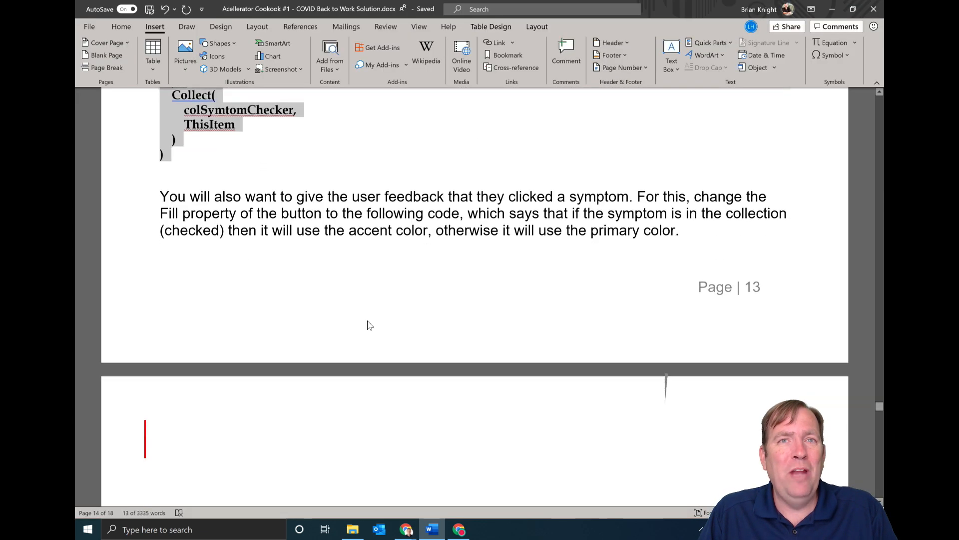
scroll(363, 326, "down", 2)
left_click_drag(169, 310, 156, 255)
key("ctrl+c")
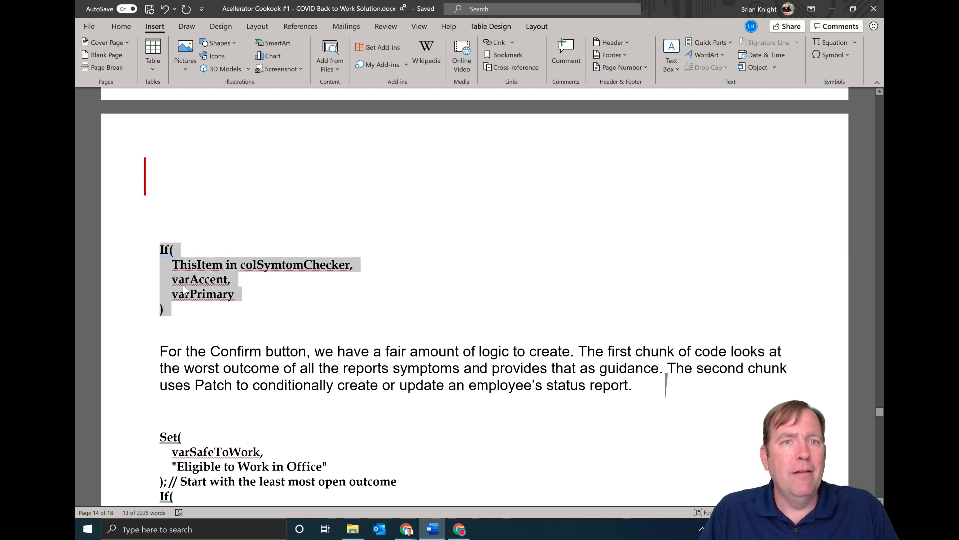
- Return to Power Apps and set the gallery button's Fill to If(ThisItem in colSymtomChecker, varAccent, varPrimary)
key("alt+Tab")
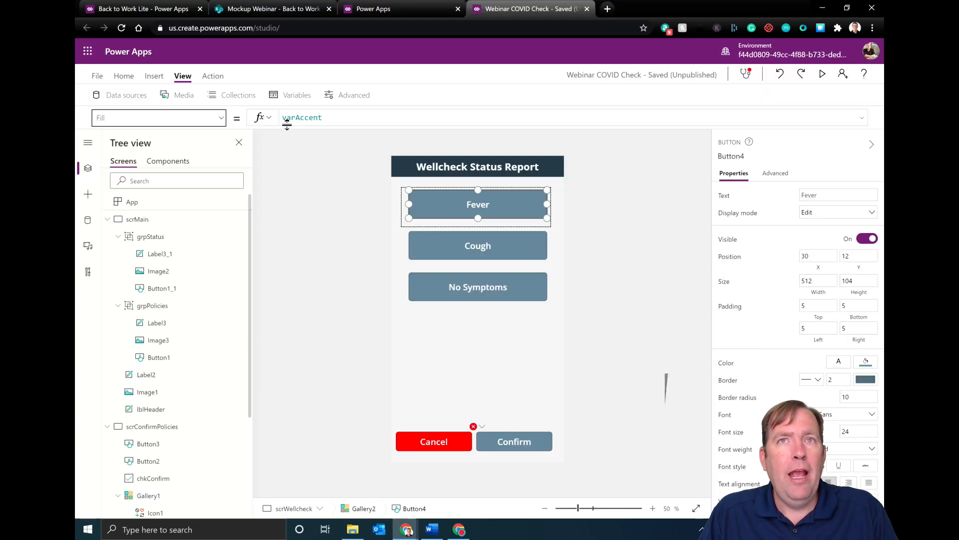
left_click(322, 118)
key("ctrl+a")
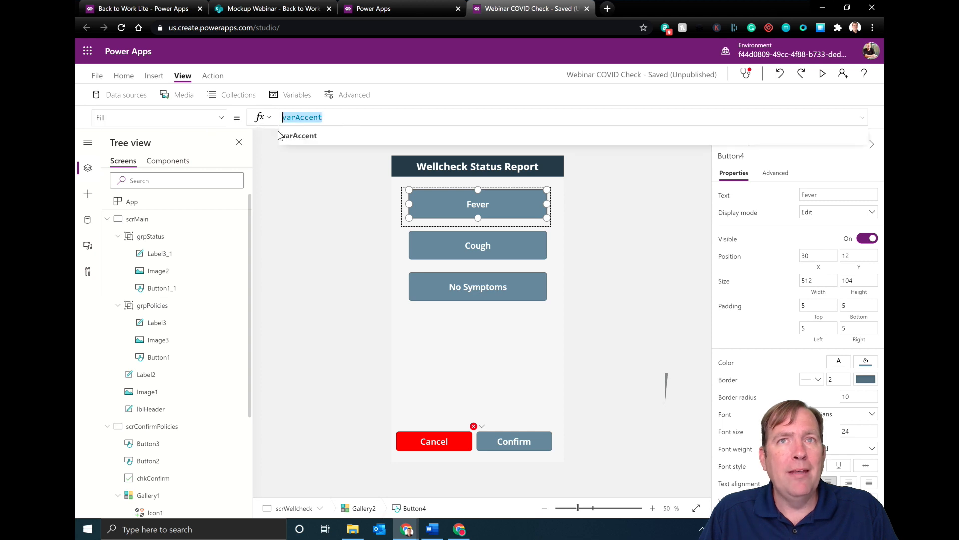
key("ctrl+v")
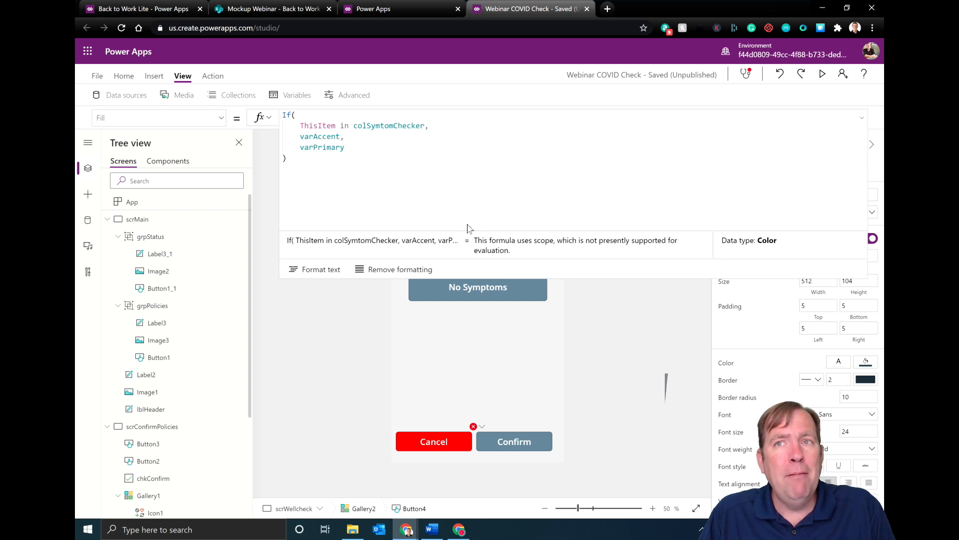
left_click(862, 118)
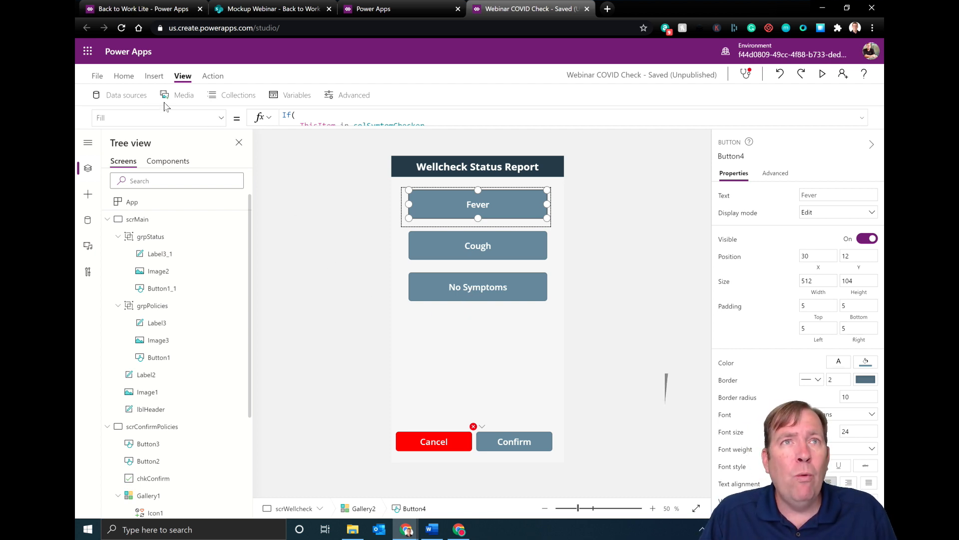
- Insert a Check icon into the symptom gallery, place it at X 52, Y 32 on the button, and color it white
left_click(153, 80)
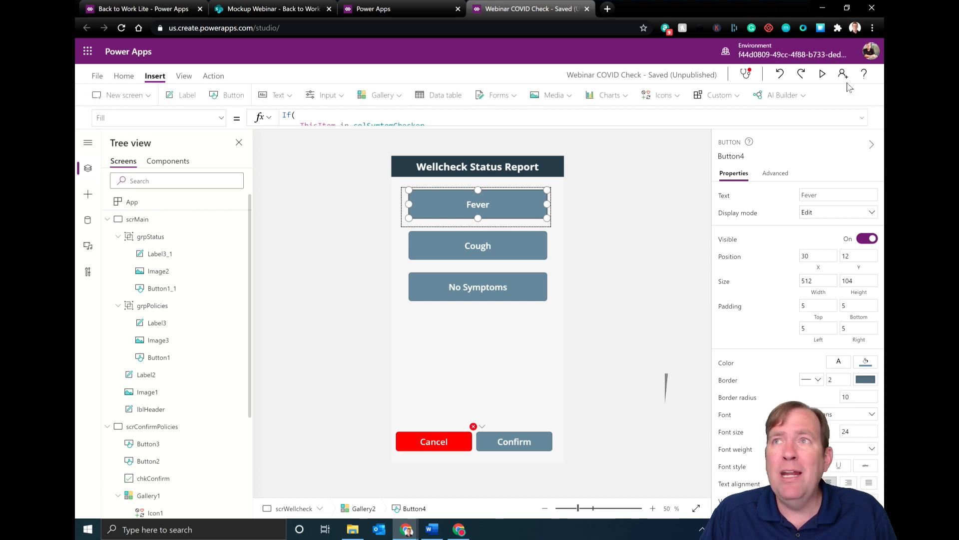
left_click(668, 95)
left_click(659, 176)
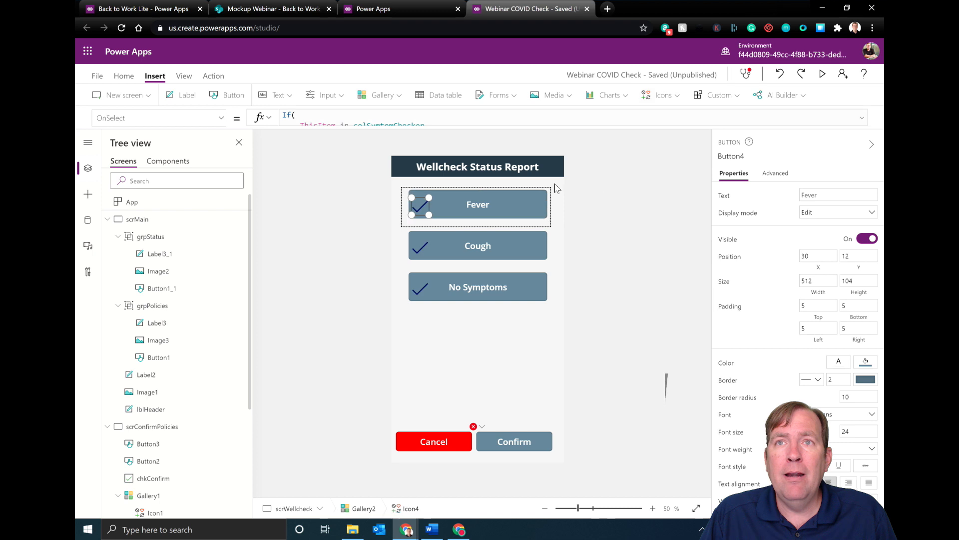
left_click(124, 75)
left_click(458, 96)
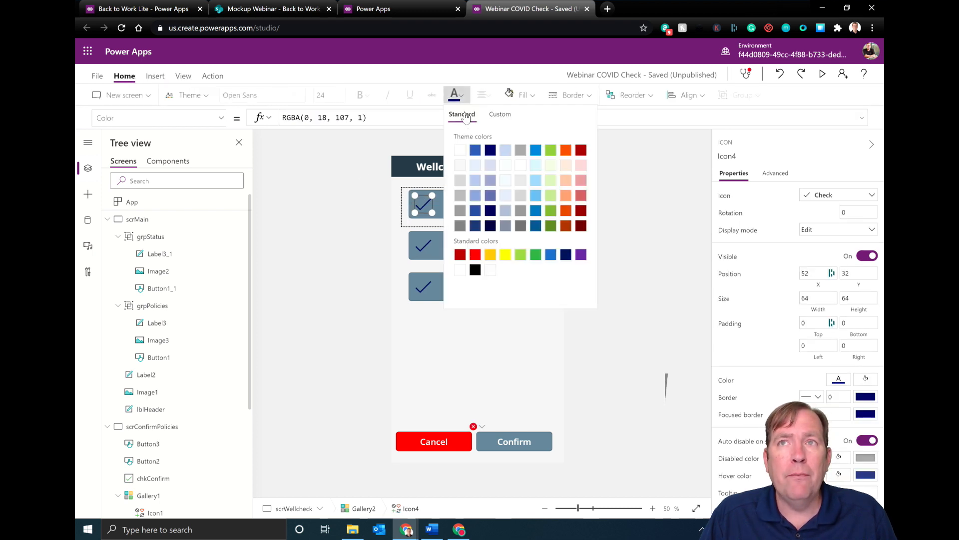
left_click(358, 237)
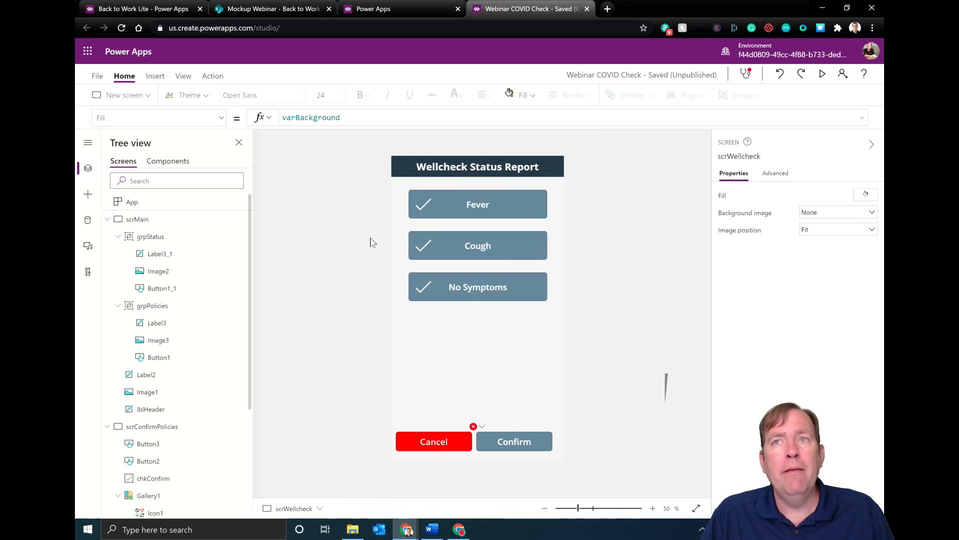
- Enter the formula If(ThisItem in colSymtomChecker, varAccent, varPrimary) as the check icon's Visible property
left_click(433, 200)
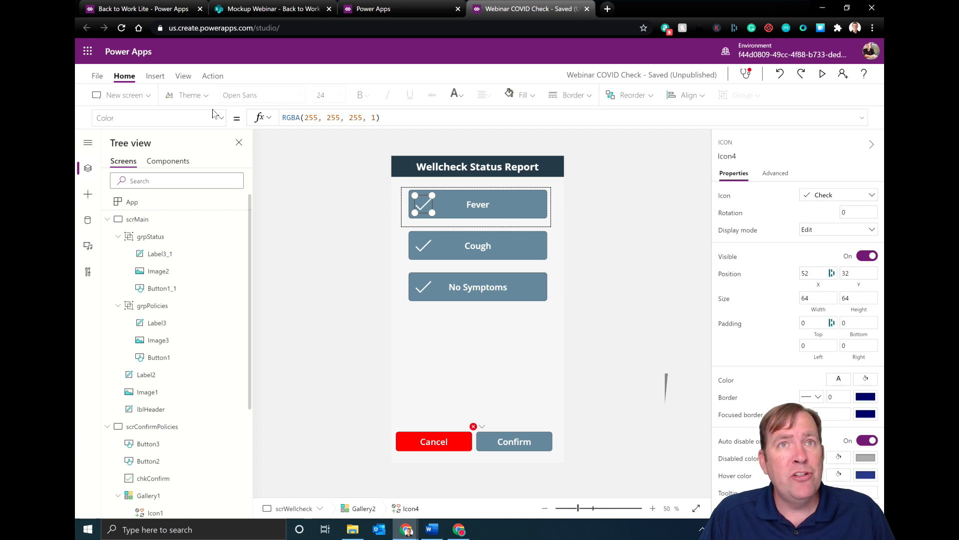
left_click(218, 121)
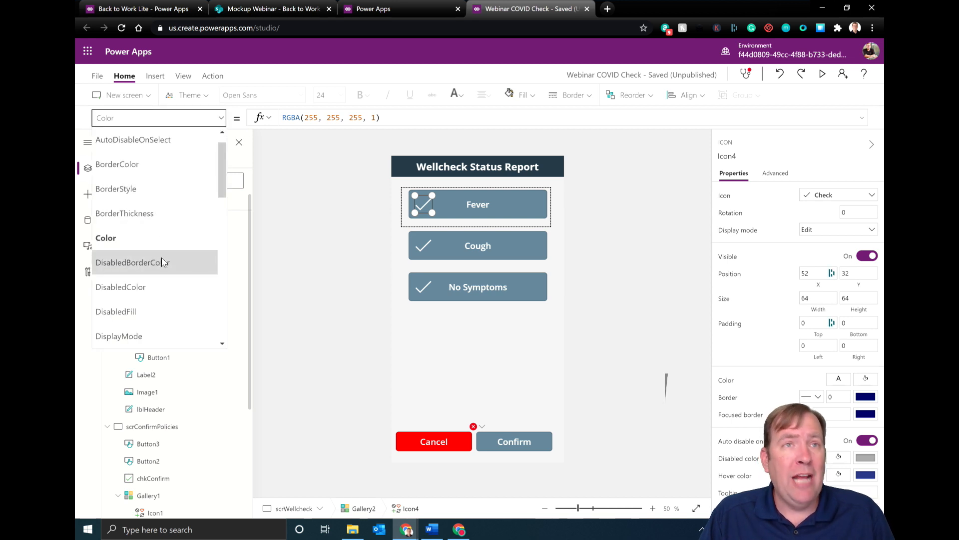
scroll(163, 265, "down", 5)
scroll(163, 272, "down", 5)
left_click(150, 267)
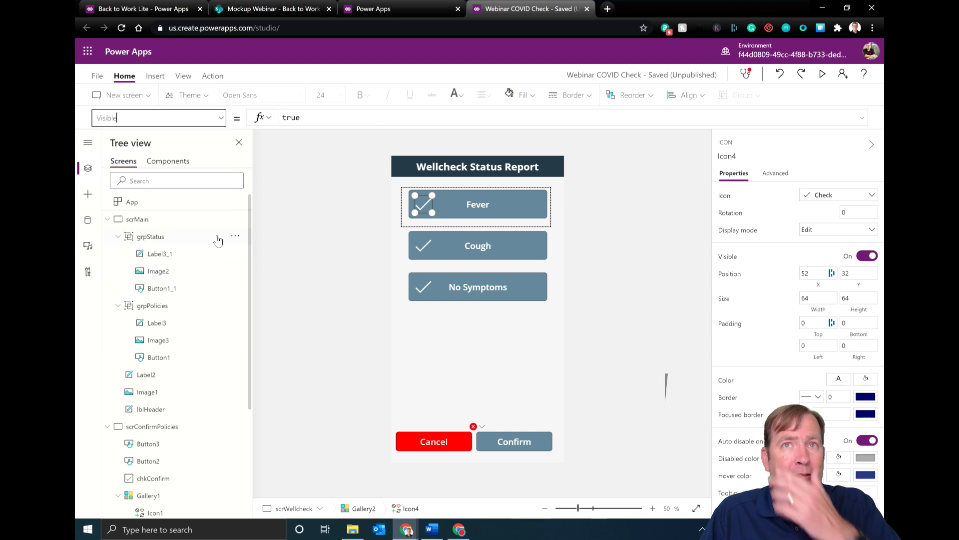
left_click(326, 122)
left_click_drag(314, 120, 265, 132)
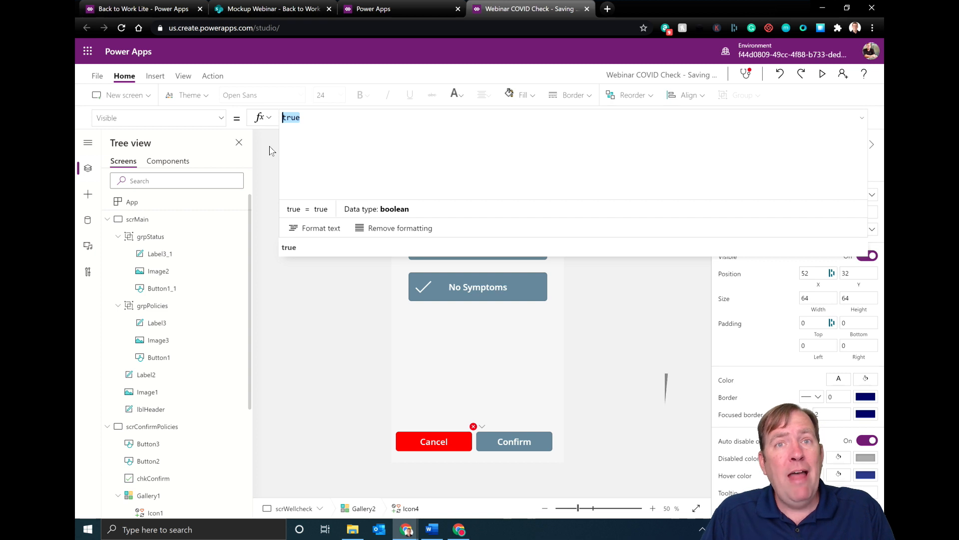
type("If(     ThisItem in colSymtomChecker,     varAccent,     varPrimary )")
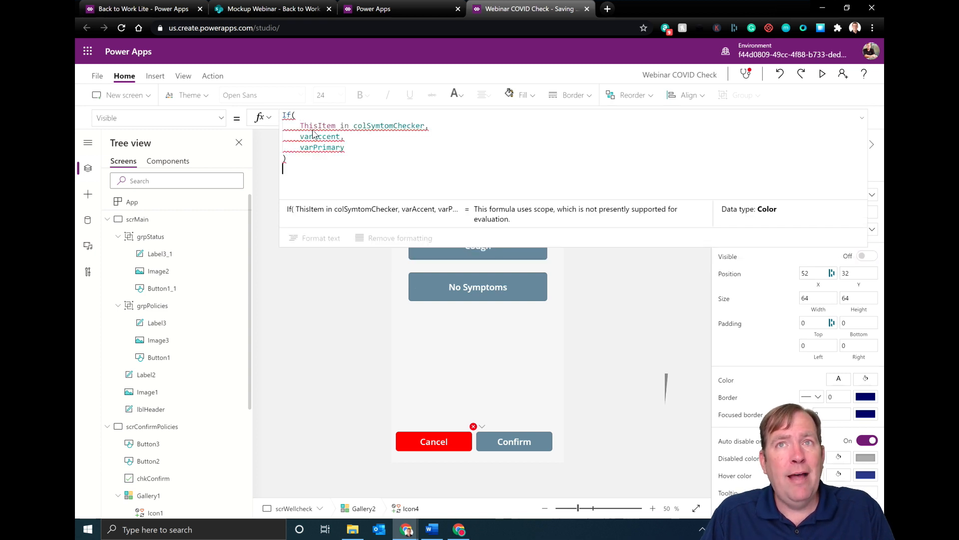
- Replace varAccent with true and varPrimary with false in the check icon's Visible formula, and collapse the formula area
double_click(321, 137)
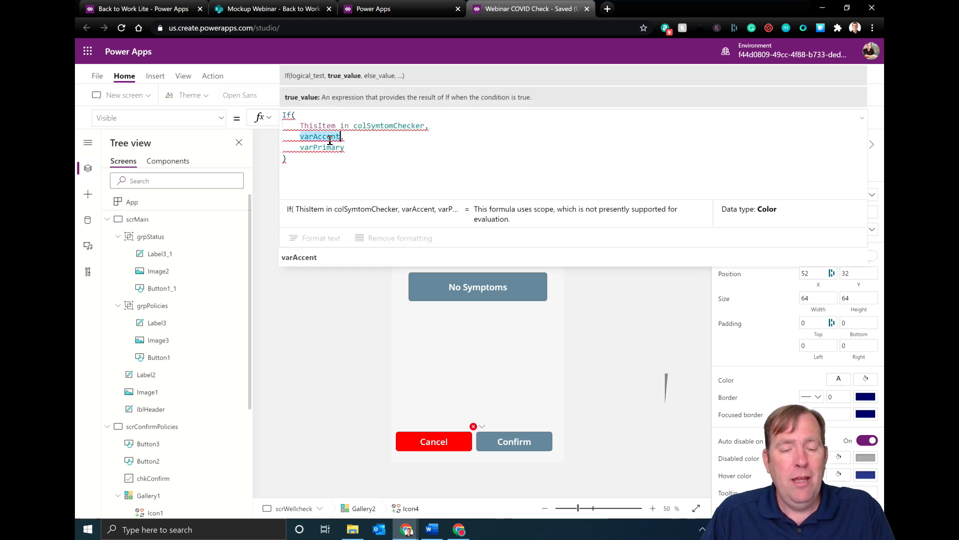
type("true,")
double_click(322, 147)
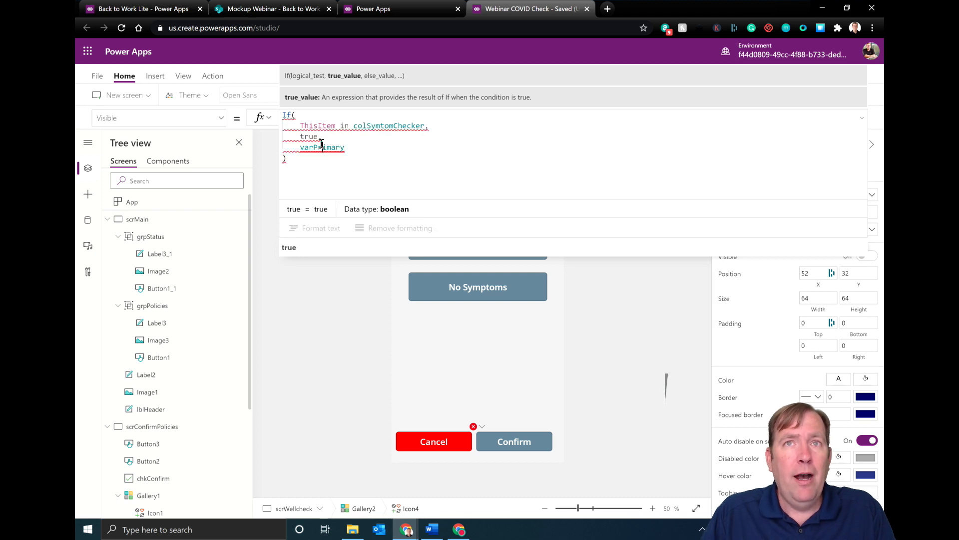
type("fa")
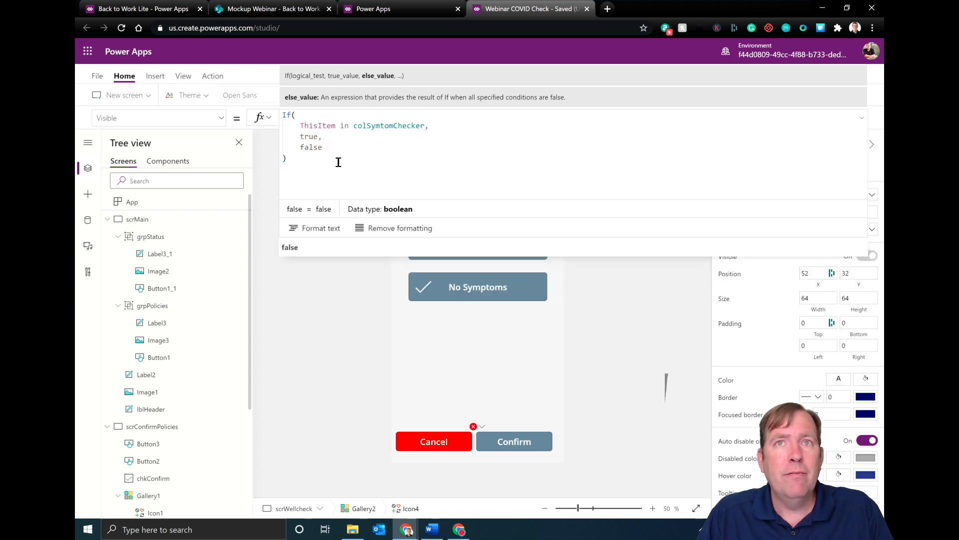
type("lse")
left_click(862, 118)
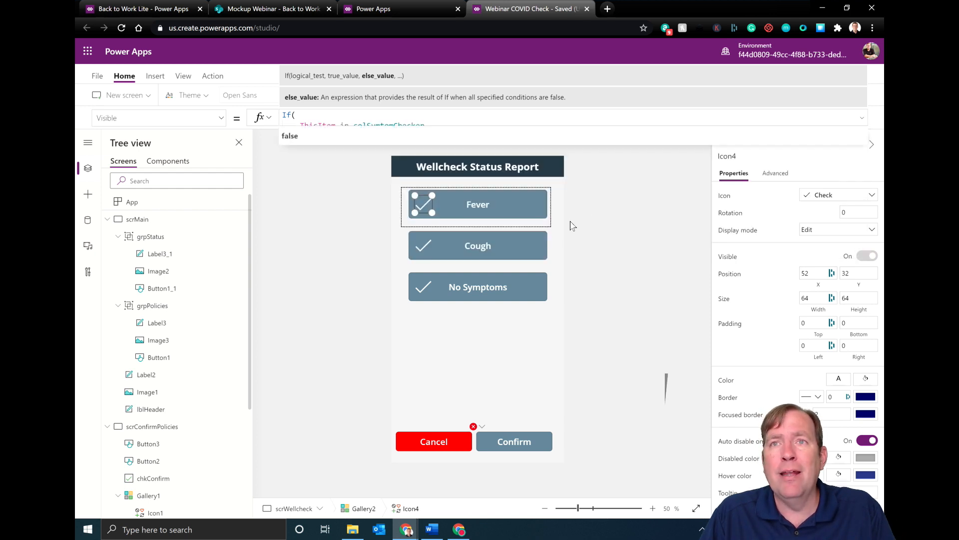
- Test the check icons and fill colors by toggling the Fever, No Symptoms and Cough buttons
left_click(452, 220)
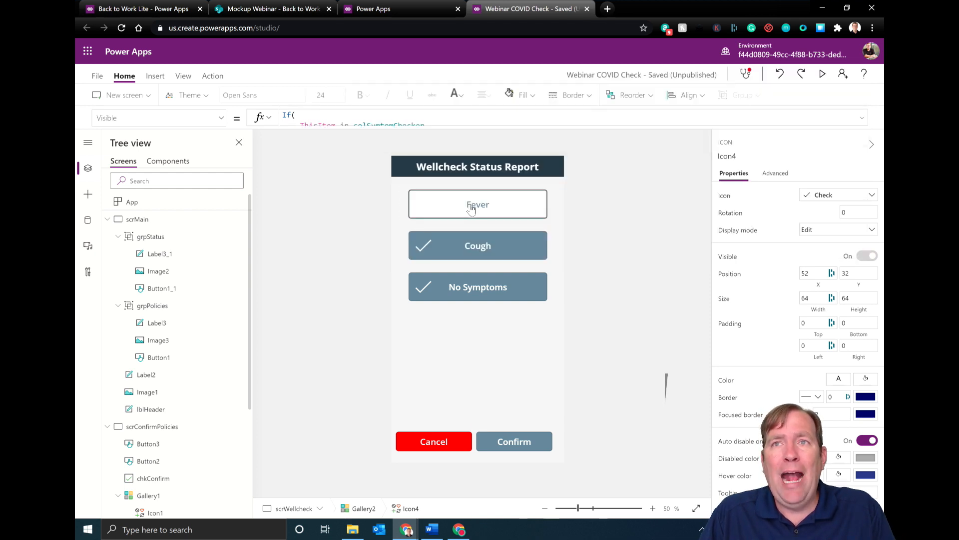
left_click(492, 299)
left_click(478, 245)
left_click(461, 252)
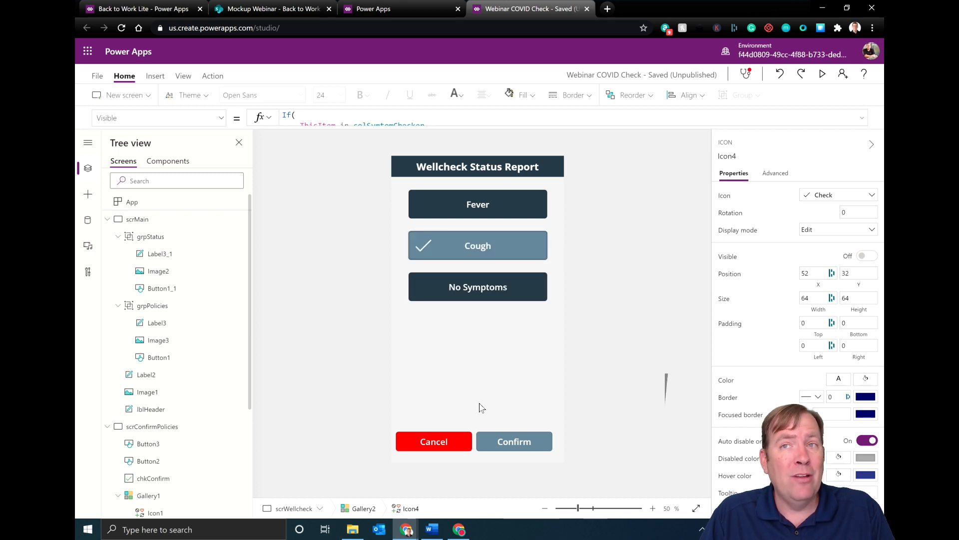
left_click(429, 204)
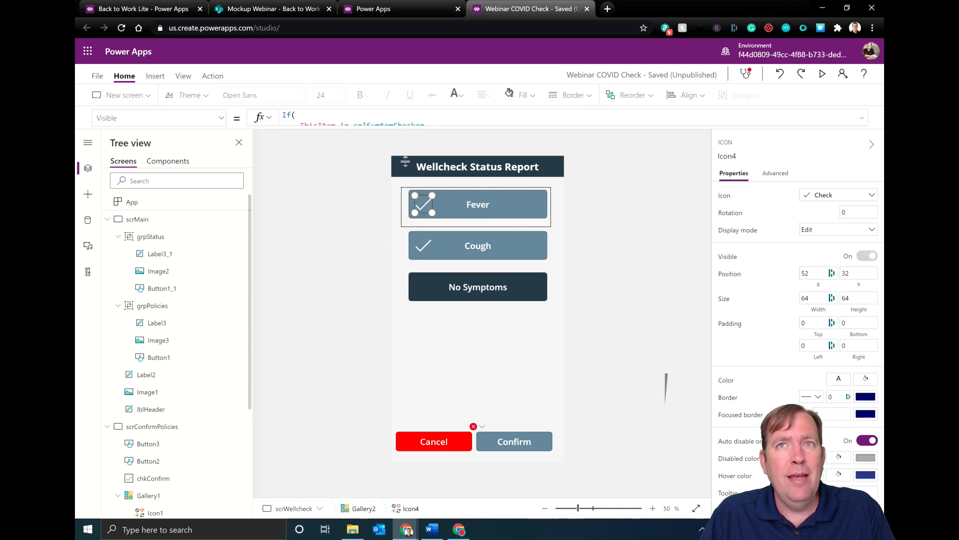
- Review the check icon's Visible formula and examine the symptoms stored in the colSymtomChecker collection
left_click(352, 124)
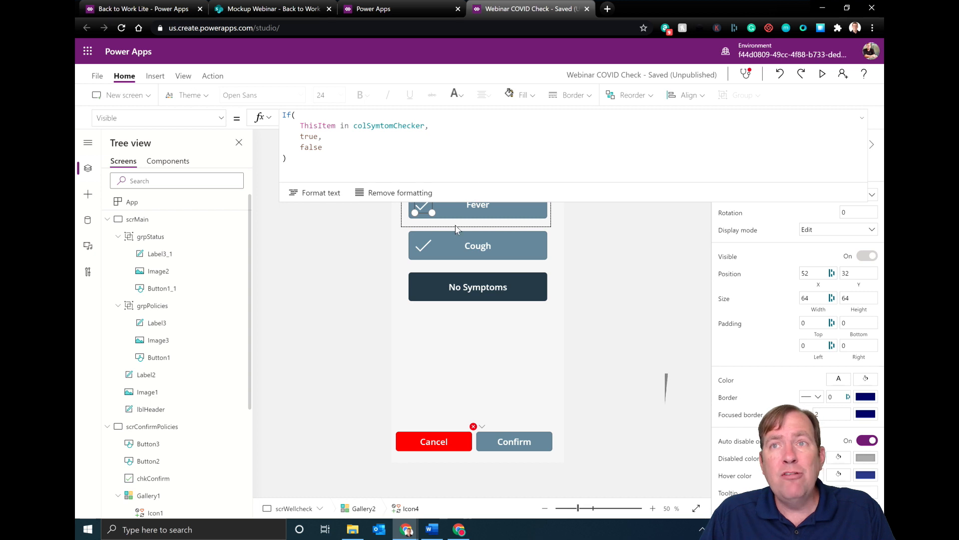
left_click(196, 82)
left_click(231, 95)
left_click(298, 125)
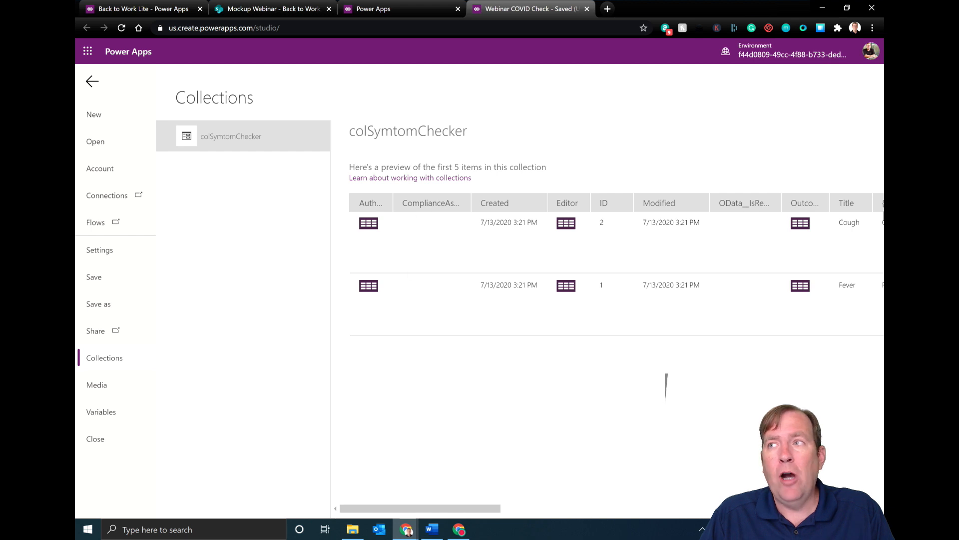
left_click(92, 81)
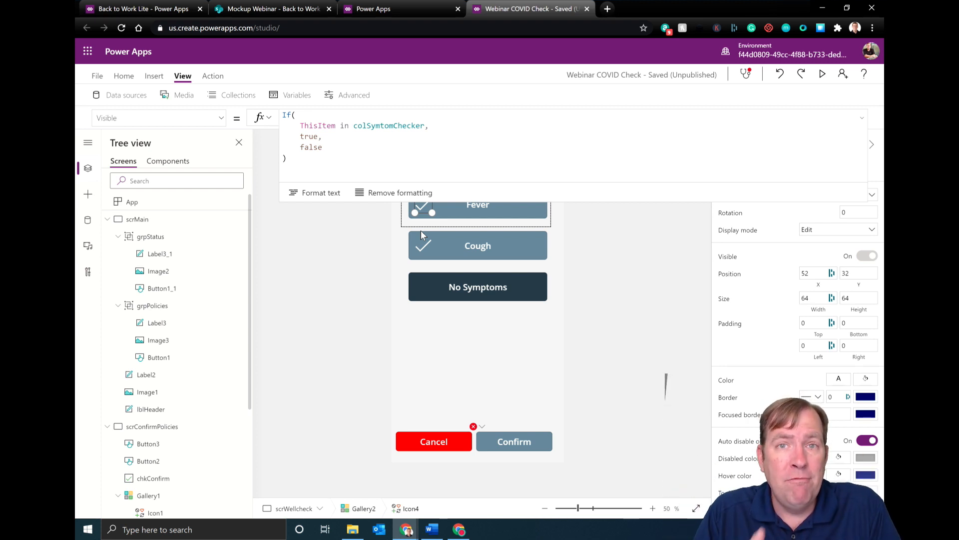
- Select the Confirm button and copy its status report code, Set(varSafeToWork…) through Navigate(scrMain, ScreenTransition.Fade), from the Word cookbook document
left_click(518, 445)
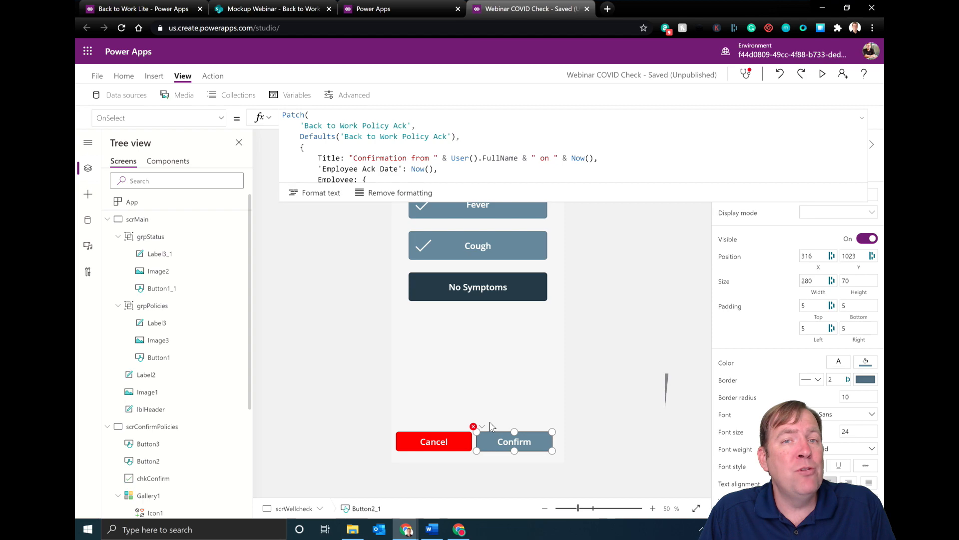
key("alt+Tab")
scroll(329, 381, "down", 15)
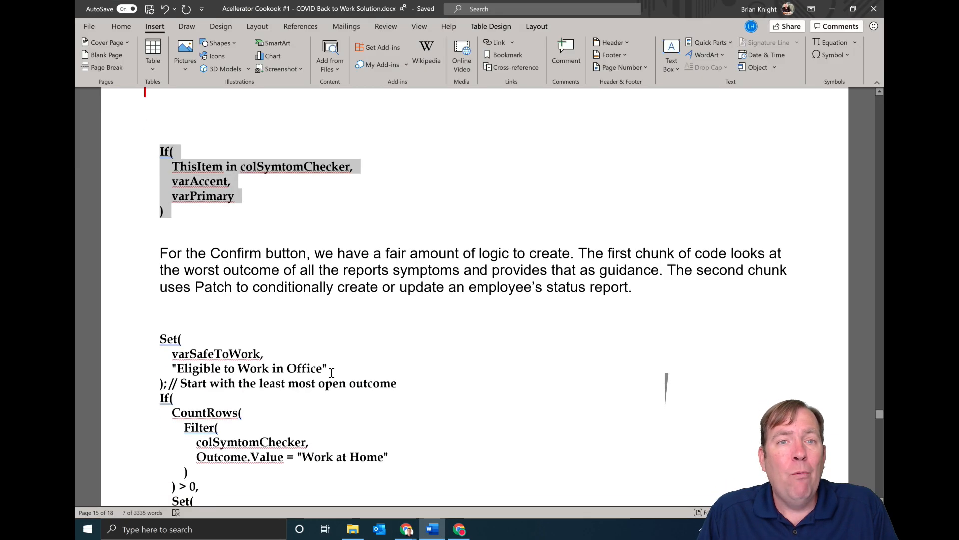
scroll(329, 382, "down", 15)
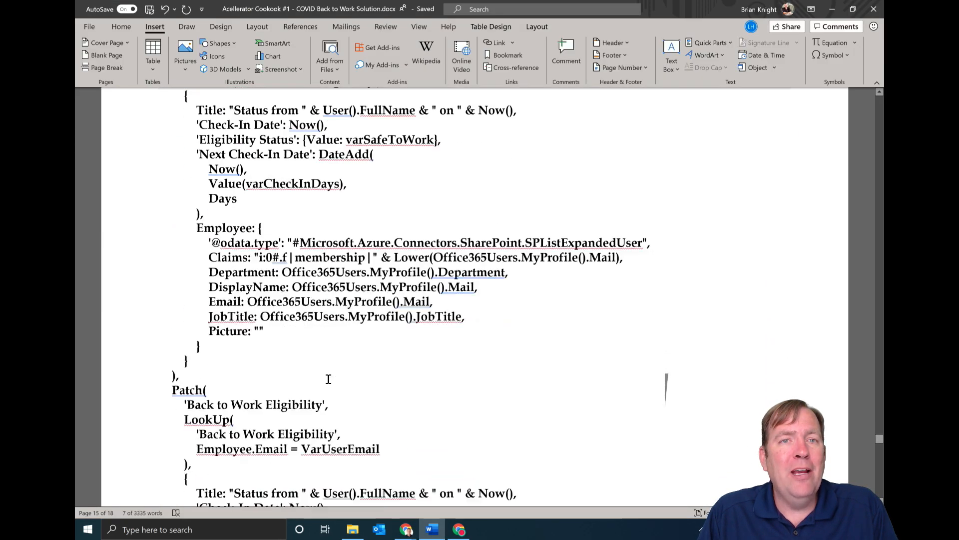
scroll(329, 381, "down", 12)
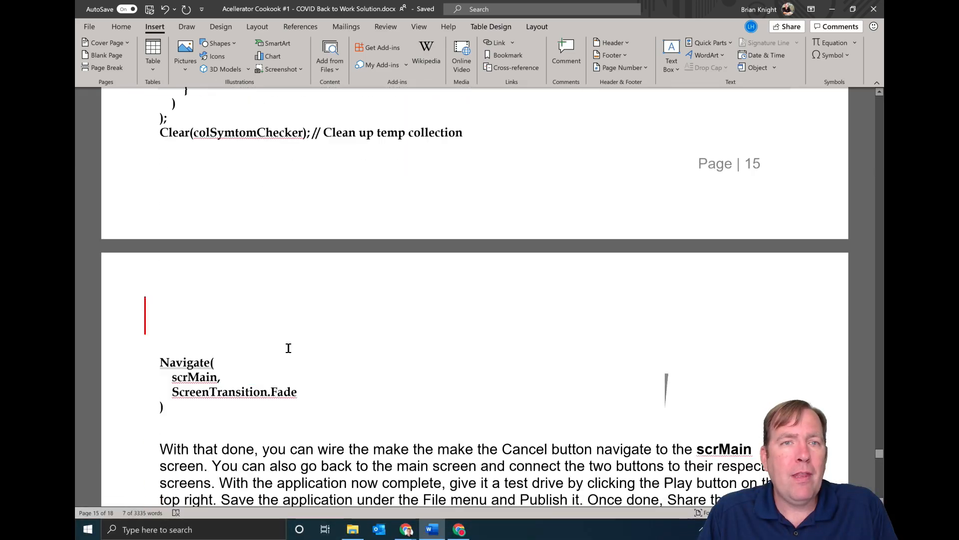
scroll(178, 304, "up", 10)
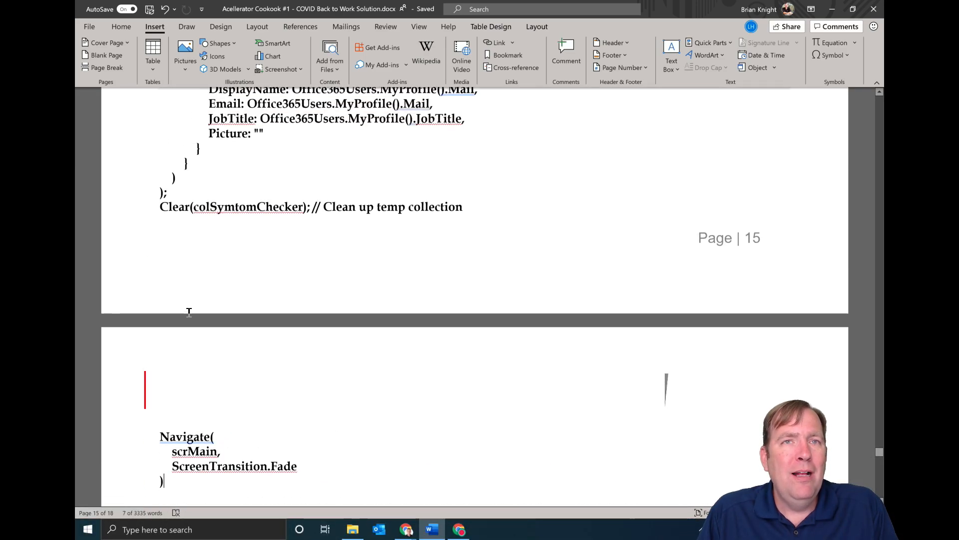
scroll(200, 311, "up", 12)
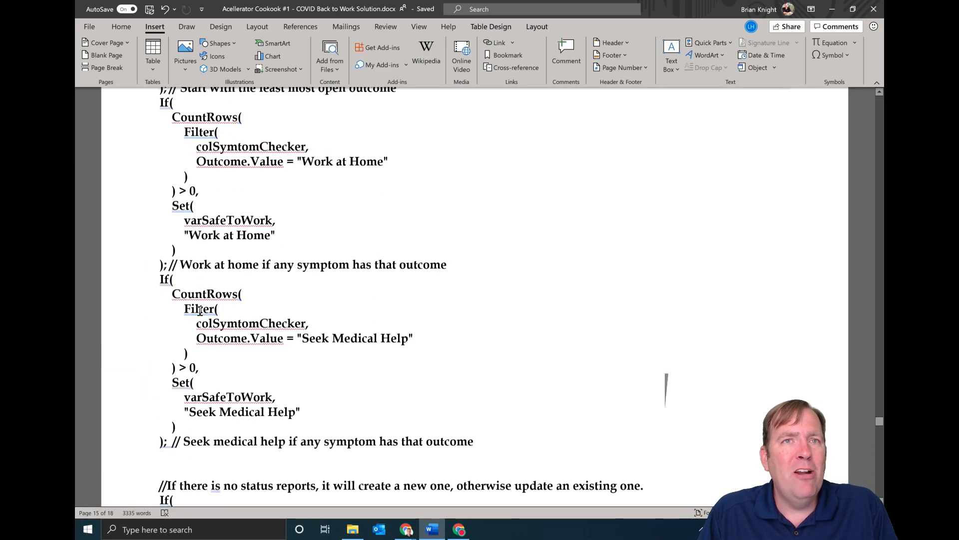
triple_click(163, 305)
key("ctrl+c")
- Back in Power Apps, replace the Confirm button's OnSelect formula with the copied code and enlarge the formula area
key("alt+Tab")
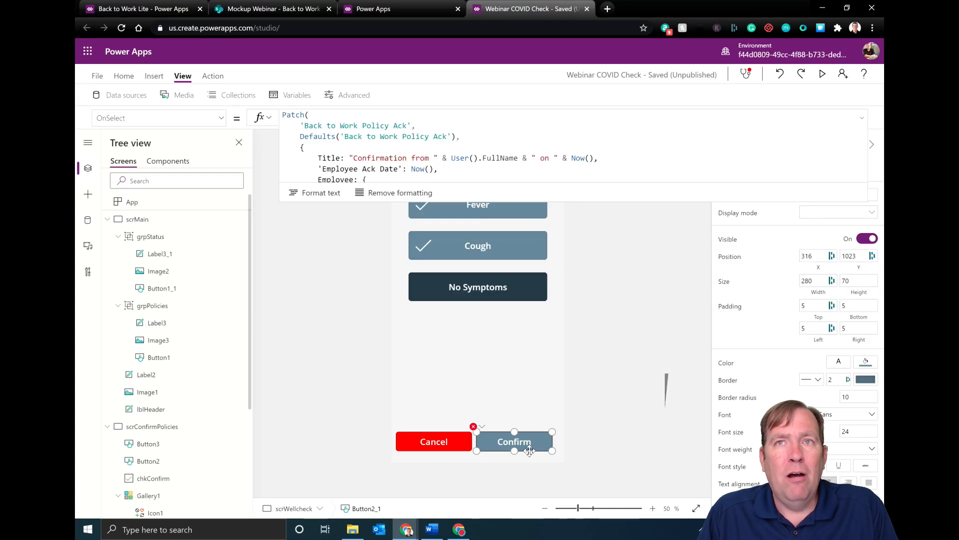
left_click(375, 149)
key("ctrl+a")
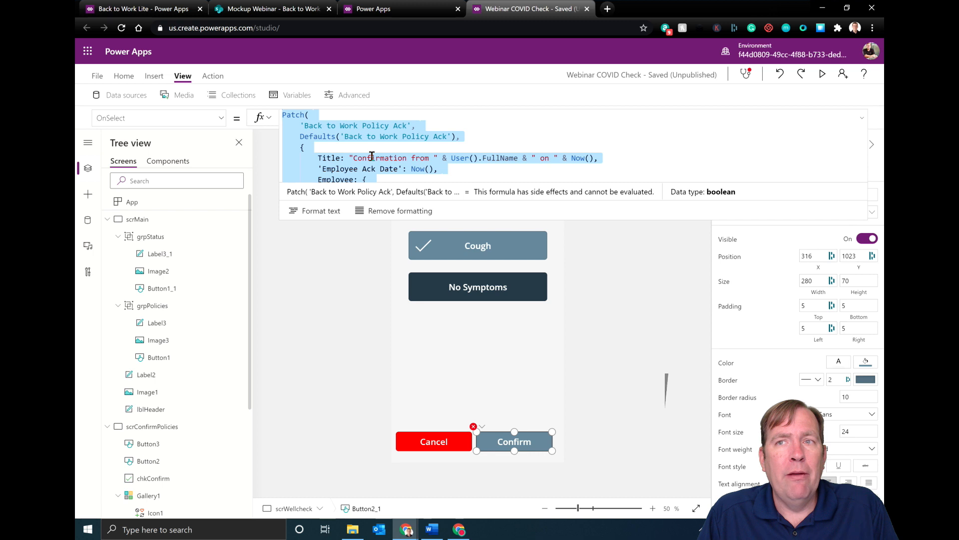
key("ctrl+v")
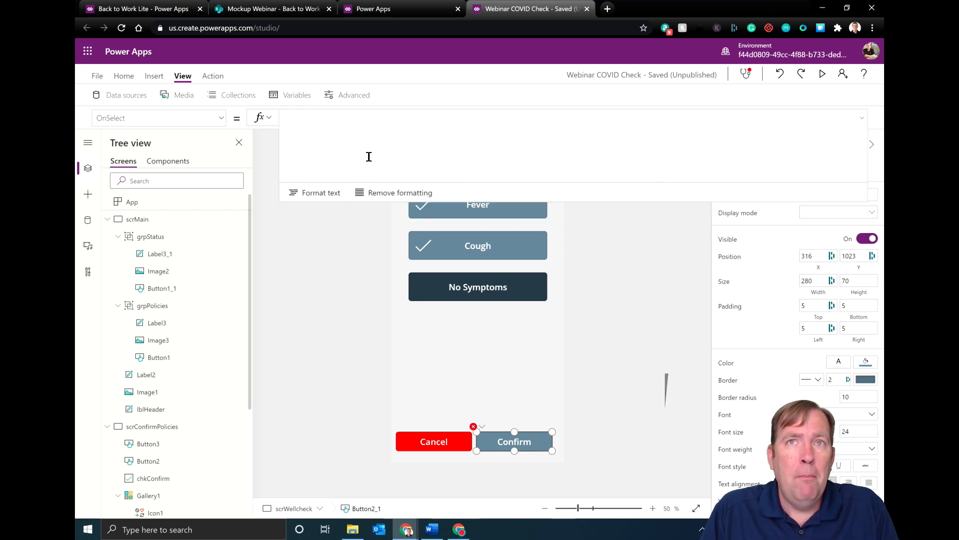
left_click_drag(421, 201, 473, 485)
scroll(448, 338, "up", 15)
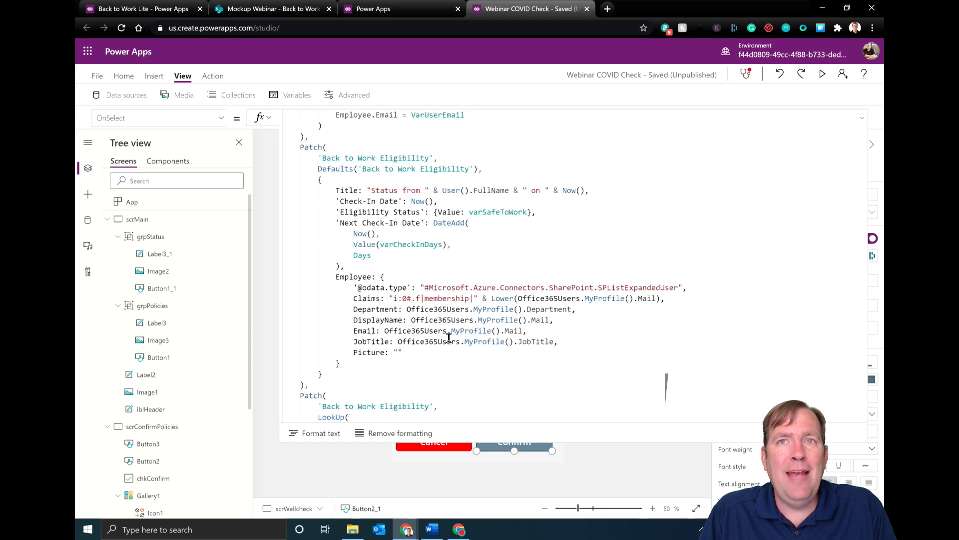
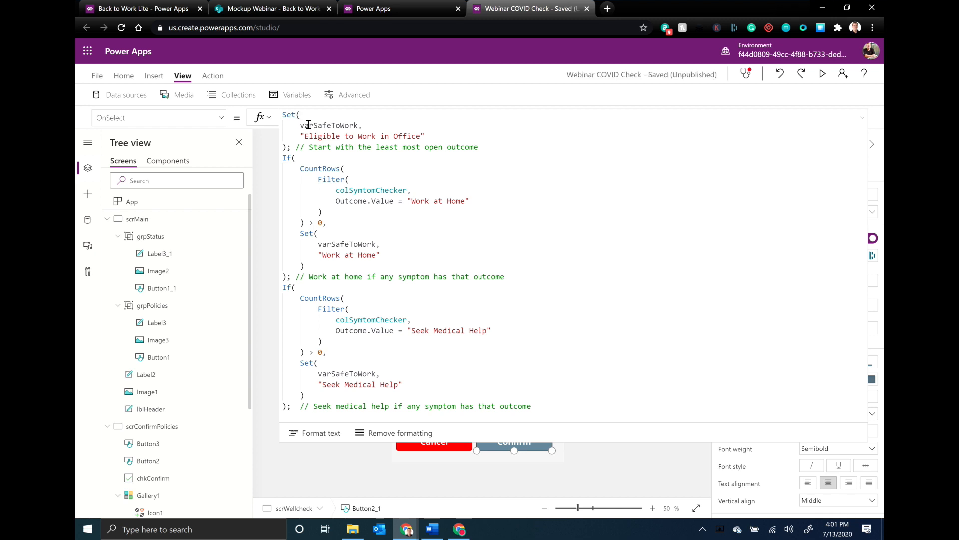
- Examine how the OnSelect code sets varSafeToWork to "Eligible to Work in Office", "Work at Home" or "Seek Medical Help"
left_click(444, 128)
left_click(422, 134, "shift")
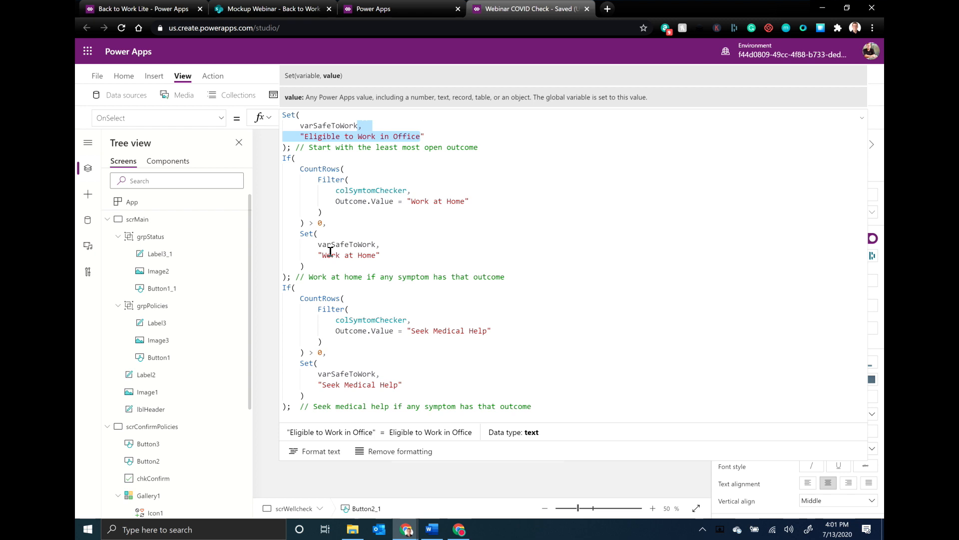
left_click_drag(381, 255, 316, 256)
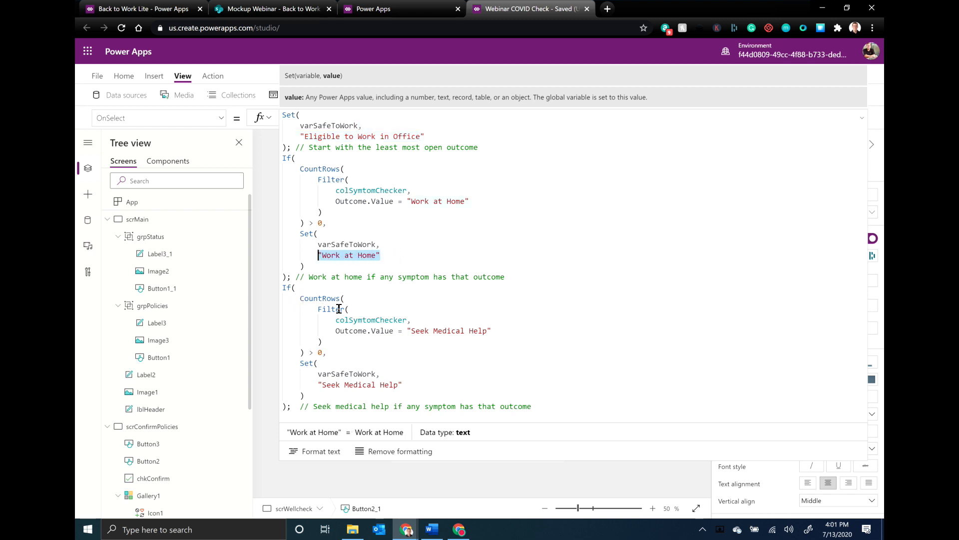
left_click_drag(494, 331, 408, 331)
scroll(407, 330, "down", 5)
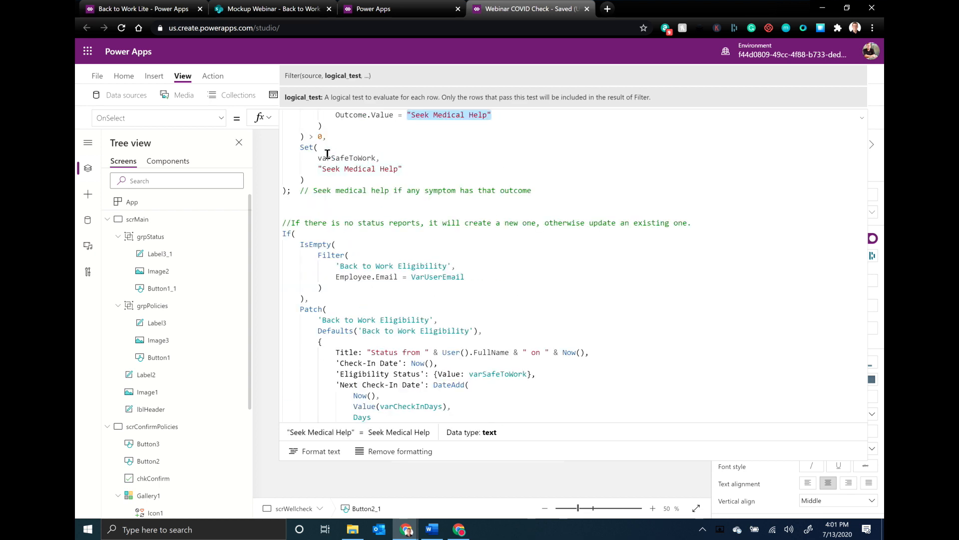
left_click_drag(418, 170, 319, 169)
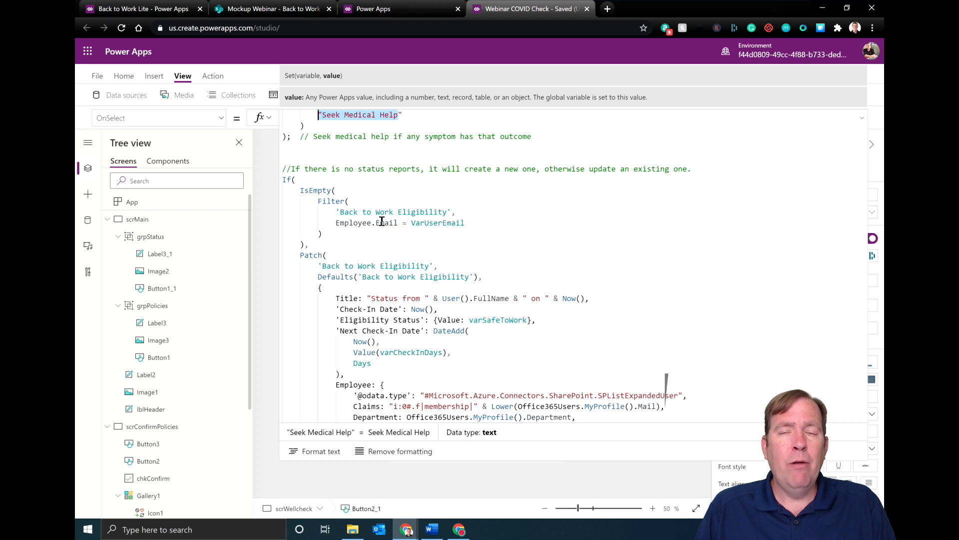
- View the Back to Work Eligibility list in SharePoint, and return to the Webinar COVID Check app
left_click(278, 10)
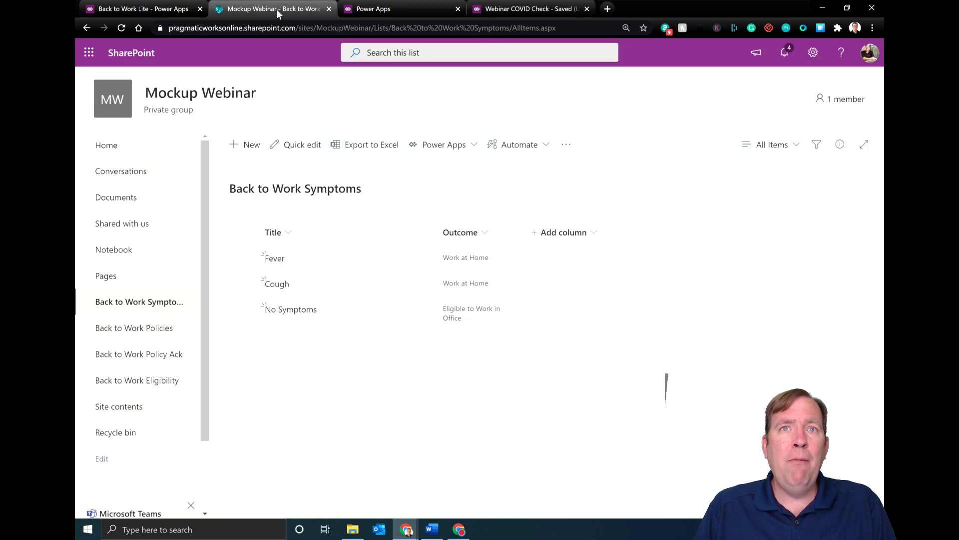
left_click(159, 381)
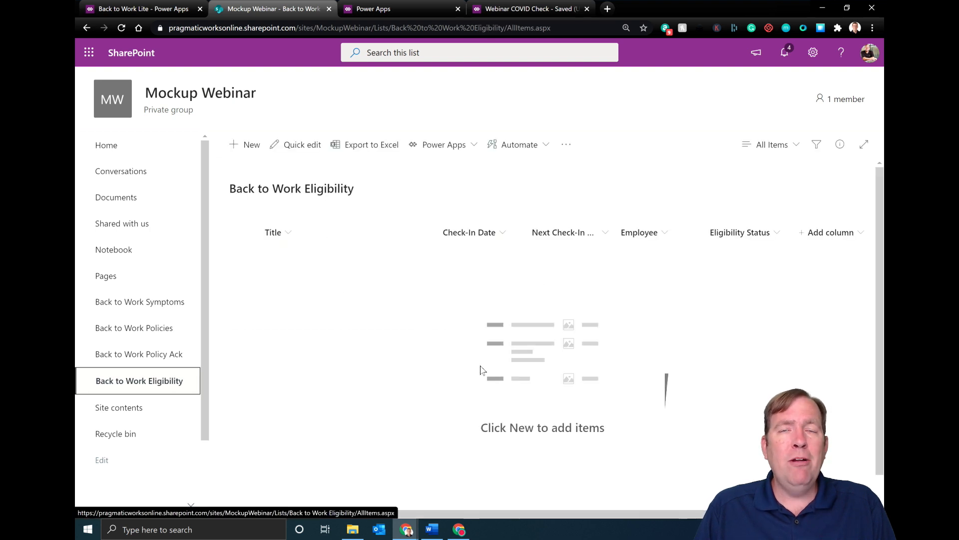
left_click(538, 10)
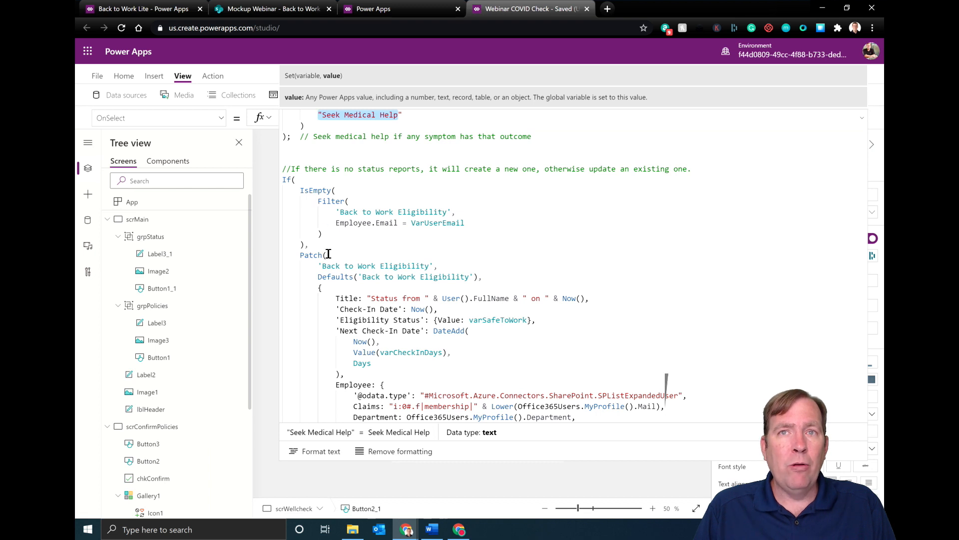
- Review the Patch statements with Defaults and LookUp and the Clear(colSymtomChecker) cleanup in the OnSelect code, and collapse the formula area
left_click_drag(482, 276, 300, 276)
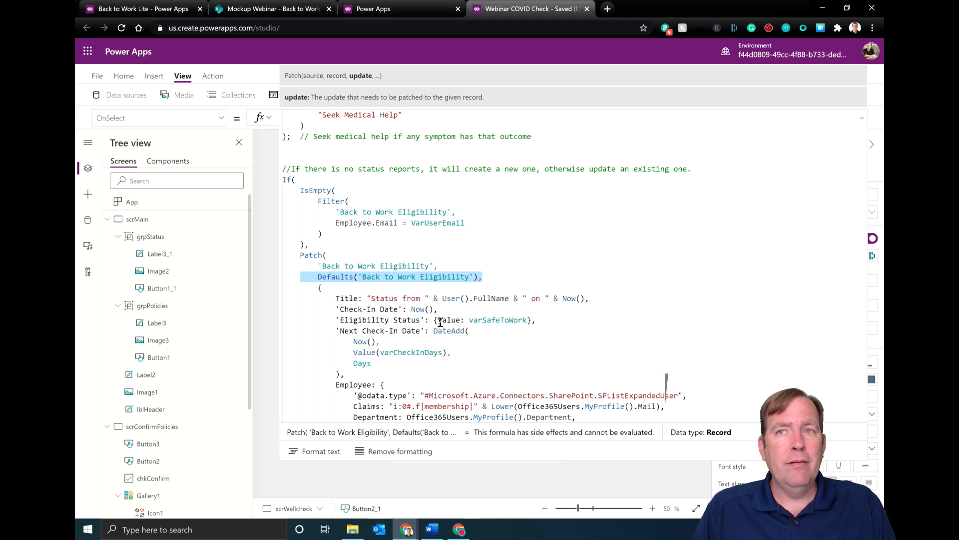
scroll(441, 322, "down", 3)
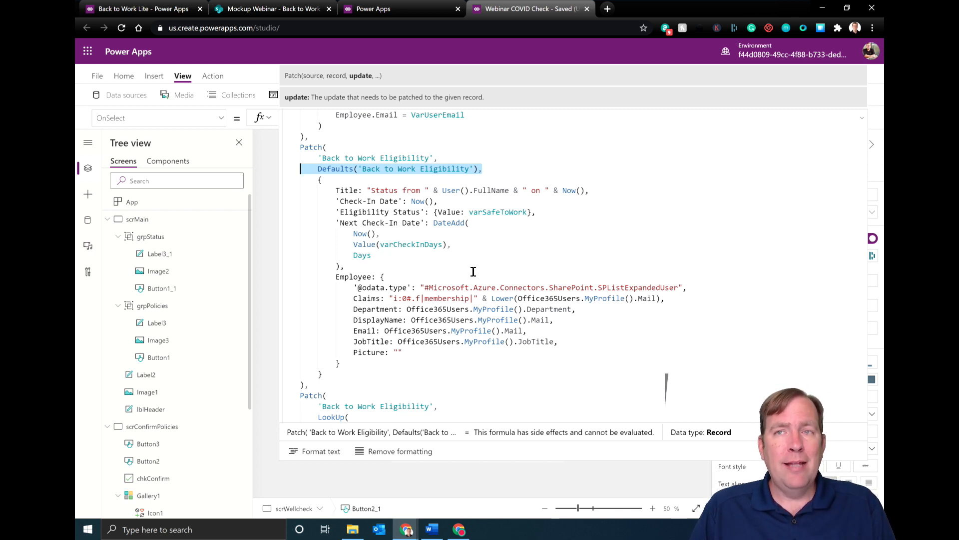
scroll(449, 338, "down", 3)
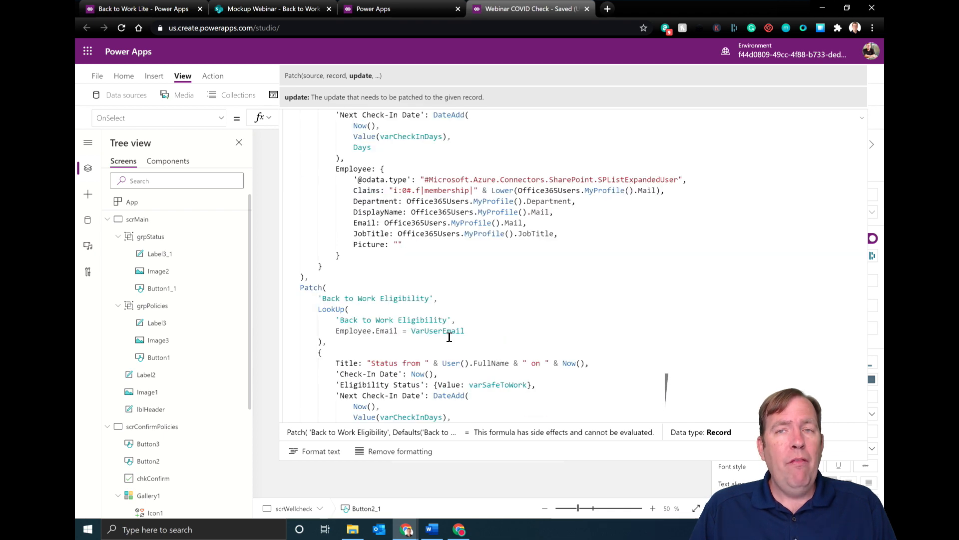
scroll(450, 338, "down", 5)
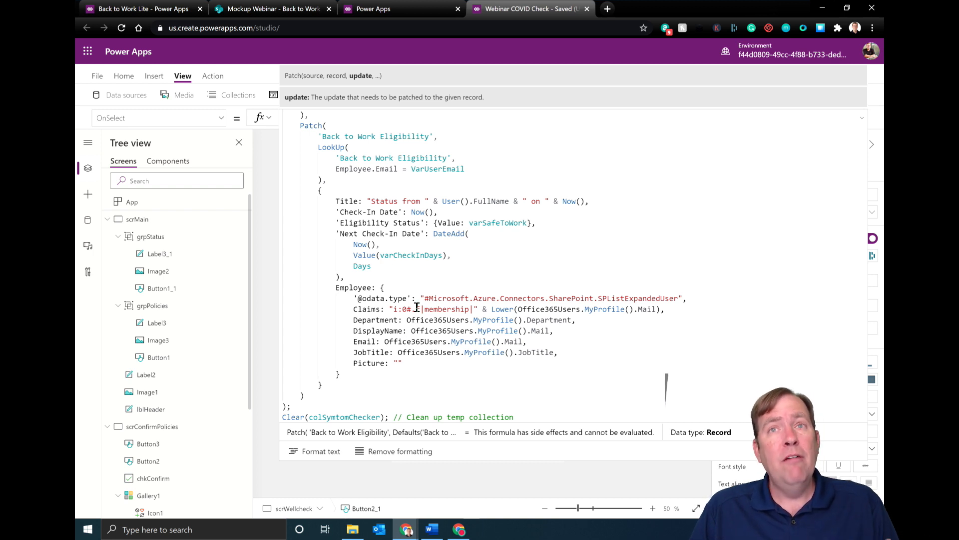
left_click_drag(318, 147, 370, 180)
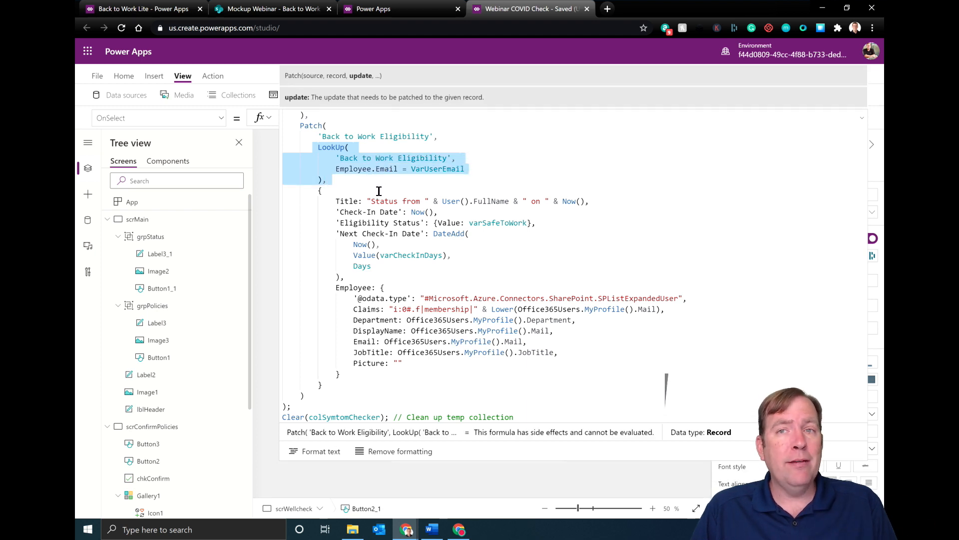
scroll(379, 191, "down", 1)
left_click_drag(522, 360, 283, 359)
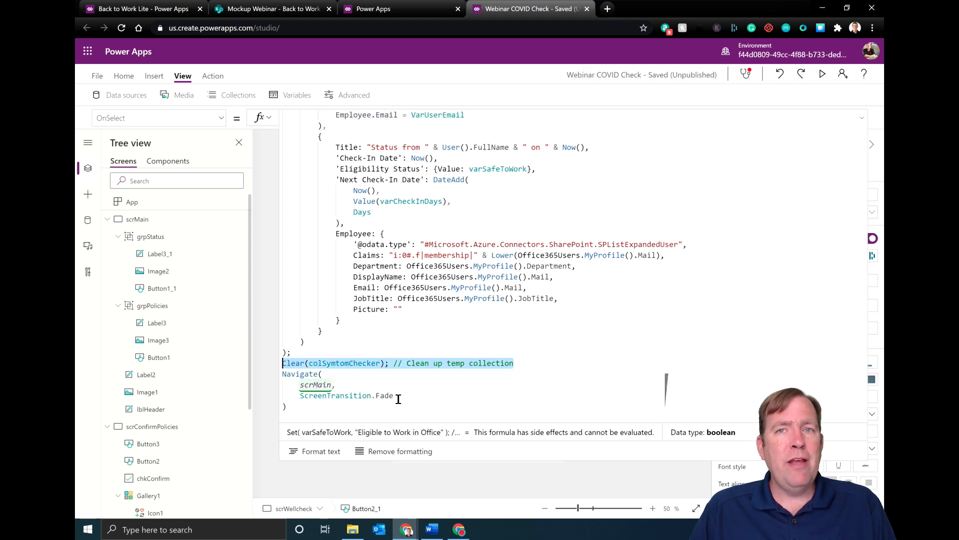
left_click(862, 118)
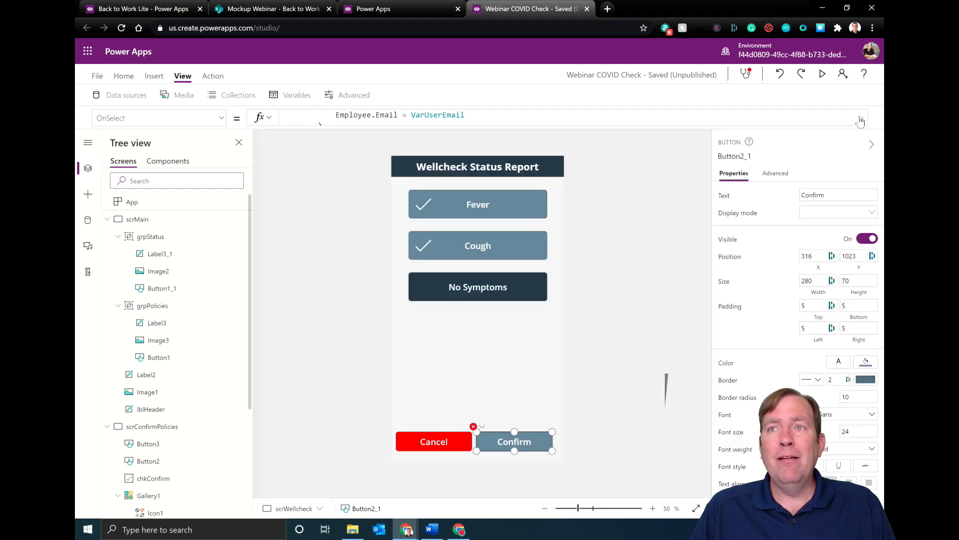
- Open the Confirm button's faulty DisplayMode formula for editing and enlarge the formula area
left_click(481, 426)
left_click(504, 440)
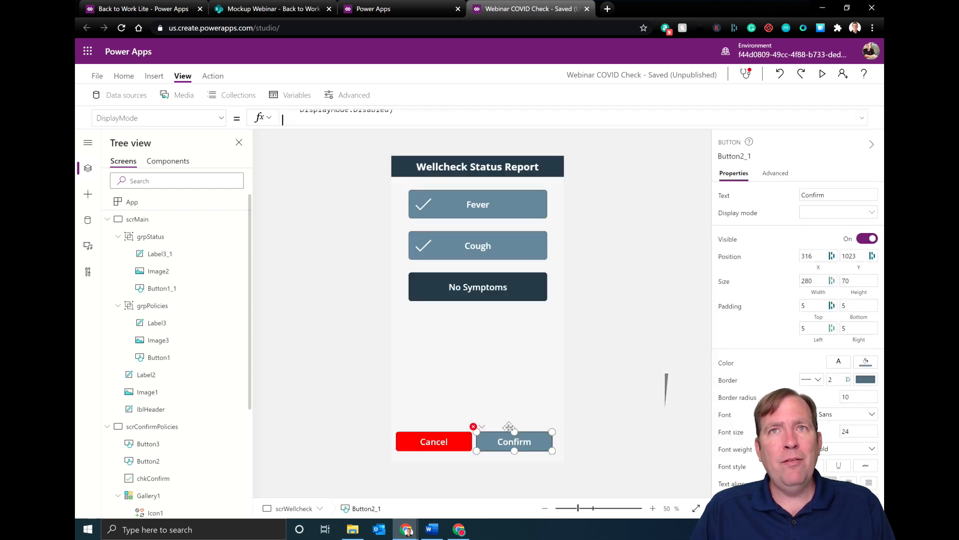
left_click(391, 127)
left_click_drag(400, 194, 407, 248)
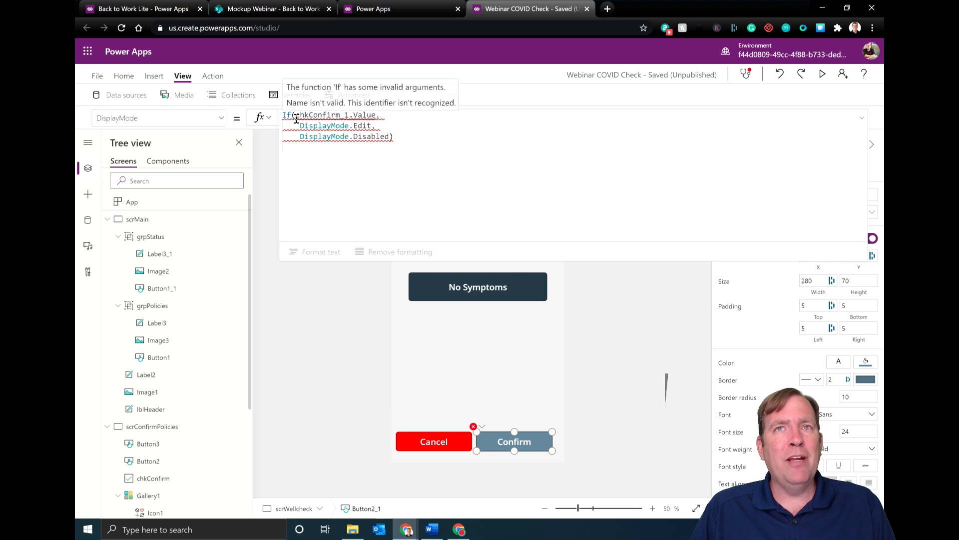
- Remove the chkConfirm_1 condition and the disabled branch so the Confirm button's DisplayMode formula is DisplayMode.Edit, and leave the formula
mouse_move(393, 138)
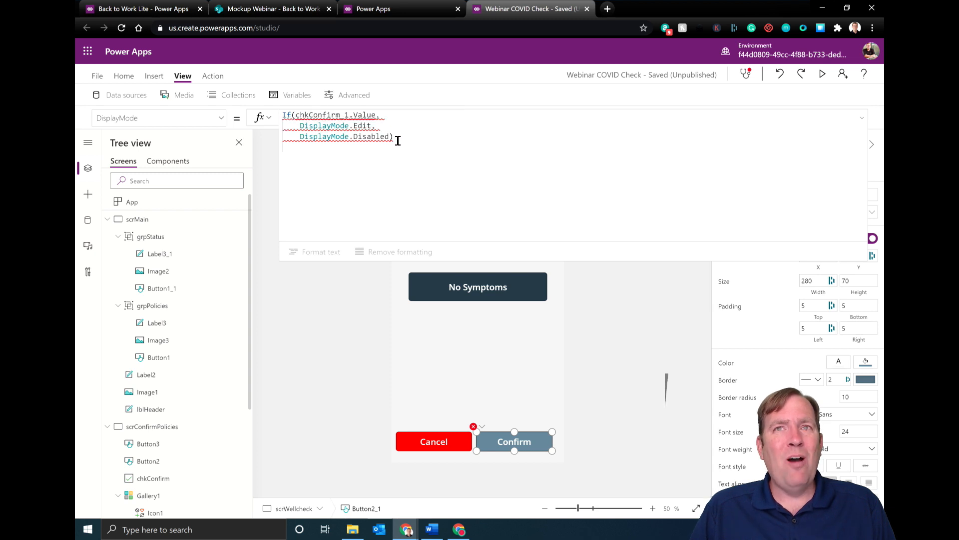
left_click_drag(397, 139, 265, 143)
key("Delete")
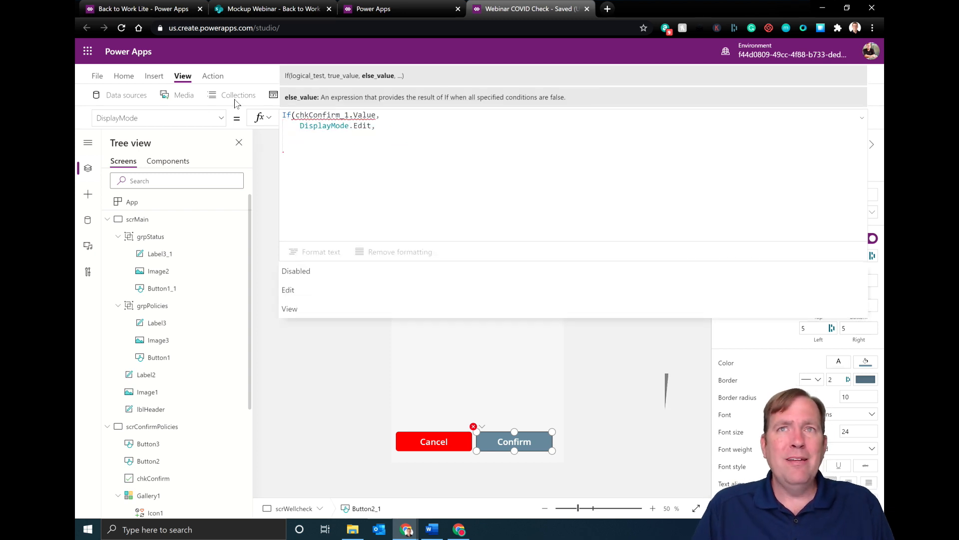
left_click_drag(385, 115, 272, 116)
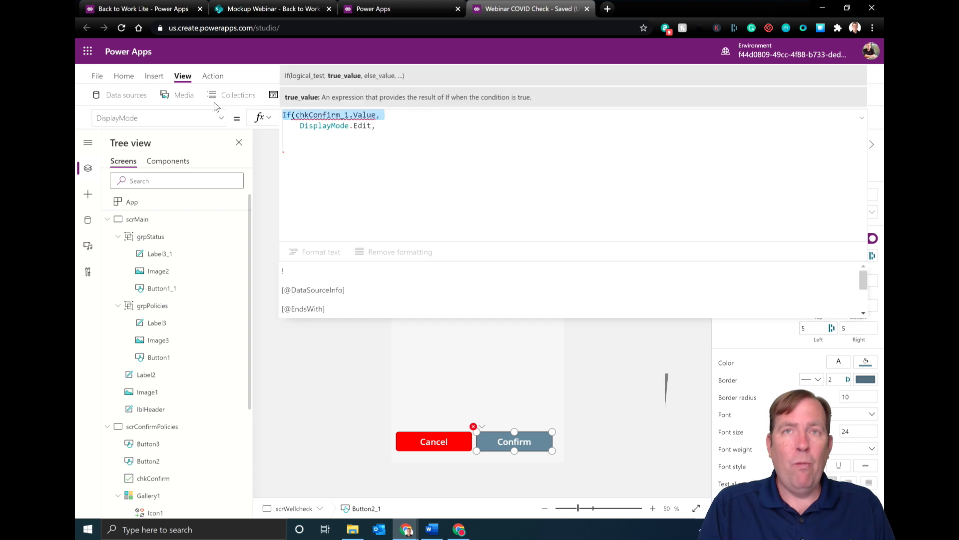
key("Delete")
key("Delete")
key("Delete")
key("Delete")
key("Delete")
key("Delete")
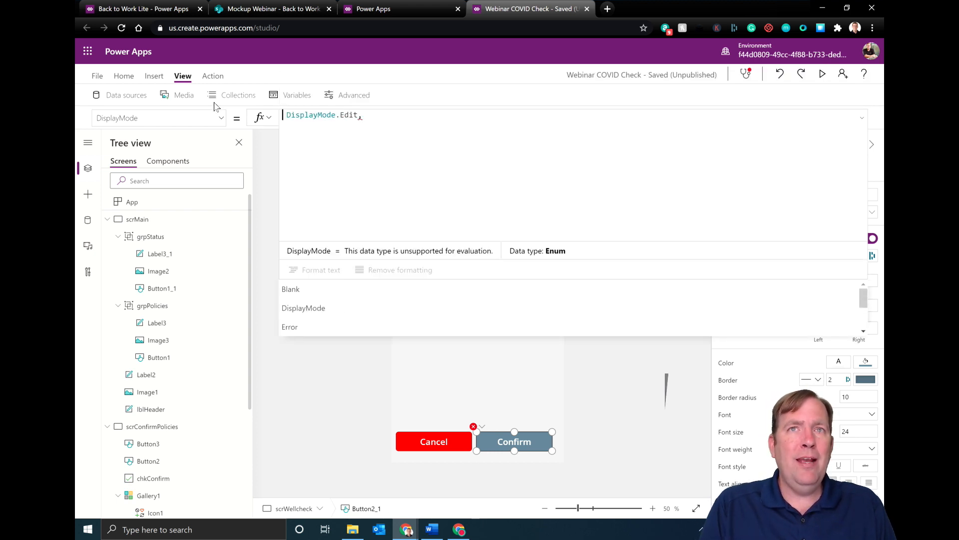
left_click(359, 116)
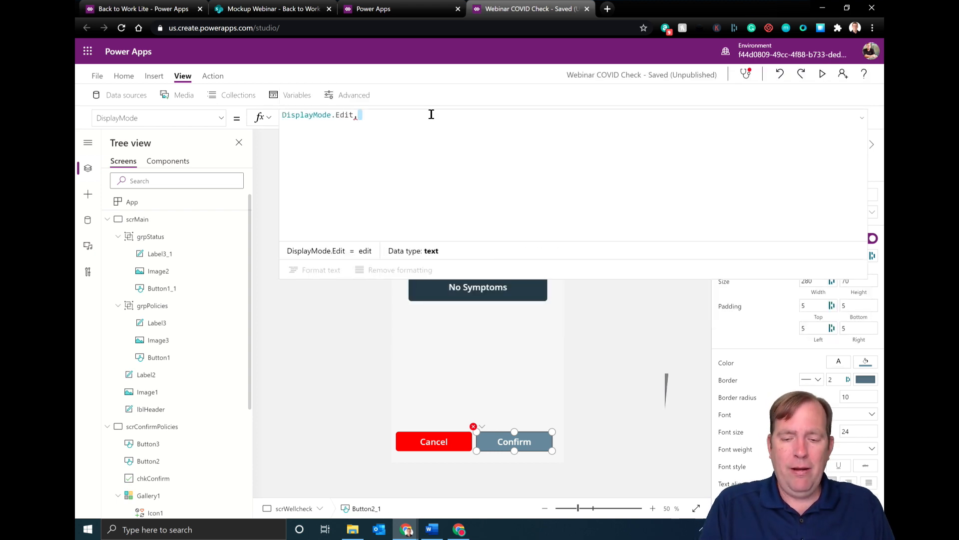
key("BackSpace")
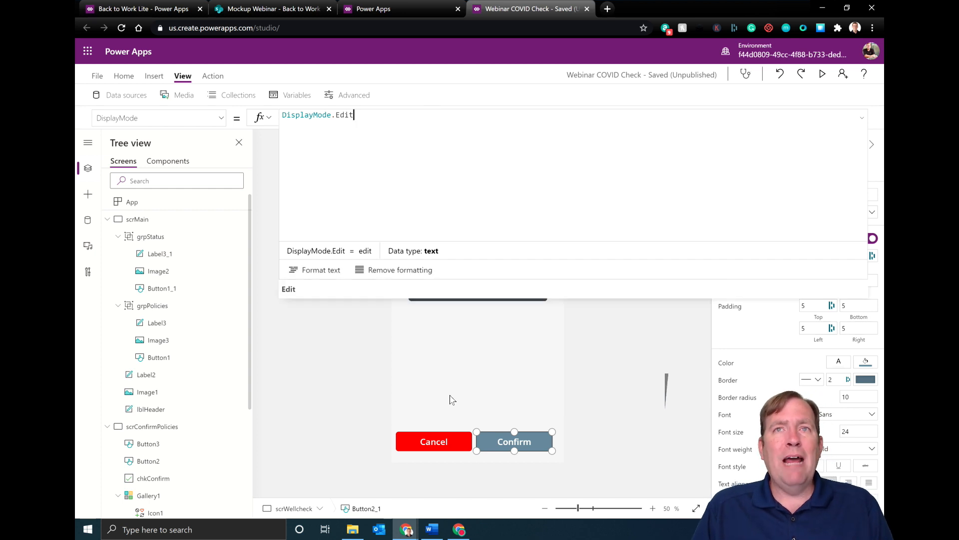
left_click(131, 182)
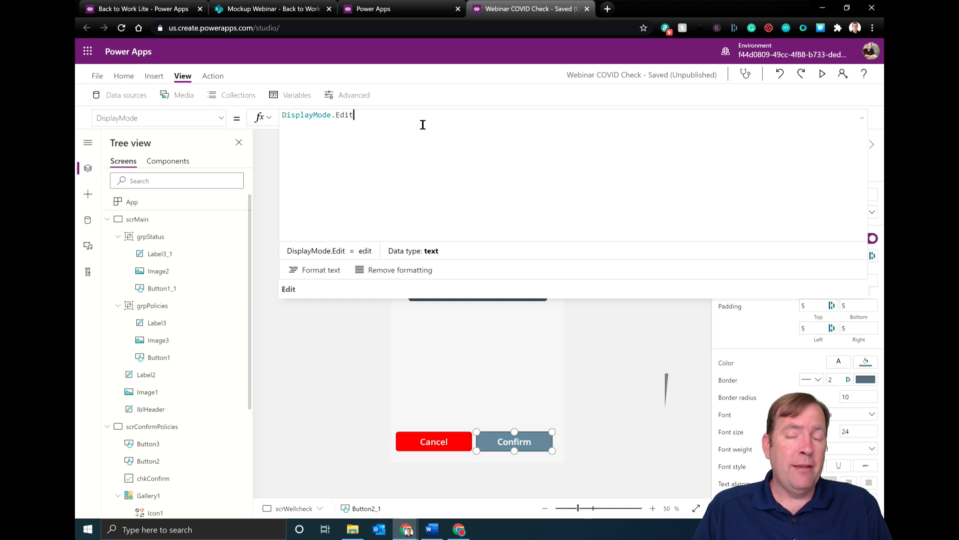
left_click(649, 433)
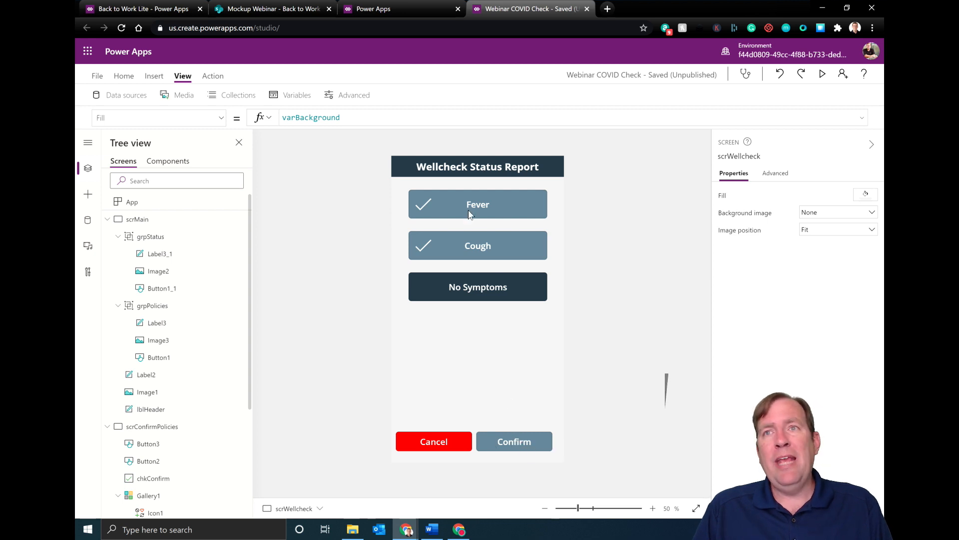
- Submit the Fever and Cough status report and check the refreshed Back to Work Eligibility list in SharePoint, returning to the Webinar COVID Check app
left_click(517, 441)
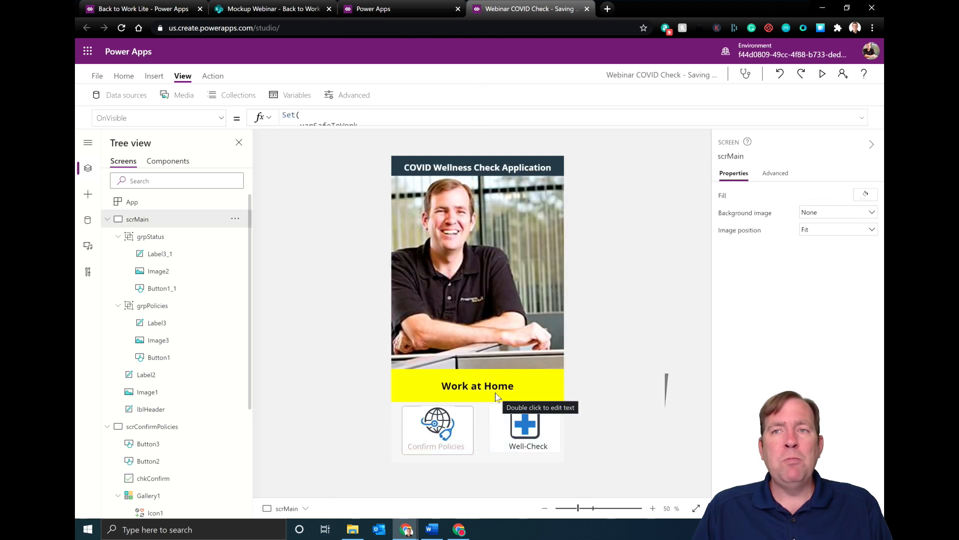
left_click(287, 9)
left_click(120, 28)
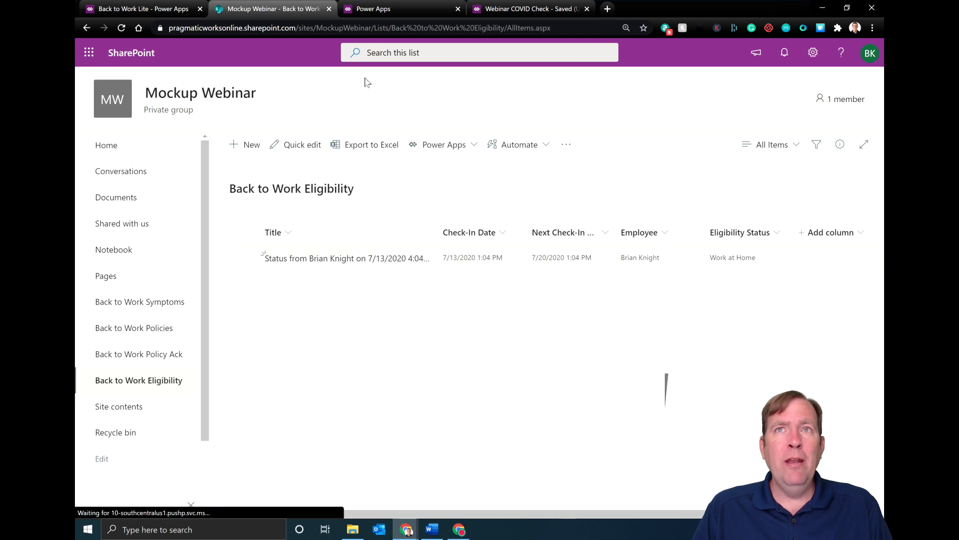
left_click(482, 10)
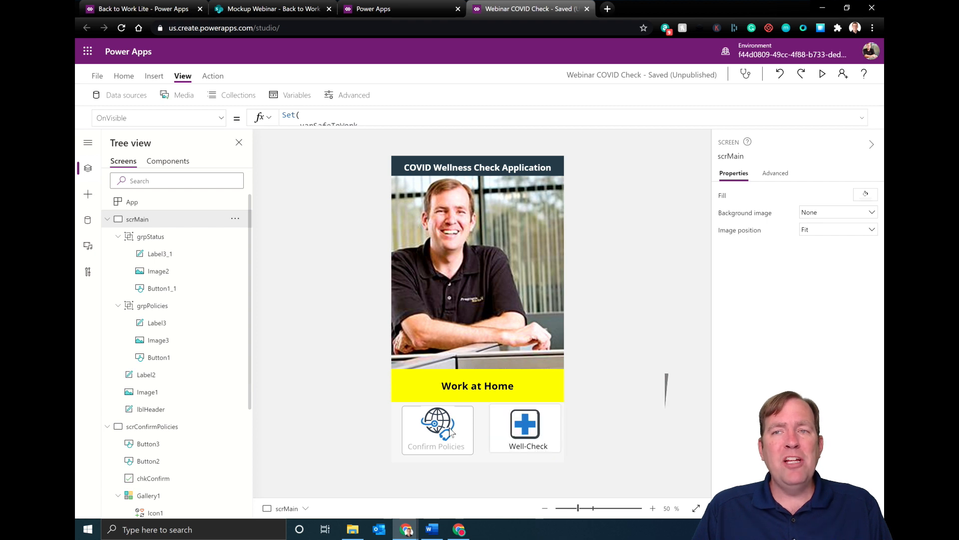
- Make the Well-Check group grpStatus navigate to scrWellcheck with ScreenTransition.Fade, and display its OnSelect formula
left_click(550, 434)
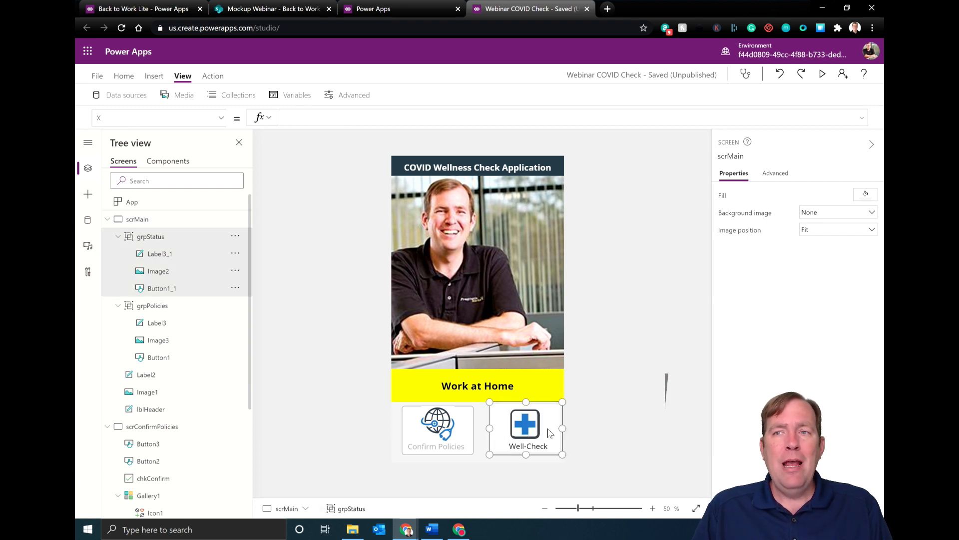
left_click(221, 119)
left_click(221, 119)
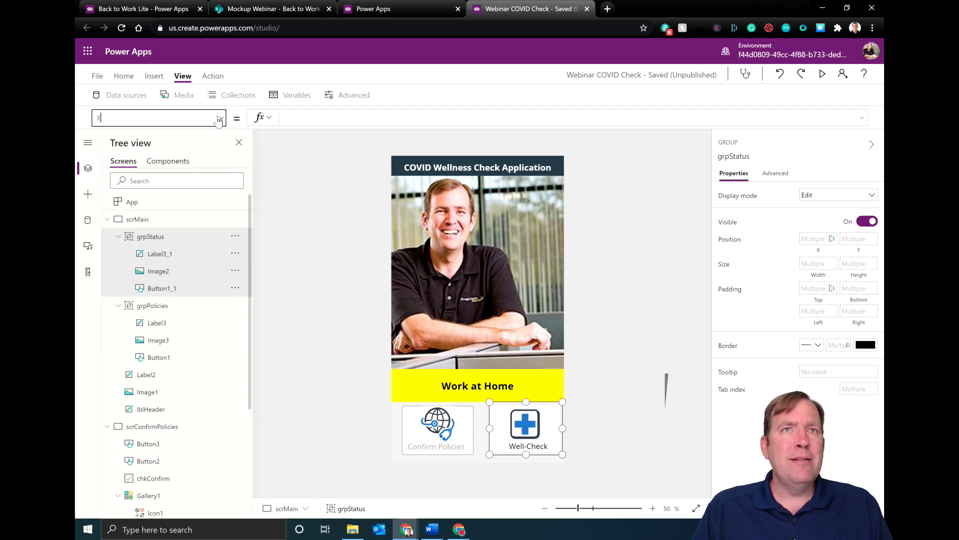
left_click(212, 76)
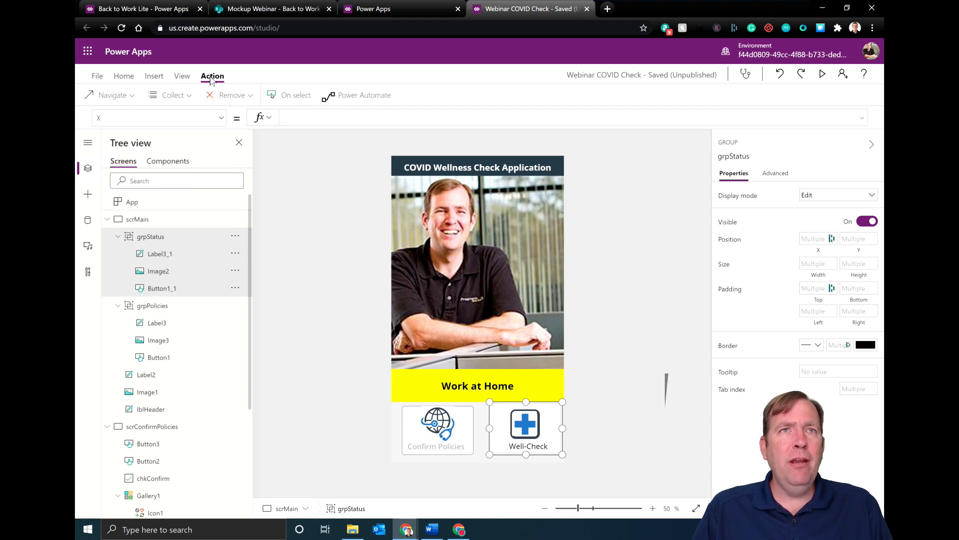
left_click(139, 95)
left_click(180, 139)
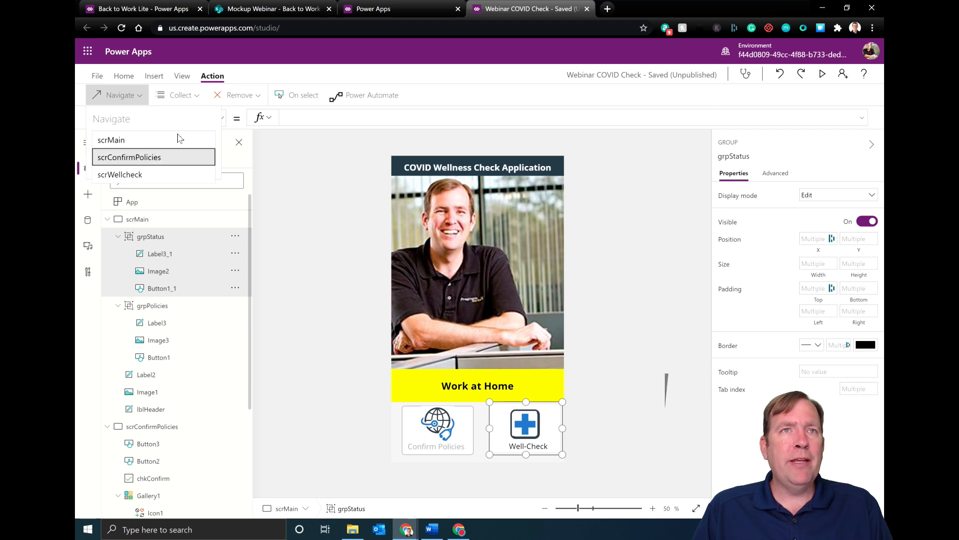
left_click(141, 176)
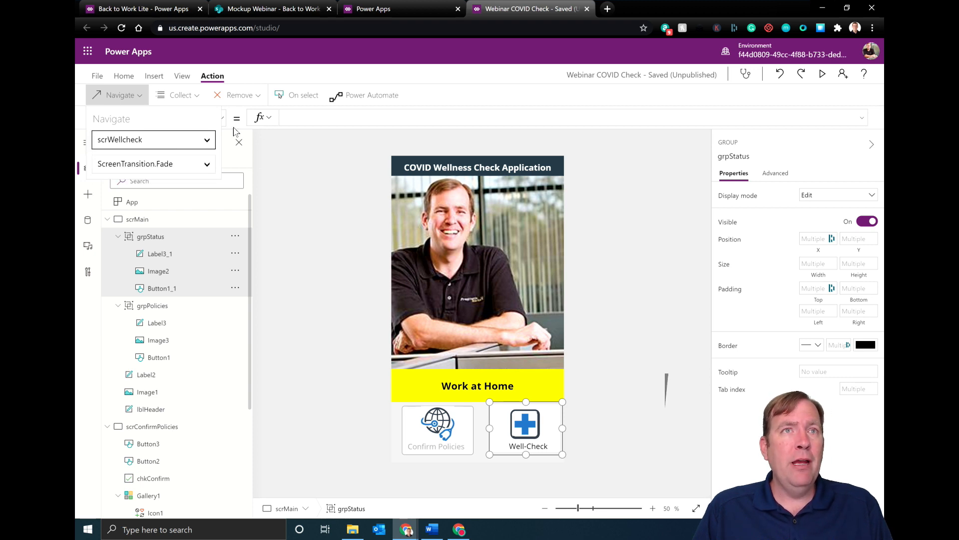
left_click(326, 118)
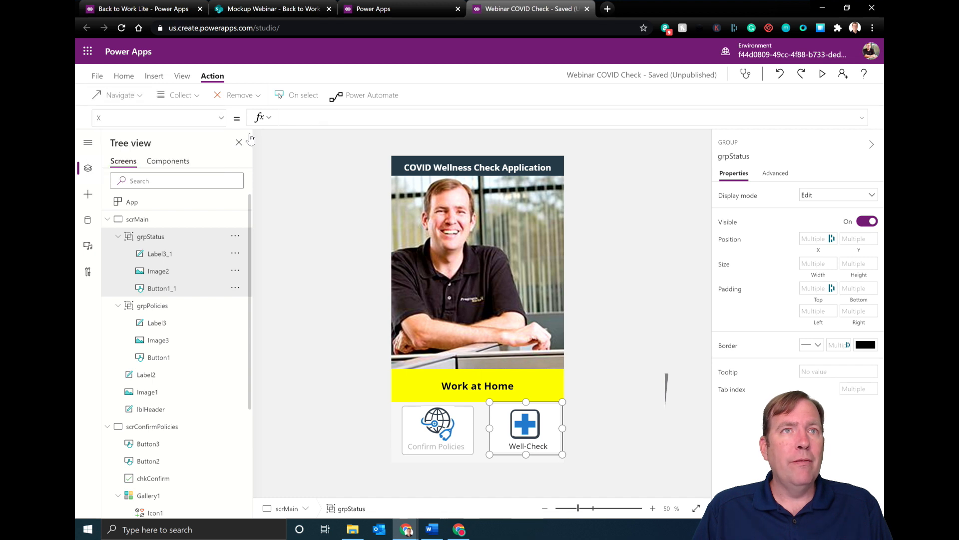
left_click(221, 118)
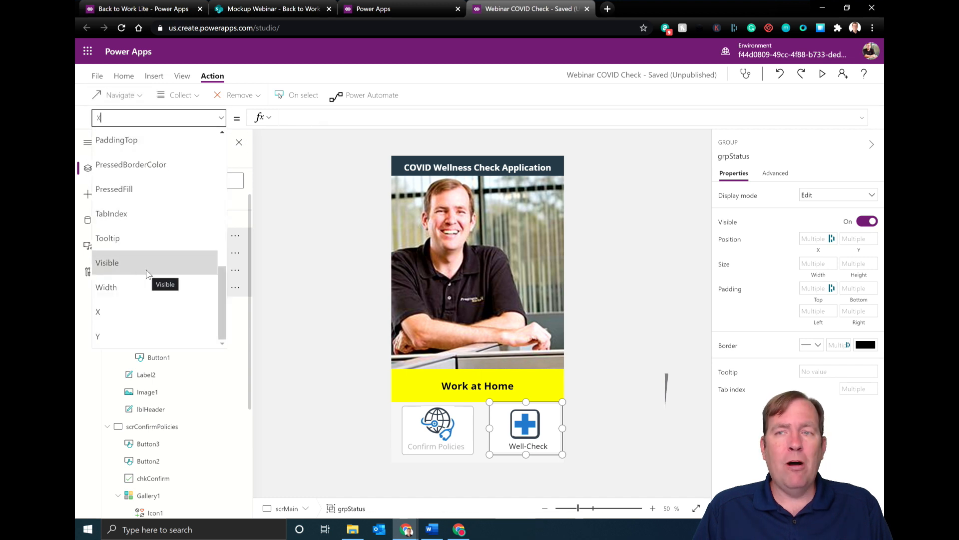
scroll(130, 255, "up", 5)
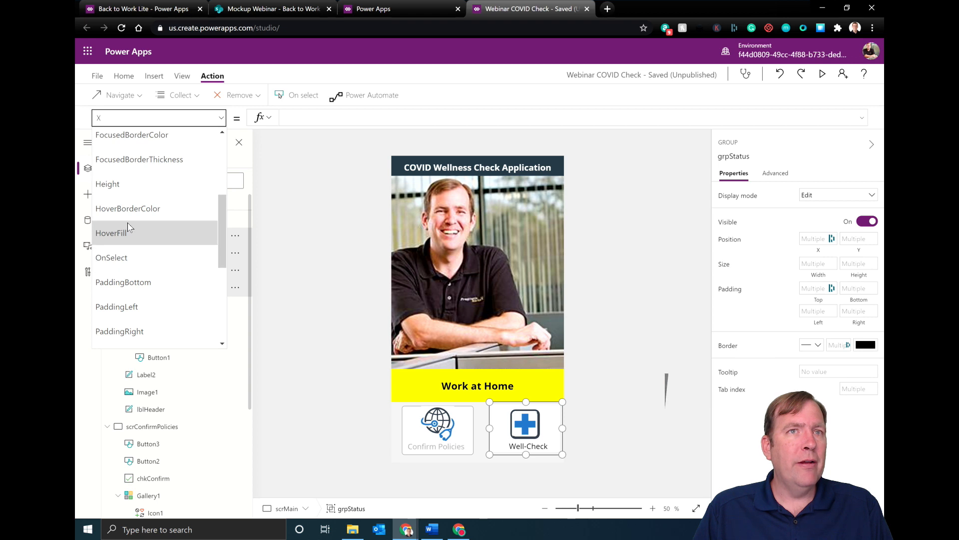
left_click(122, 255)
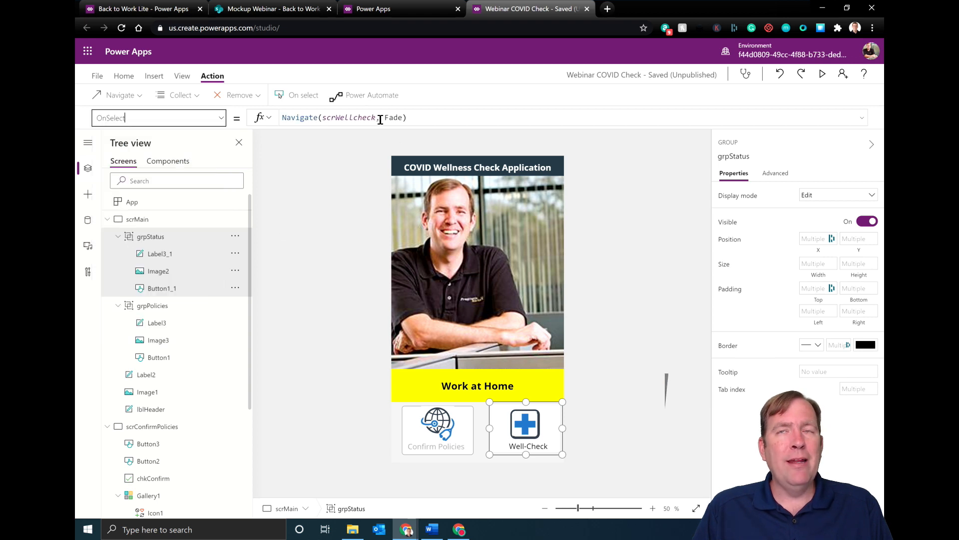
- Make the Confirm Policies group grpPolicies navigate to scrConfirmPolicies with ScreenTransition.Fade, and display its OnSelect property
left_click(457, 428)
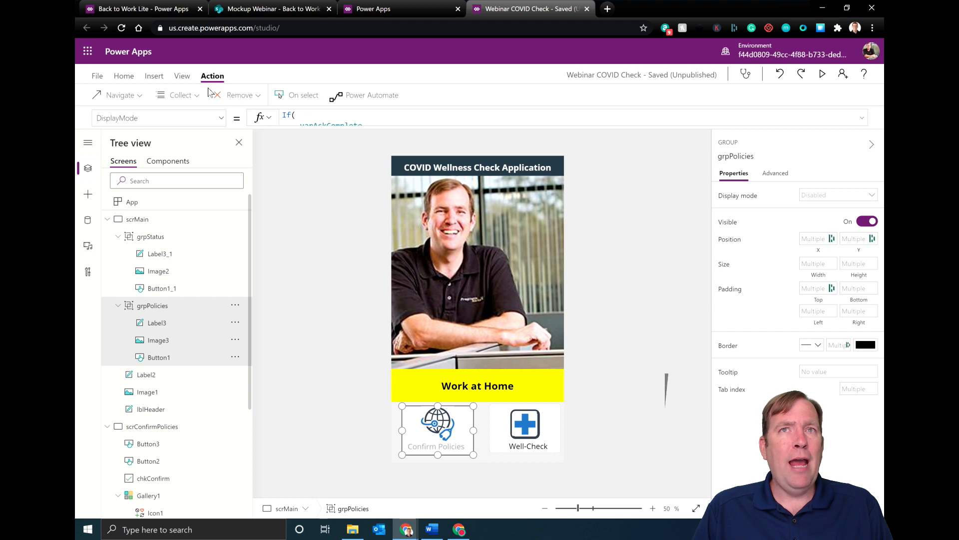
left_click(140, 96)
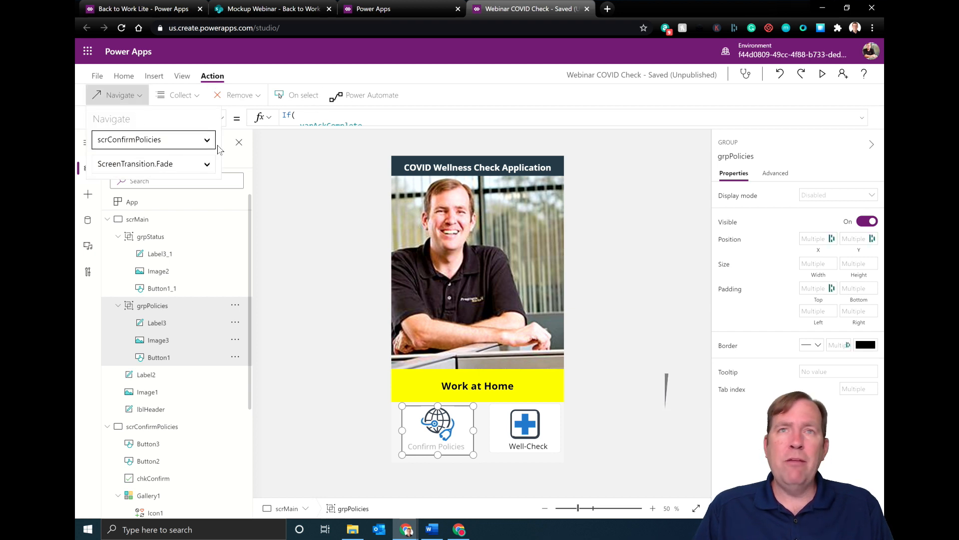
left_click(323, 228)
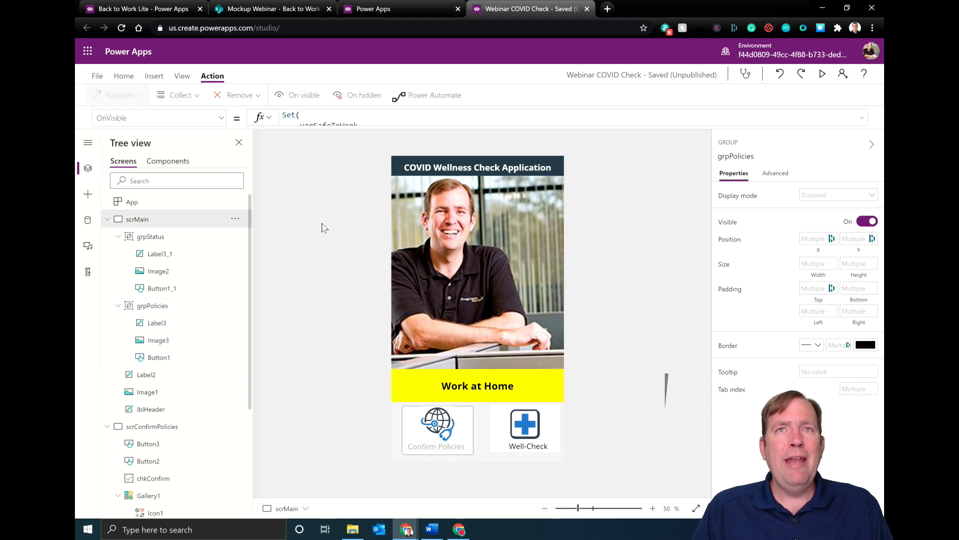
left_click(413, 413)
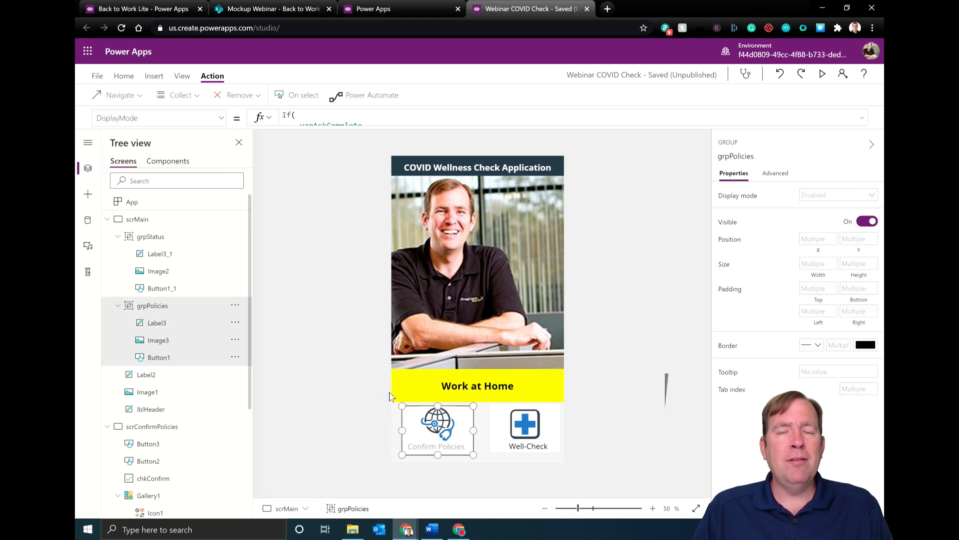
left_click(219, 122)
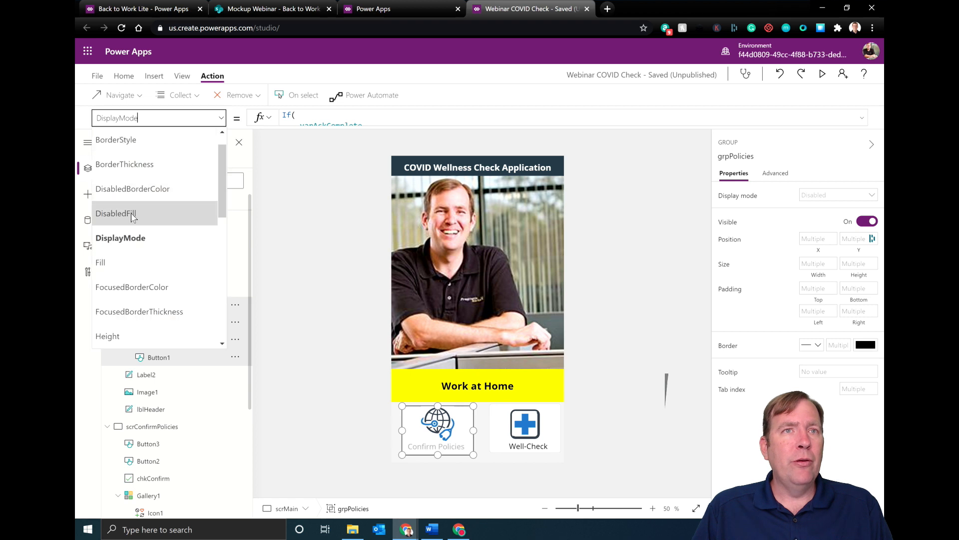
scroll(125, 215, "up", 1)
scroll(123, 247, "down", 6)
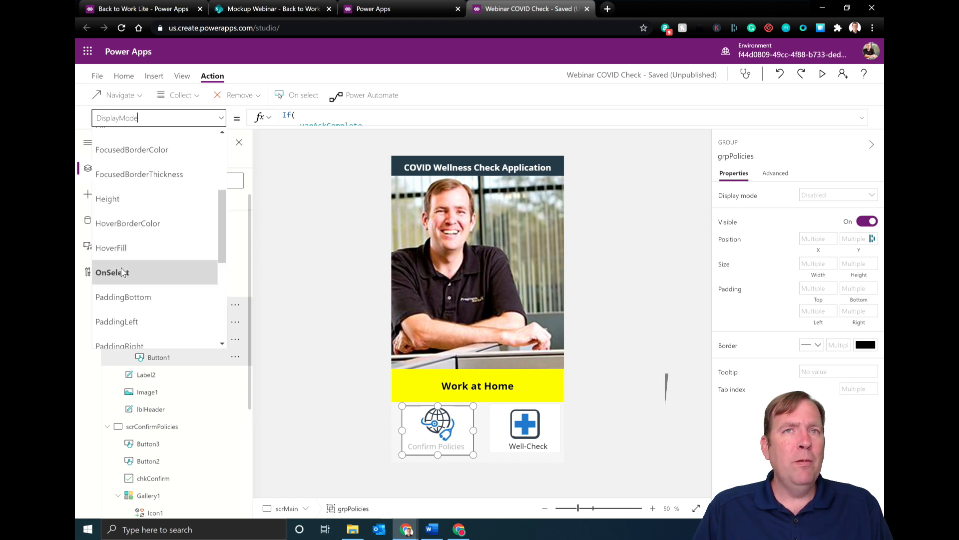
left_click(122, 272)
left_click(350, 270)
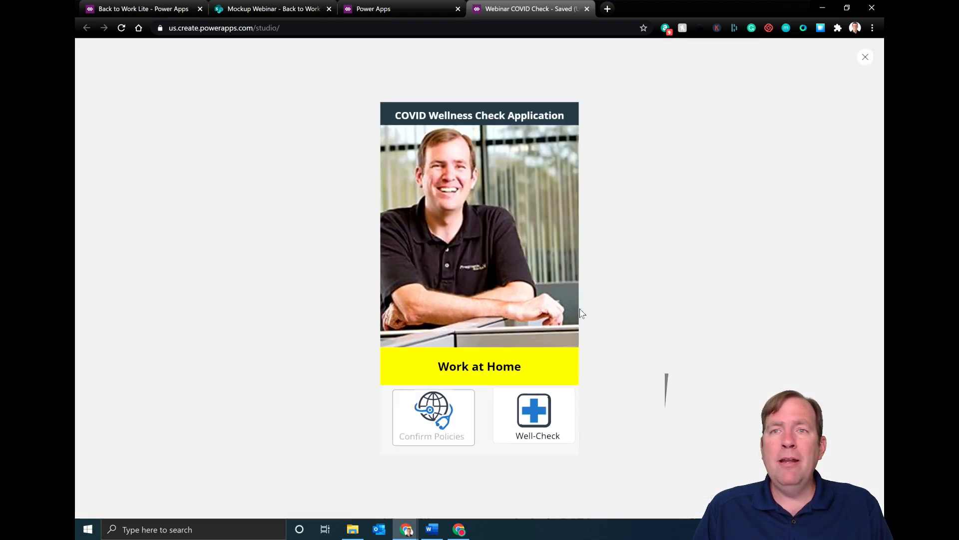
- Preview the app, open the Well-Check report from the main screen, try Fever, and report No Symptoms instead
left_click(823, 74)
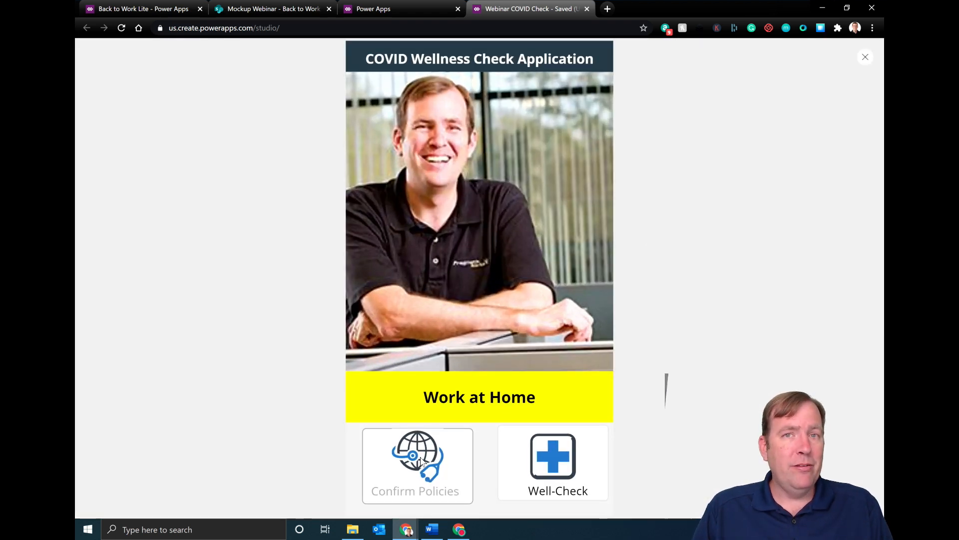
left_click(499, 472)
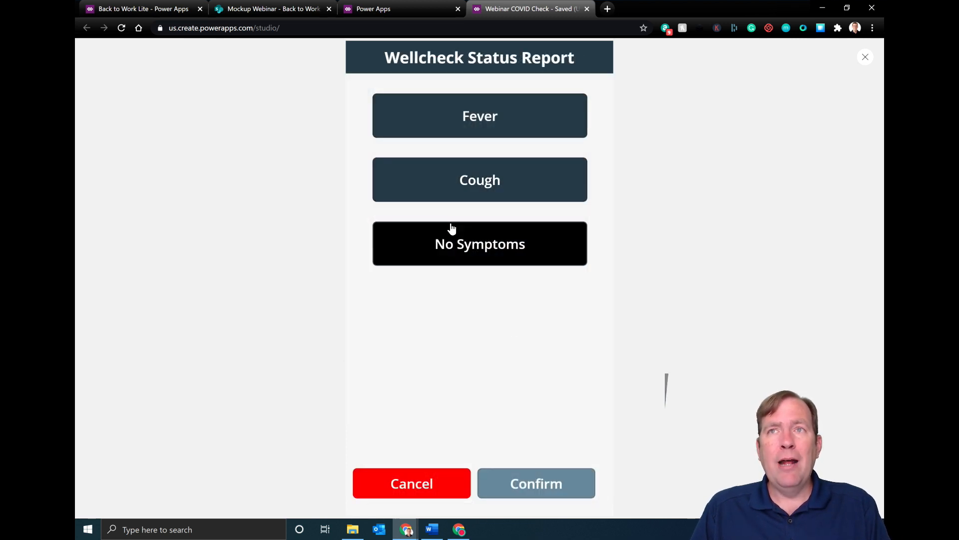
left_click(470, 122)
left_click(502, 484)
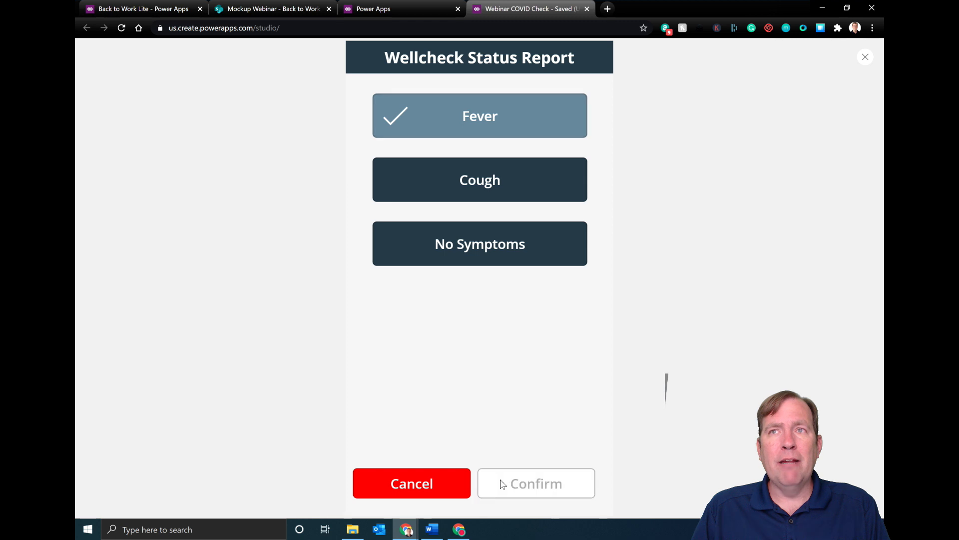
left_click(501, 448)
left_click(495, 257)
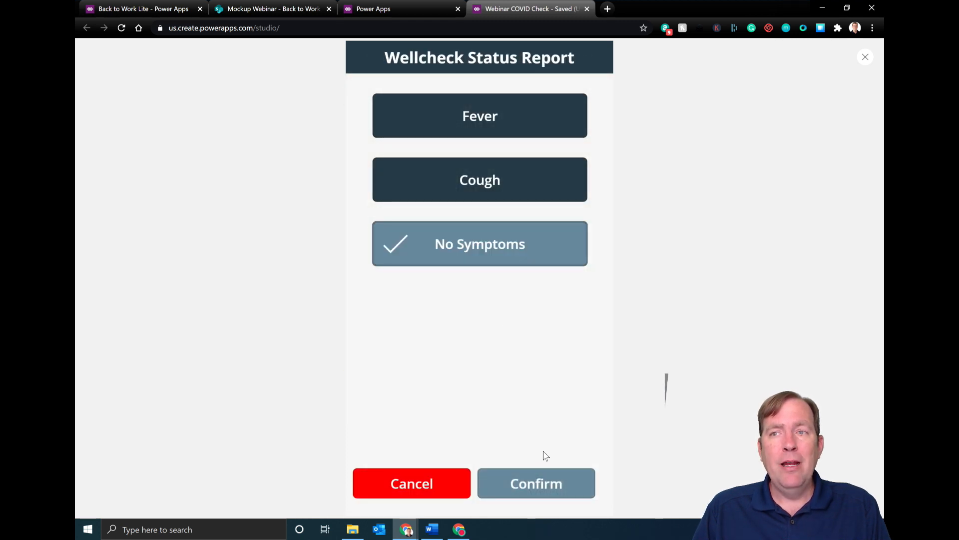
- Confirm the No Symptoms report and check the refreshed Back to Work Eligibility list in SharePoint
left_click(540, 488)
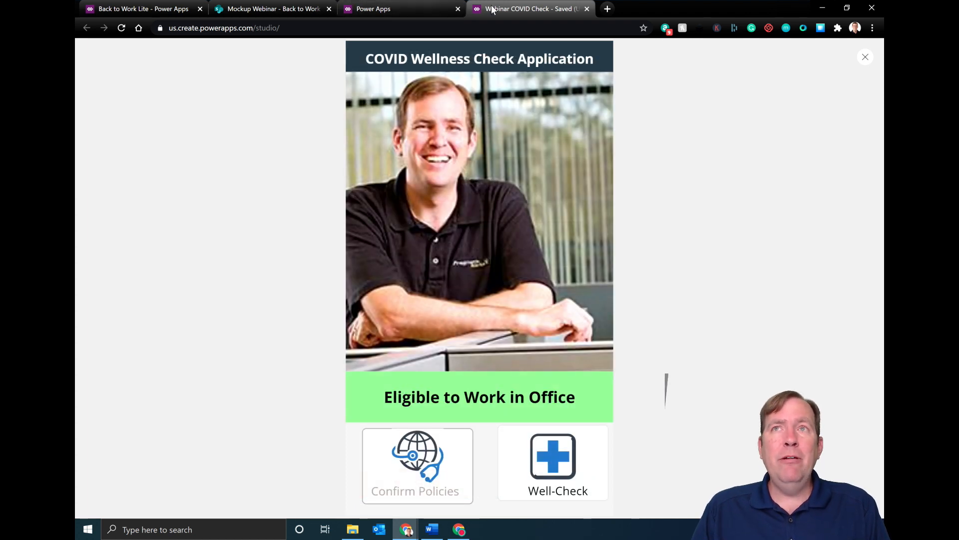
left_click(235, 11)
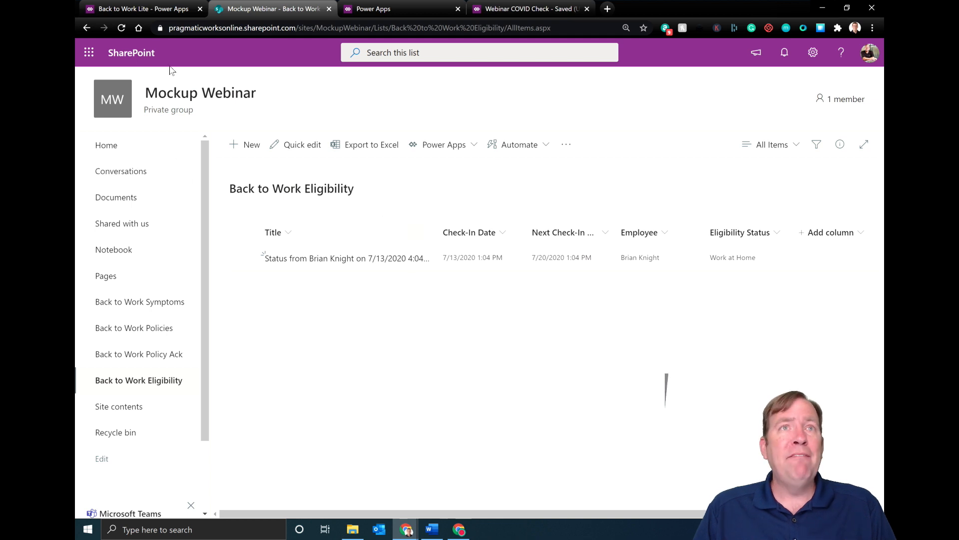
left_click(127, 29)
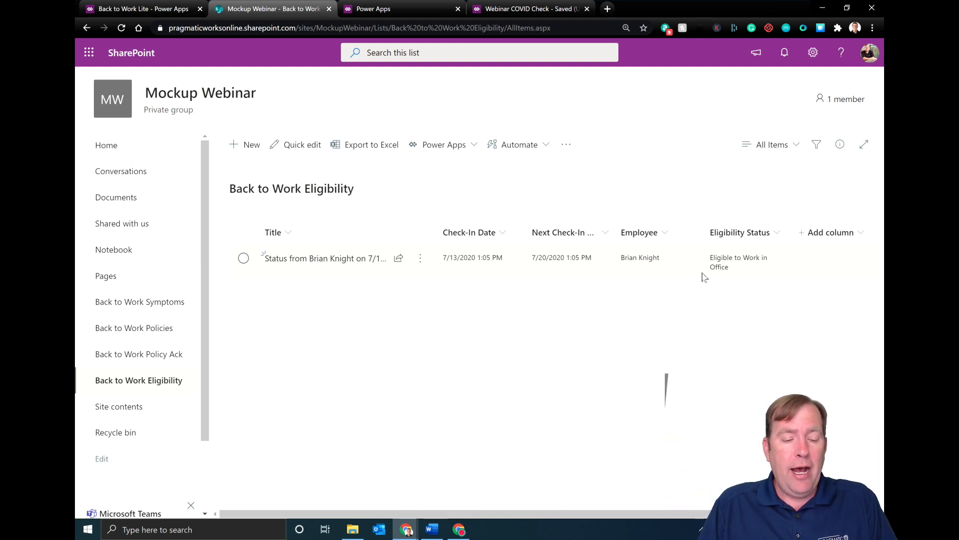
- Switch to the cookbook document in Word and read the Power Automate for Notifications section with its flow diagram
key("alt+Tab")
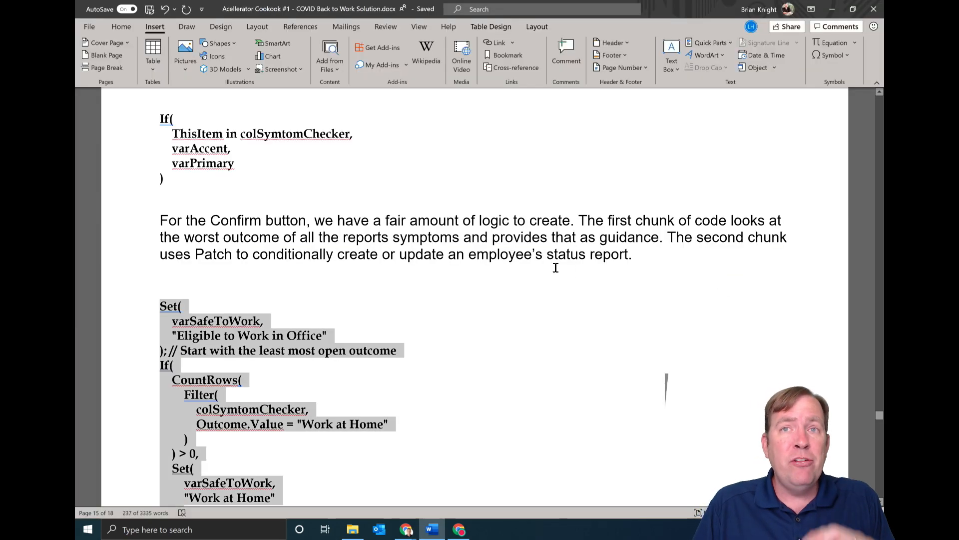
scroll(555, 290, "up", 12)
scroll(560, 299, "down", 12)
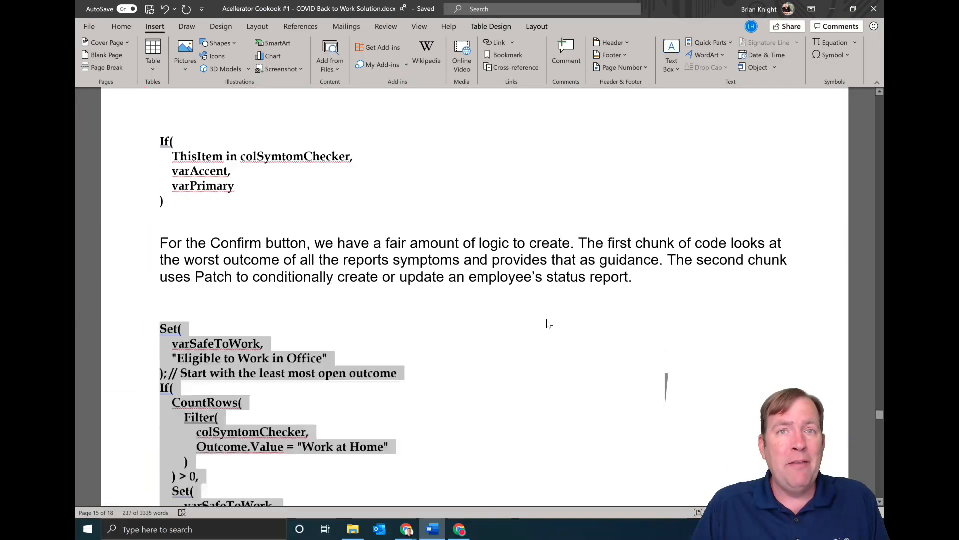
scroll(550, 323, "down", 20)
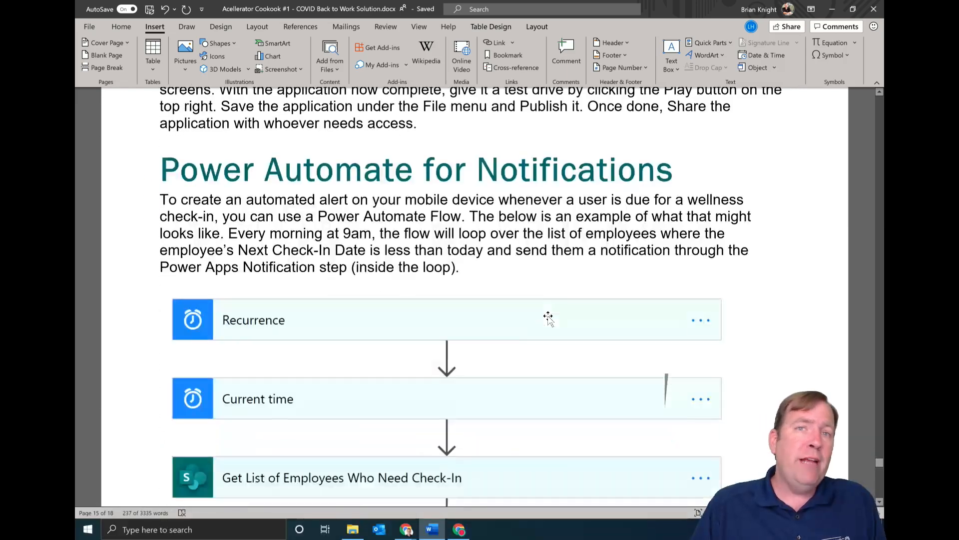
scroll(549, 318, "up", 3)
scroll(550, 315, "down", 3)
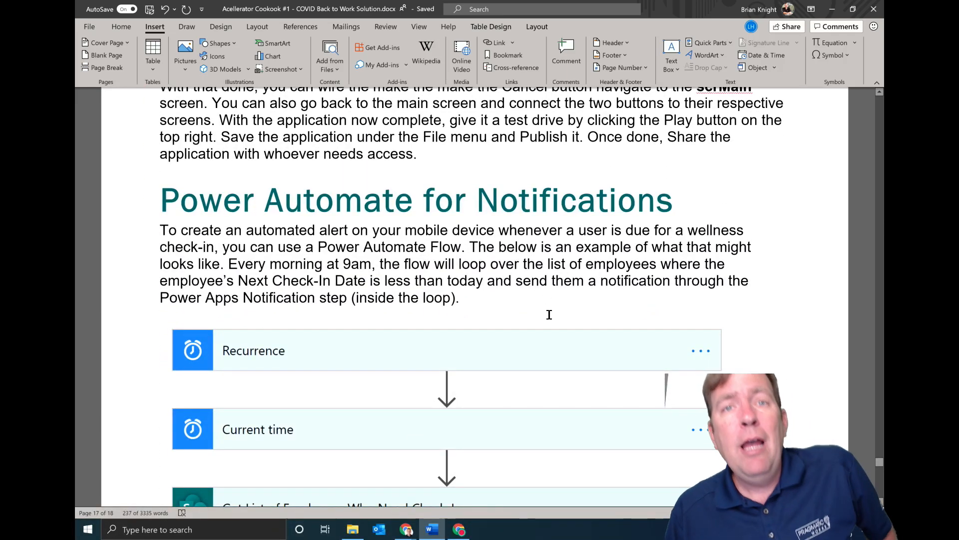
scroll(548, 315, "down", 5)
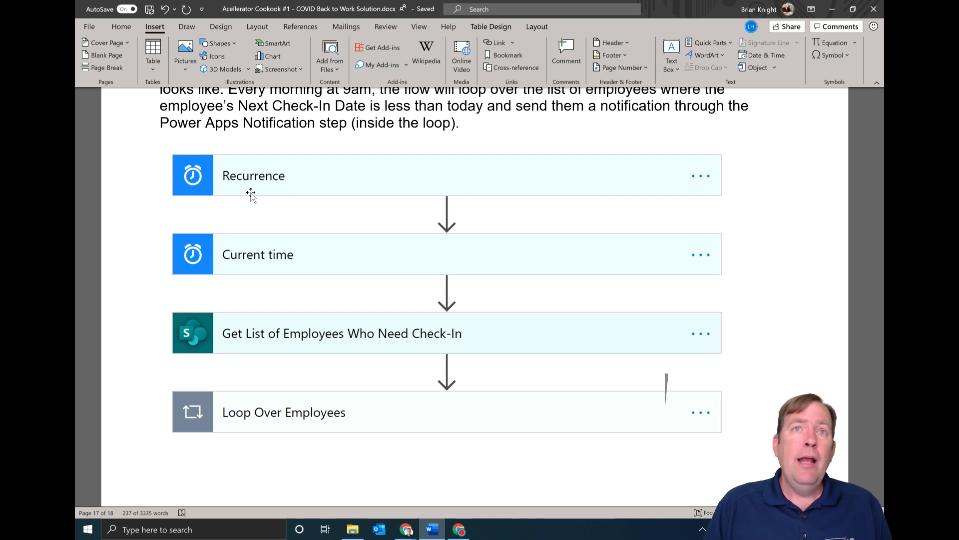
- Read the Next Steps section and the closing pages of the cookbook document, and return to the SharePoint list
scroll(621, 320, "down", 8)
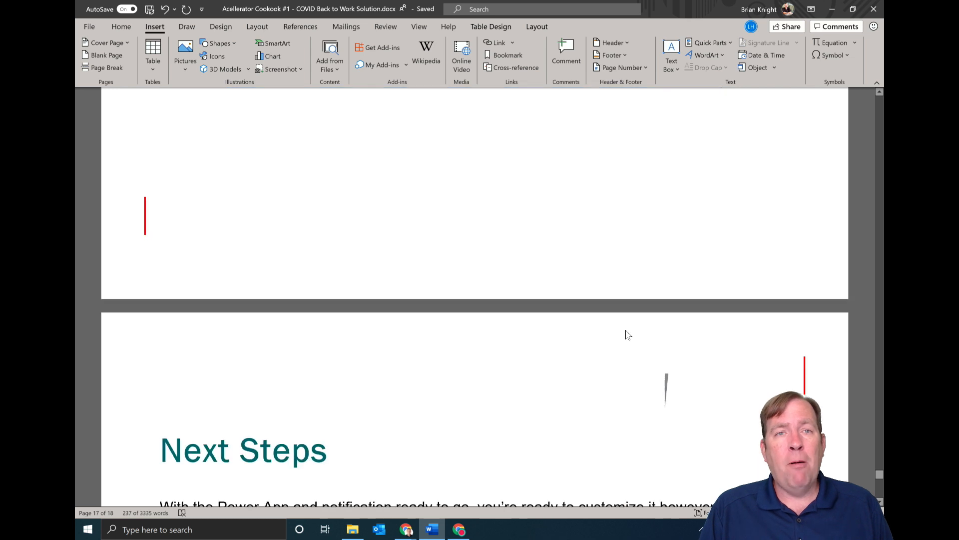
scroll(621, 327, "down", 5)
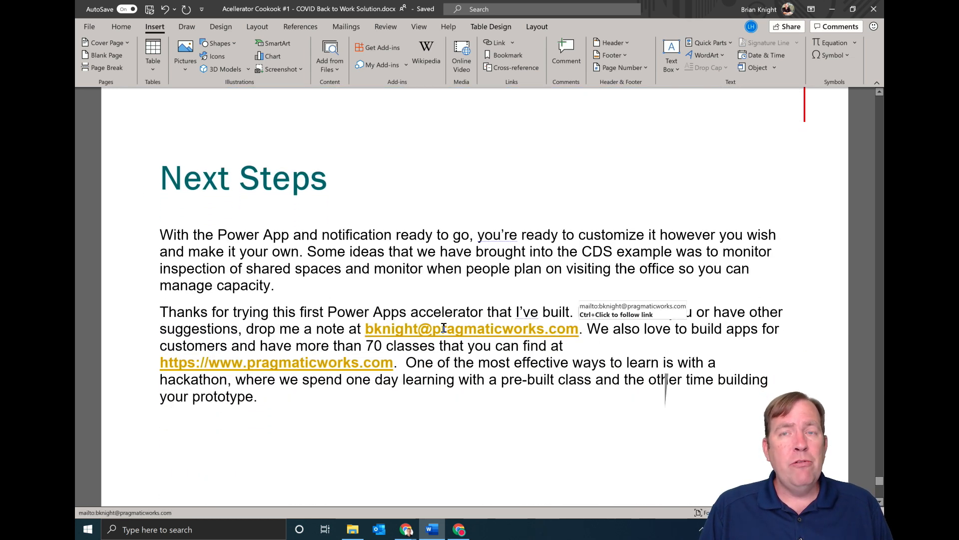
scroll(465, 345, "down", 3)
scroll(464, 339, "up", 5)
scroll(465, 338, "up", 20)
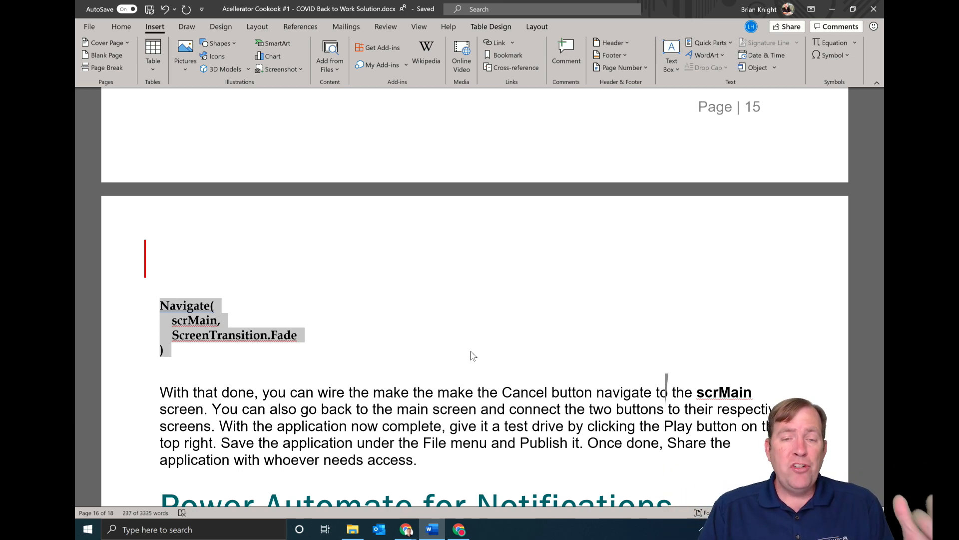
scroll(583, 397, "down", 5)
scroll(583, 398, "down", 20)
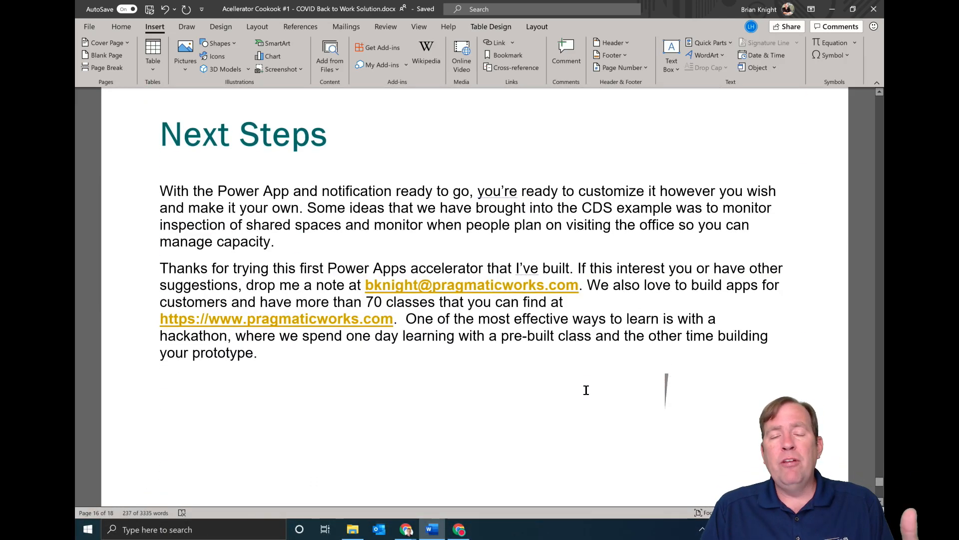
scroll(584, 390, "down", 4)
scroll(586, 390, "up", 7)
scroll(587, 390, "up", 8)
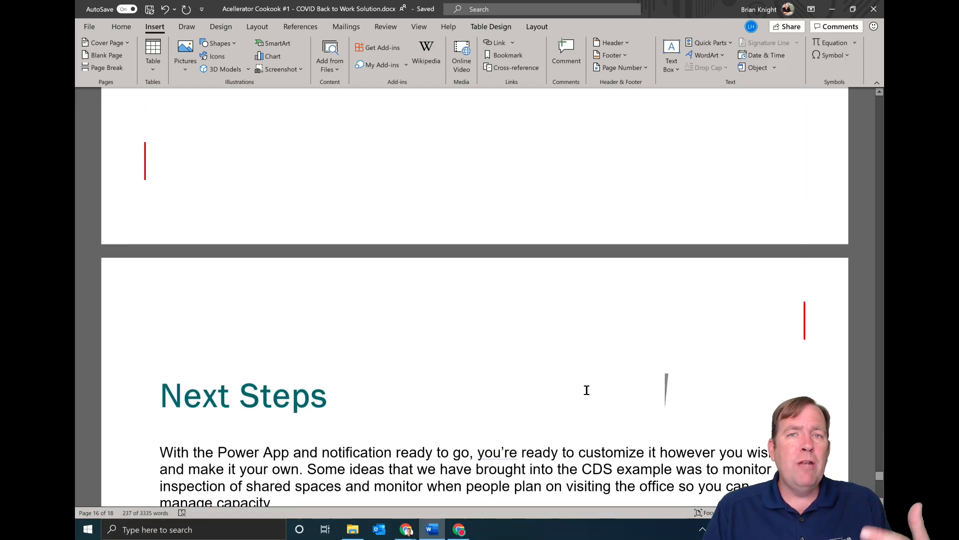
key("alt+Tab")
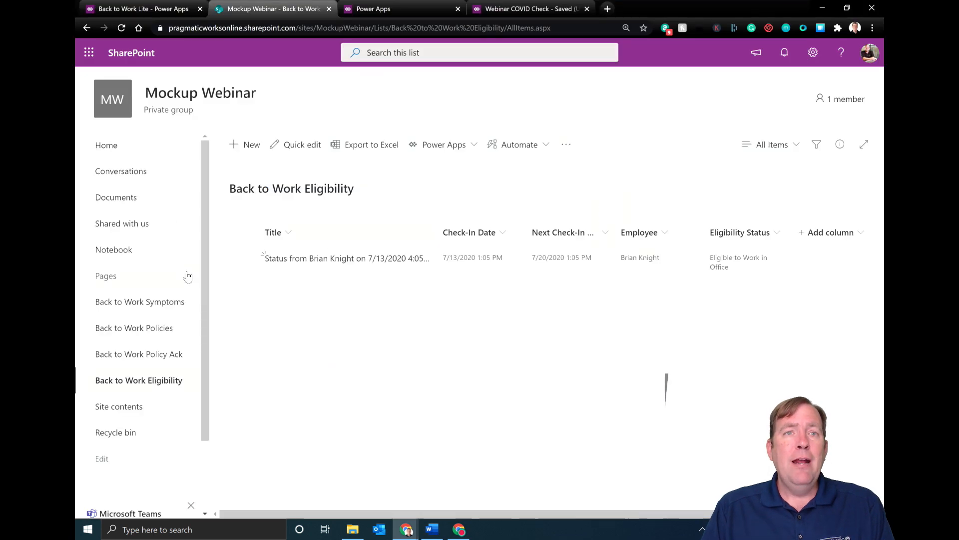